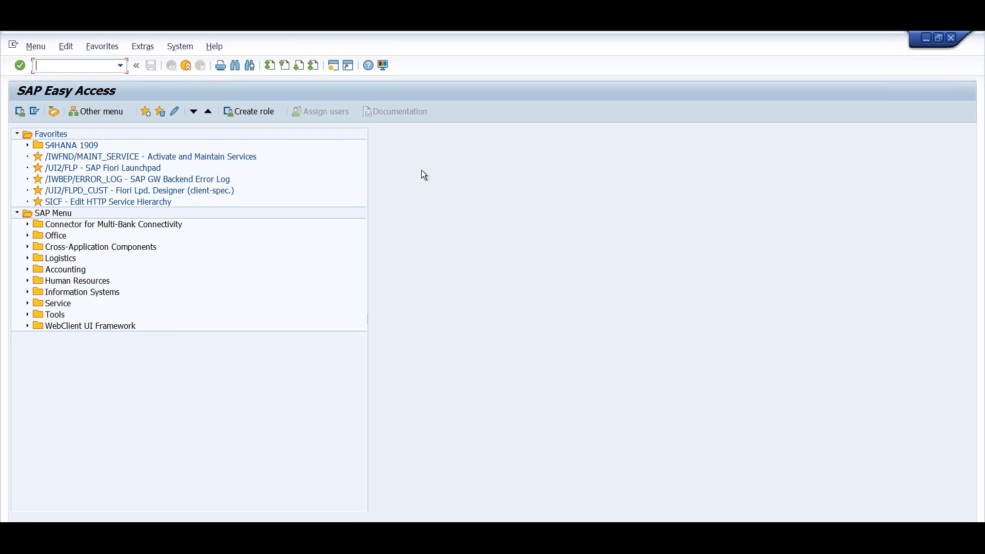
# Start transaction FF67 to process a manual bank statement.
pyautogui.click(120, 66)
pyautogui.click(73, 67)
pyautogui.write('ff67')
pyautogui.press('Return')
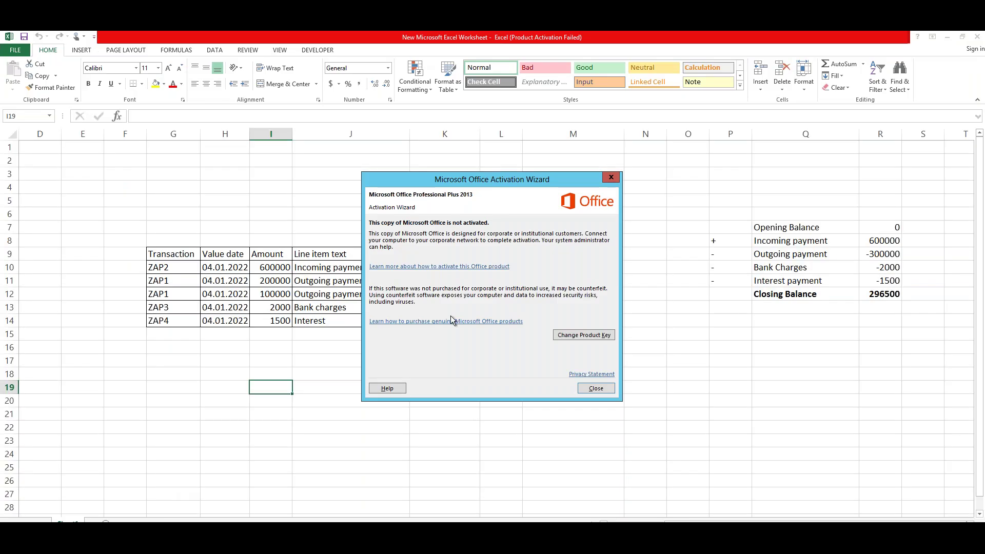
# Dismiss the Office activation notice in Excel, review the sample bank transactions and balance calculation, and return to the SAP bank statement screen.
pyautogui.click(595, 389)
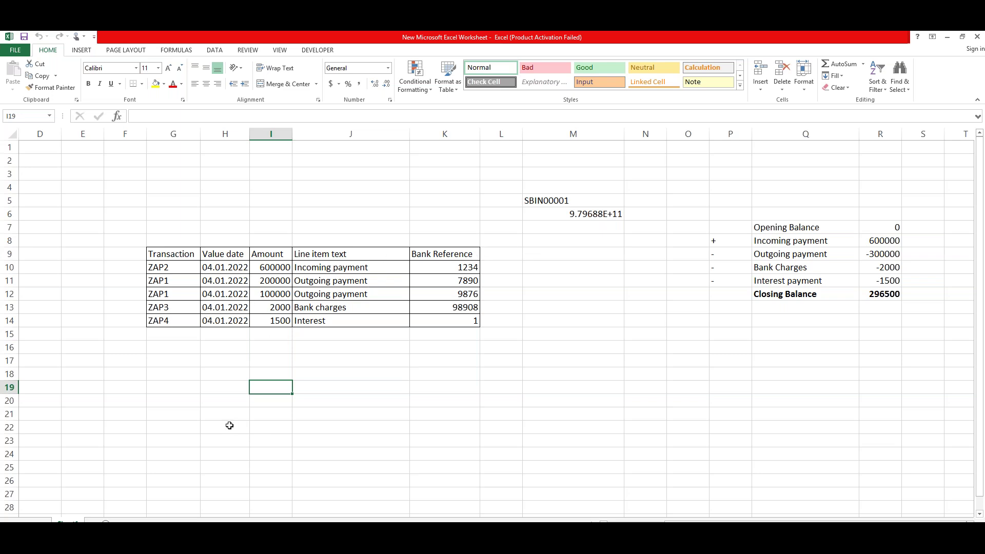
pyautogui.click(285, 497)
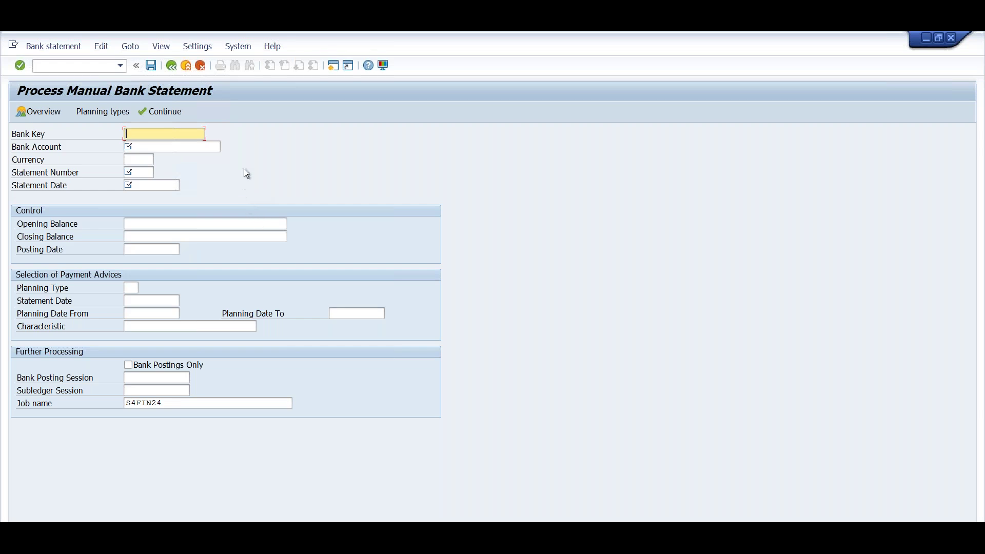
# Examine the available further processing types in the manual bank statement specifications, widening the list to read the descriptions, and leave without applying changes.
pyautogui.click(199, 47)
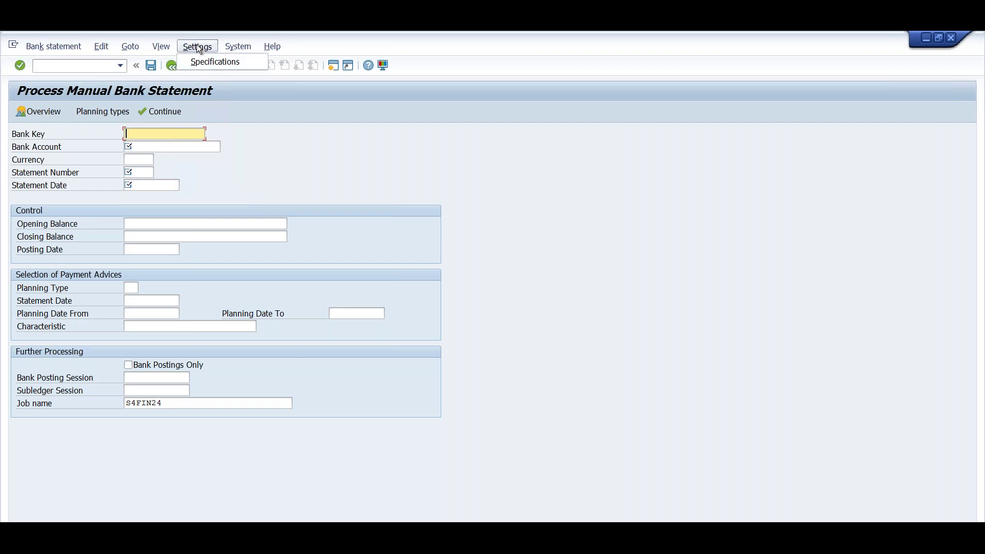
pyautogui.click(210, 63)
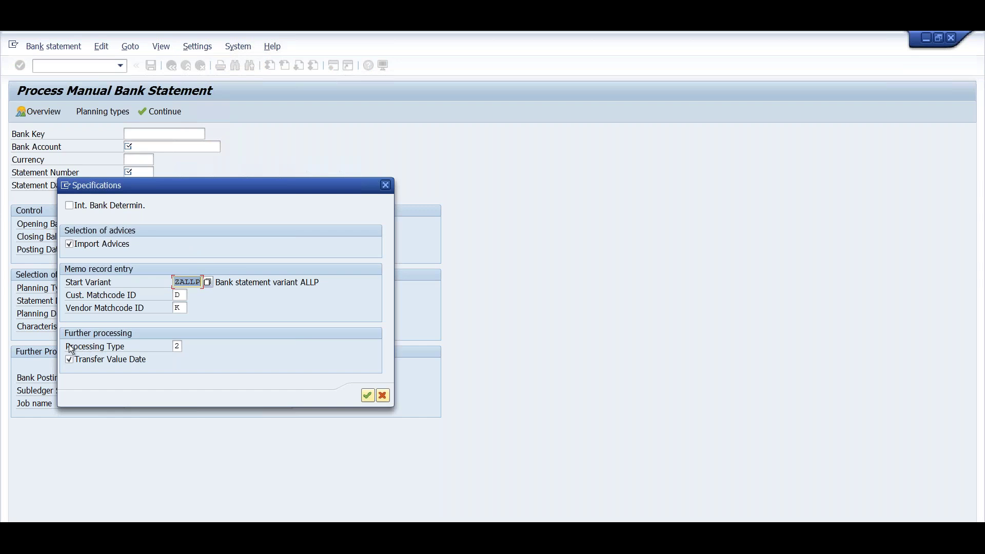
pyautogui.click(177, 346)
pyautogui.click(186, 347)
pyautogui.click(177, 269)
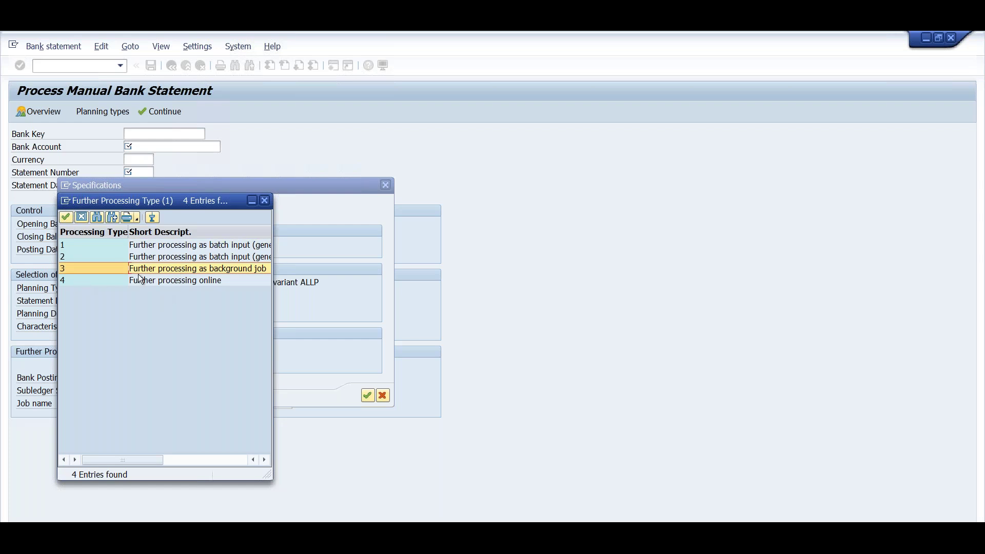
pyautogui.click(158, 281)
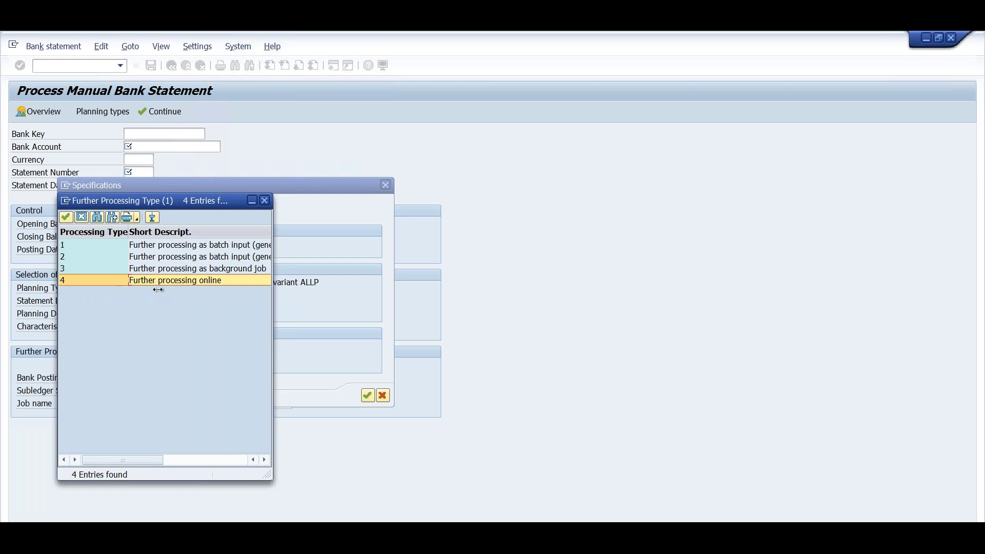
pyautogui.click(173, 270)
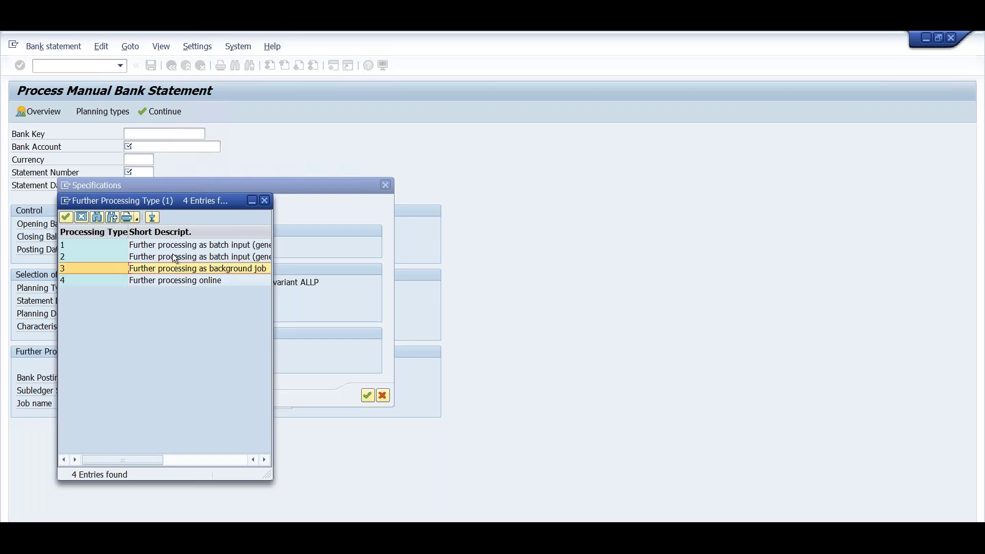
pyautogui.click(173, 256)
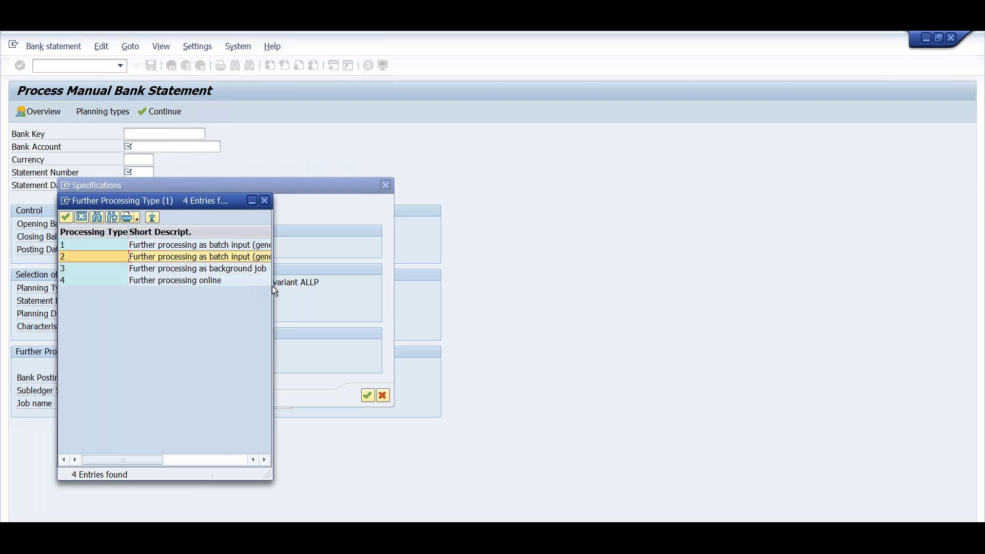
pyautogui.moveTo(273, 285); pyautogui.dragTo(385, 274)
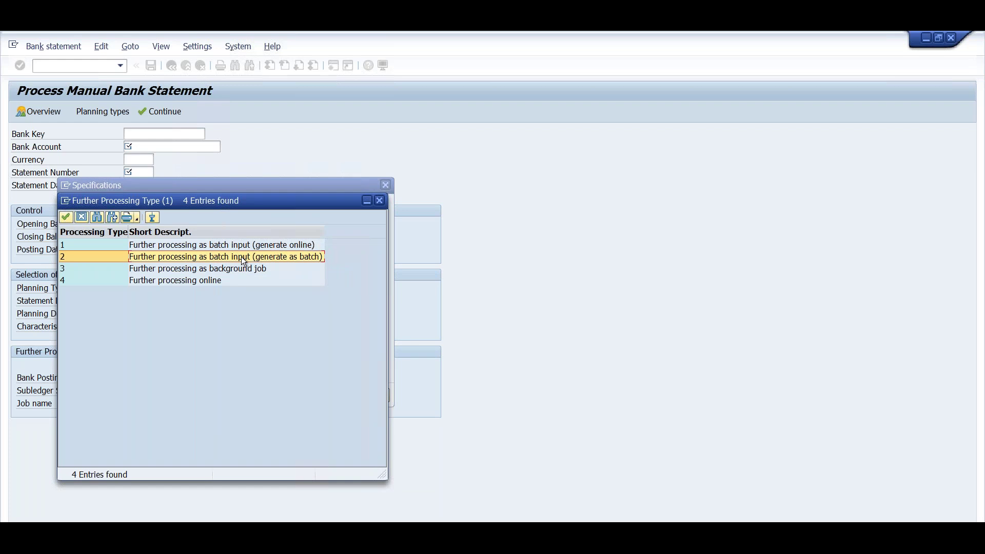
pyautogui.click(380, 200)
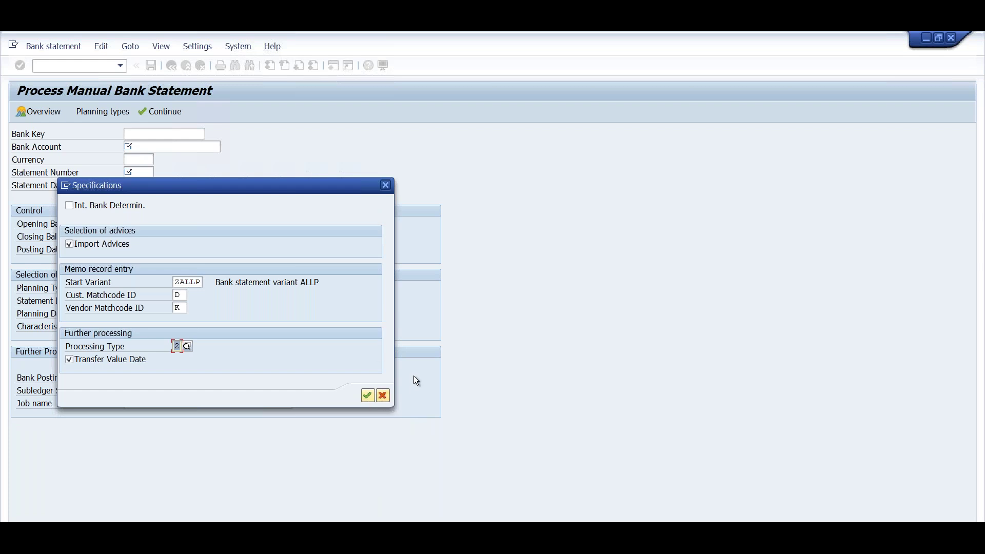
pyautogui.click(383, 396)
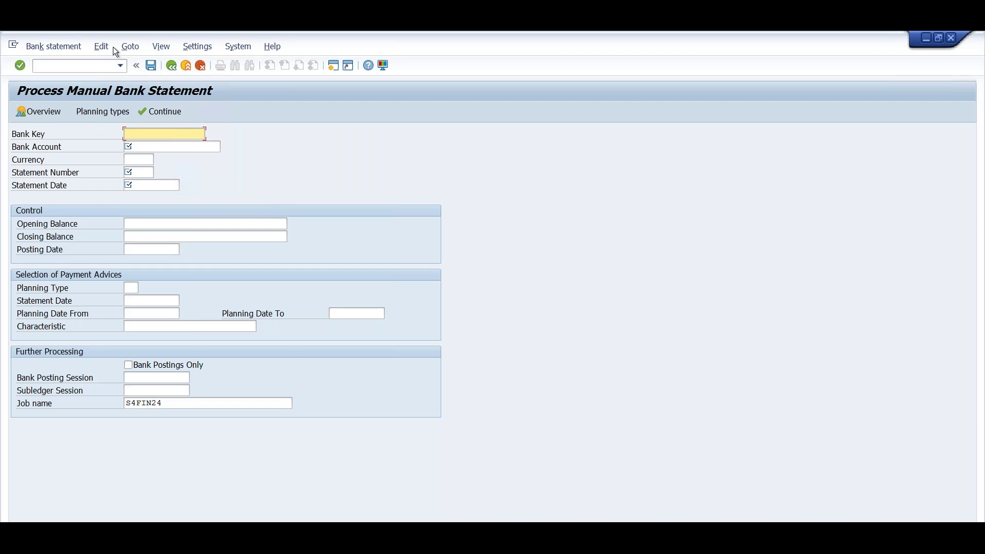
# In the manual bank statement overview, inspect the line items of company code ALLP's State Bank of India statement dated 04.01.2022.
pyautogui.click(41, 114)
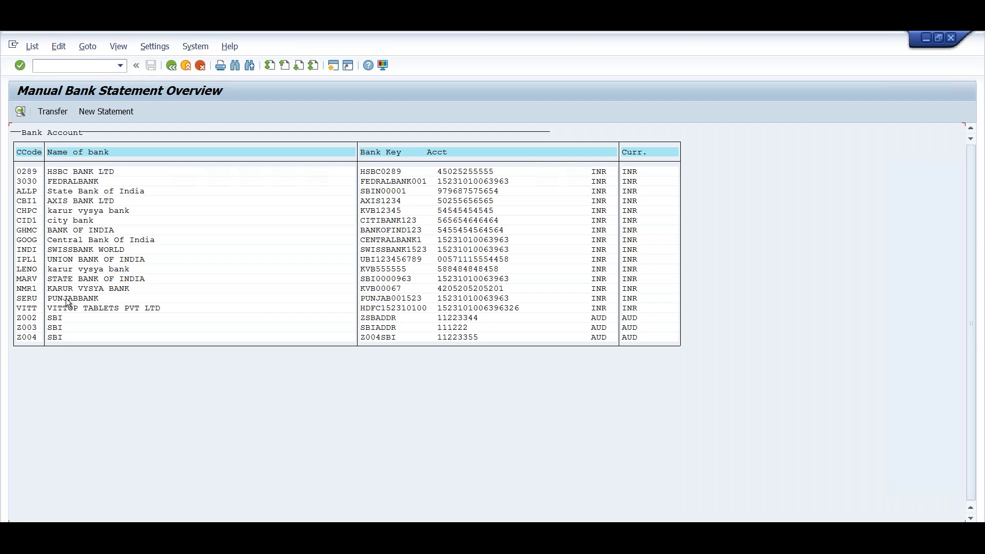
pyautogui.click(70, 192)
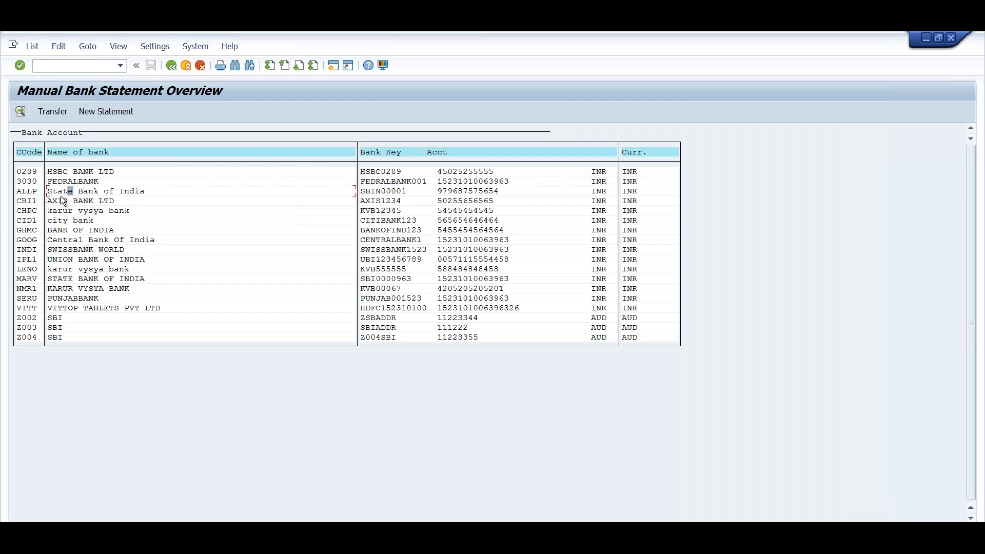
pyautogui.doubleClick(31, 193)
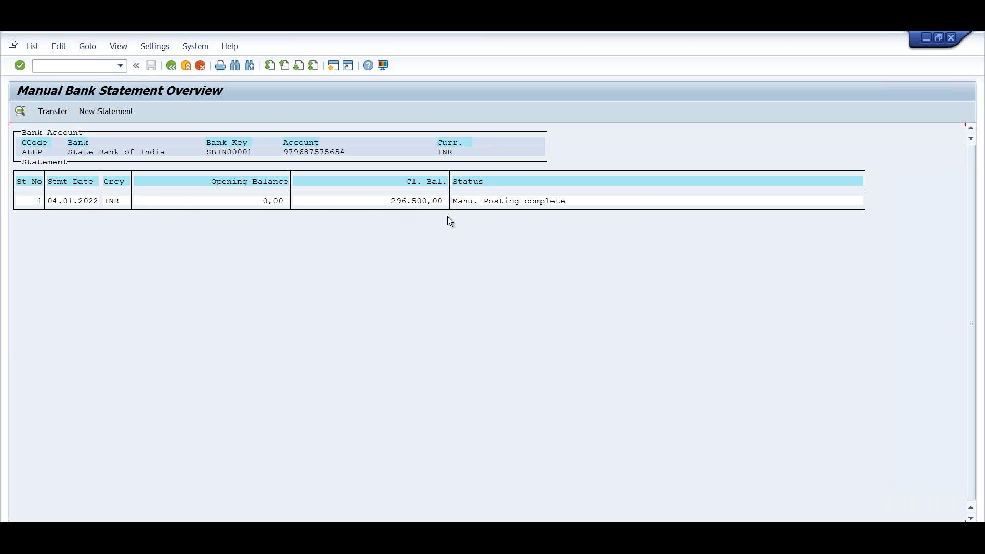
pyautogui.doubleClick(86, 201)
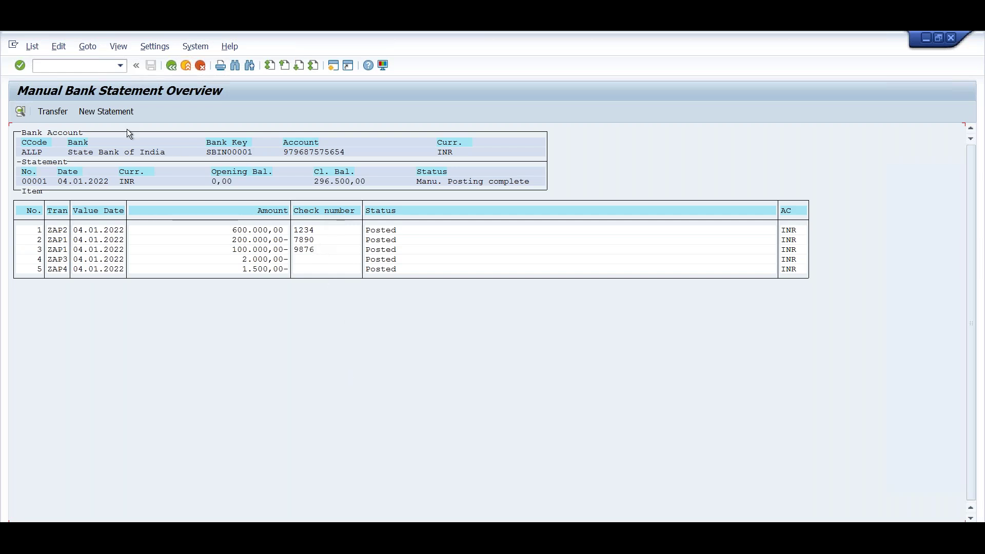
# Open a new statement for the State Bank of India account to inspect its prefilled header fields, and leave it without saving.
pyautogui.click(99, 112)
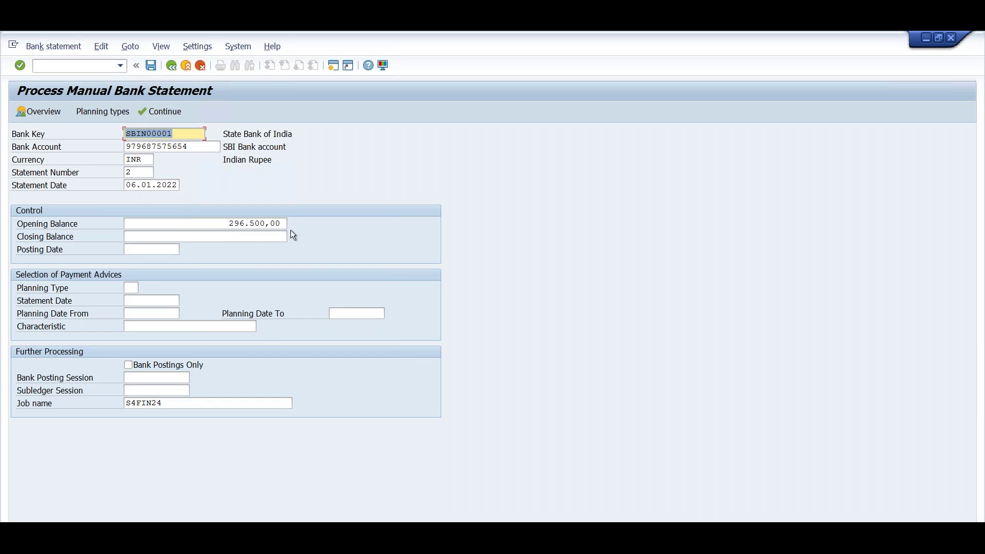
pyautogui.click(267, 236)
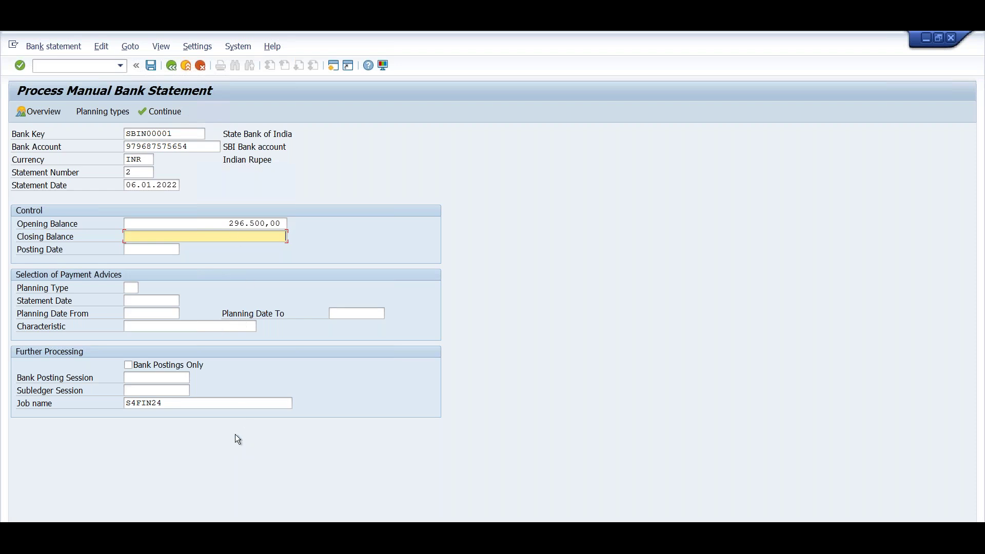
pyautogui.click(173, 65)
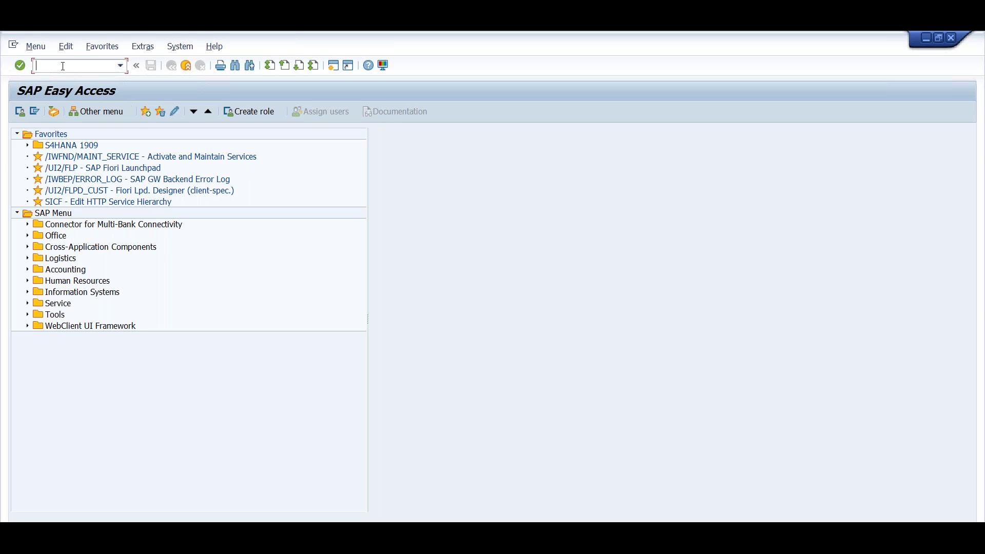
# Open the SAP Reference IMG through transaction SPRO.
pyautogui.write('/nspro')
pyautogui.press('Return')
pyautogui.click(67, 116)
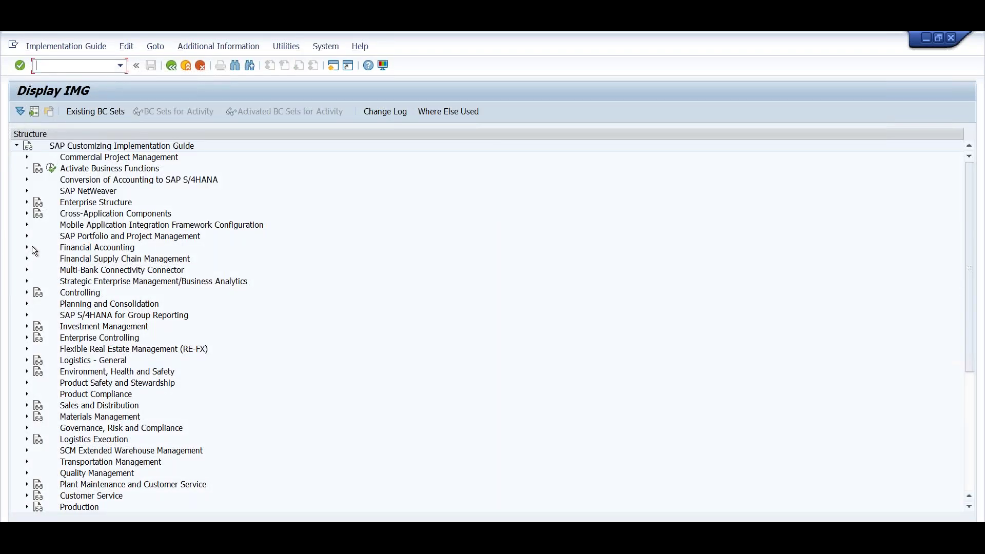
# Expand the implementation guide through Financial Accounting, Bank Accounting, Business Transactions and Payment Transactions to the Electronic Bank Statement activities.
pyautogui.click(27, 248)
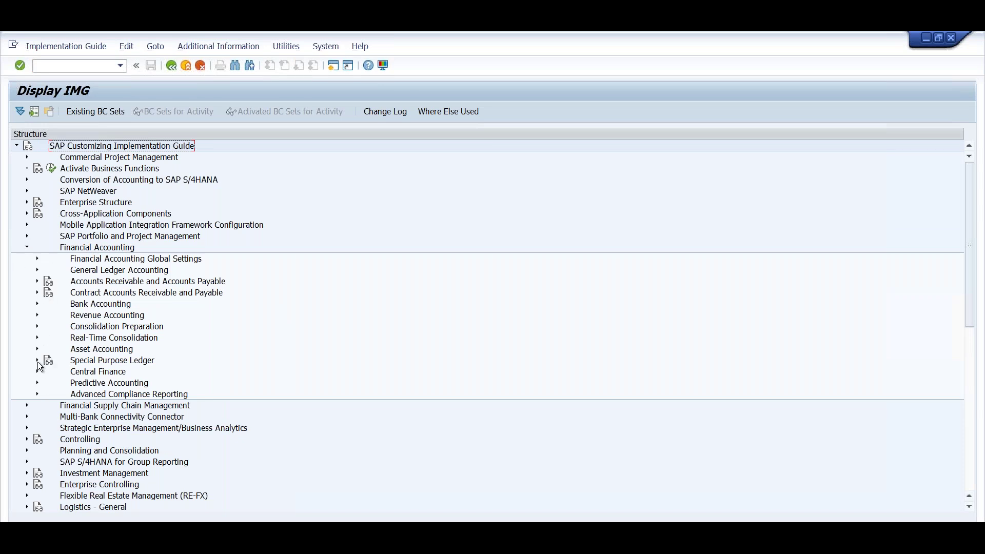
pyautogui.click(36, 304)
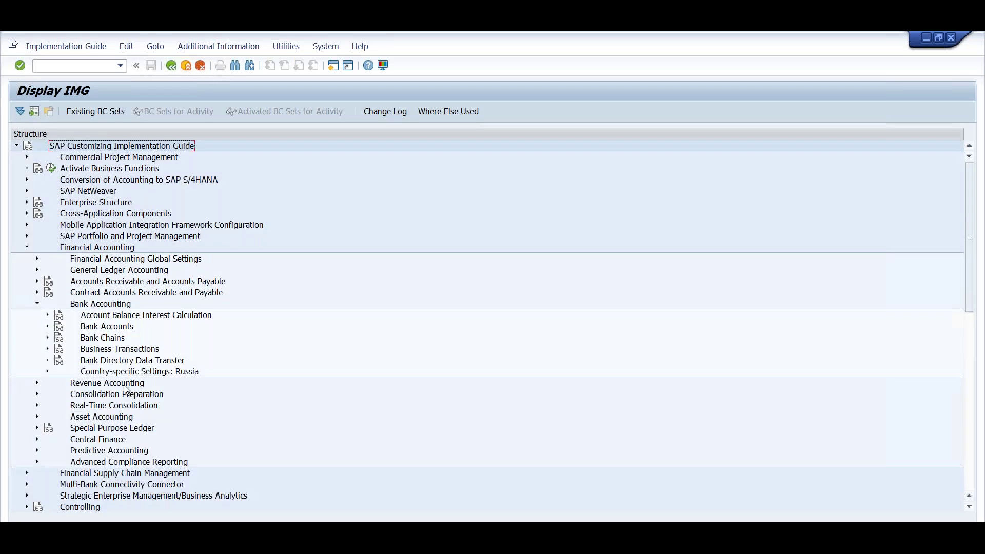
pyautogui.click(48, 349)
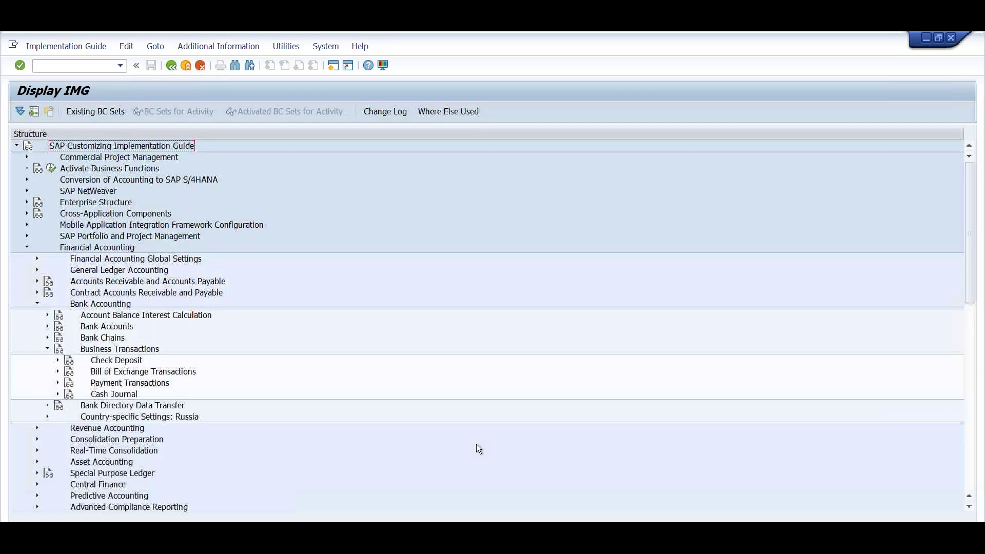
pyautogui.click(58, 383)
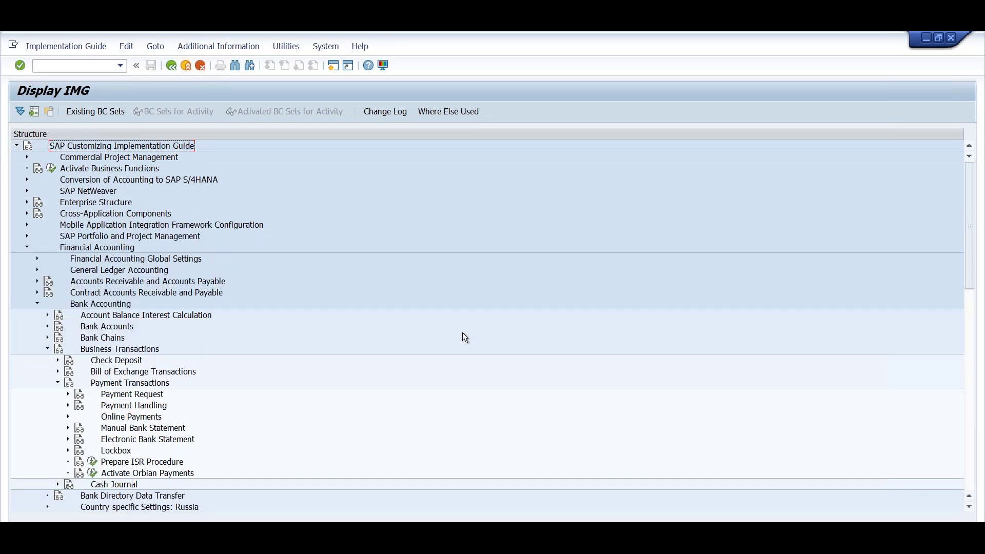
pyautogui.scroll(-1, 461, 334)
pyautogui.scroll(-3, 238, 430)
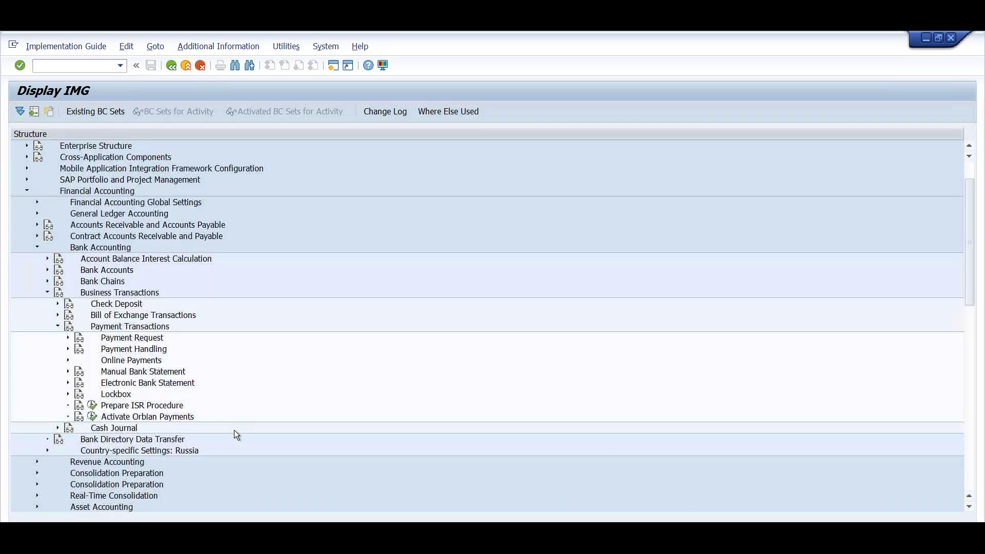
pyautogui.click(118, 362)
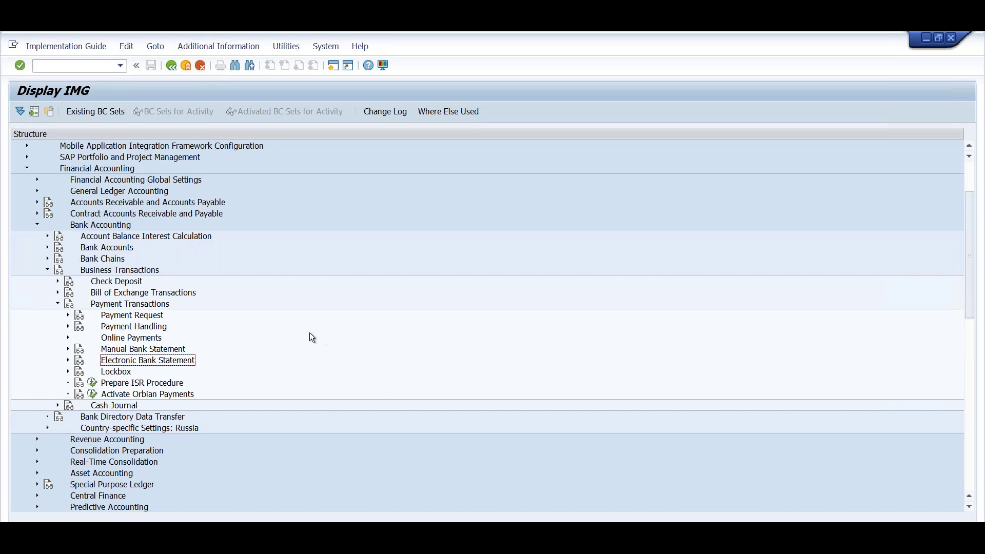
pyautogui.scroll(-2, 311, 336)
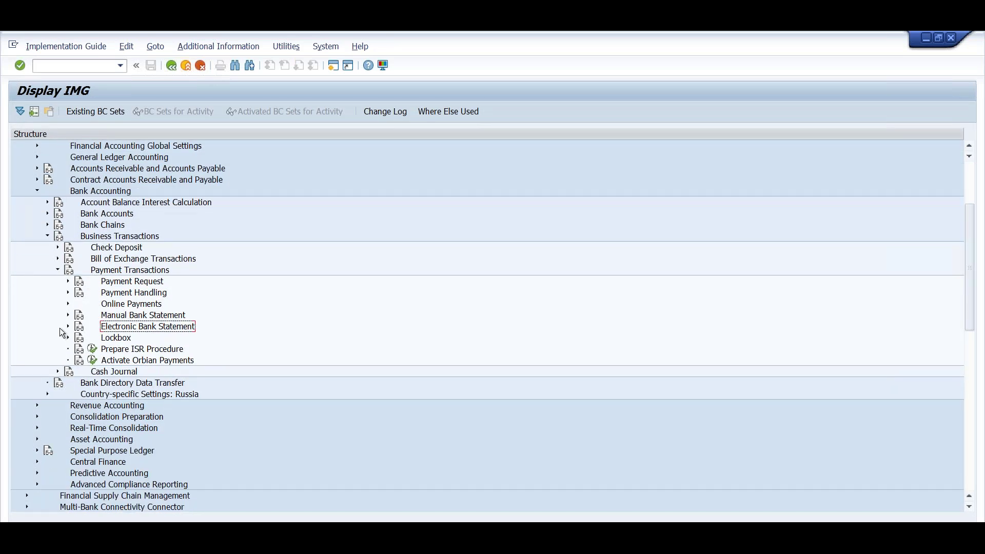
pyautogui.click(66, 326)
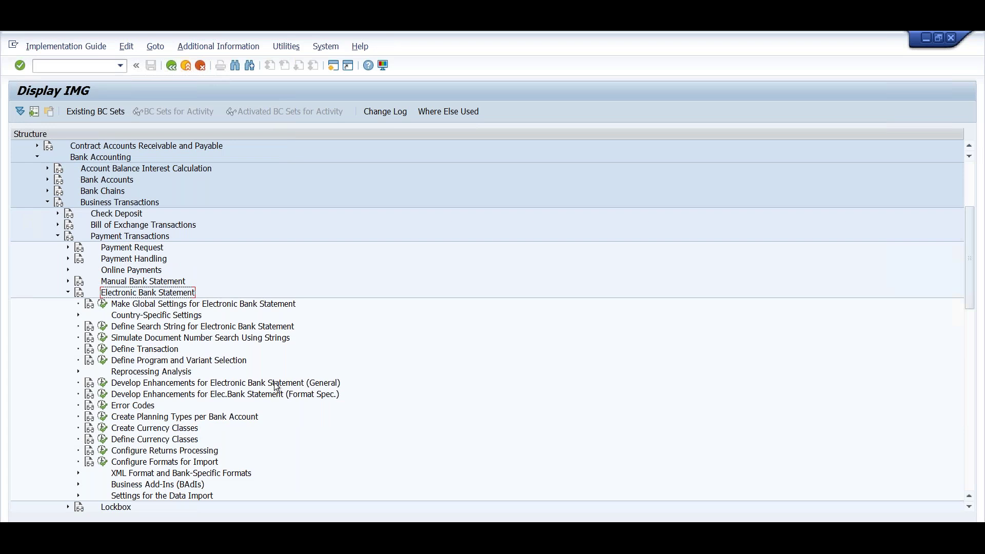
# Open Make Global Settings for Electronic Bank Statement with chart of accounts ALPO as the work area.
pyautogui.click(129, 304)
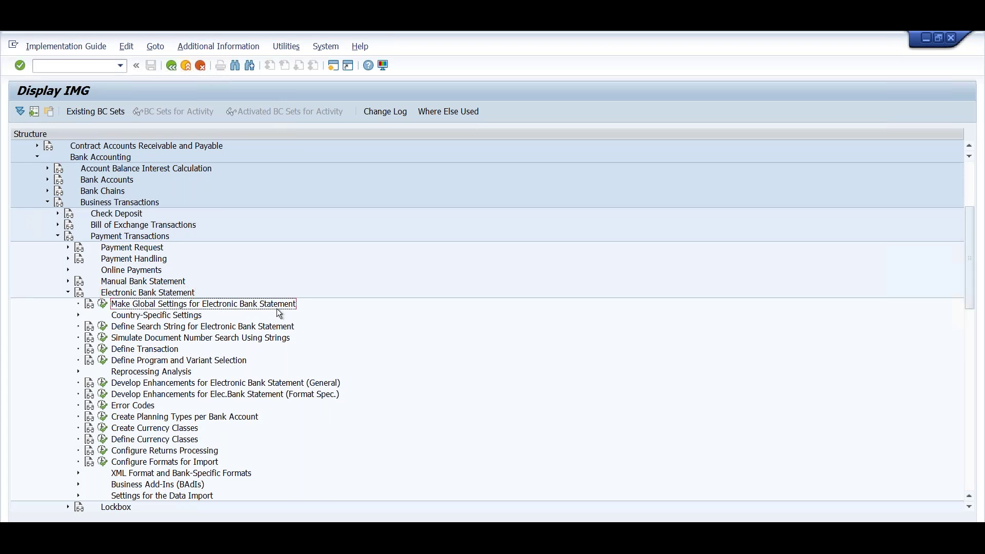
pyautogui.click(103, 304)
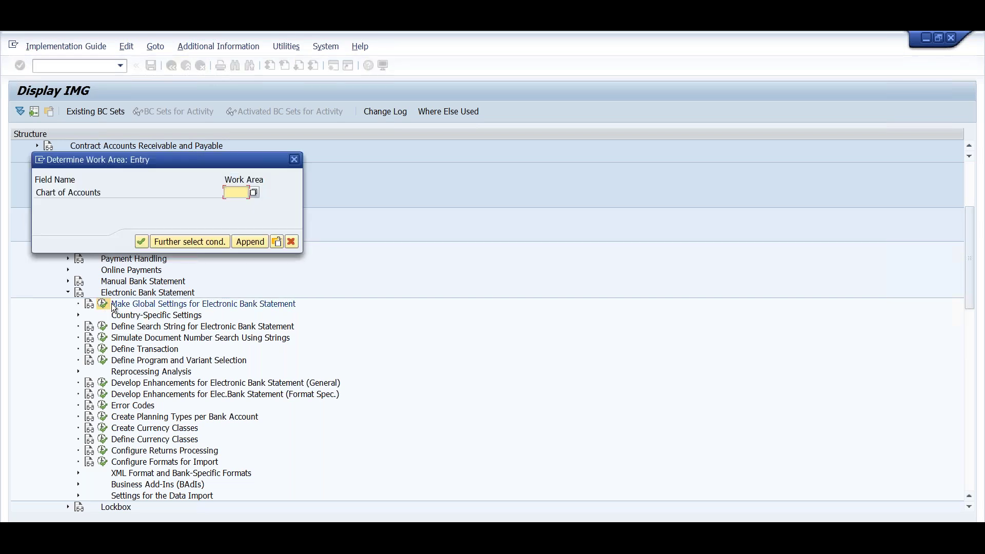
pyautogui.press('F4')
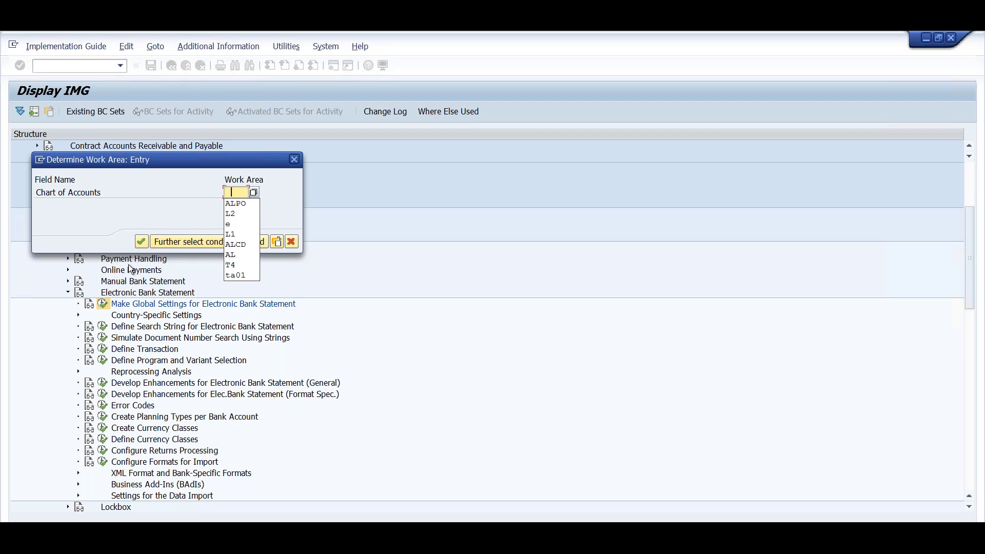
pyautogui.click(243, 204)
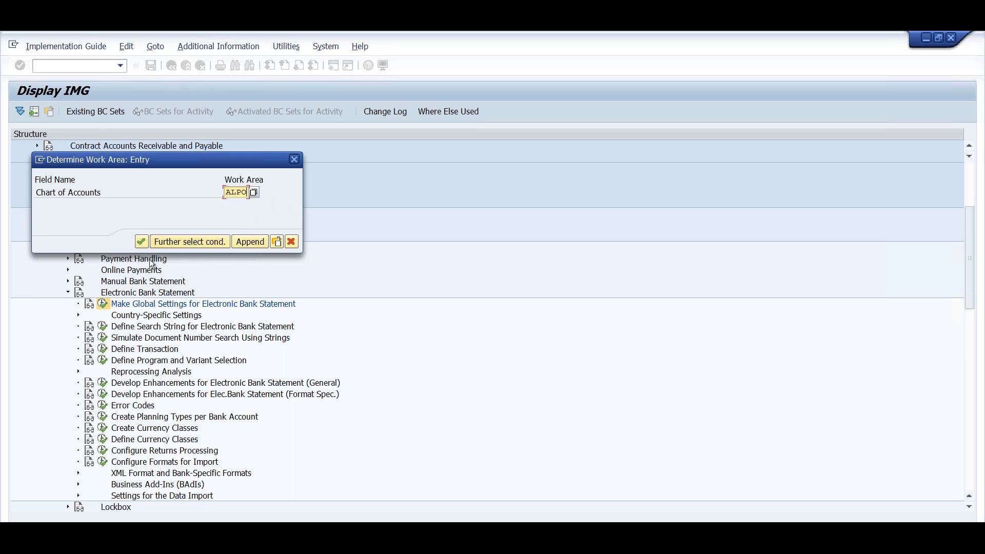
pyautogui.click(142, 241)
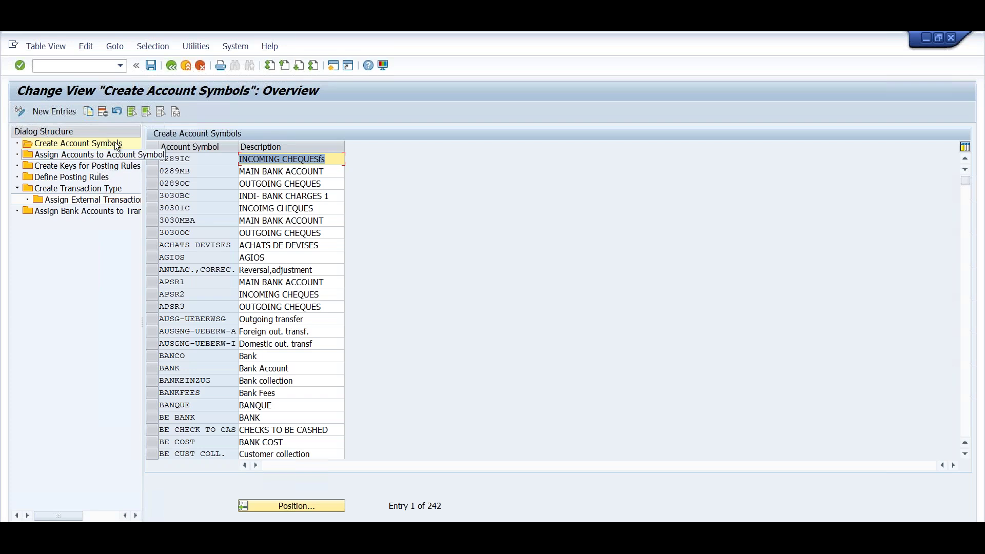
# Find the ALP account symbols ZALPB to ZALPT in the account symbol list and mark all five for review.
pyautogui.scroll(-20, 248, 402)
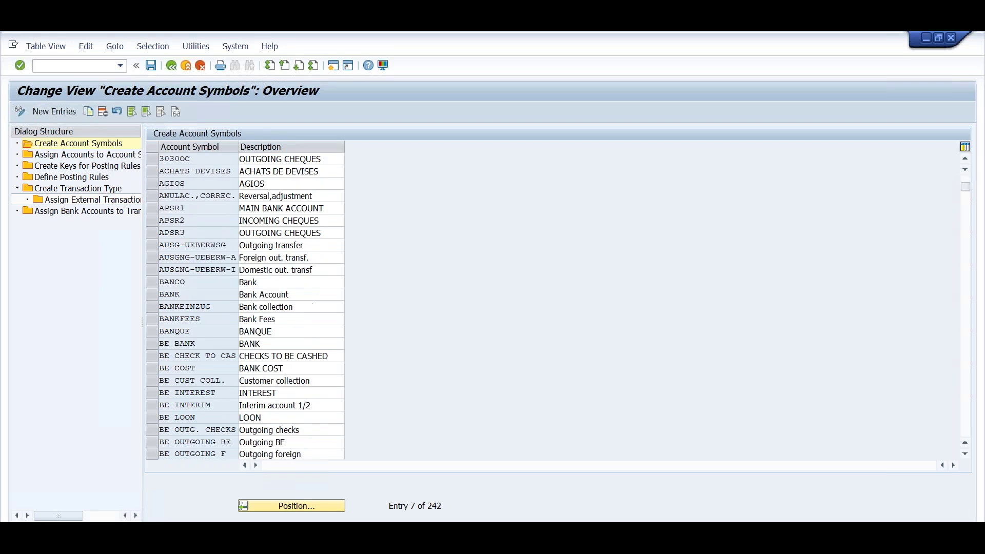
pyautogui.scroll(-20, 226, 436)
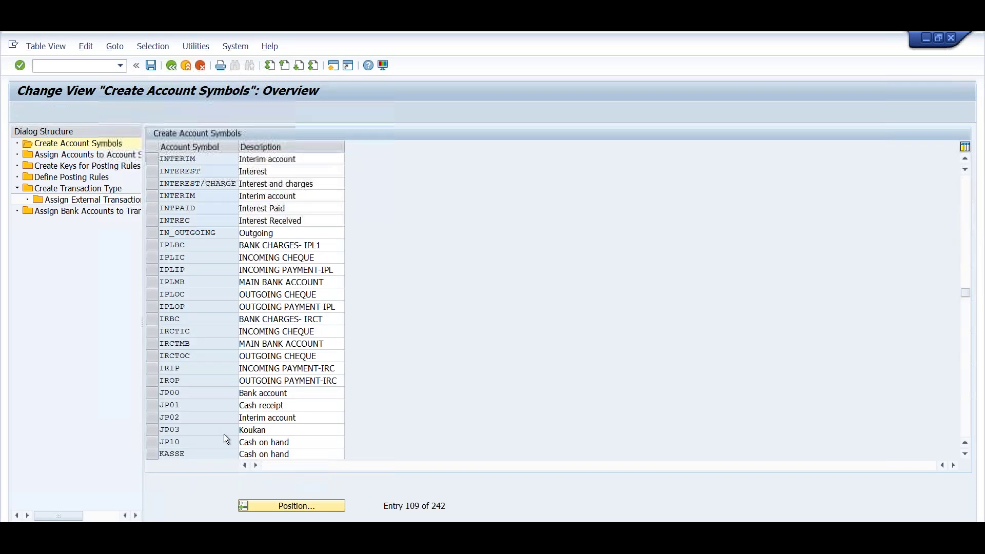
pyautogui.scroll(-20, 226, 431)
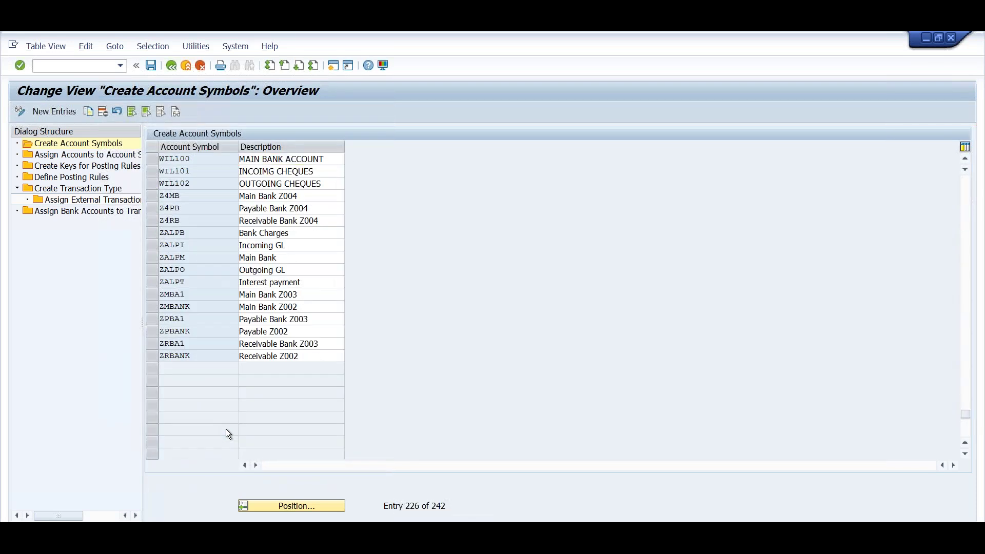
pyautogui.scroll(5, 368, 320)
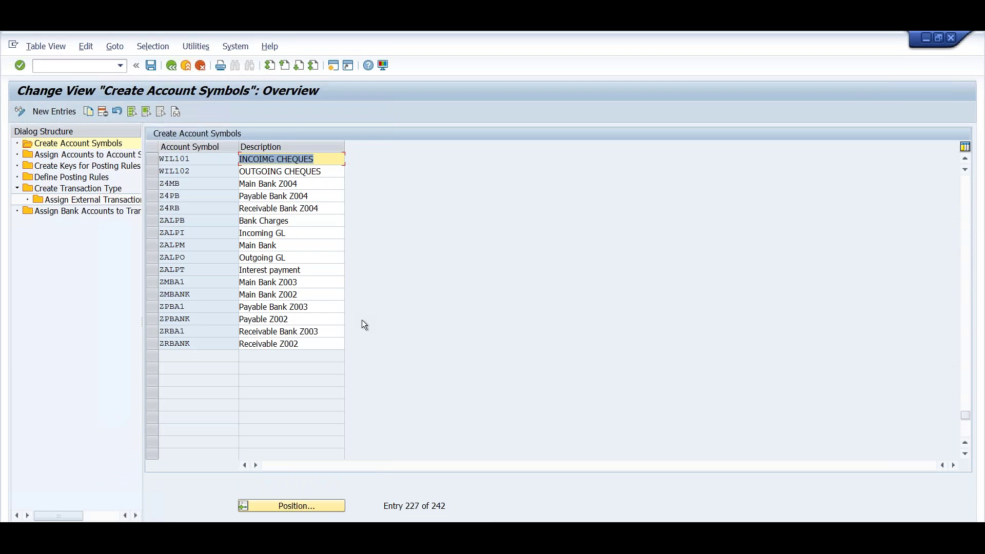
pyautogui.click(154, 235)
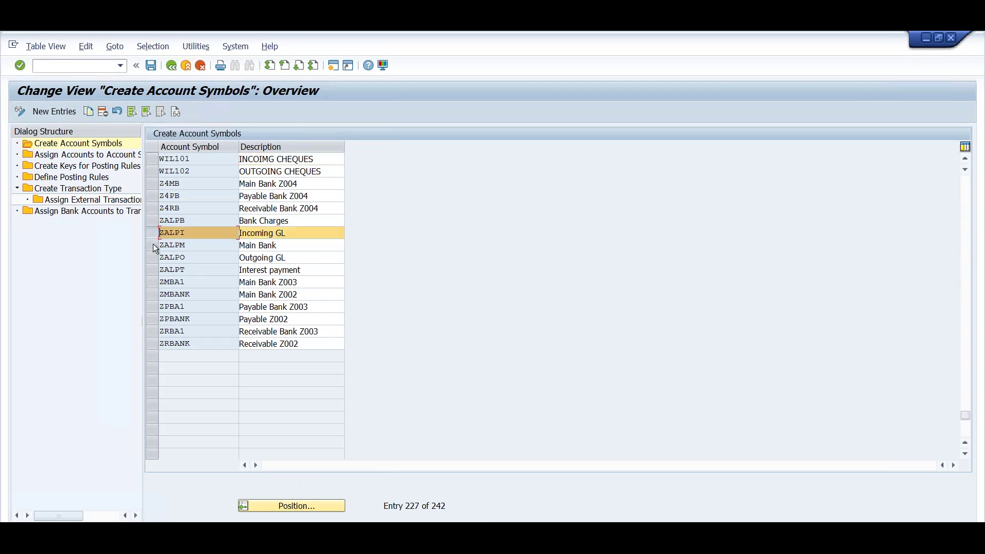
pyautogui.click(152, 248)
pyautogui.click(150, 270)
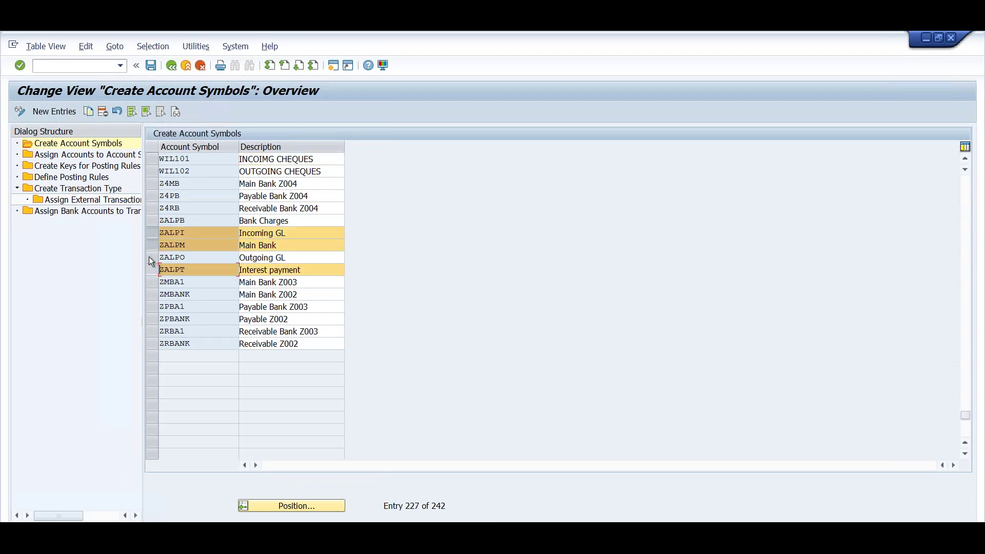
pyautogui.click(149, 257)
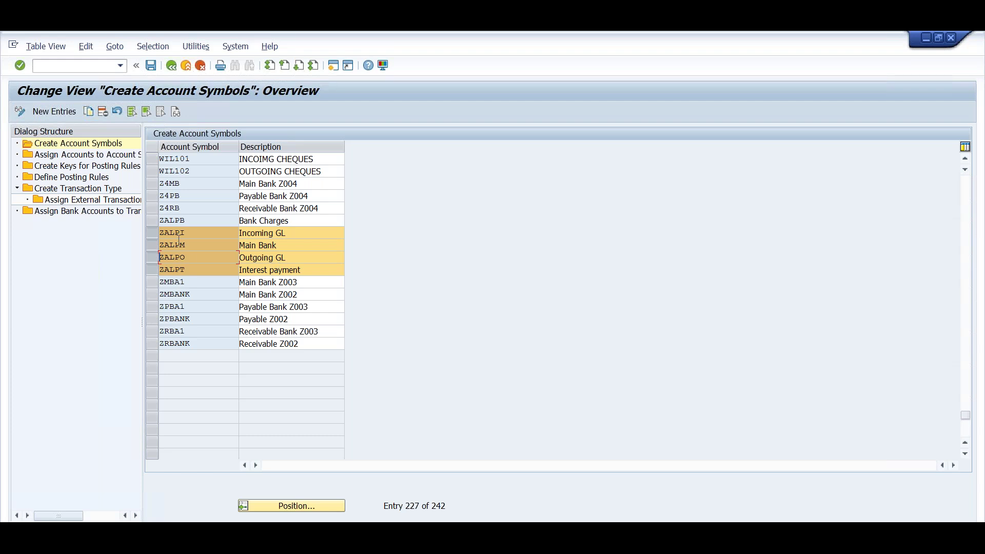
pyautogui.click(152, 220)
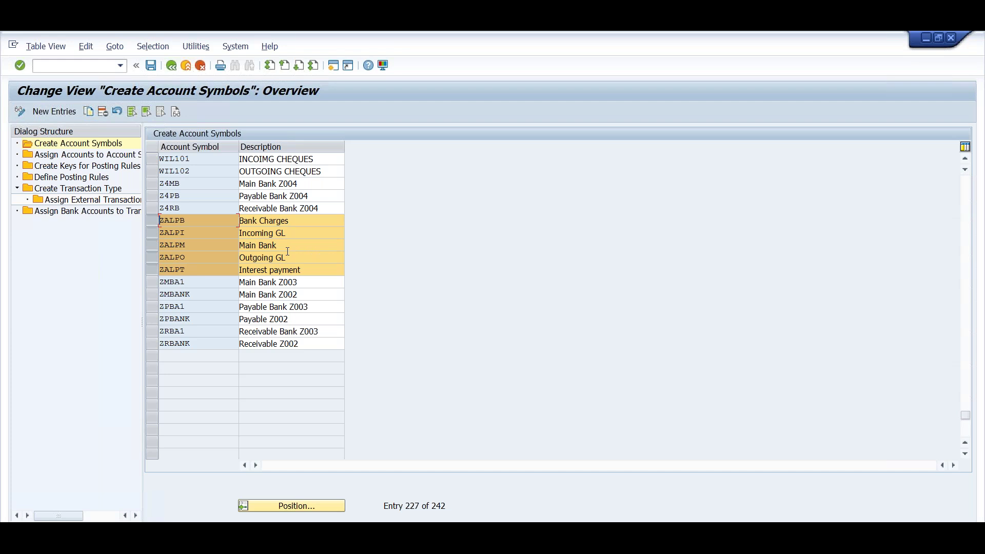
# Show the G/L account assignments of the account symbols for review, widening the dialog structure so its full names are readable.
pyautogui.doubleClick(100, 156)
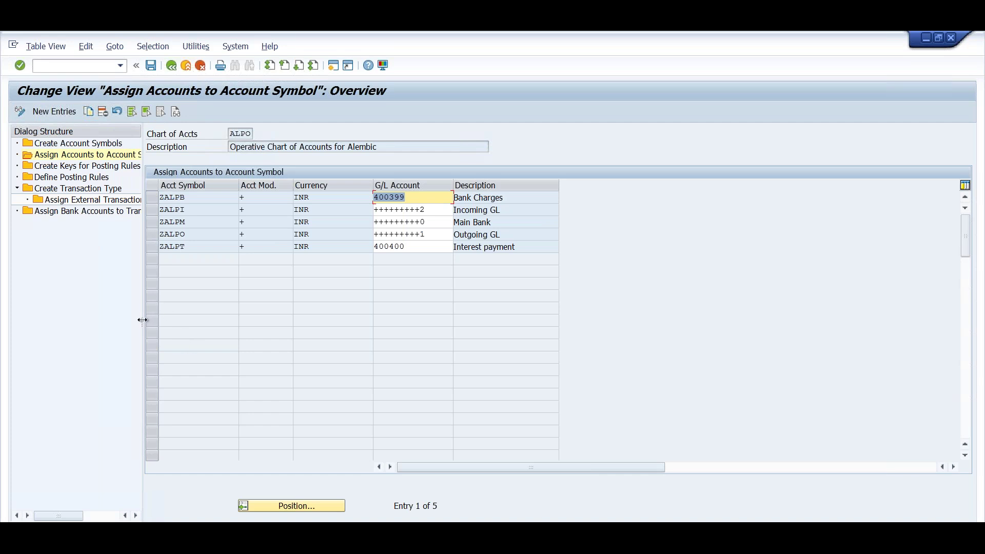
pyautogui.click(199, 318)
pyautogui.moveTo(141, 322); pyautogui.dragTo(250, 315)
pyautogui.doubleClick(64, 145)
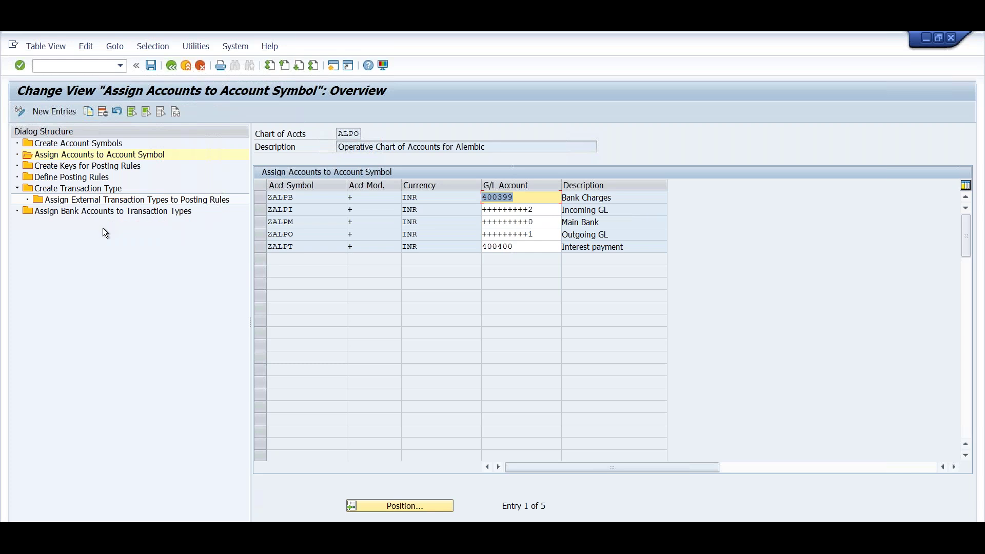
# Open the posting rule keys and mark ZAL1, ZAL2, ZAL3 and ZAL4 for review.
pyautogui.click(137, 169)
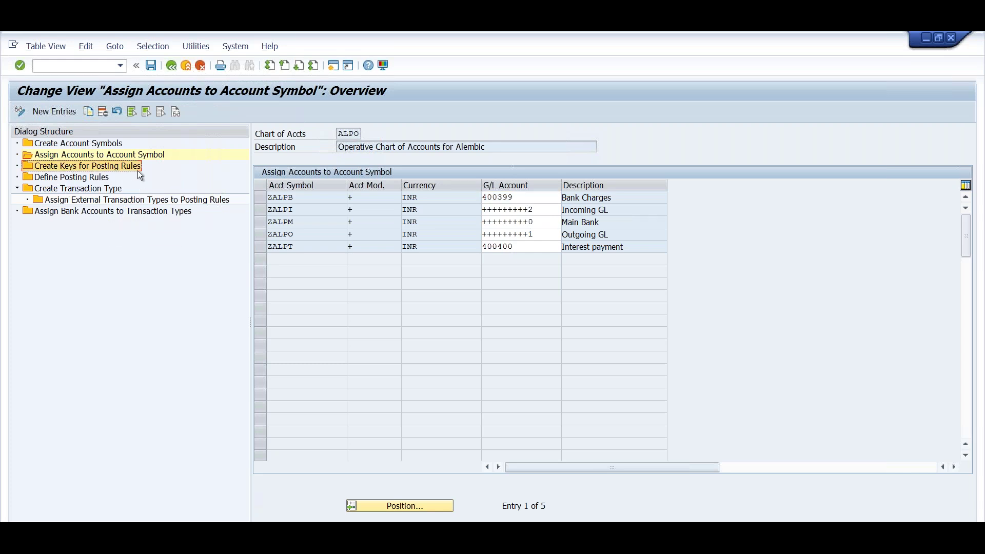
pyautogui.doubleClick(138, 169)
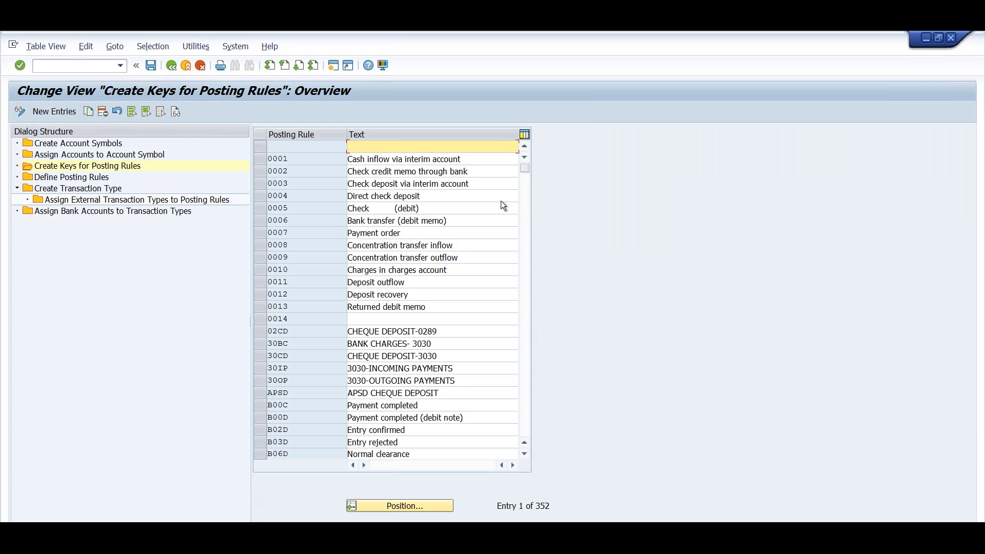
pyautogui.moveTo(525, 168); pyautogui.dragTo(533, 455)
pyautogui.scroll(4, 309, 254)
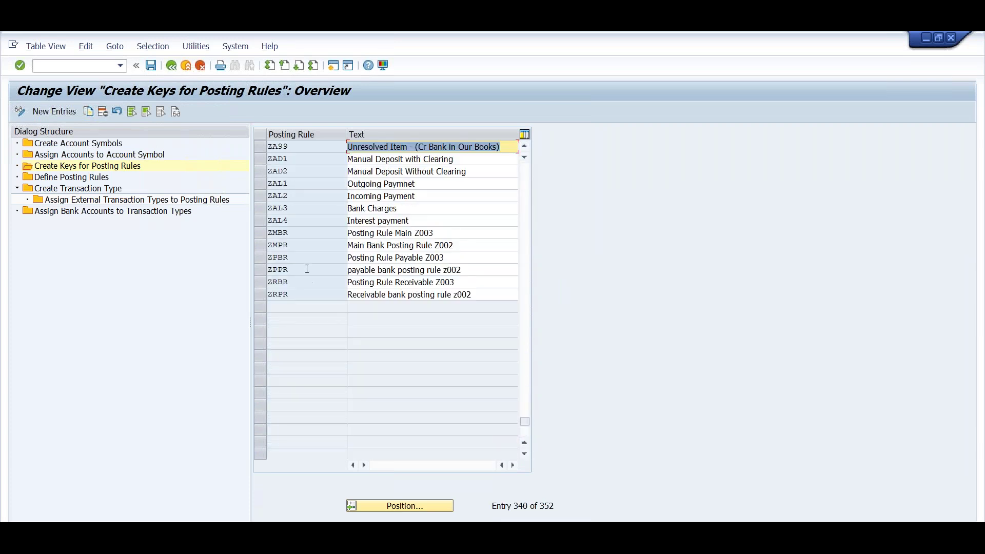
pyautogui.scroll(1, 298, 256)
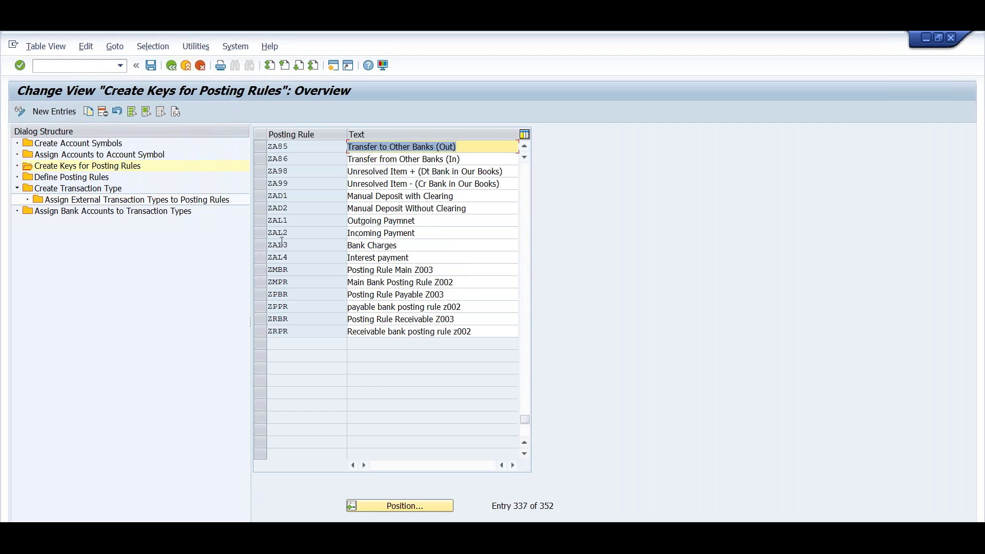
pyautogui.click(260, 221)
pyautogui.click(259, 233)
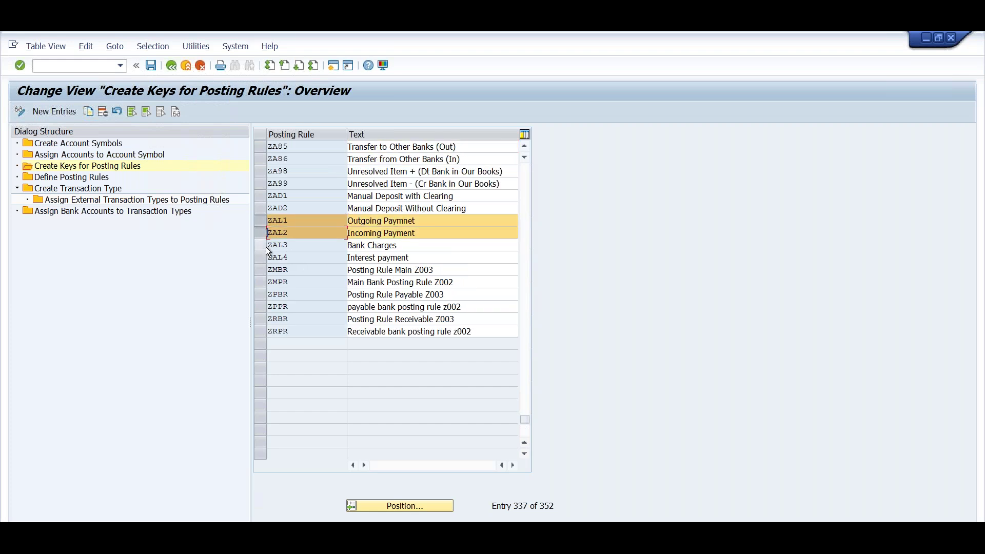
pyautogui.click(265, 246)
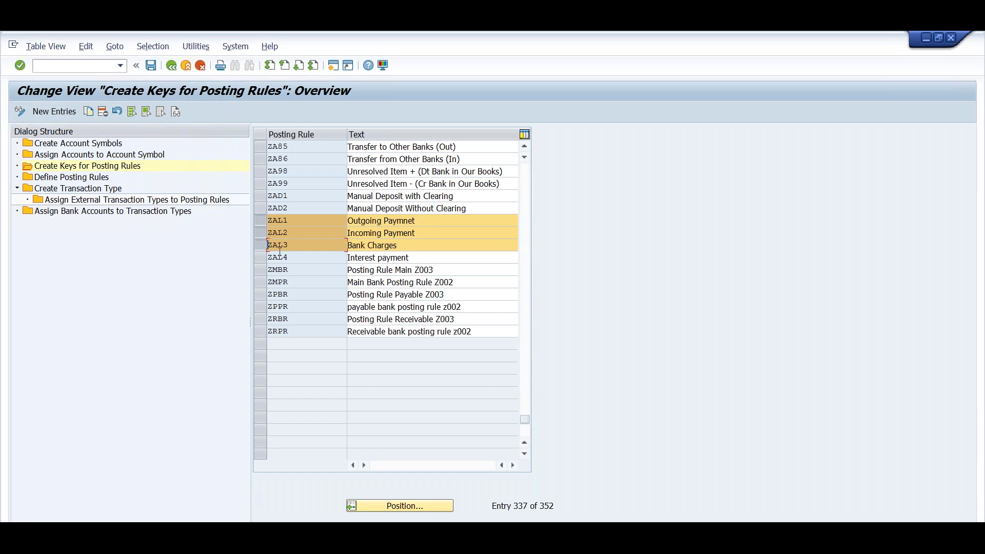
pyautogui.click(260, 260)
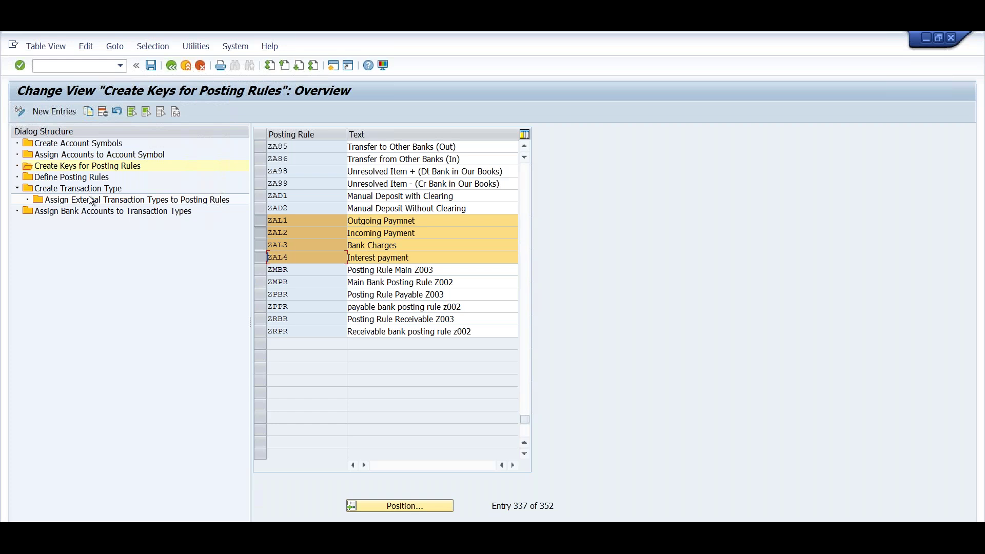
# Open the posting rule definitions, position the list on ZAL1 and examine the debit and credit accounts of rules ZAL1 to ZAL4.
pyautogui.doubleClick(67, 177)
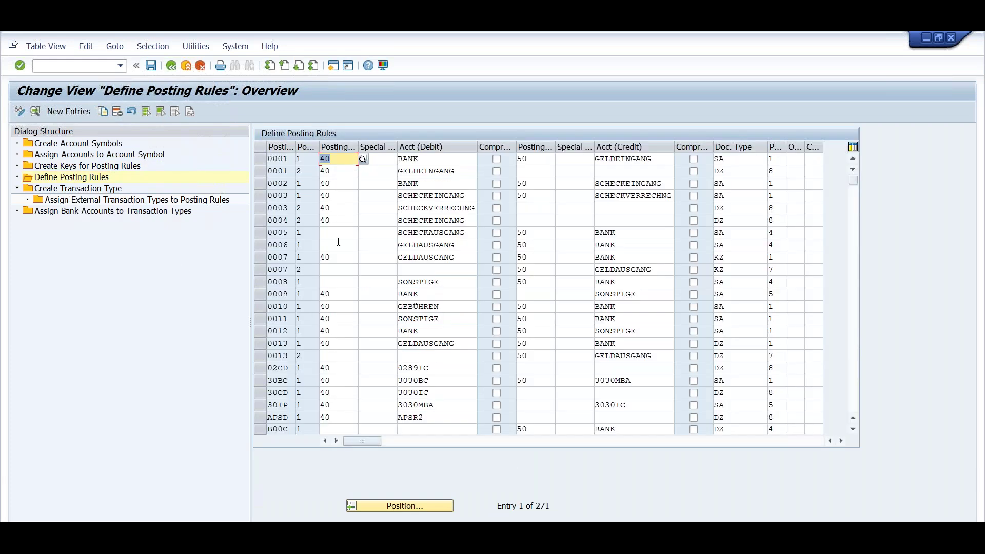
pyautogui.scroll(-16, 393, 410)
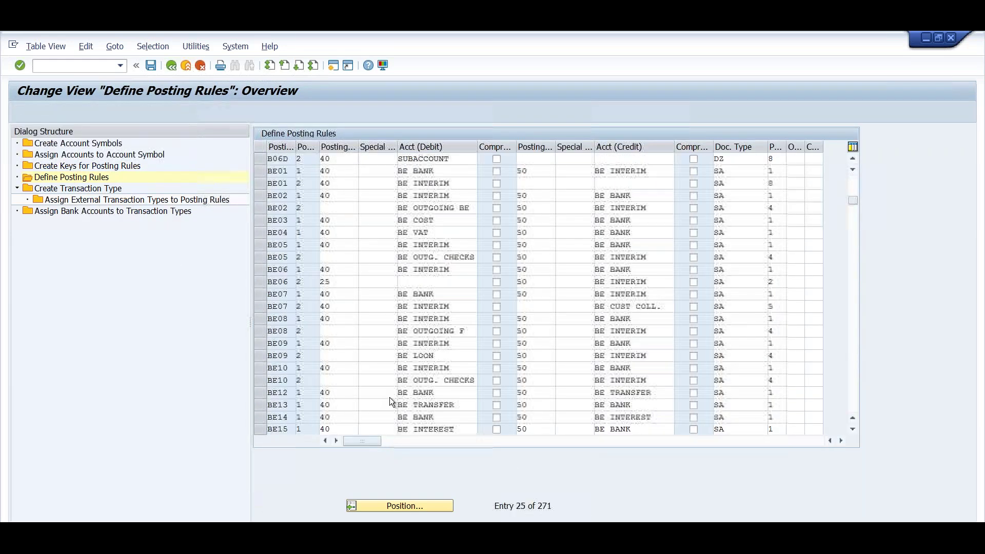
pyautogui.scroll(-20, 384, 399)
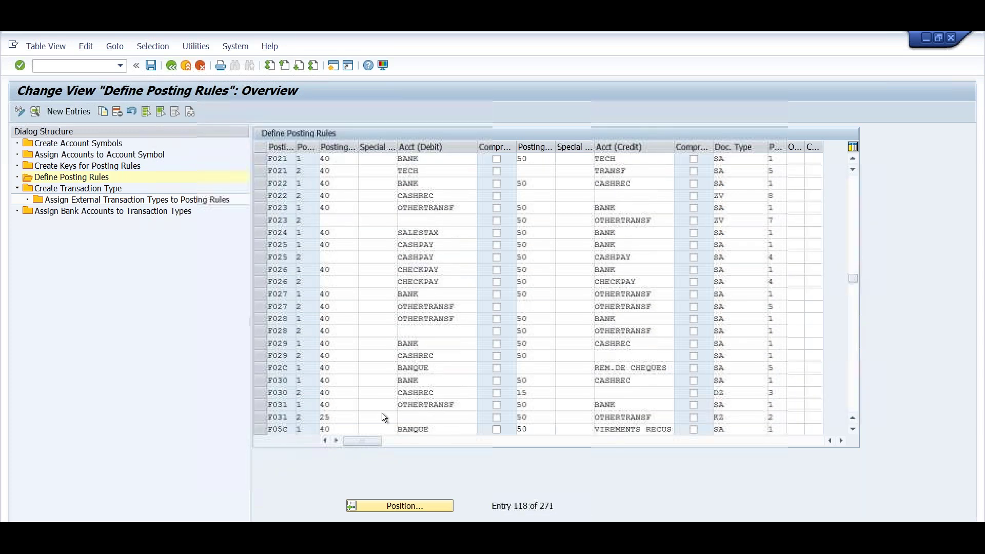
pyautogui.scroll(-18, 438, 417)
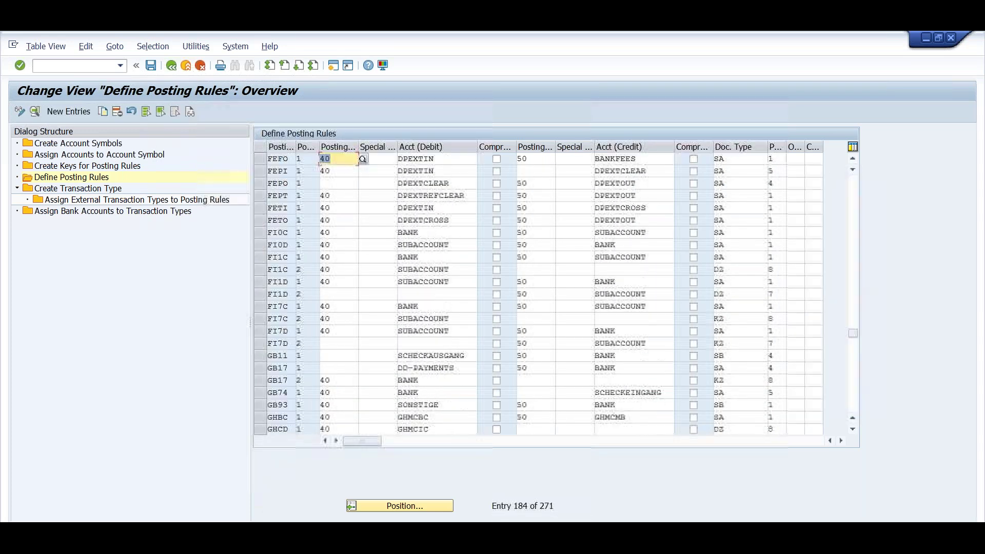
pyautogui.scroll(-2, 408, 503)
pyautogui.click(407, 505)
pyautogui.write('ZAL1')
pyautogui.press('Return')
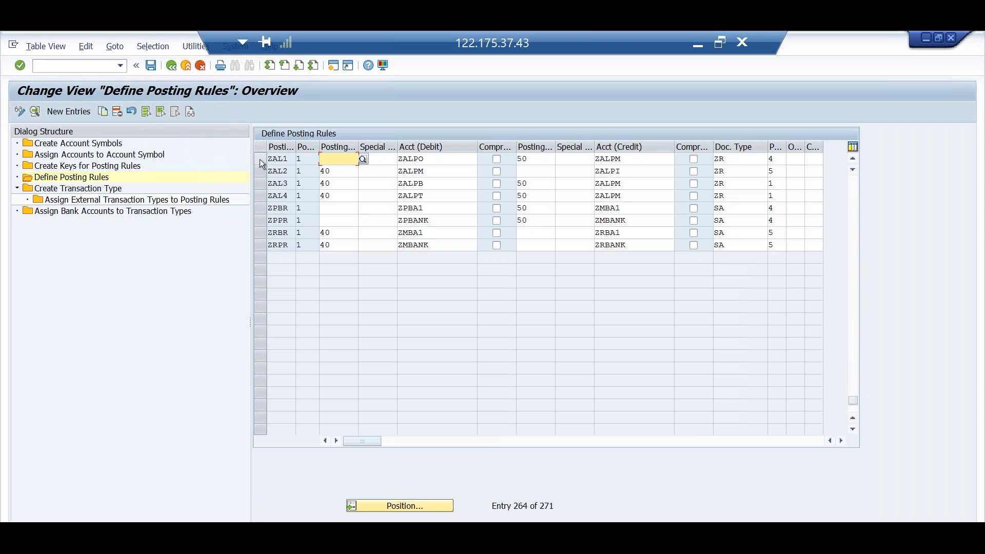
pyautogui.click(260, 160)
pyautogui.click(260, 197)
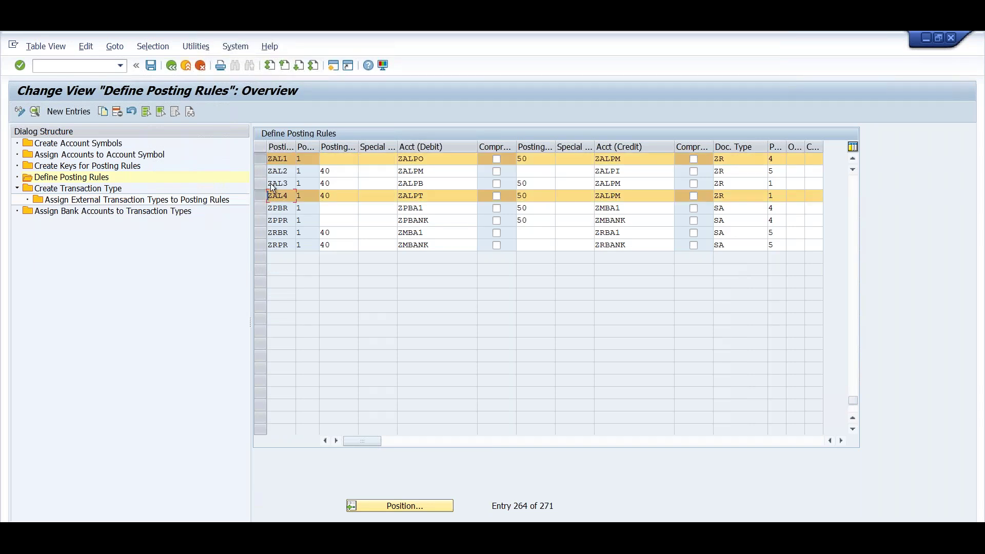
pyautogui.click(257, 194)
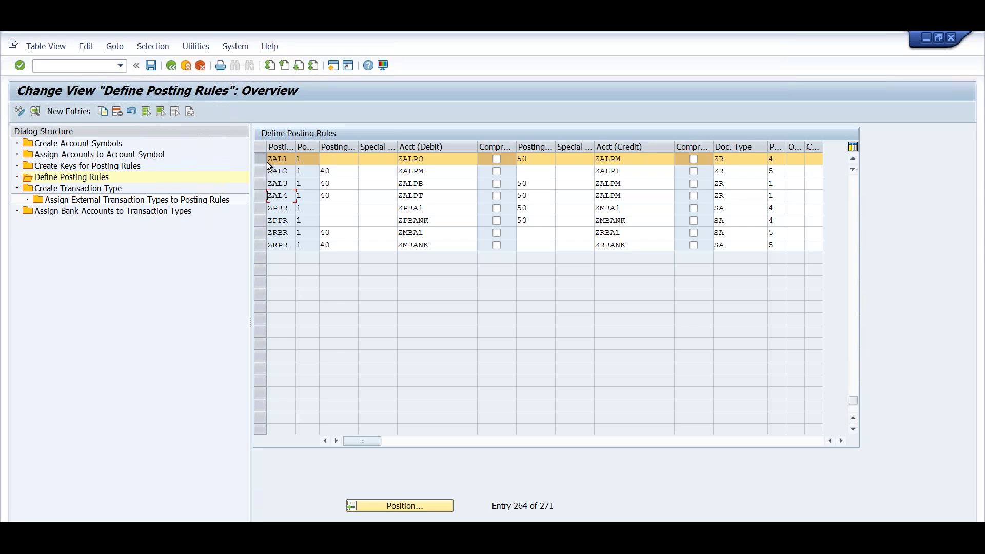
pyautogui.click(259, 163)
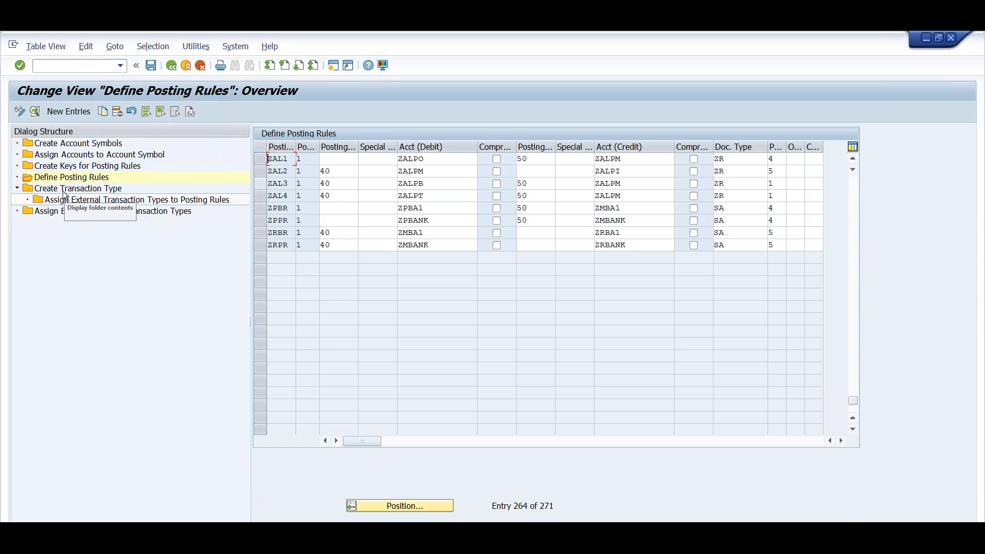
# Create transaction type MT940ALP named "MT940 format for ALLP" and save it to the proposed bank reconciliation customizing request.
pyautogui.click(95, 193)
pyautogui.doubleClick(96, 193)
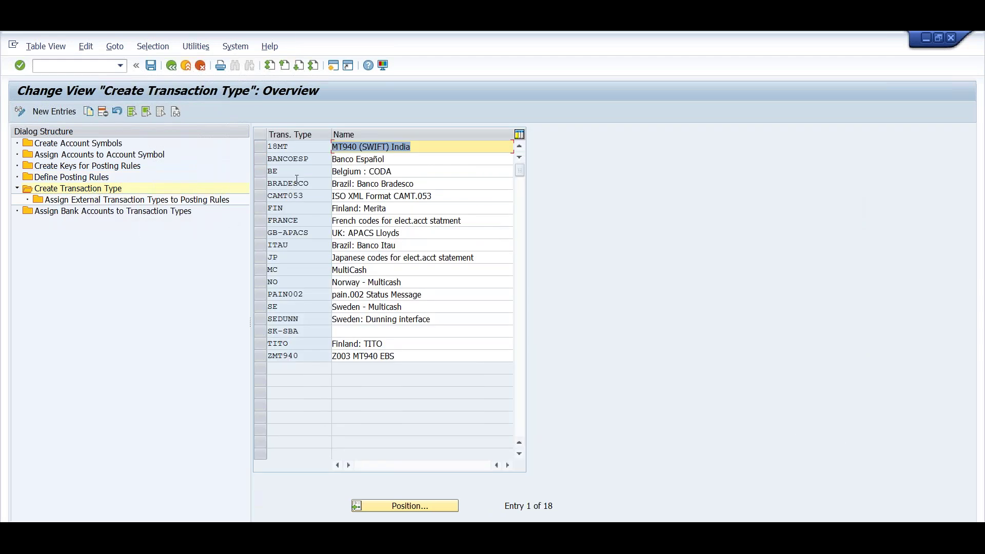
pyautogui.click(60, 112)
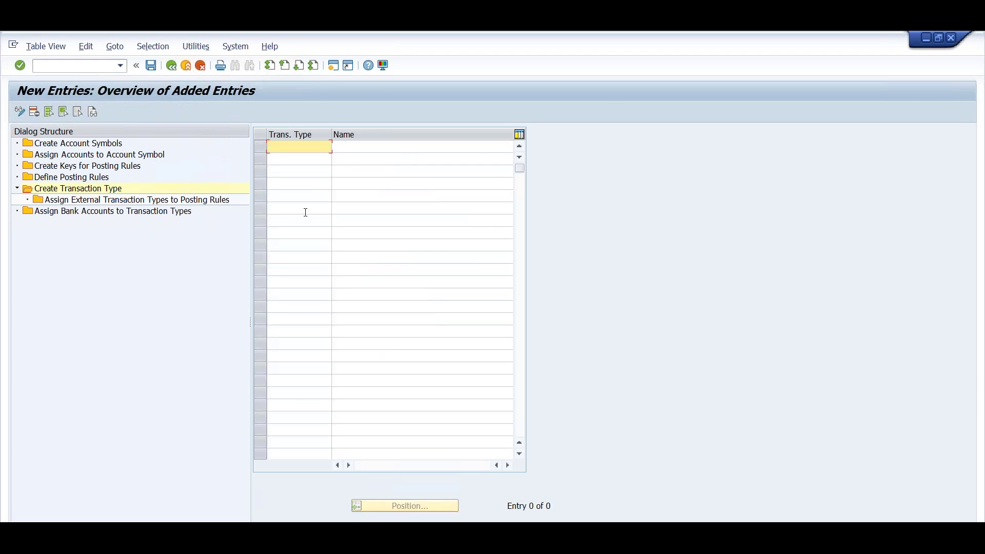
pyautogui.write('MT940ALL')
pyautogui.press('BackSpace')
pyautogui.write('P')
pyautogui.click(393, 147)
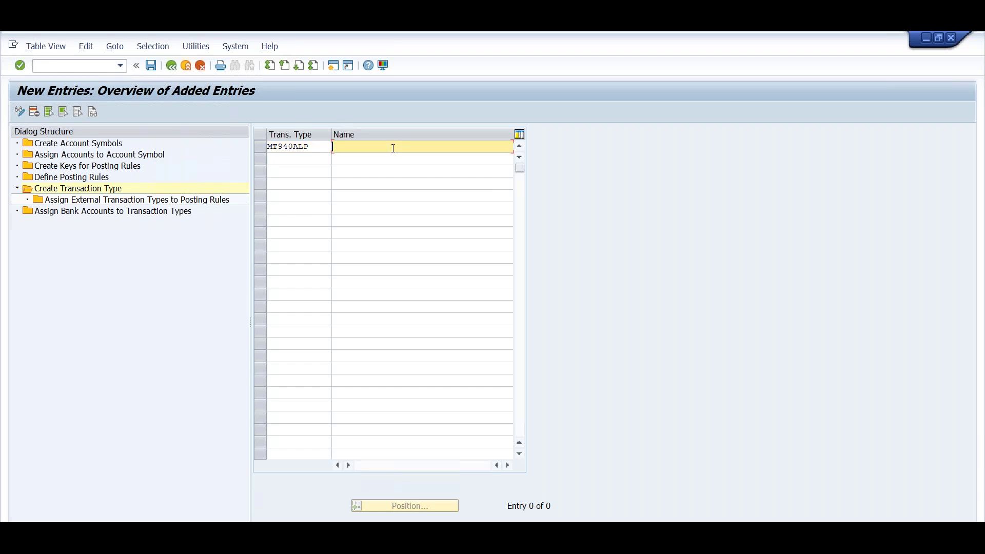
pyautogui.write('MT940 format for ALLP')
pyautogui.press('Return')
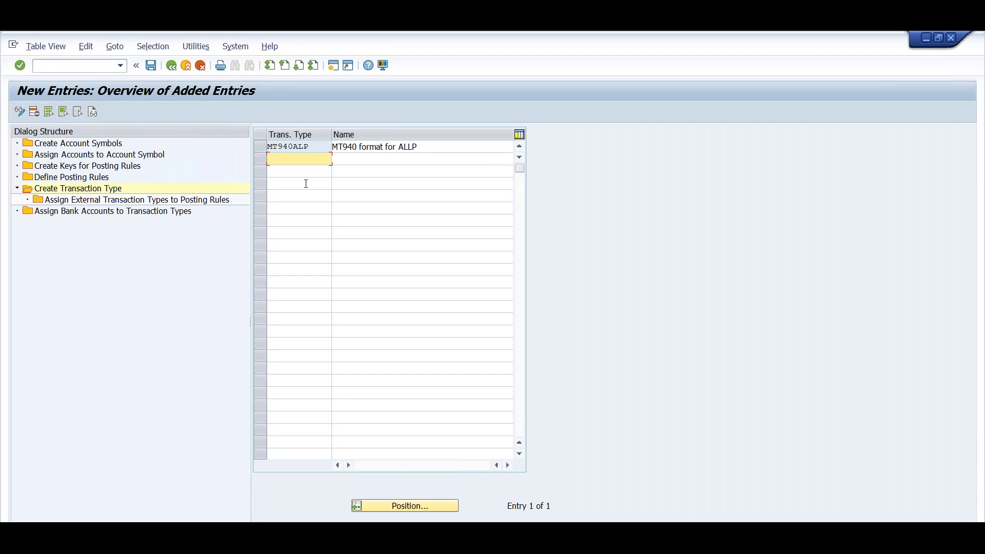
pyautogui.click(151, 66)
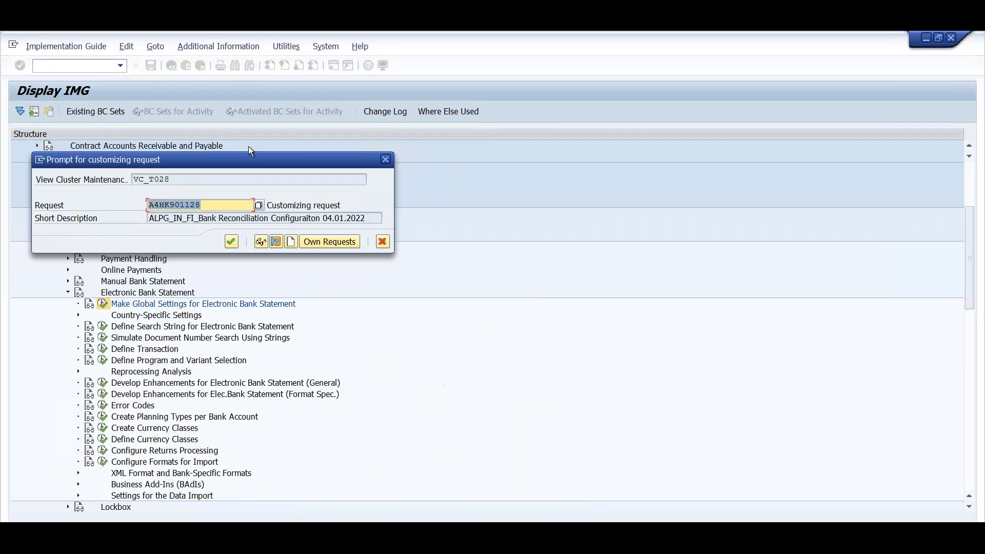
pyautogui.click(230, 243)
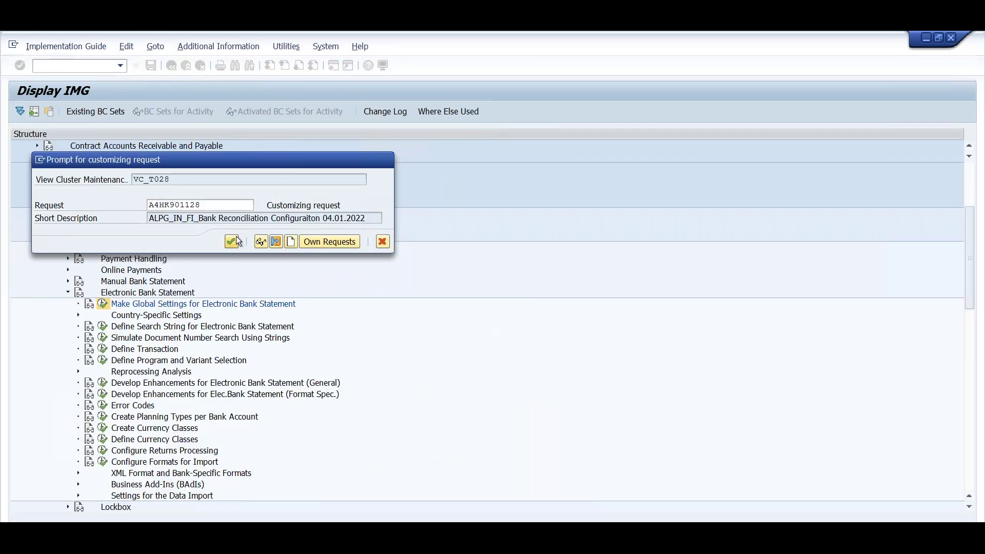
# Open the external transaction assignments for MT940ALP, check the transaction codes in the Excel sheet, and return to SAP.
pyautogui.click(260, 147)
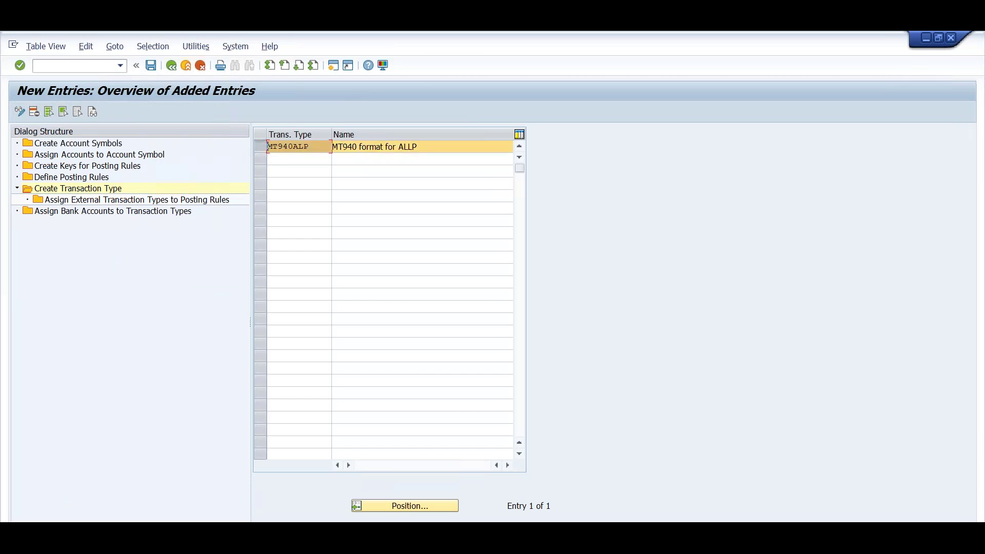
pyautogui.doubleClick(119, 199)
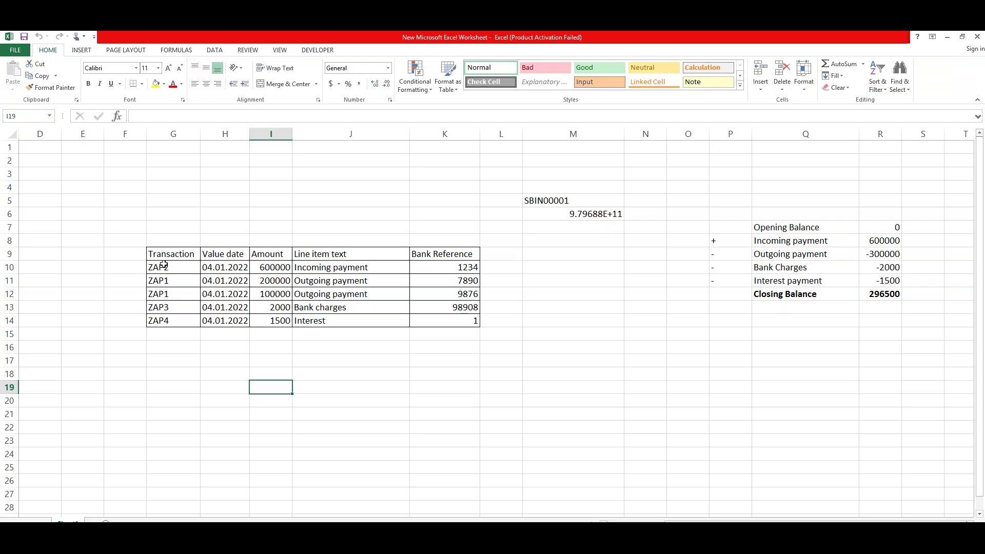
pyautogui.moveTo(162, 265); pyautogui.dragTo(156, 319)
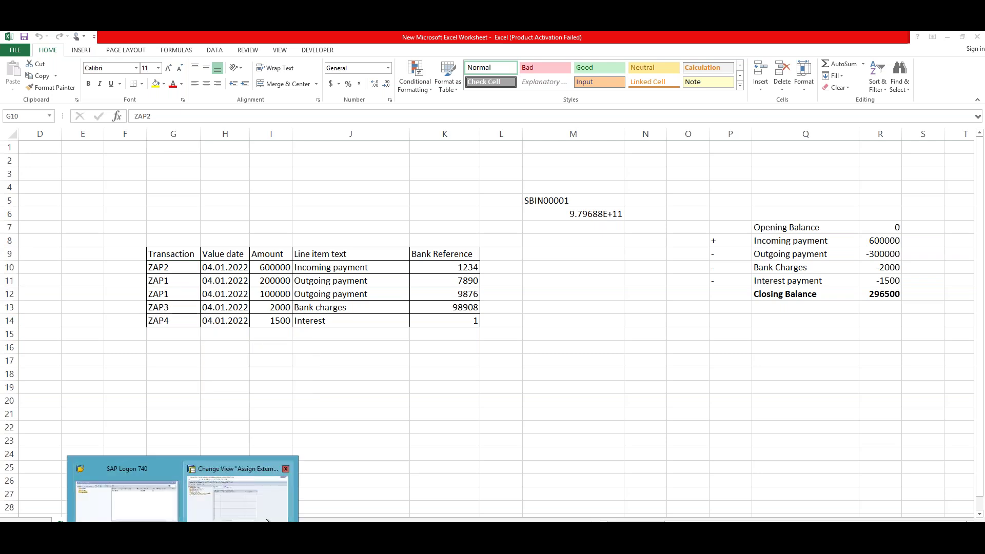
pyautogui.click(239, 493)
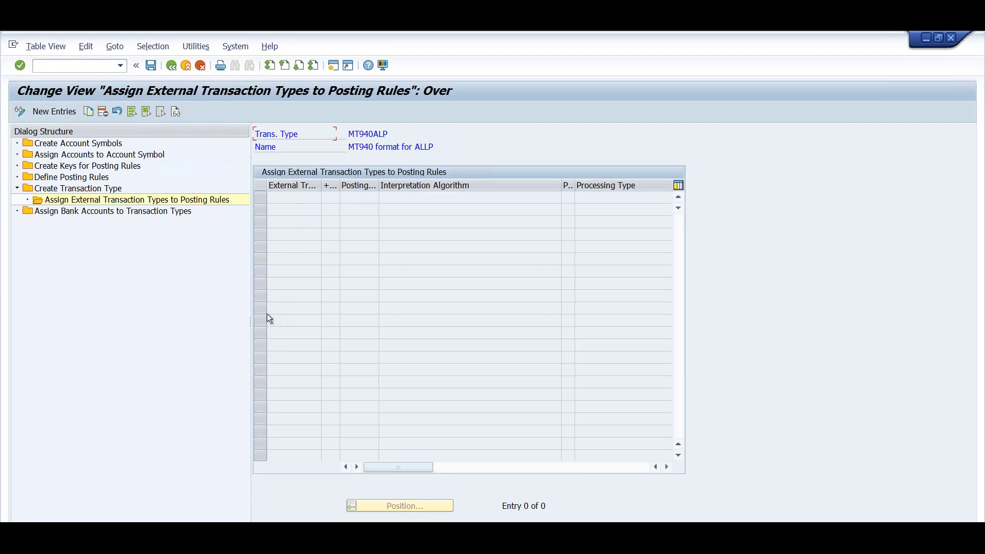
# Start new external transaction assignments for MT940ALP and enter the codes NCHK, NCHG, NCOL and NINT in the first four rows.
pyautogui.click(54, 111)
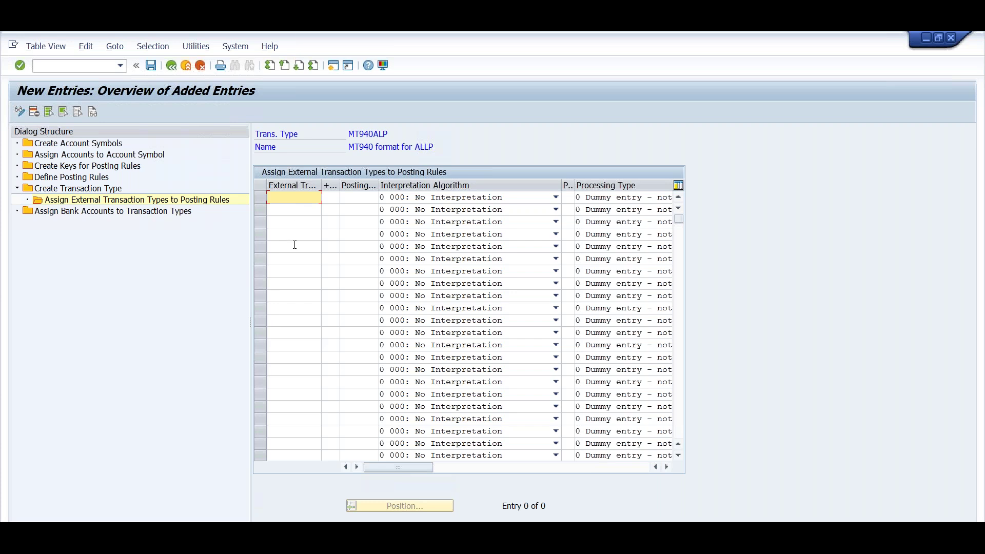
pyautogui.write('NCHK')
pyautogui.click(287, 211)
pyautogui.write('NCHG')
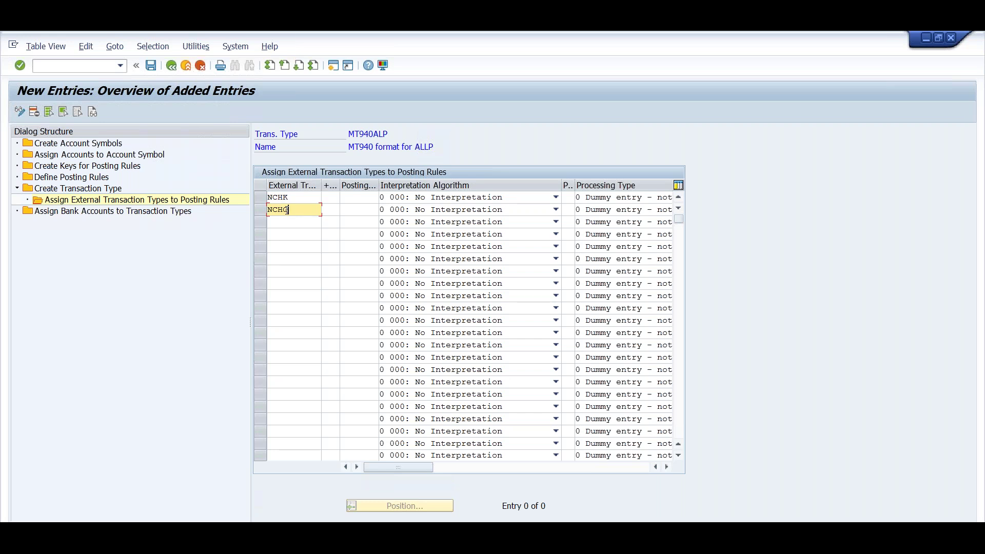
pyautogui.click(284, 225)
pyautogui.write('NCOL')
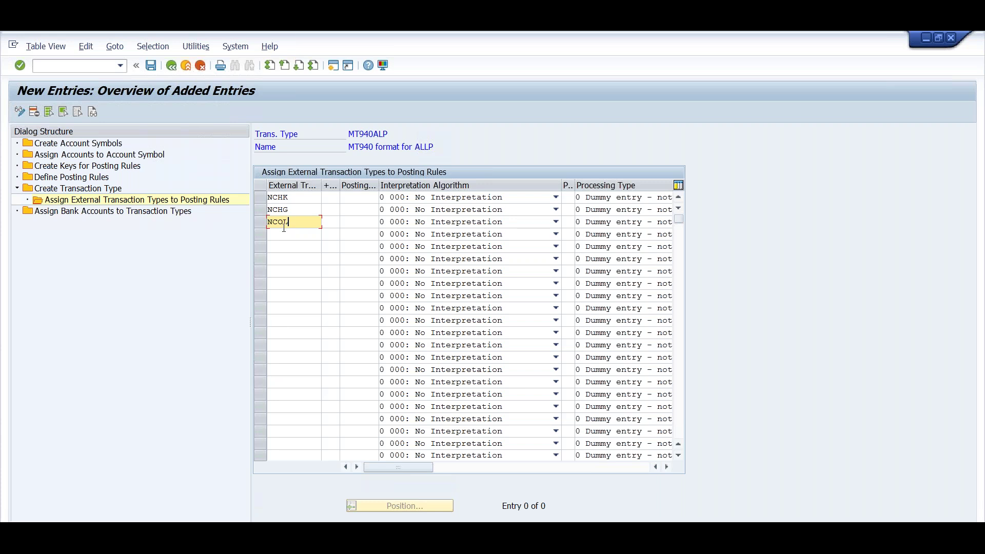
pyautogui.click(290, 235)
pyautogui.write('NINt')
pyautogui.press('BackSpace')
pyautogui.write('T')
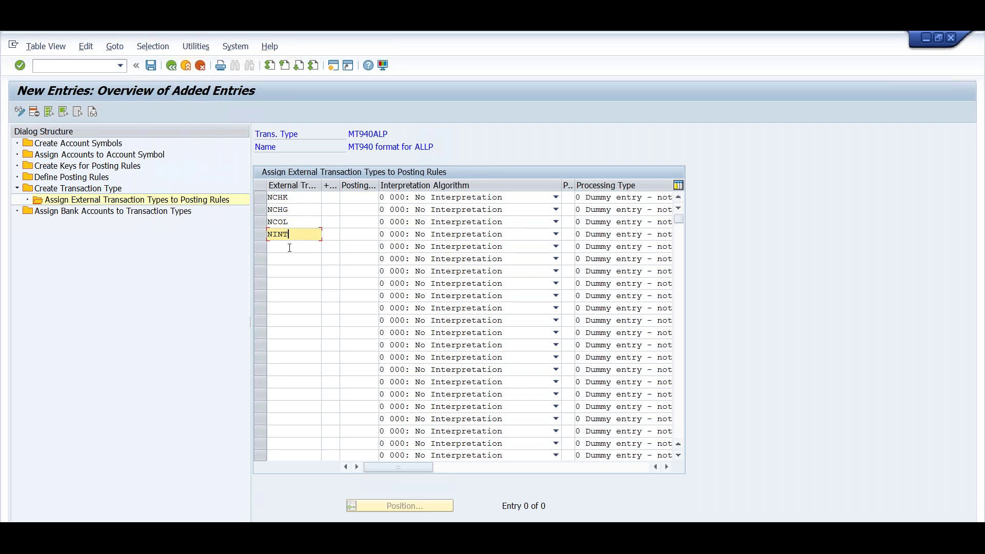
pyautogui.click(298, 198)
pyautogui.click(296, 210)
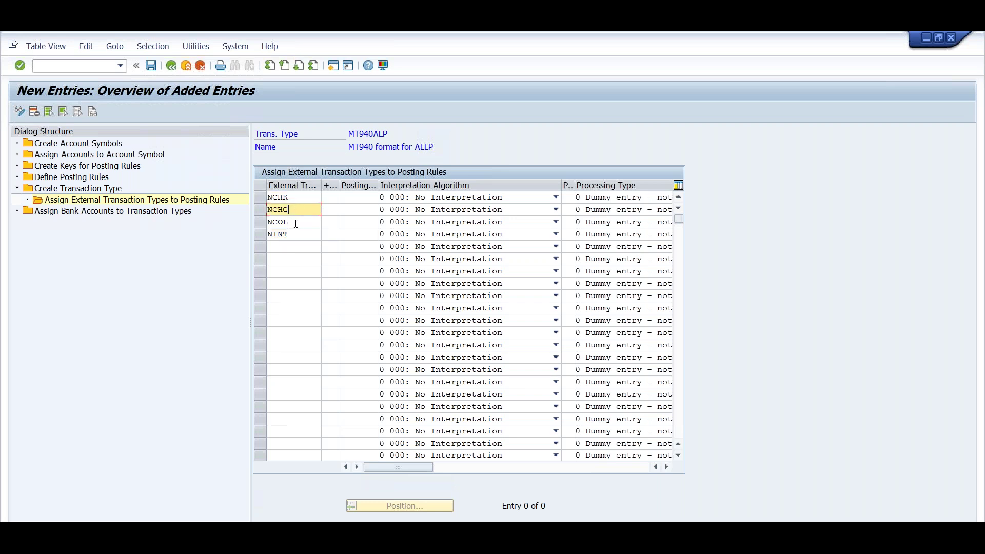
pyautogui.click(295, 225)
pyautogui.click(297, 235)
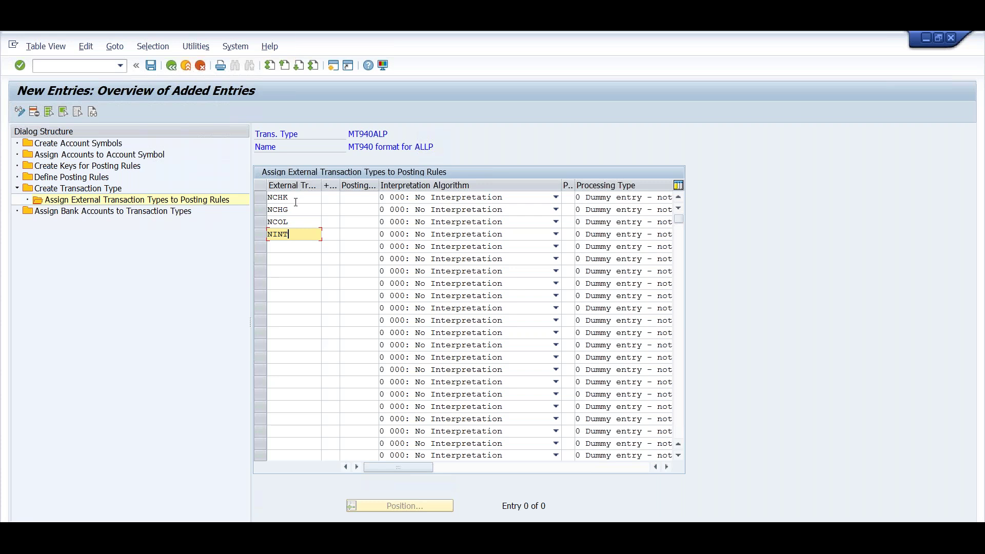
# Give the NCHK entry in the first row a negative sign and assign it posting rule ZAL1 for outgoing payments.
pyautogui.click(337, 199)
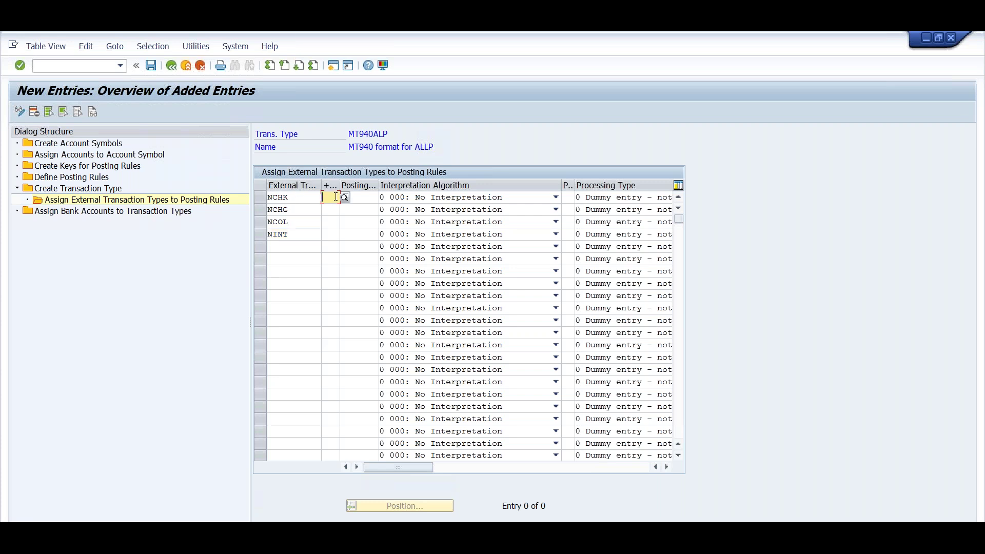
pyautogui.click(345, 198)
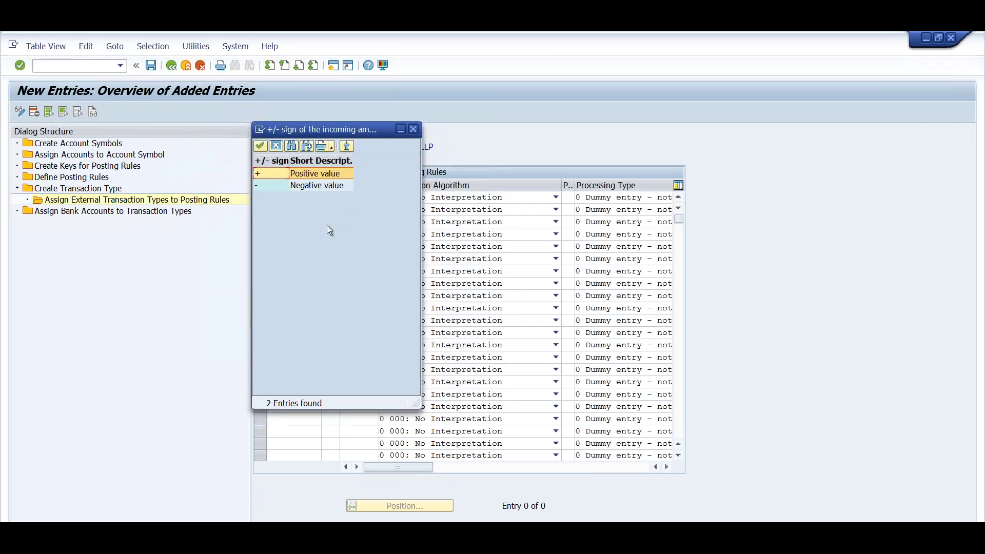
pyautogui.doubleClick(310, 187)
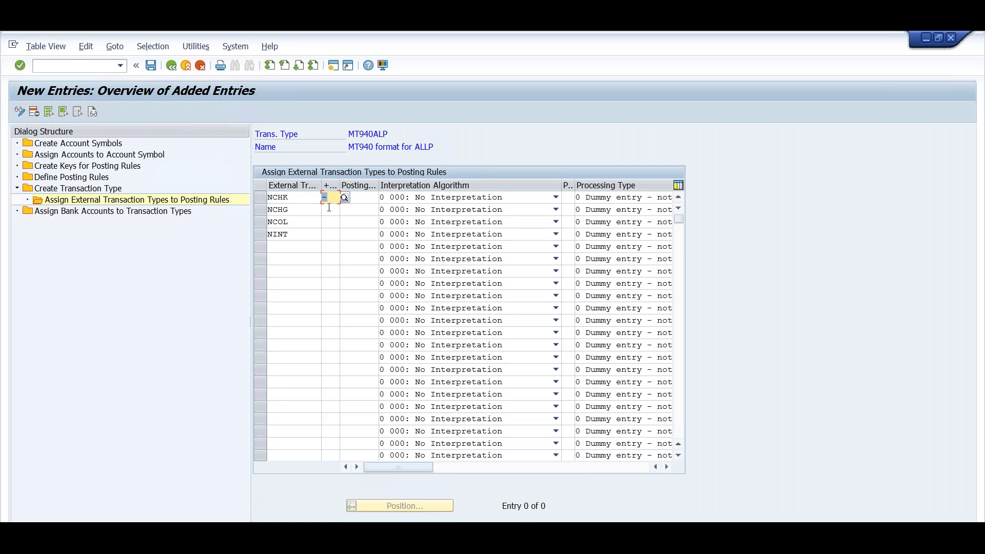
pyautogui.click(373, 201)
pyautogui.click(384, 199)
pyautogui.scroll(-20, 440, 371)
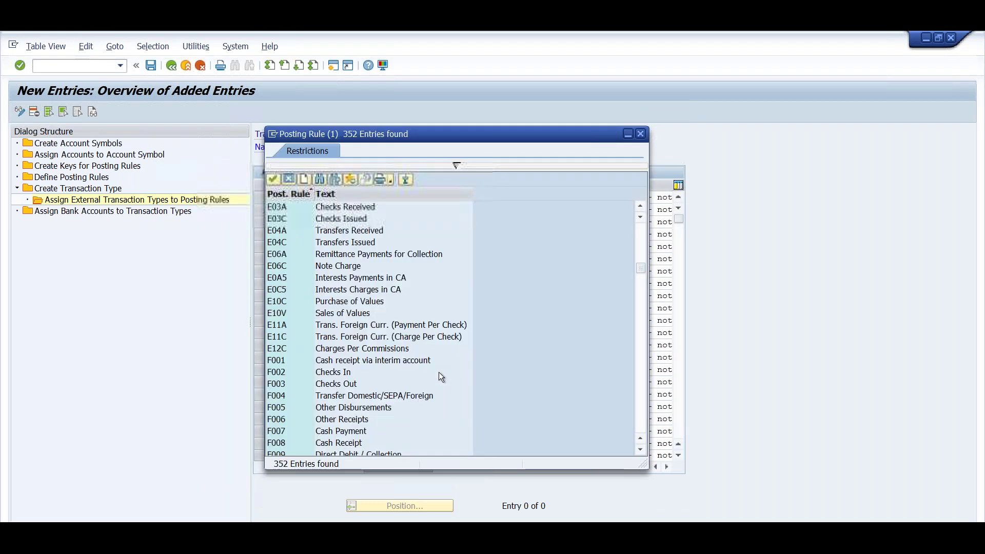
pyautogui.moveTo(641, 269); pyautogui.dragTo(638, 467)
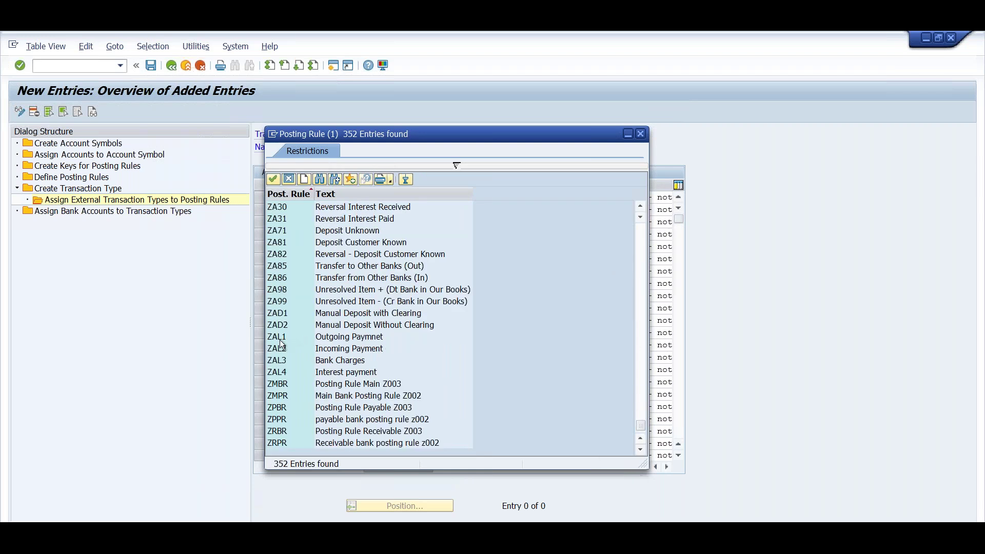
pyautogui.click(285, 337)
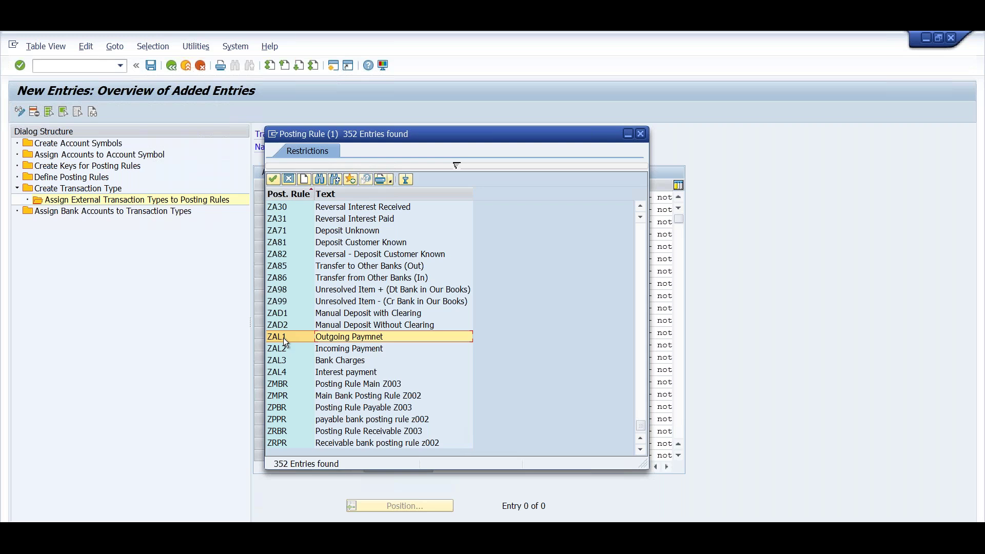
pyautogui.doubleClick(282, 341)
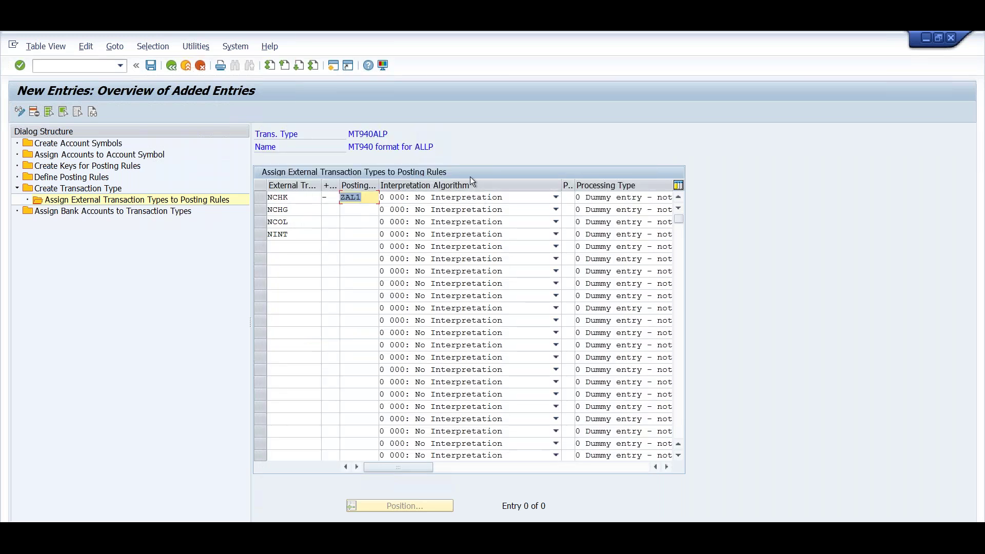
# Set the first NCHK row's interpretation algorithm to 015: Clearing Transaction: Selection Using Assignment.
pyautogui.click(556, 197)
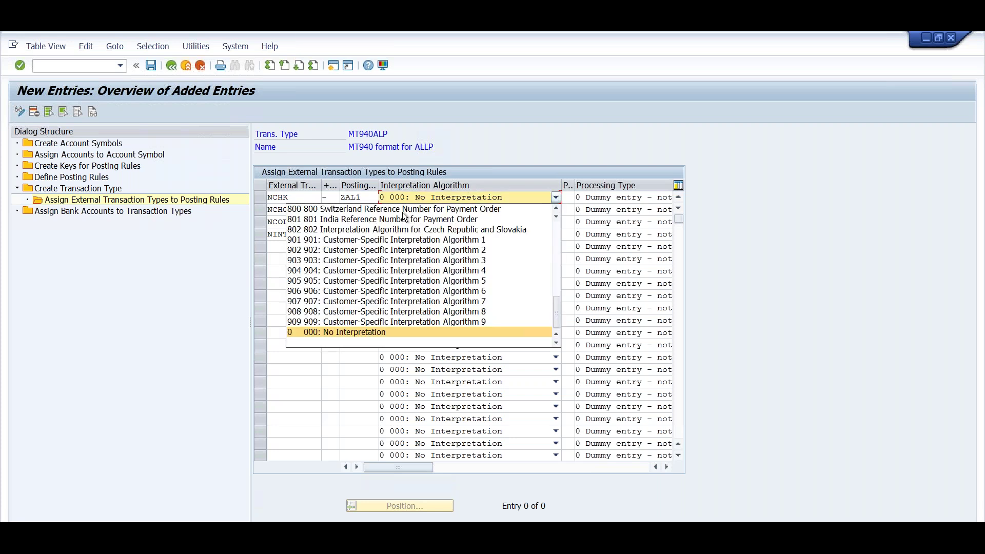
pyautogui.scroll(2, 334, 314)
pyautogui.scroll(4, 334, 314)
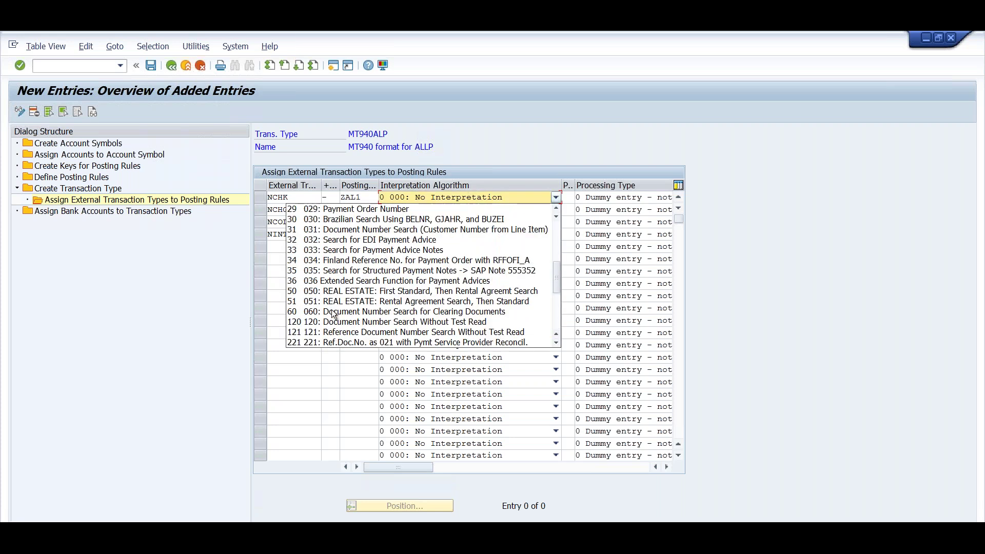
pyautogui.scroll(2, 326, 312)
pyautogui.scroll(4, 326, 314)
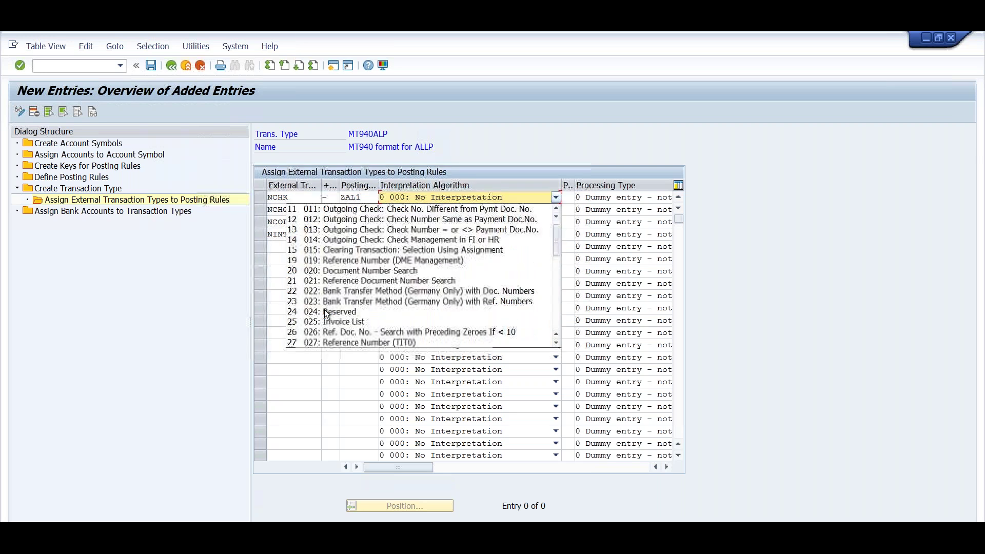
pyautogui.click(349, 252)
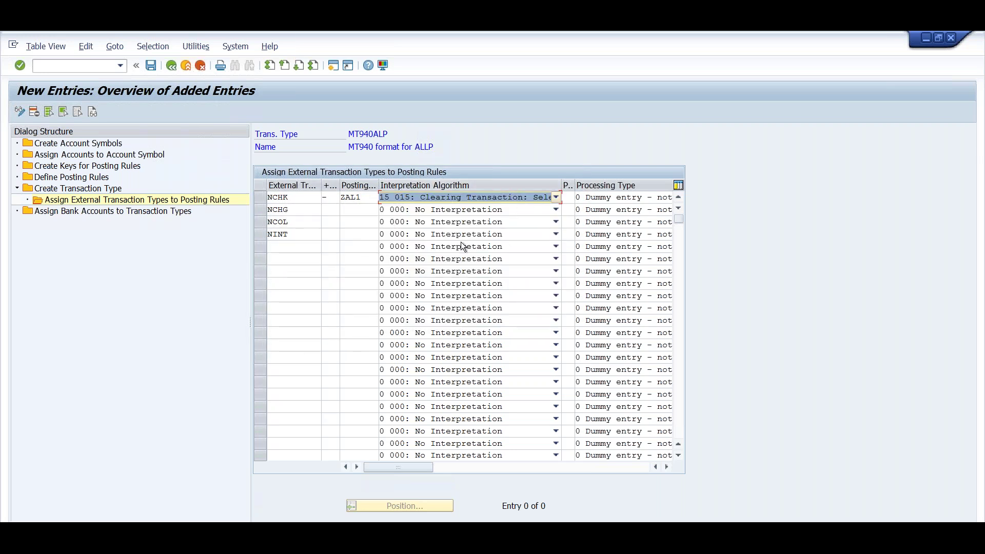
# Replace the external transaction code in the second row with NCHK and give it a positive sign.
pyautogui.click(294, 198)
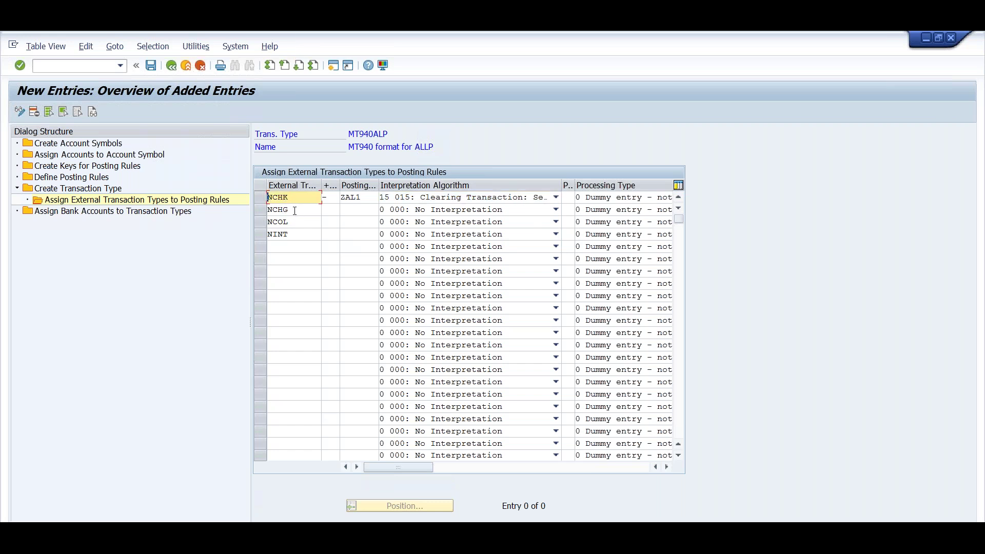
pyautogui.click(295, 210)
pyautogui.press('BackSpace')
pyautogui.press('BackSpace')
pyautogui.press('BackSpace')
pyautogui.press('BackSpace')
pyautogui.write('NCHK')
pyautogui.click(330, 210)
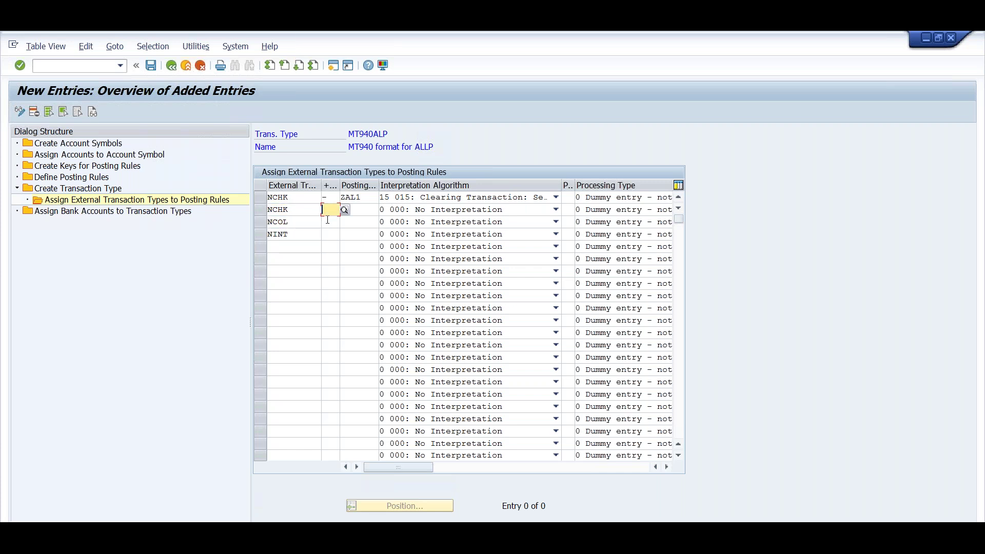
pyautogui.write('+')
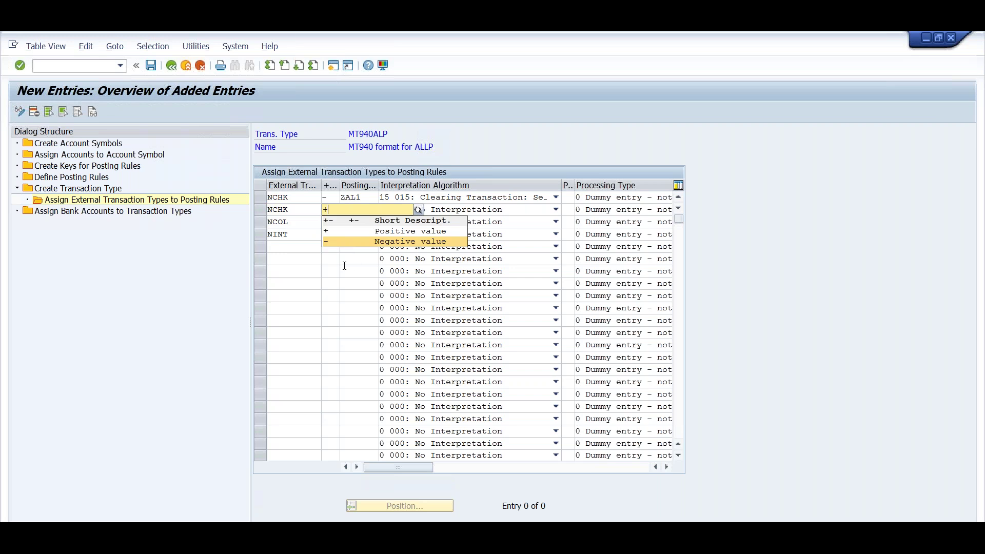
pyautogui.click(328, 232)
# Copy posting rule ZAL1 from the first NCHK row to the second one.
pyautogui.click(365, 205)
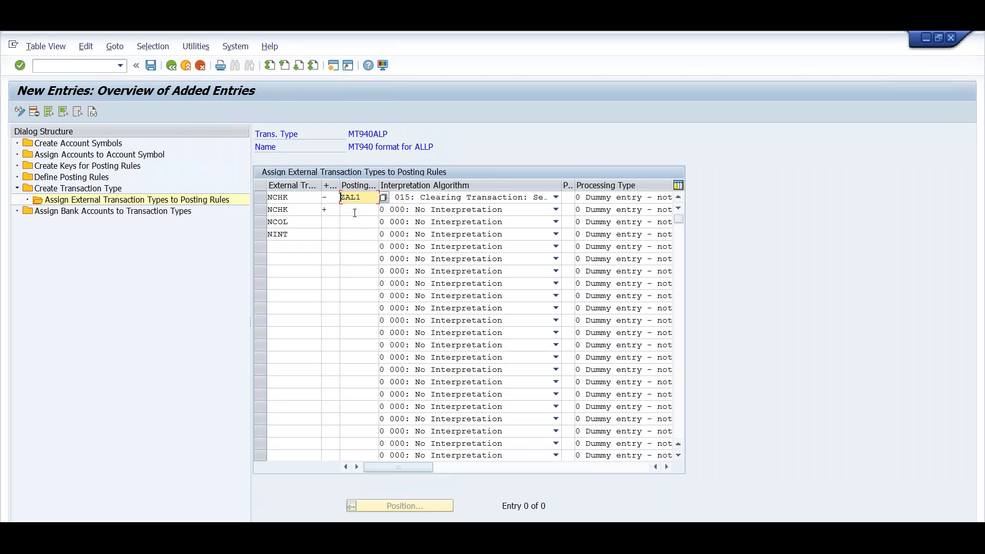
pyautogui.doubleClick(363, 199)
pyautogui.hotkey('ctrl', 'c')
pyautogui.click(354, 210)
pyautogui.hotkey('ctrl', 'v')
# Replace the external transaction code in the third row with NCHG and give it a positive sign.
pyautogui.click(293, 222)
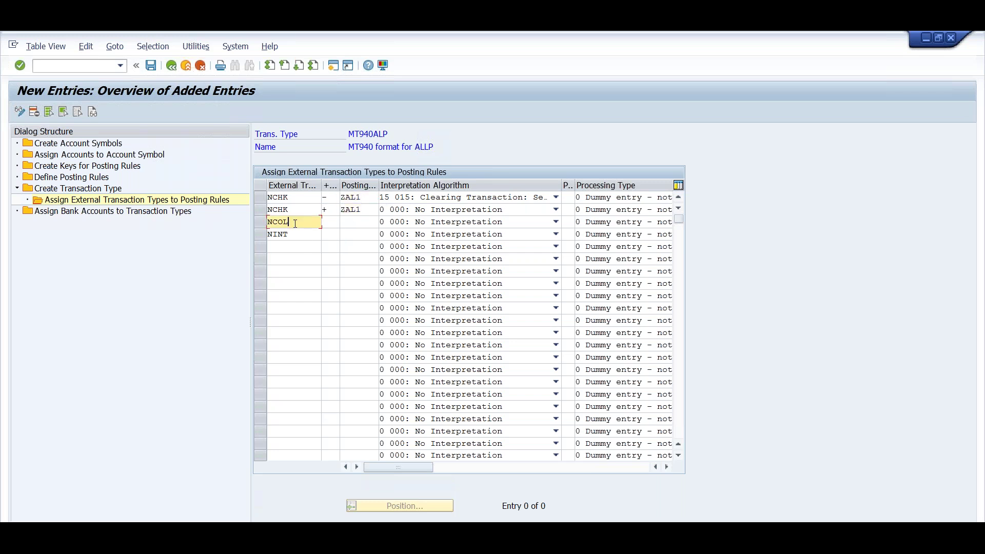
pyautogui.press('BackSpace')
pyautogui.press('BackSpace')
pyautogui.press('BackSpace')
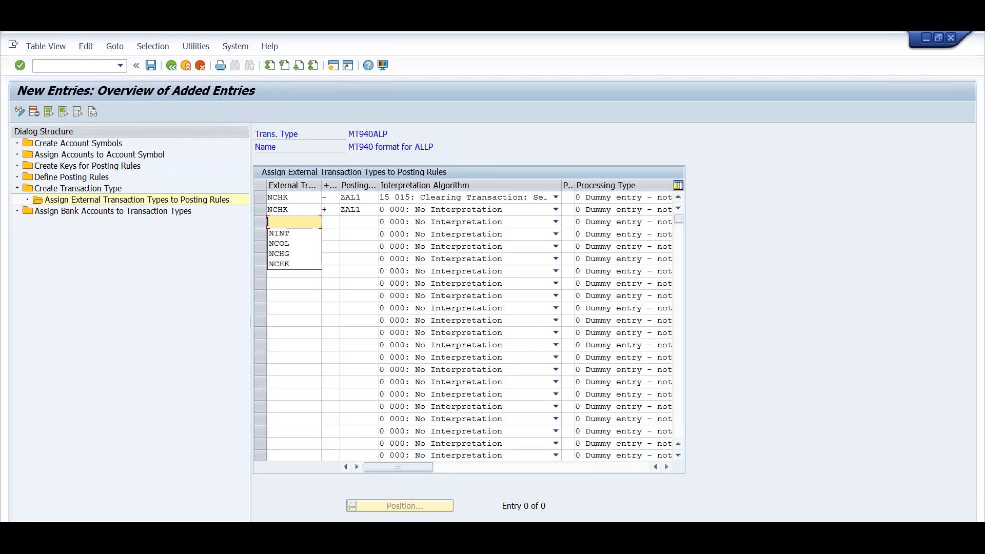
pyautogui.write('CHG')
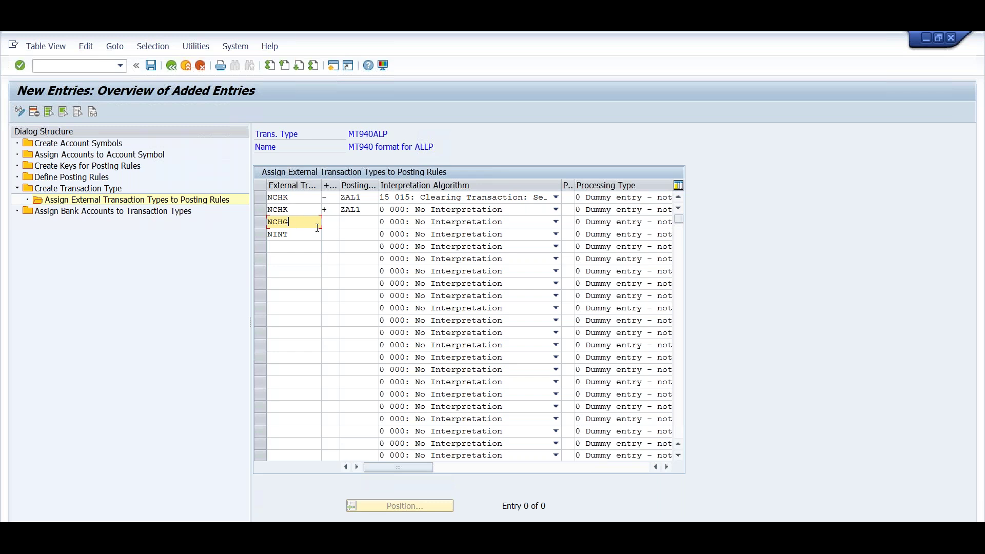
pyautogui.click(332, 225)
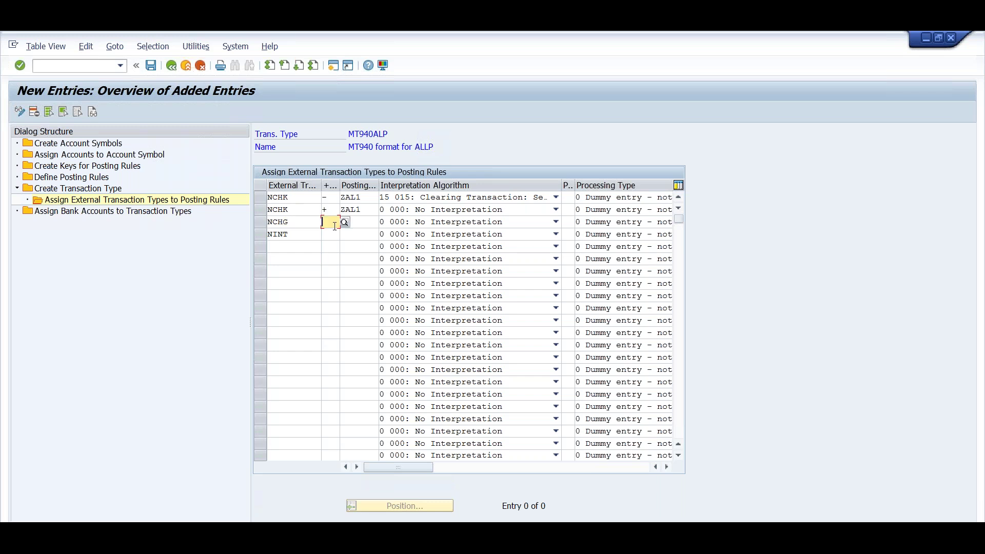
pyautogui.write('+')
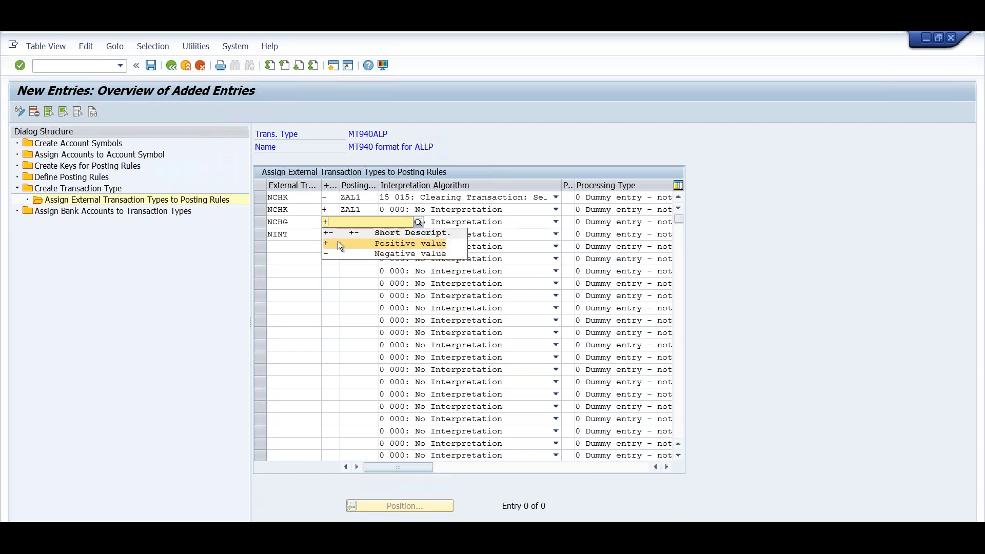
pyautogui.click(332, 245)
# Look up the posting rules and assign ZAL2 (Incoming Payment) to the NCHG row.
pyautogui.click(355, 223)
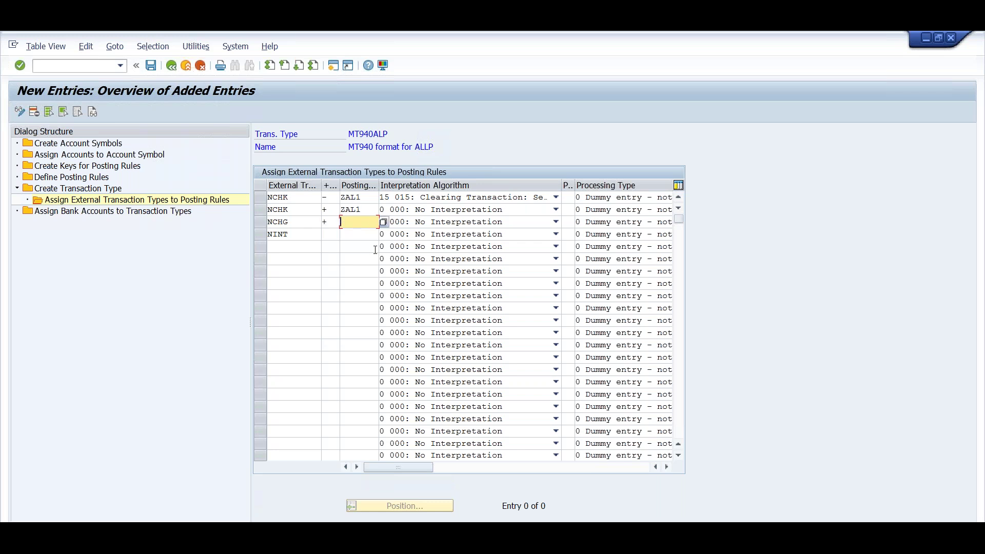
pyautogui.click(383, 222)
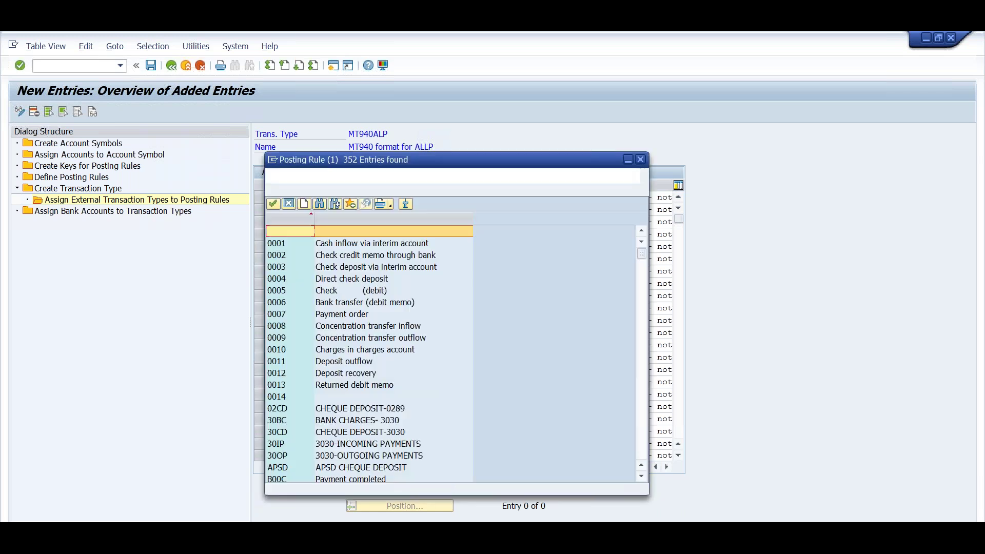
pyautogui.scroll(-20, 369, 298)
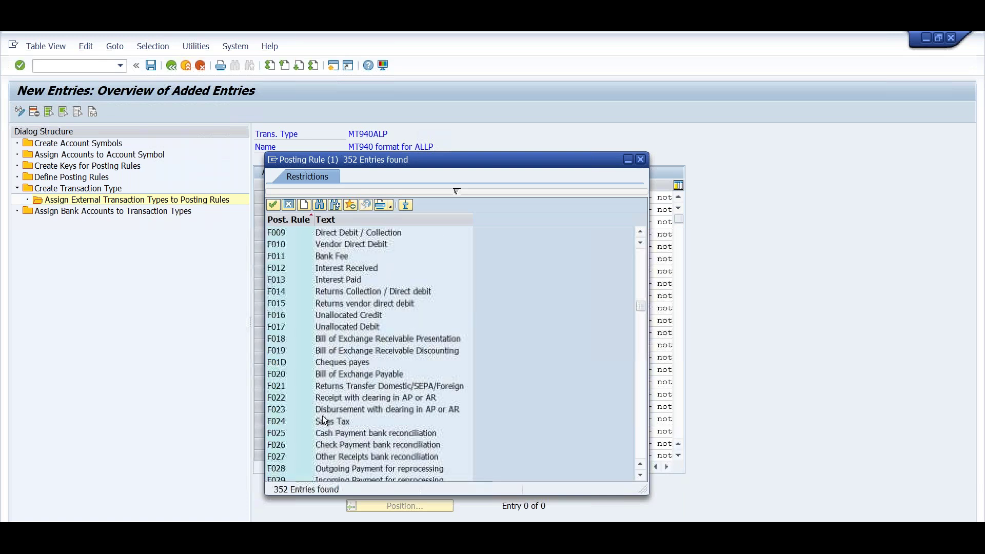
pyautogui.scroll(-20, 322, 418)
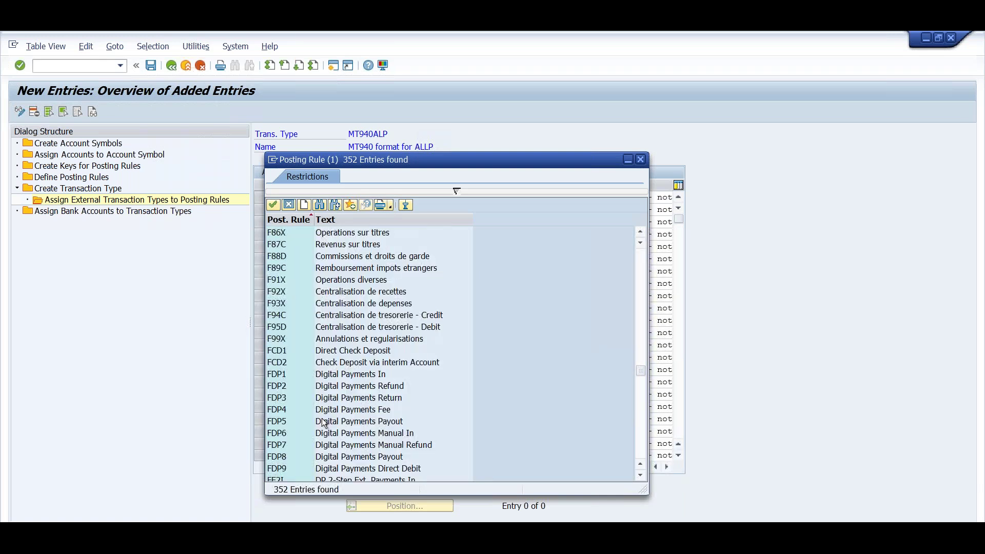
pyautogui.scroll(-20, 323, 422)
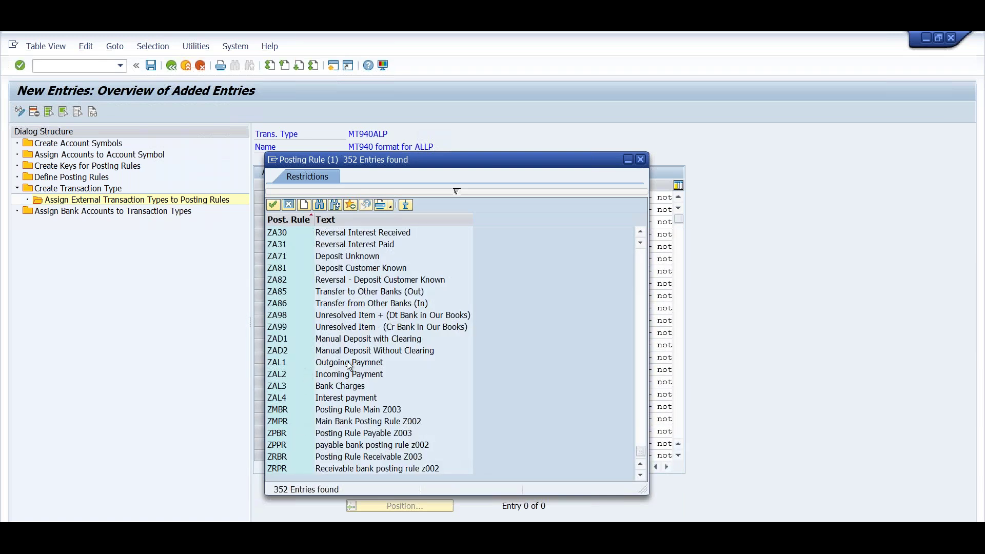
pyautogui.click(352, 374)
pyautogui.doubleClick(352, 374)
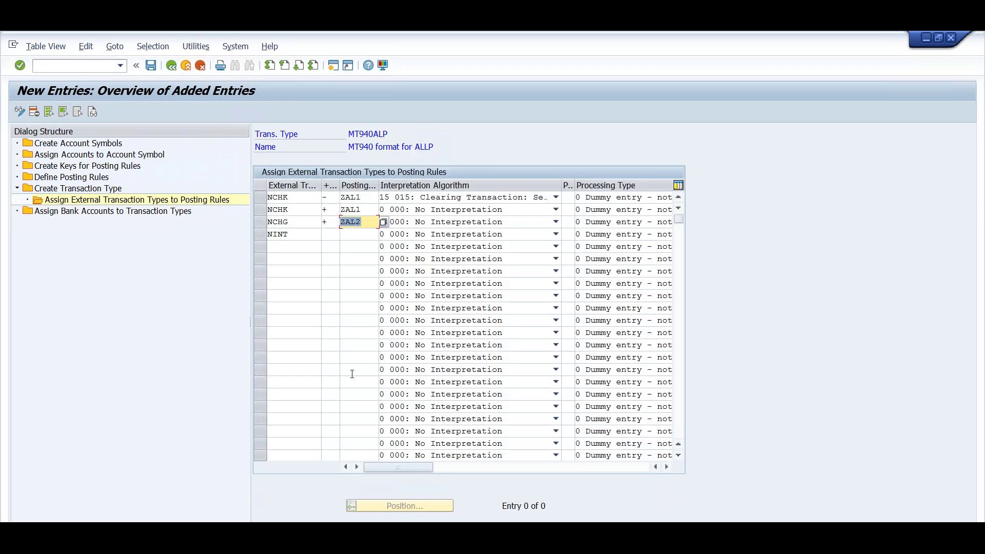
# Set the NCHG row's interpretation algorithm to 015: Clearing Transaction: Selection Using Assignment.
pyautogui.click(484, 223)
pyautogui.click(498, 225)
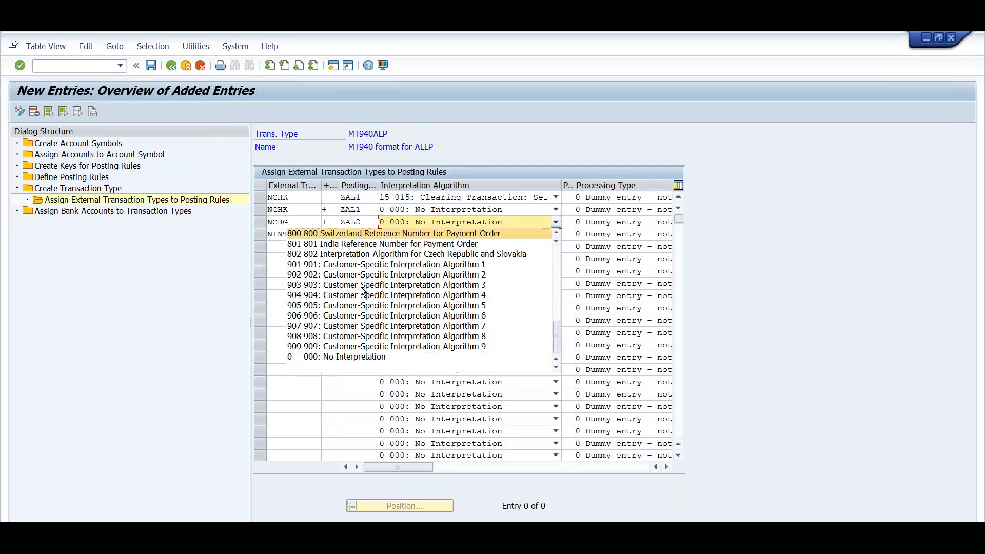
pyautogui.scroll(10, 323, 312)
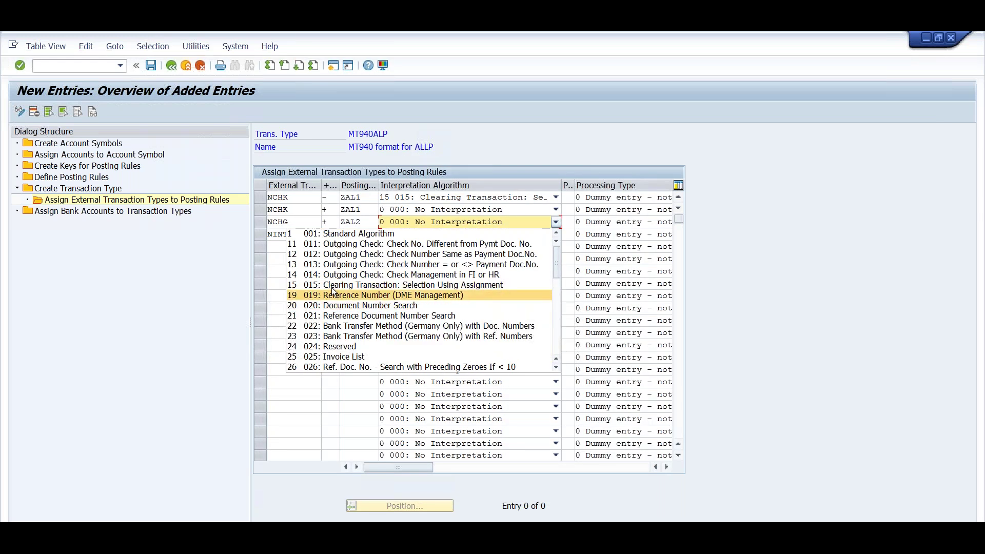
pyautogui.click(329, 285)
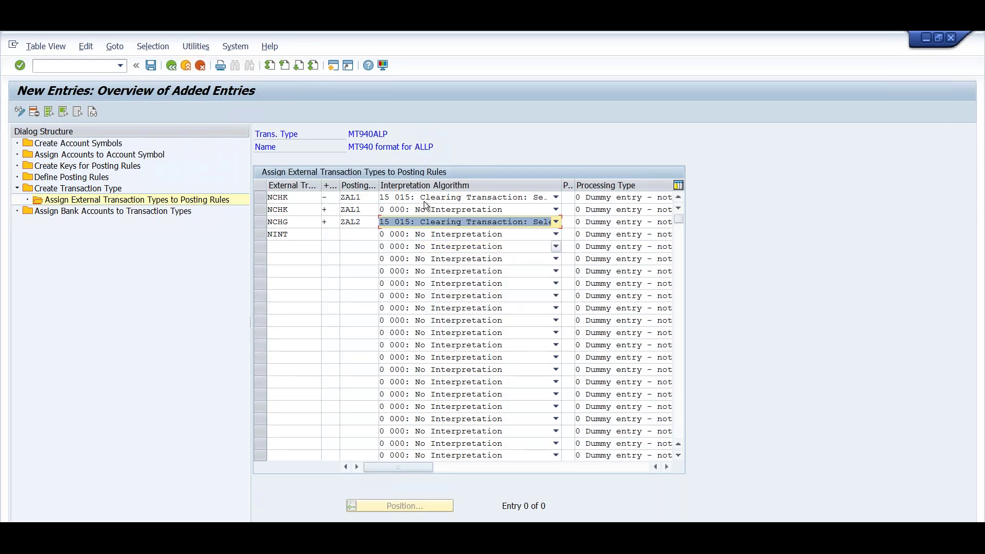
# Replace the external transaction code in the fourth row with NCHG and give it a negative sign.
pyautogui.click(297, 234)
pyautogui.press('BackSpace')
pyautogui.press('BackSpace')
pyautogui.press('BackSpace')
pyautogui.press('BackSpace')
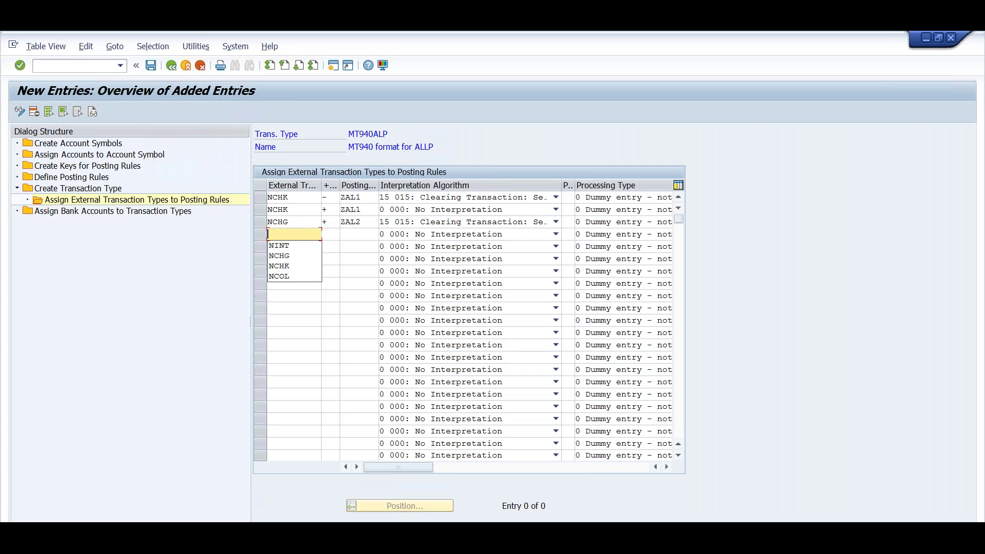
pyautogui.write('NChG')
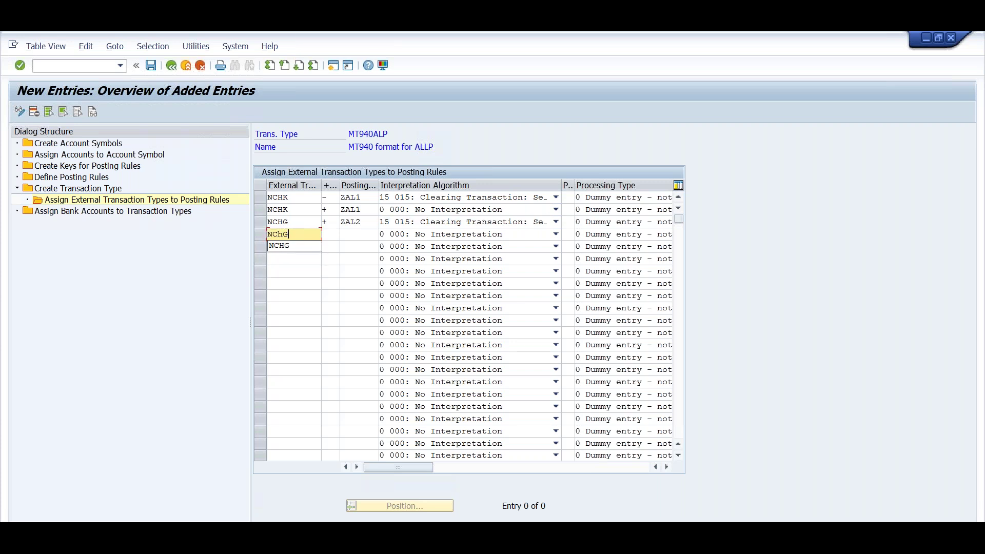
pyautogui.press('Down')
pyautogui.press('Return')
pyautogui.press('Tab')
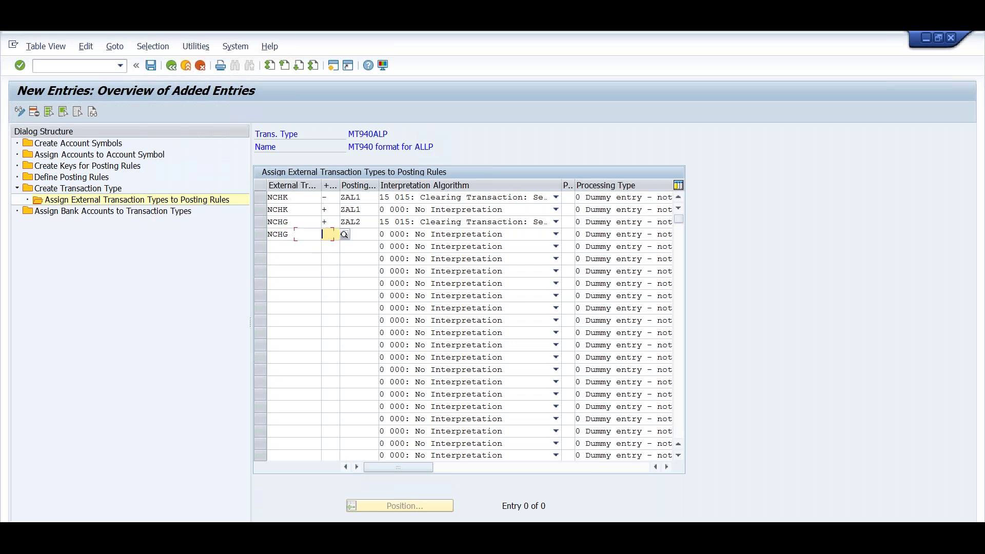
pyautogui.write('-')
pyautogui.press('Tab')
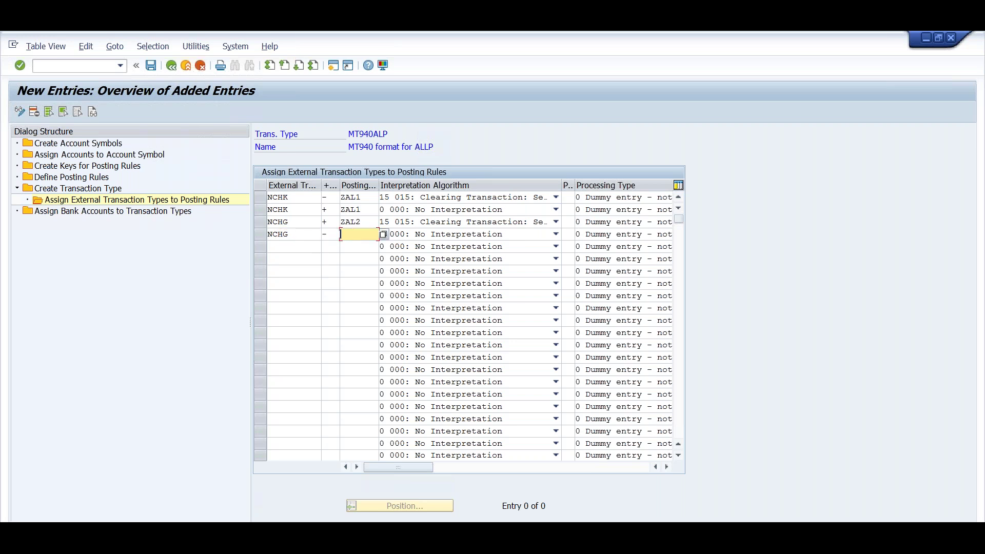
pyautogui.click(382, 235)
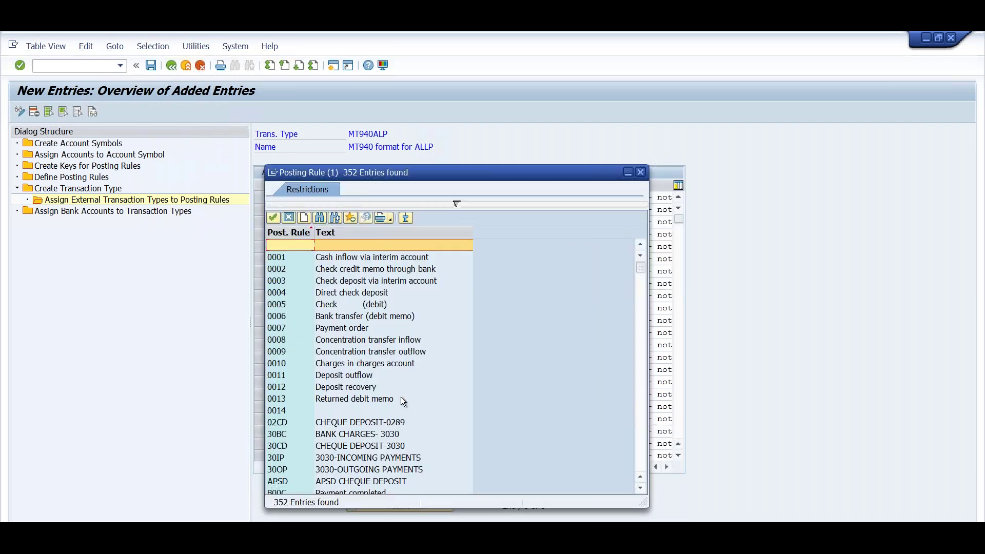
pyautogui.scroll(-3, 399, 402)
pyautogui.scroll(-4, 400, 406)
pyautogui.scroll(-20, 386, 431)
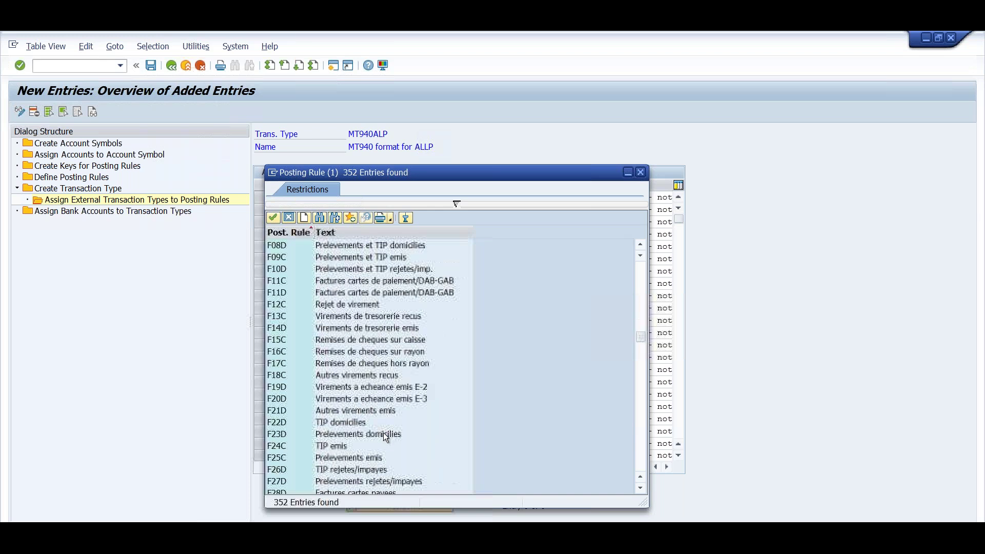
pyautogui.click(641, 172)
# Copy posting rule ZAL2 from the positive NCHG row to the negative NCHG row.
pyautogui.click(367, 221)
pyautogui.press('BackSpace')
pyautogui.write('2')
pyautogui.moveTo(367, 222); pyautogui.dragTo(335, 221)
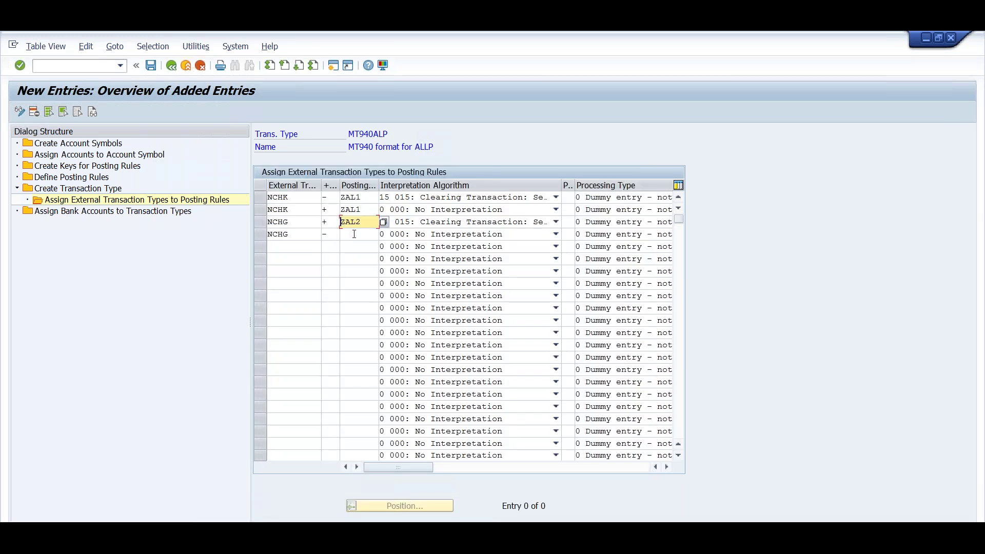
pyautogui.click(354, 234)
pyautogui.click(372, 217)
pyautogui.moveTo(366, 221); pyautogui.dragTo(341, 221)
pyautogui.click(341, 222)
pyautogui.click(354, 235)
pyautogui.hotkey('ctrl', 'v')
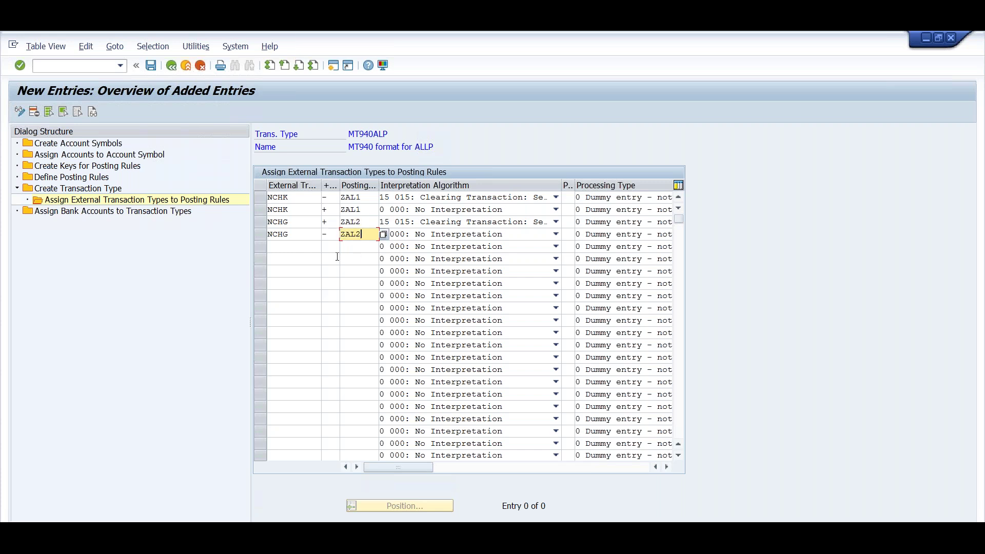
# Enter external transaction code NCOL in the fifth row and give it a negative sign.
pyautogui.click(290, 247)
pyautogui.write('NCOL')
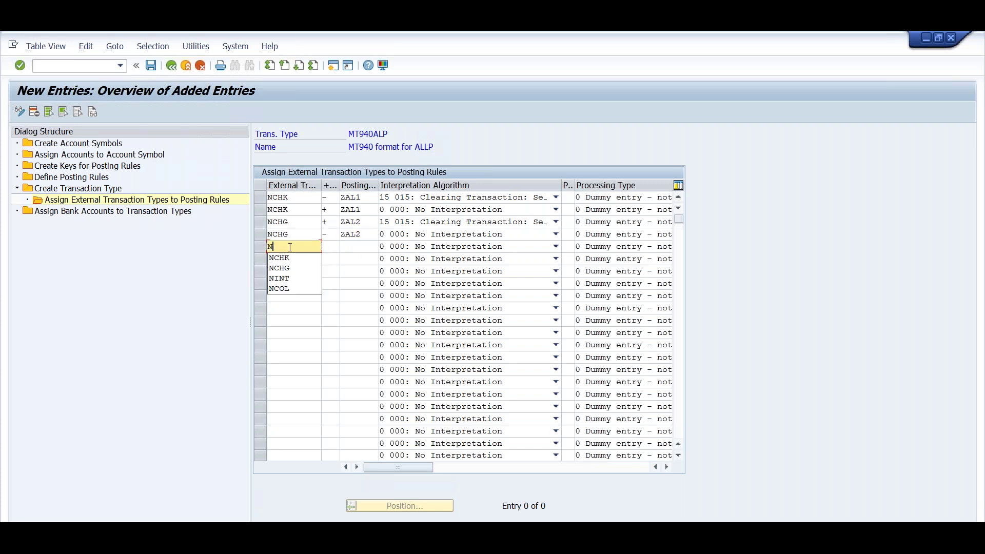
pyautogui.press('Tab')
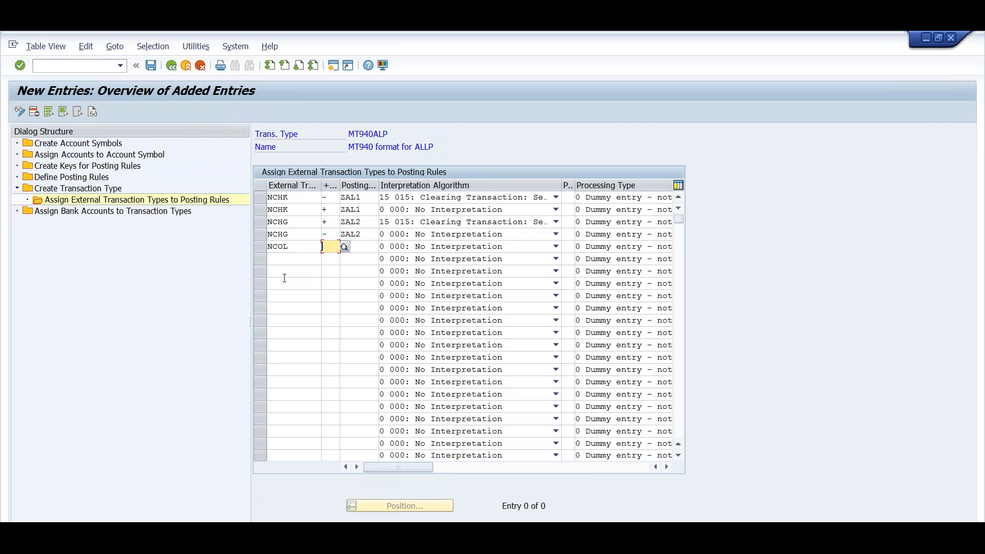
pyautogui.click(344, 247)
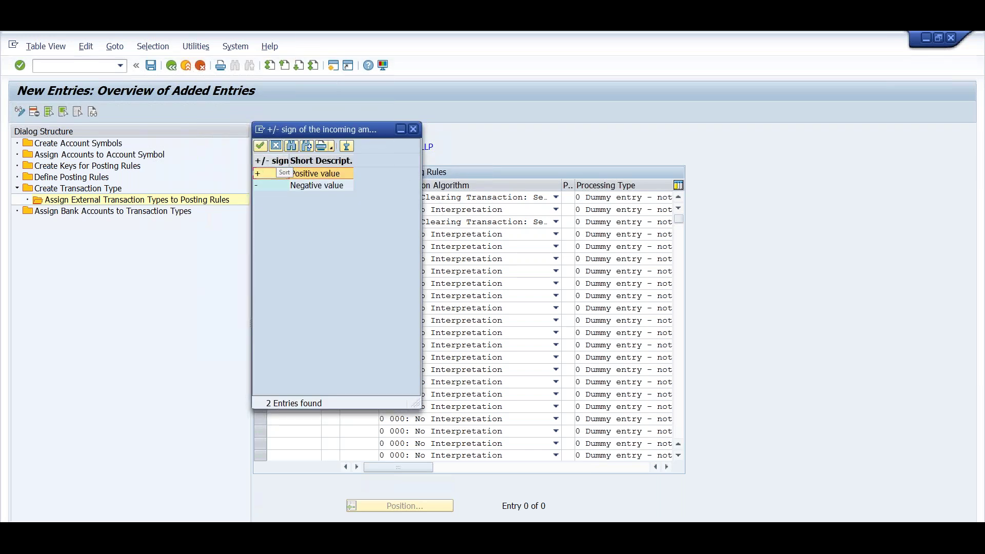
pyautogui.doubleClick(315, 188)
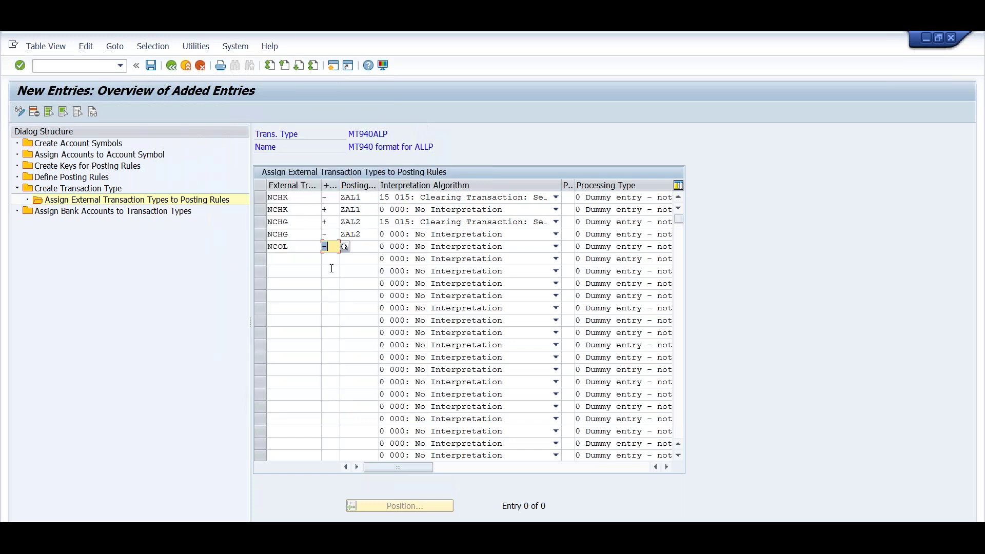
# Look up the posting rules and assign ZAL3 (Bank Charges) to the negative NCOL row.
pyautogui.click(361, 246)
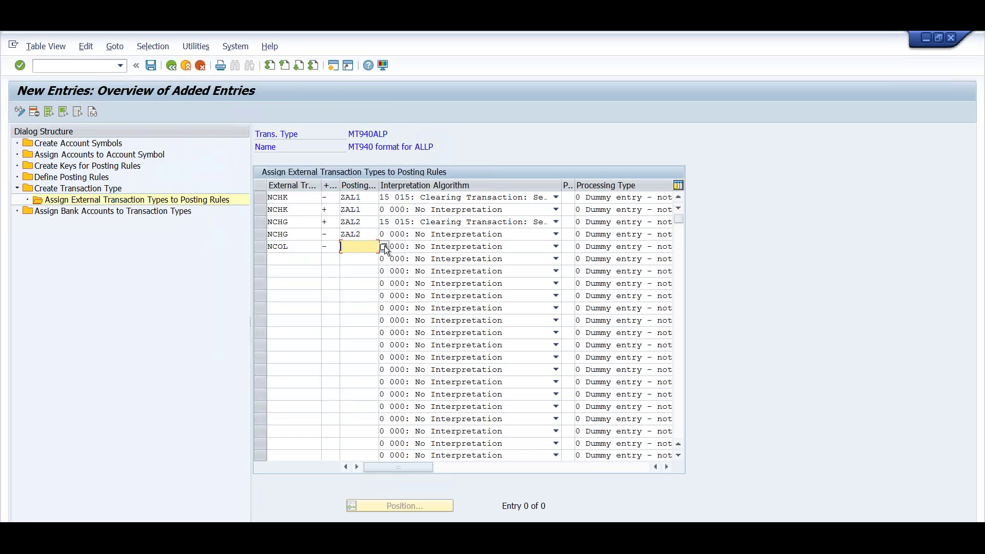
pyautogui.press('F4')
pyautogui.scroll(-10, 353, 439)
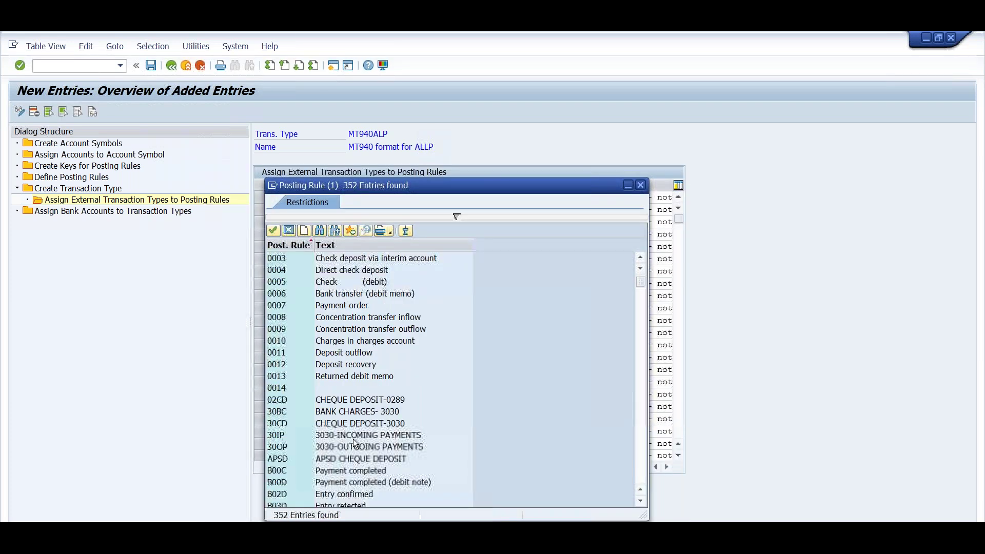
pyautogui.scroll(-20, 353, 442)
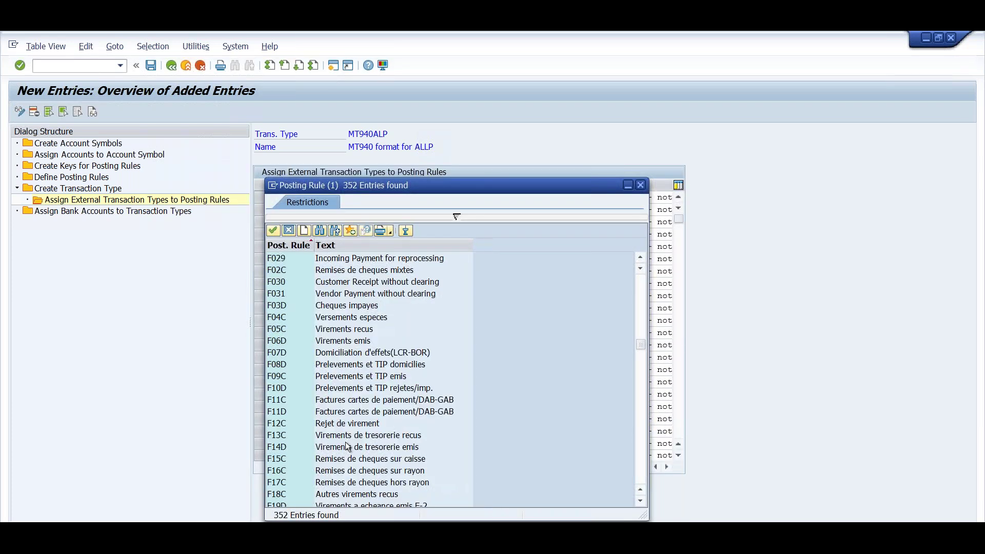
pyautogui.scroll(-20, 346, 448)
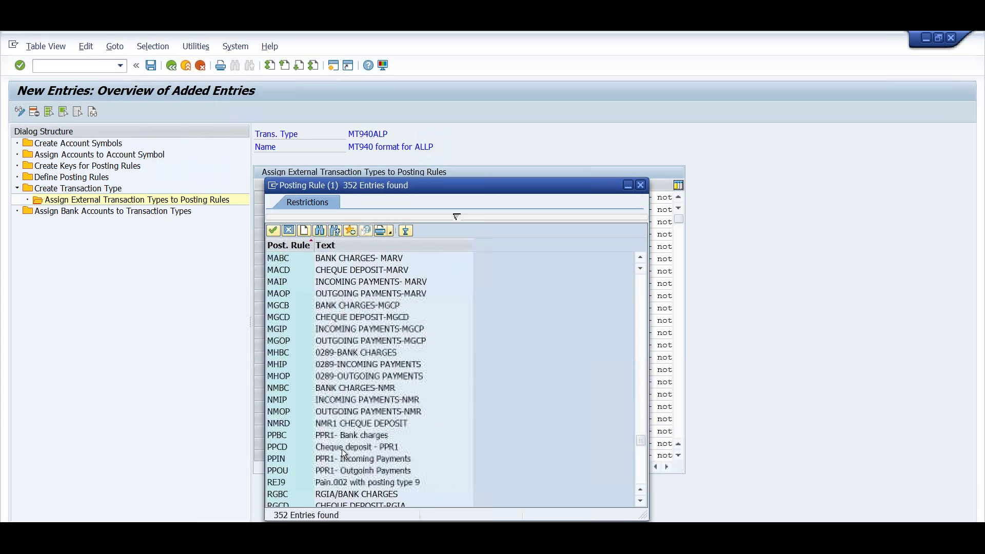
pyautogui.scroll(-10, 341, 448)
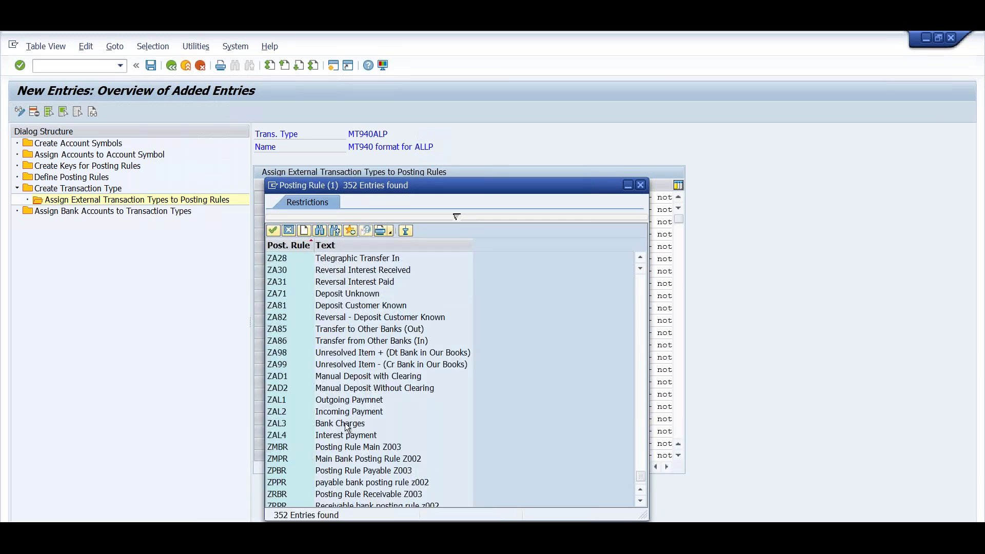
pyautogui.doubleClick(345, 423)
# Copy code NCOL from the fifth row to the sixth row and give the new entry a positive sign.
pyautogui.click(285, 259)
pyautogui.click(278, 245)
pyautogui.doubleClick(277, 246)
pyautogui.hotkey('ctrl', 'c')
pyautogui.click(303, 260)
pyautogui.hotkey('ctrl', 'v')
pyautogui.click(330, 259)
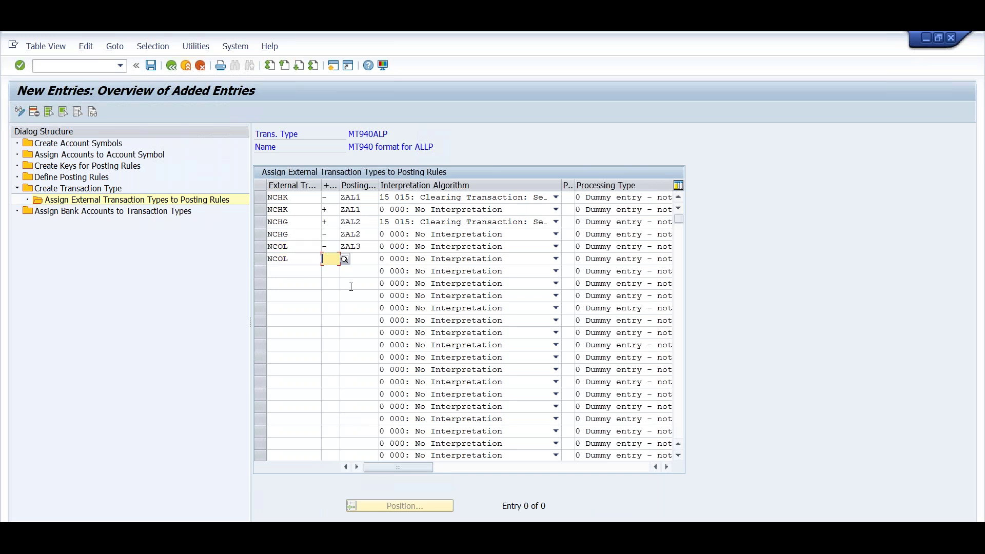
pyautogui.write('+')
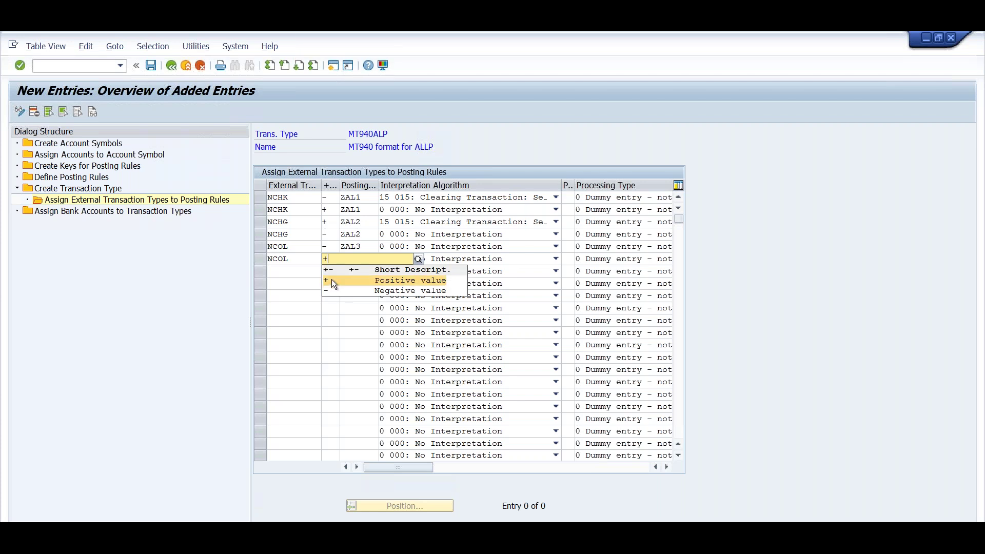
pyautogui.click(331, 280)
# Copy posting rule ZAL3 from the negative NCOL row to the positive one.
pyautogui.click(359, 259)
pyautogui.doubleClick(350, 246)
pyautogui.hotkey('ctrl', 'c')
pyautogui.click(344, 259)
pyautogui.hotkey('ctrl', 'v')
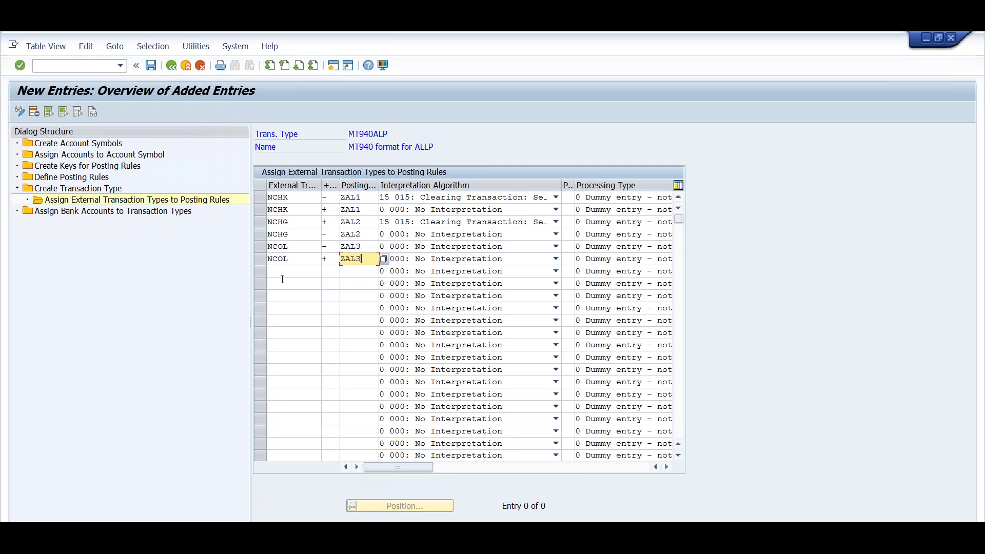
# Add a seventh row with external transaction code NINT, a negative sign and posting rule ZAL4.
pyautogui.click(282, 279)
pyautogui.click(304, 272)
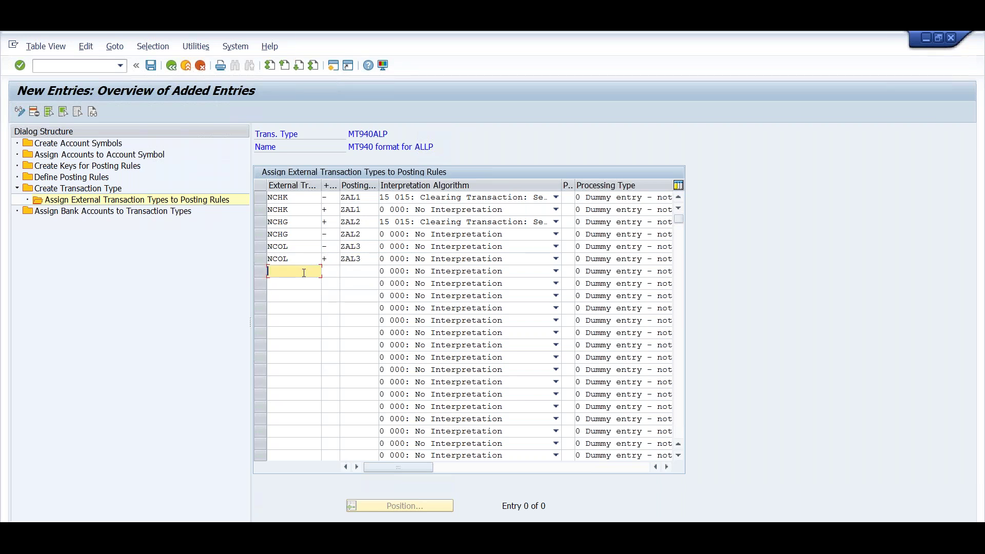
pyautogui.write('NINT')
pyautogui.press('Tab')
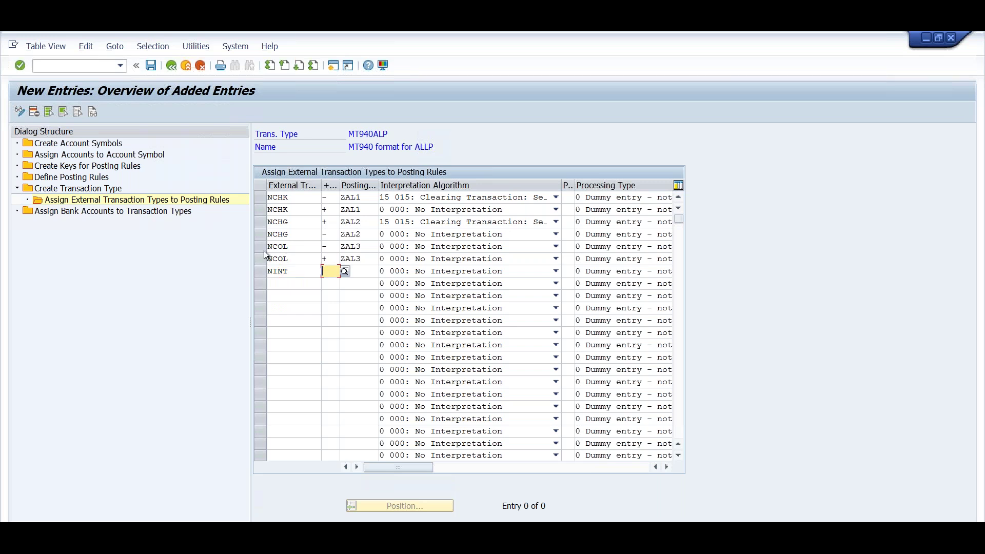
pyautogui.write('-')
pyautogui.press('Tab')
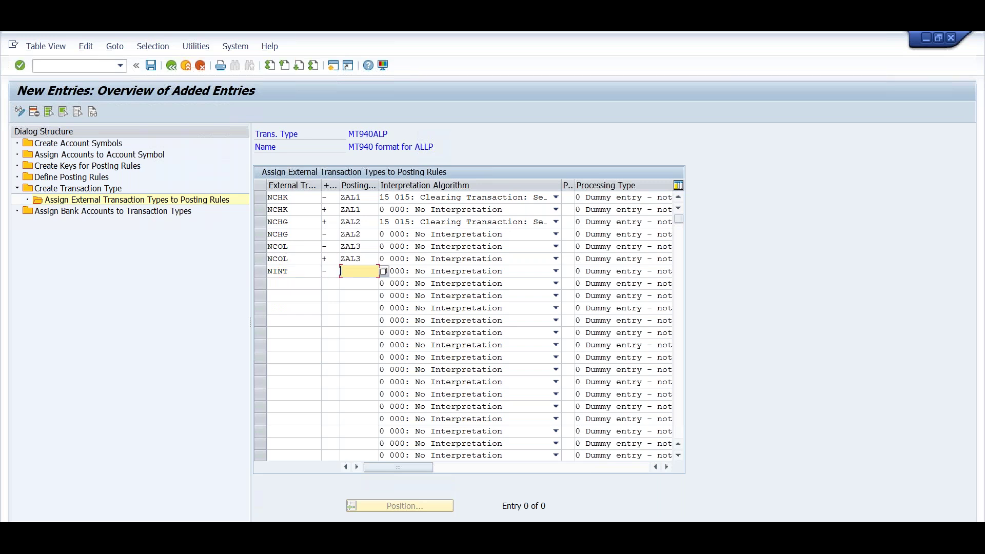
pyautogui.write('ZAL4')
# Add an eighth row with code NINT, a positive sign and posting rule ZAL4, and confirm the entries.
pyautogui.click(281, 285)
pyautogui.write('NINT')
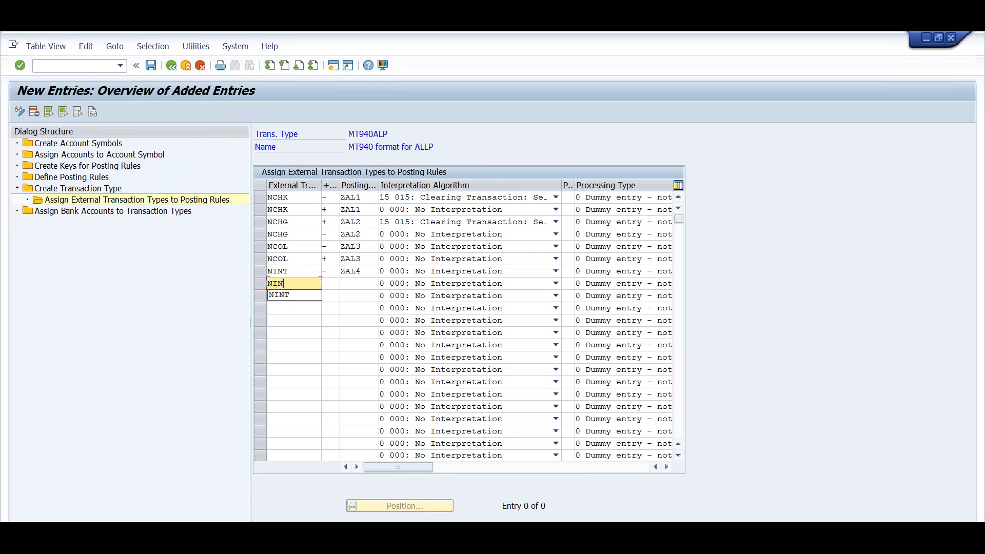
pyautogui.press('Tab')
pyautogui.write('+')
pyautogui.press('Tab')
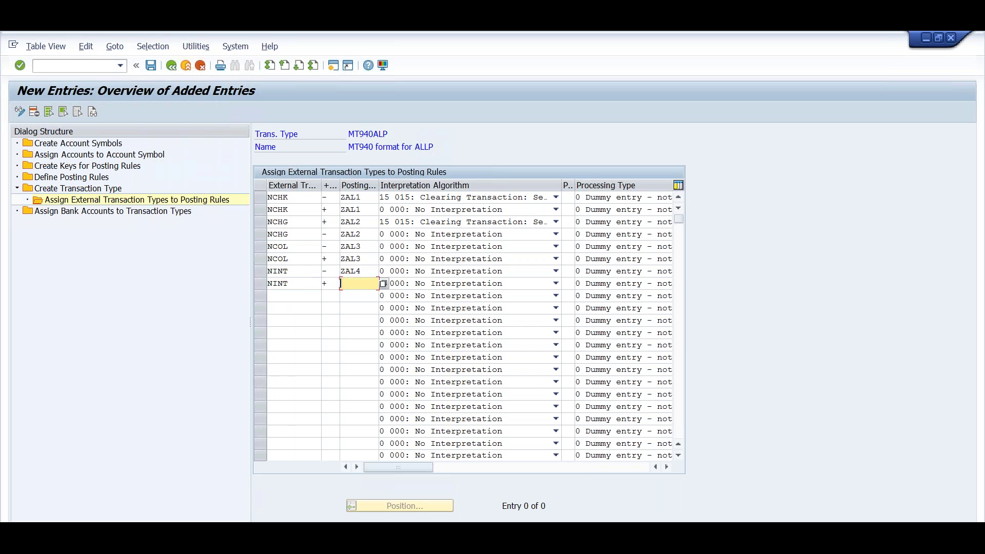
pyautogui.write('A')
pyautogui.press('BackSpace')
pyautogui.write('ZAL4')
pyautogui.press('Return')
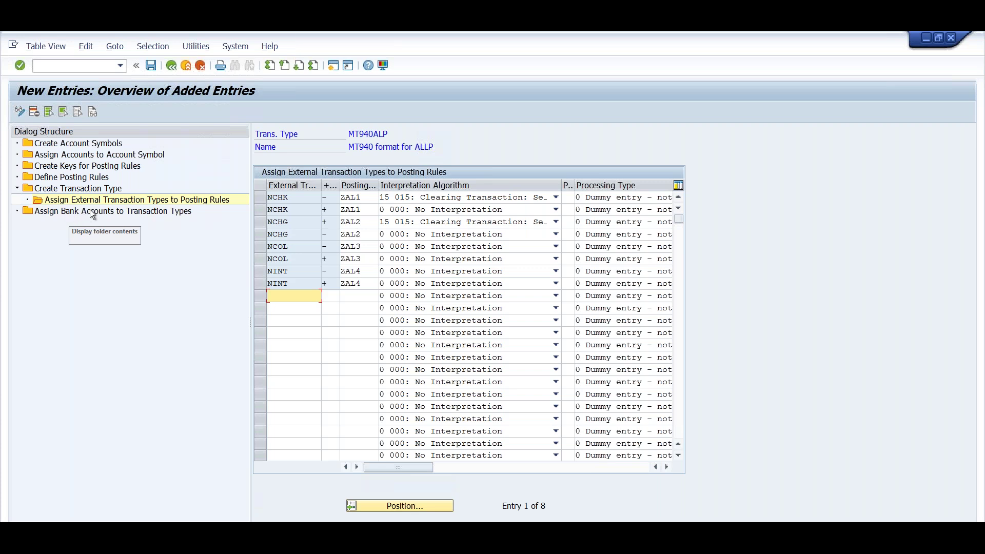
# Open the assignment of bank accounts to transaction types and start adding new entries.
pyautogui.doubleClick(91, 210)
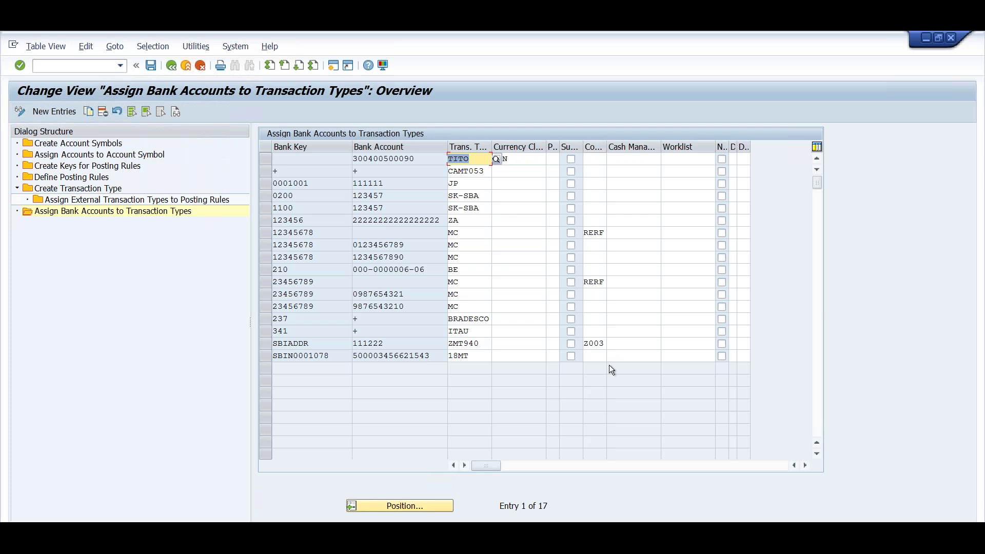
pyautogui.click(64, 113)
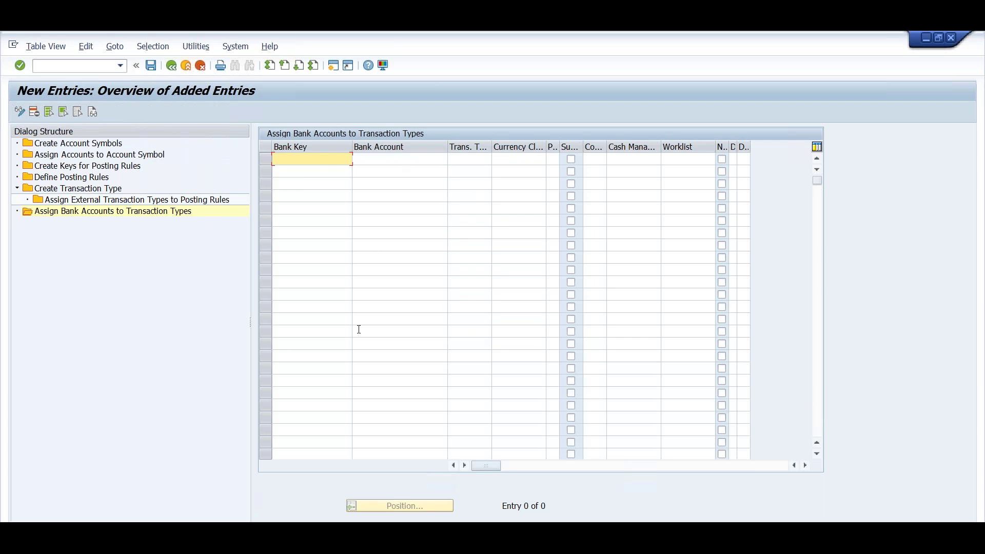
pyautogui.click(184, 542)
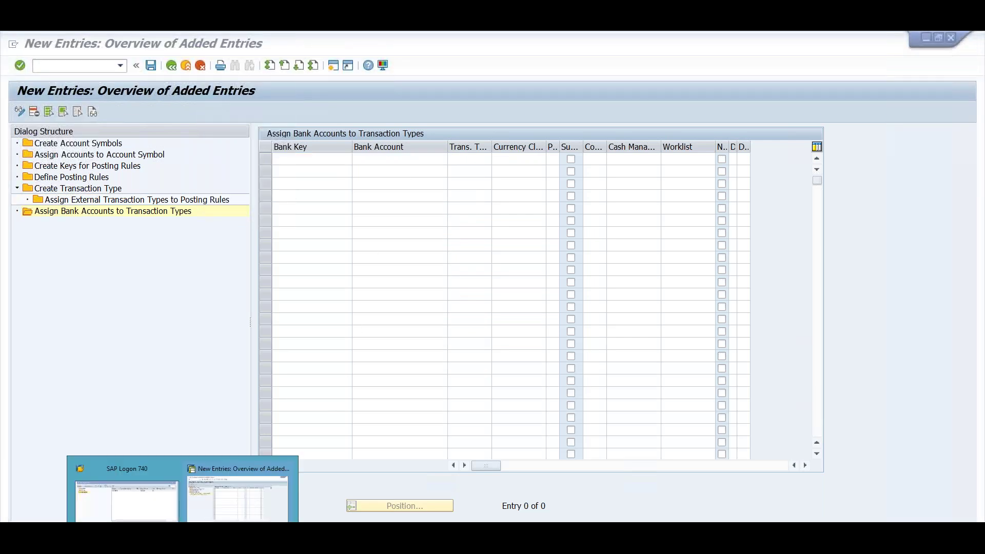
# Open transaction FI12 in a new session.
pyautogui.click(90, 65)
pyautogui.write('/ofi12')
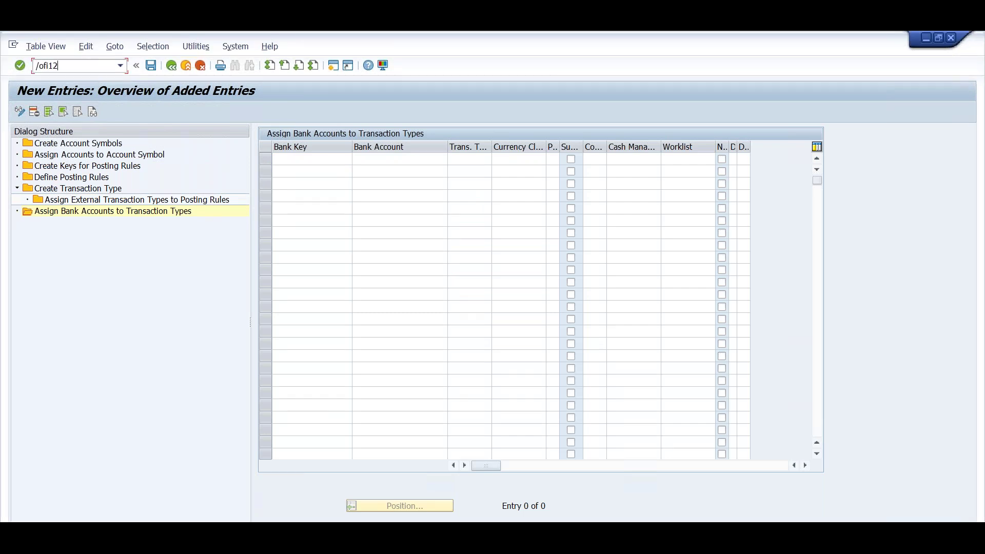
pyautogui.press('Return')
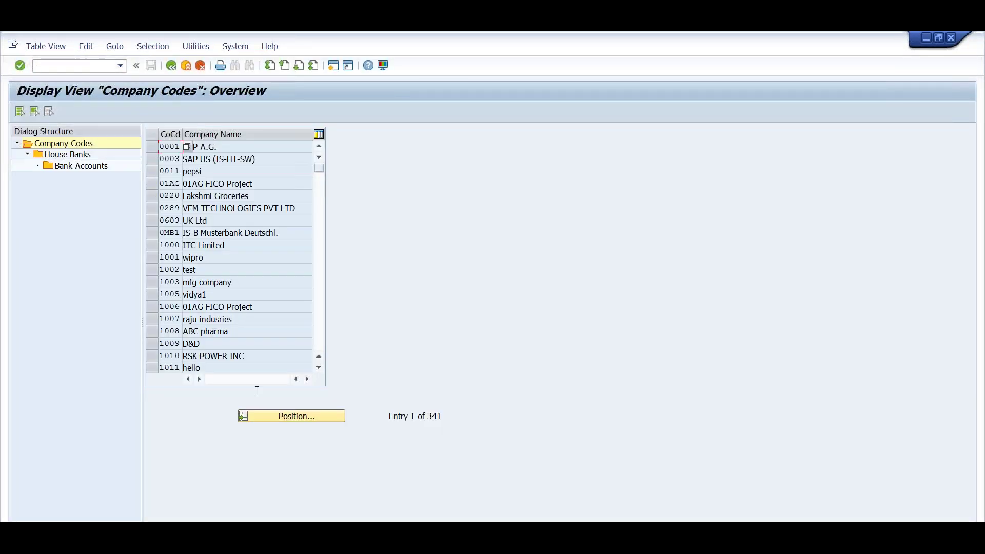
# Find company code ALLP in the company code list and display its house bank details.
pyautogui.click(286, 415)
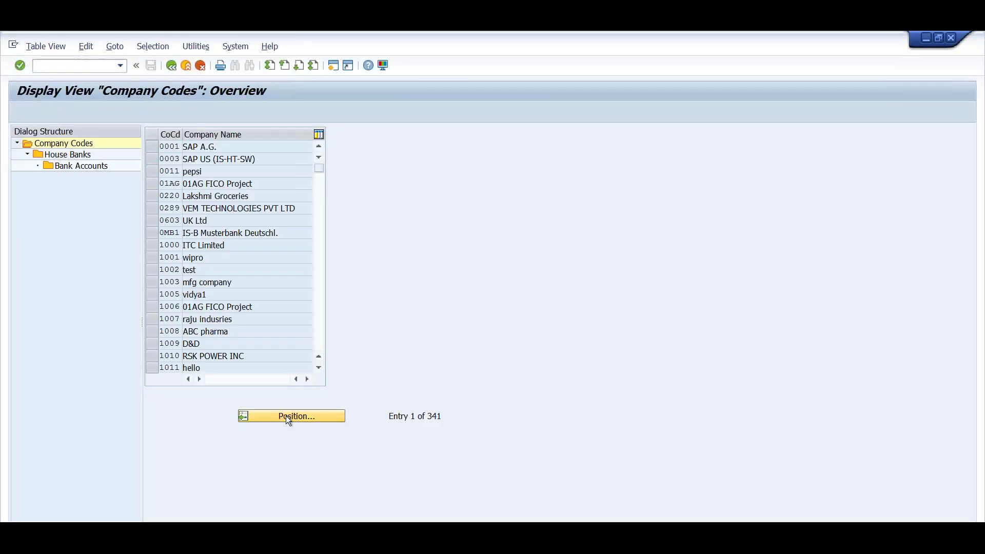
pyautogui.write('ALLP')
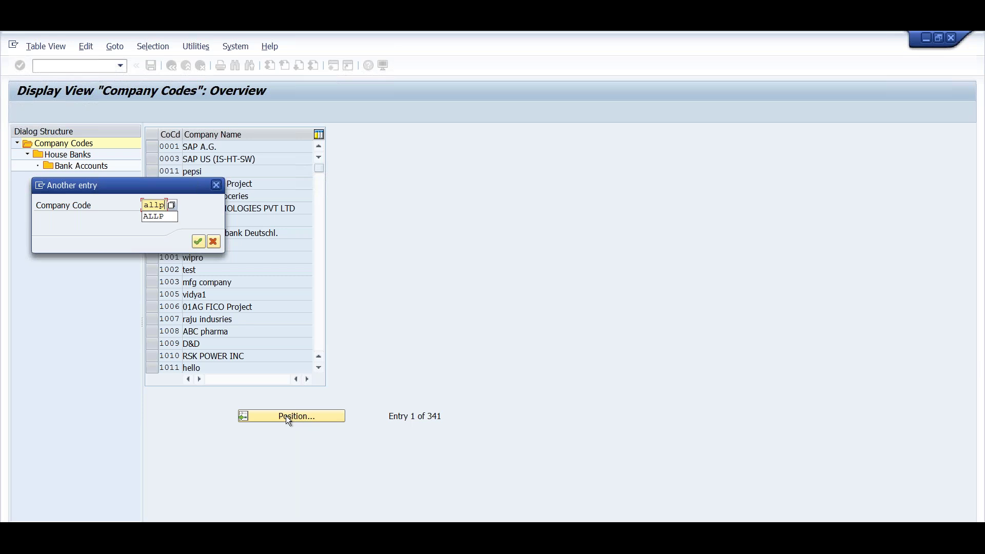
pyautogui.press('Return')
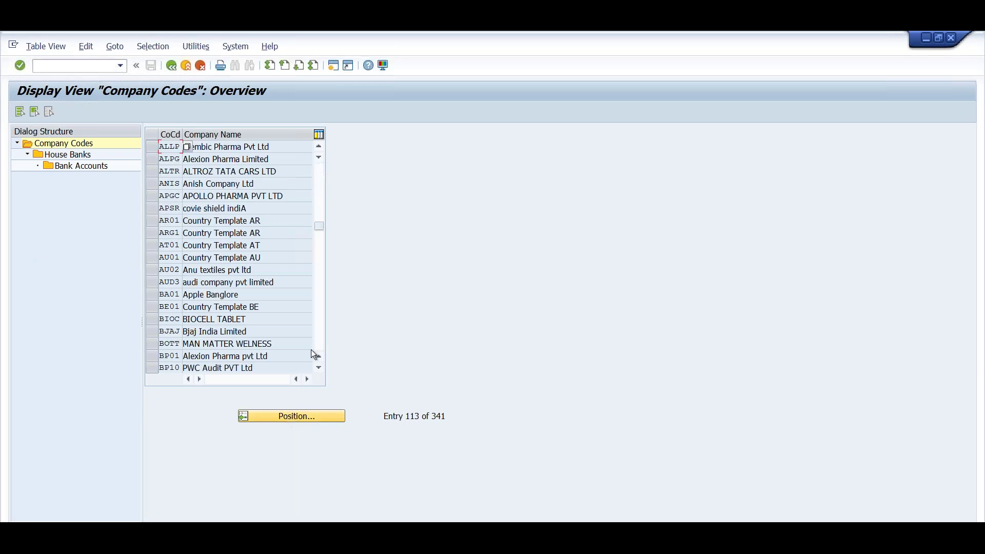
pyautogui.click(152, 147)
pyautogui.doubleClick(77, 154)
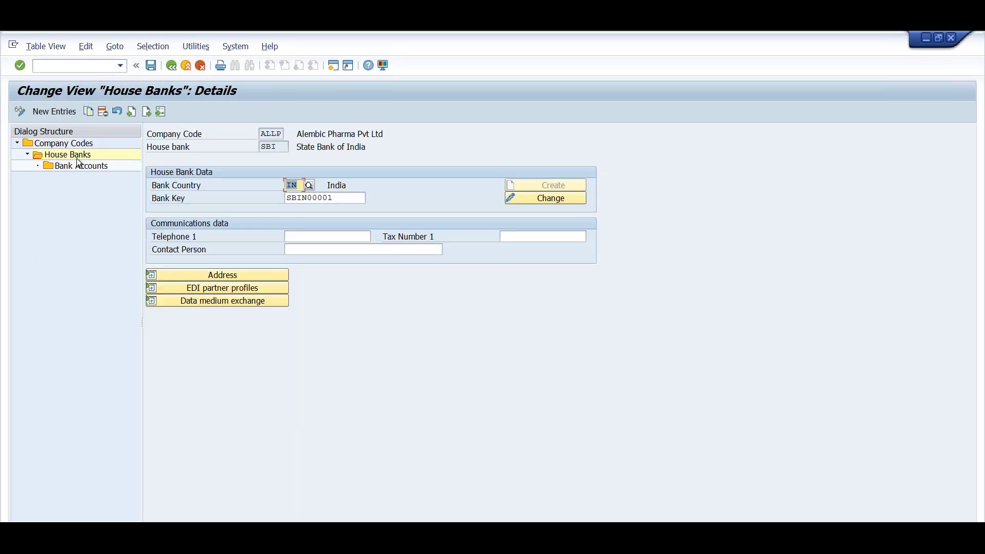
# Copy house bank SBI's bank key SBIN00001 into the bank key of the first new bank account assignment row.
pyautogui.moveTo(341, 197); pyautogui.dragTo(271, 199)
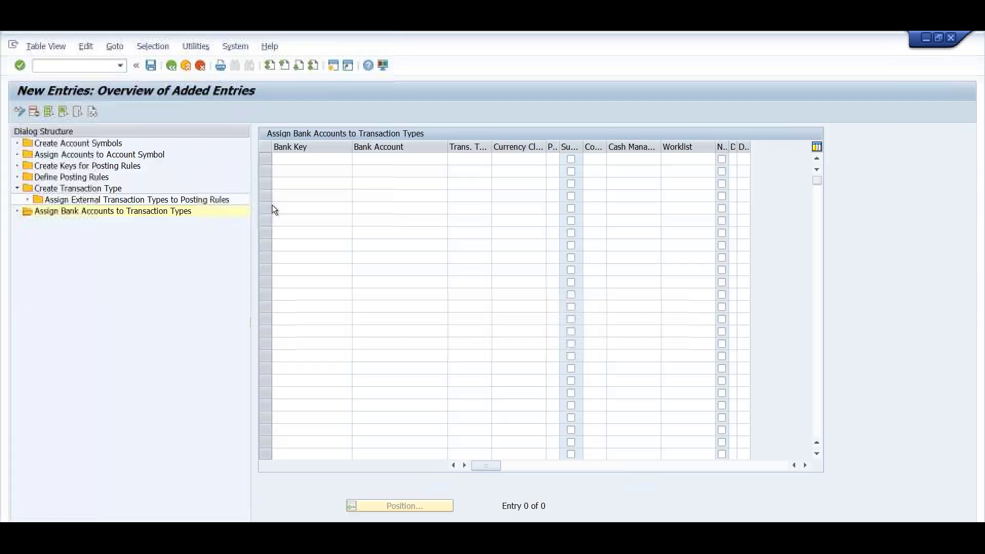
pyautogui.click(297, 162)
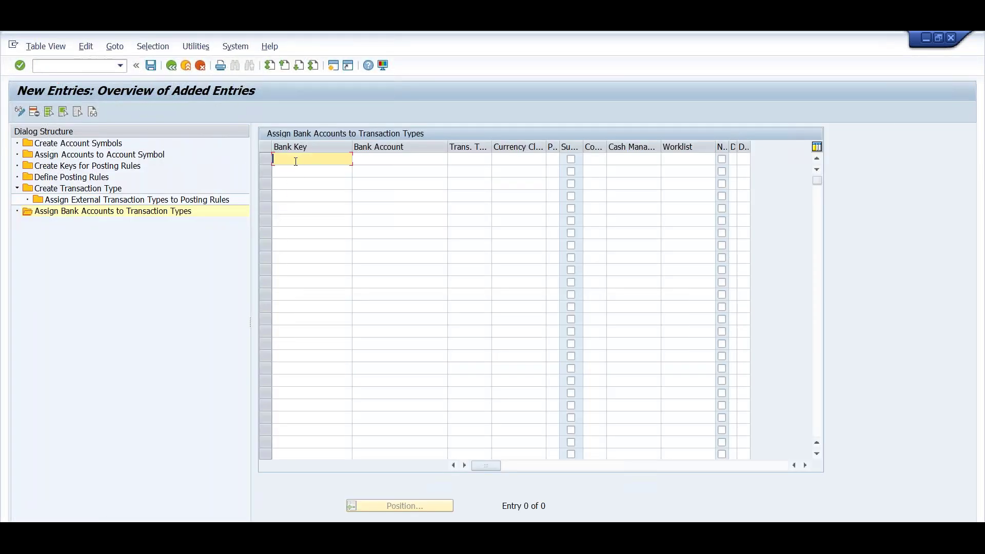
pyautogui.hotkey('ctrl', 'v')
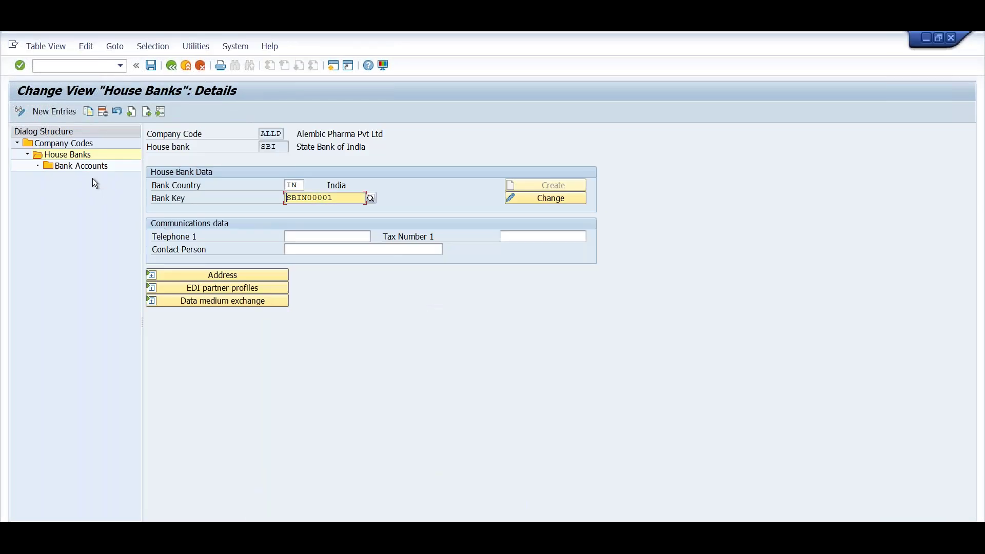
# Copy the bank account number of ALLP's account ID SBI1 into the new assignment row's bank account.
pyautogui.doubleClick(88, 166)
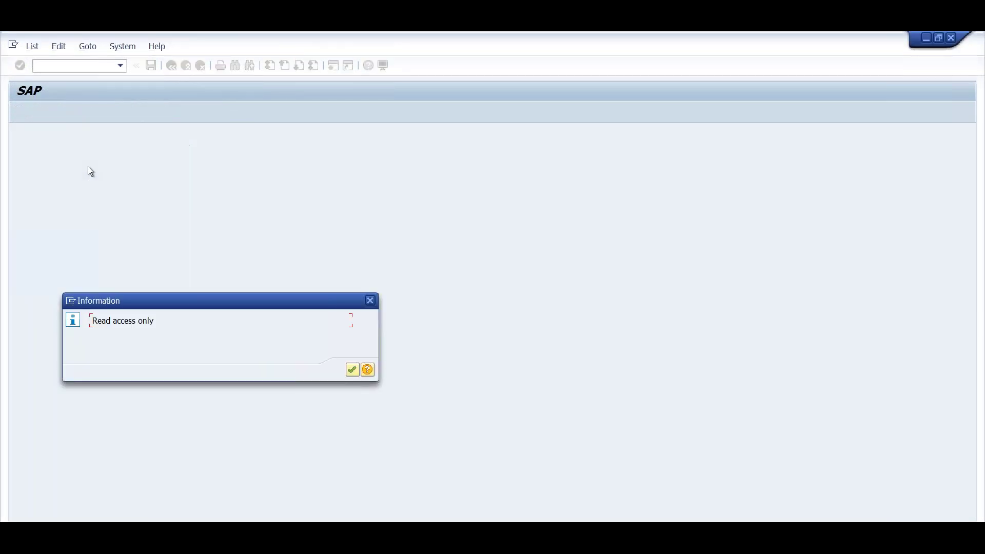
pyautogui.click(353, 370)
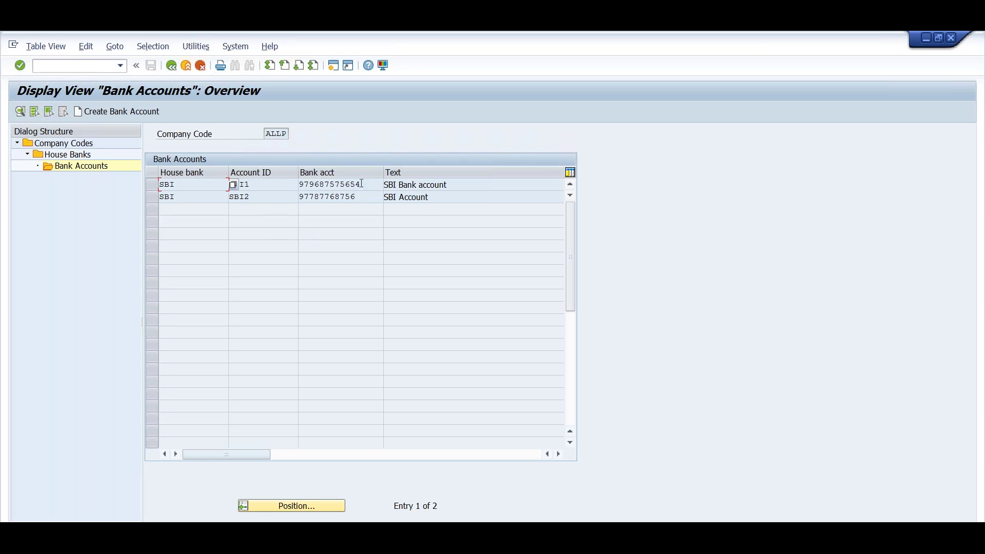
pyautogui.moveTo(371, 186); pyautogui.dragTo(300, 185)
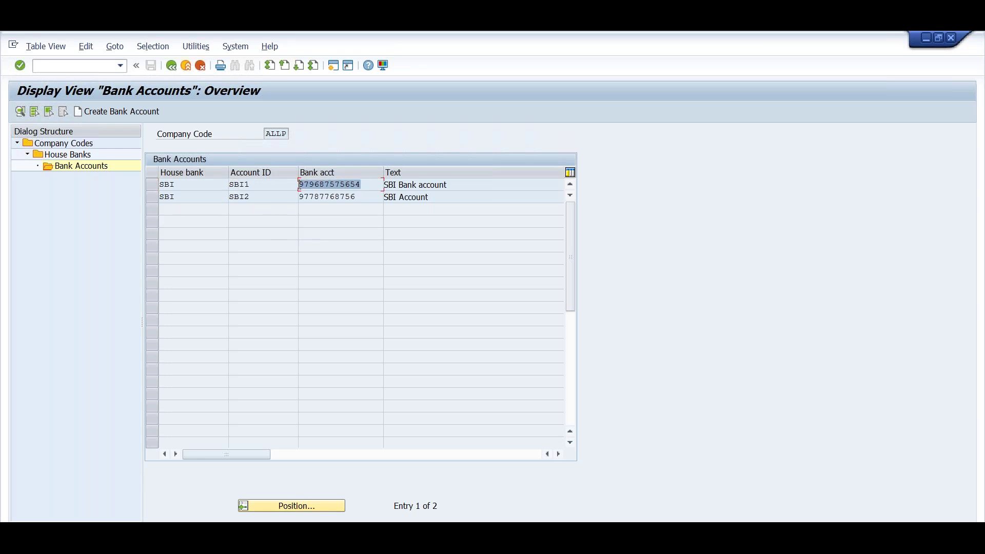
pyautogui.hotkey('ctrl', 'c')
pyautogui.hotkey('alt', 'Tab')
pyautogui.click(410, 159)
pyautogui.hotkey('ctrl', 'v')
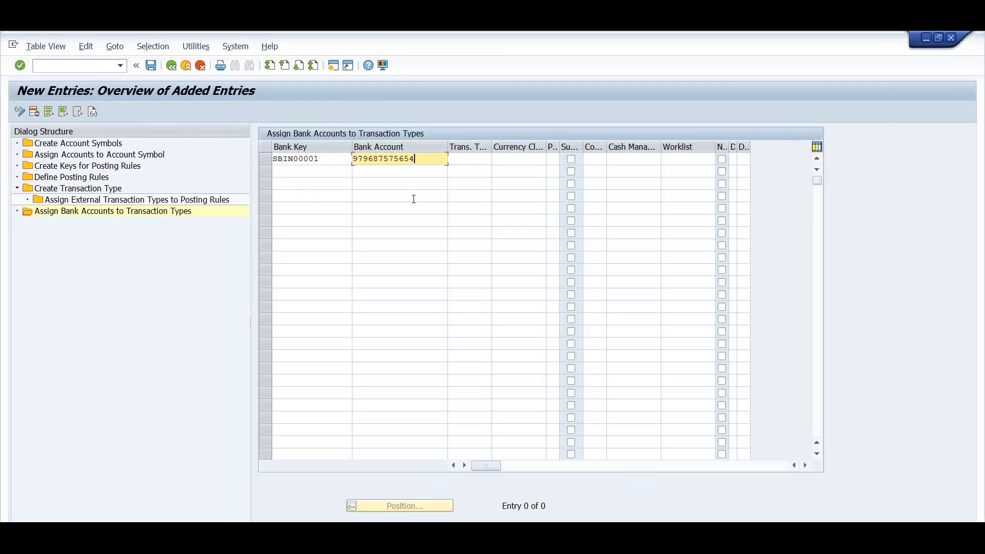
# Choose MT940ALP as the transaction type for the new bank account assignment.
pyautogui.click(468, 162)
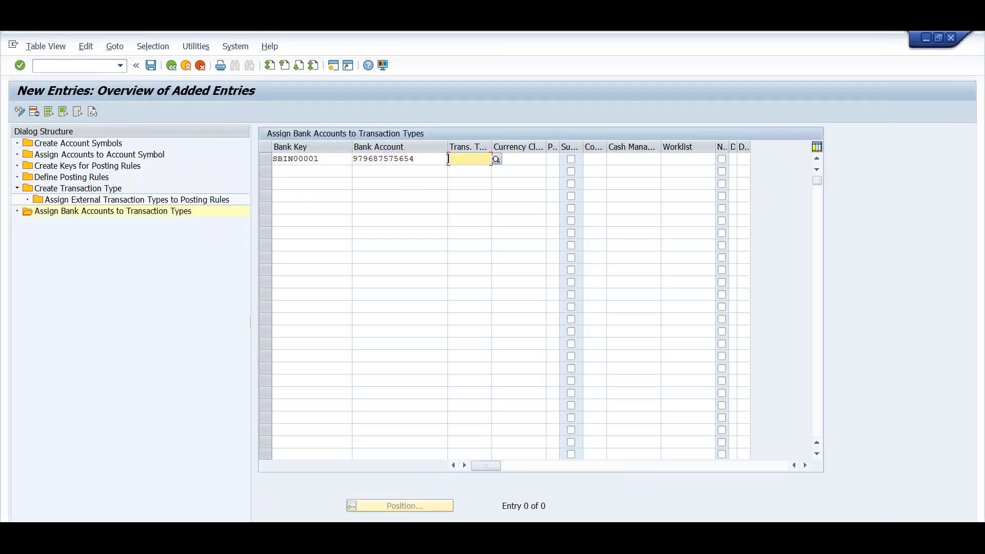
pyautogui.click(496, 160)
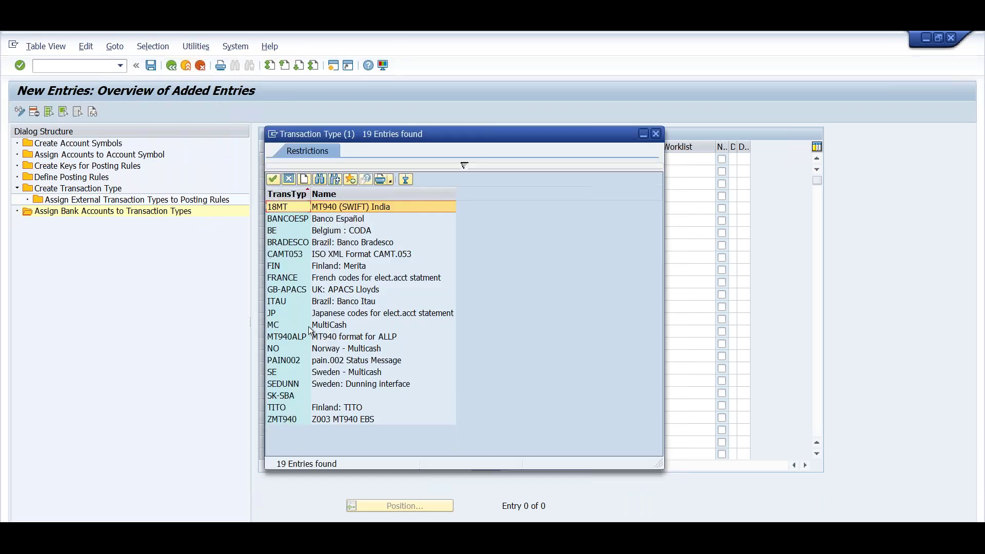
pyautogui.click(365, 338)
pyautogui.doubleClick(301, 339)
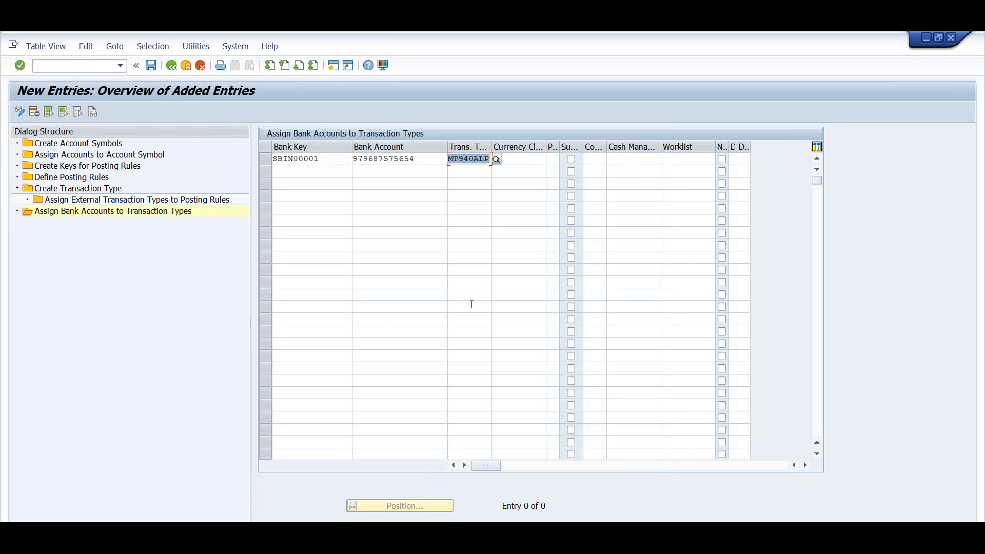
# Set the assignment's company code to ALLP and save the entry.
pyautogui.click(595, 160)
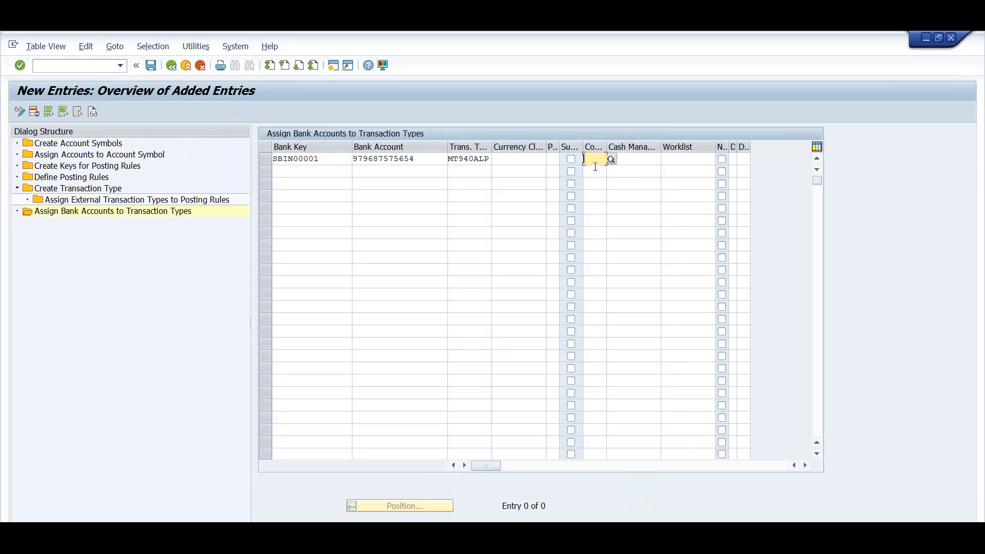
pyautogui.write('ALLPL')
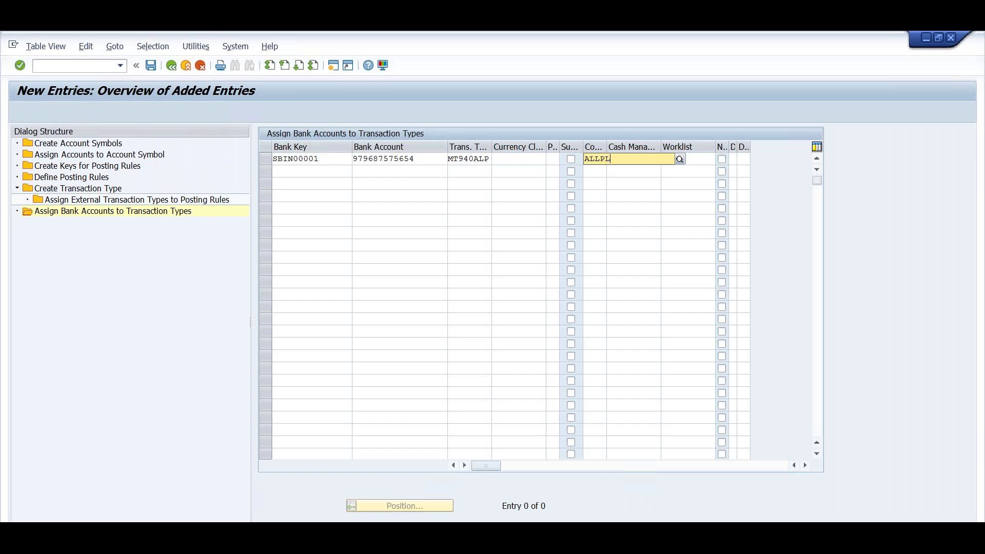
pyautogui.press('BackSpace')
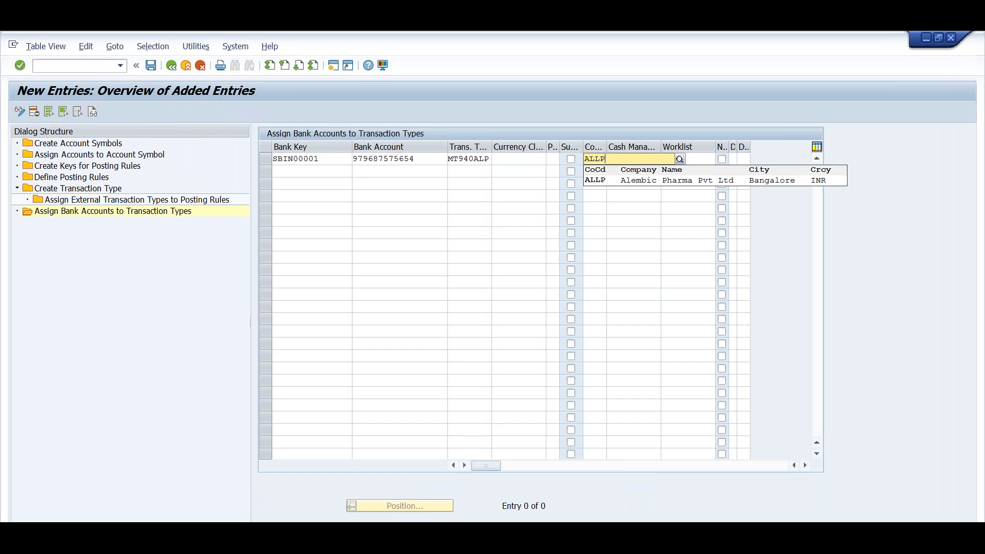
pyautogui.click(602, 182)
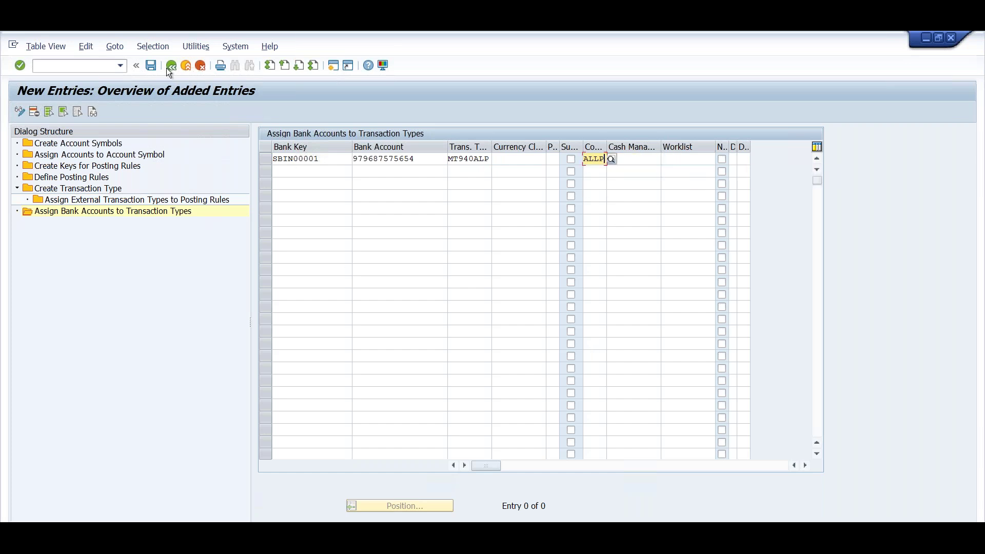
pyautogui.click(152, 66)
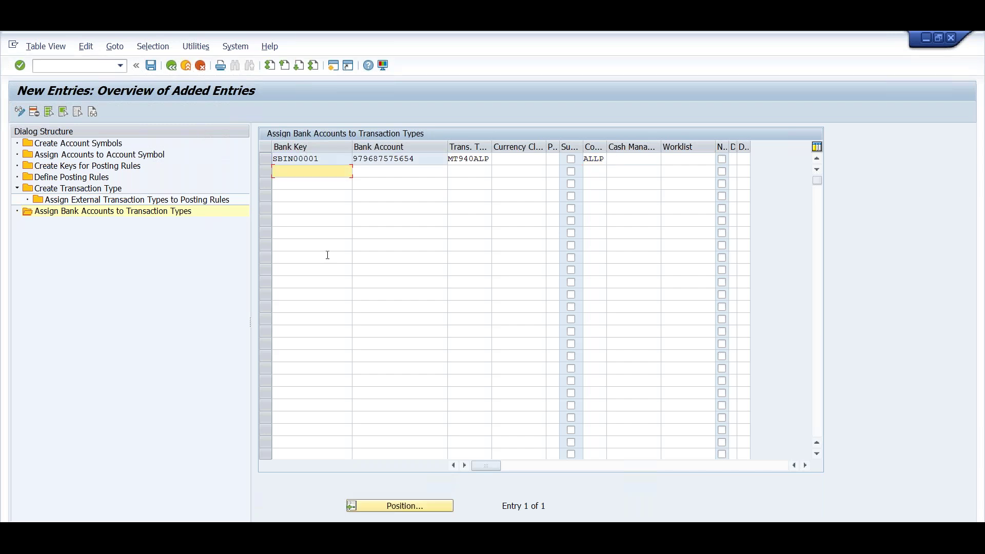
pyautogui.click(379, 158)
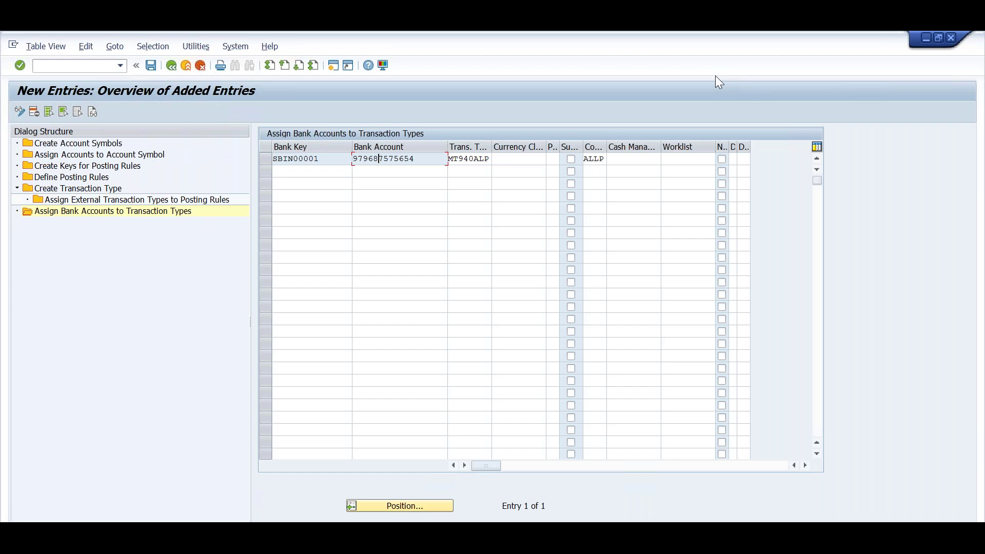
pyautogui.click(873, 532)
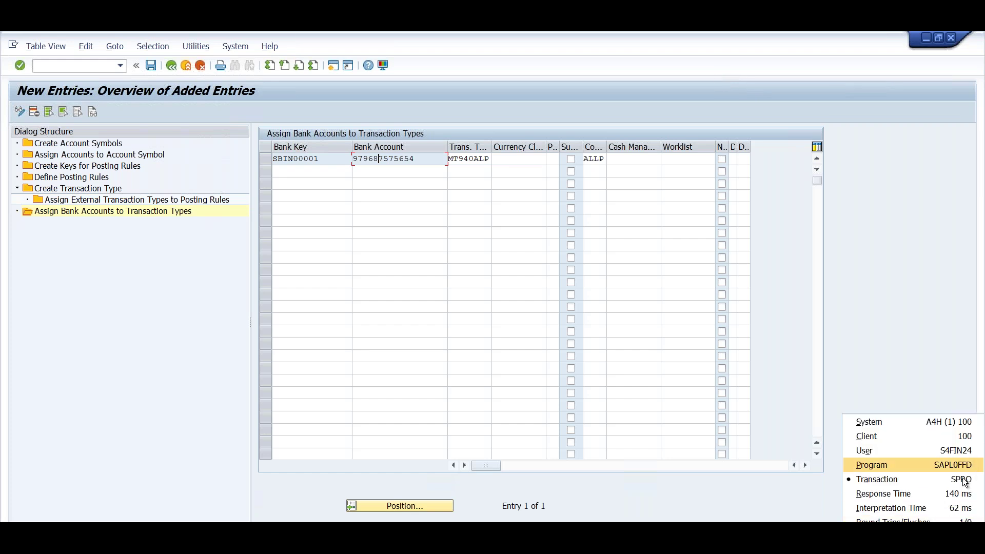
pyautogui.click(712, 321)
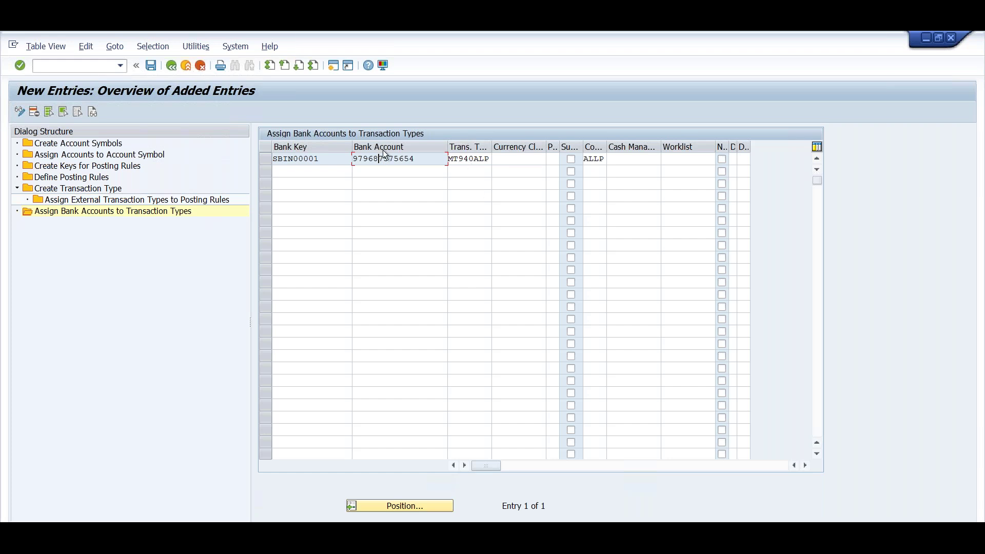
# Examine how transaction type MT940ALP's external transaction codes map to posting rules, focusing on the first NCHK row.
pyautogui.click(468, 159)
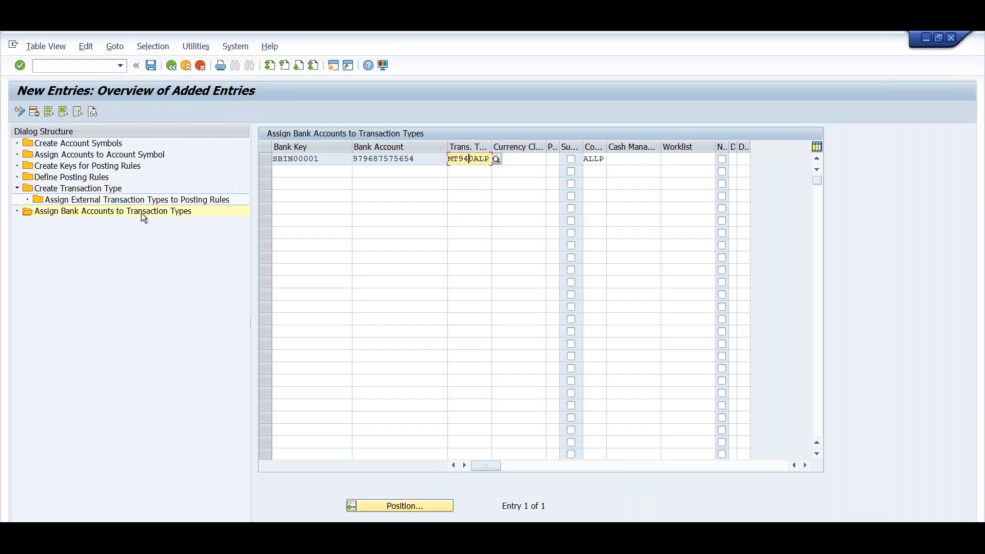
pyautogui.doubleClick(100, 189)
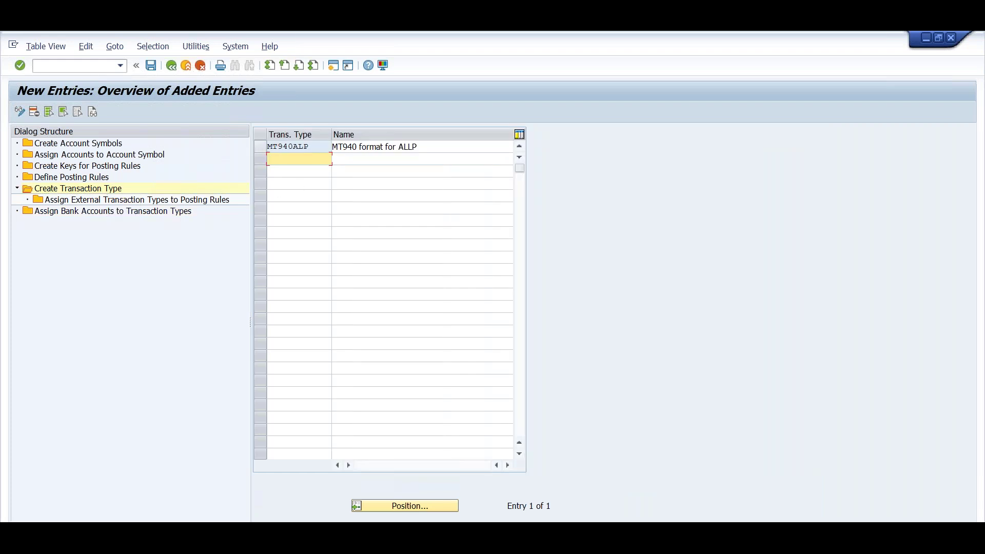
pyautogui.click(264, 149)
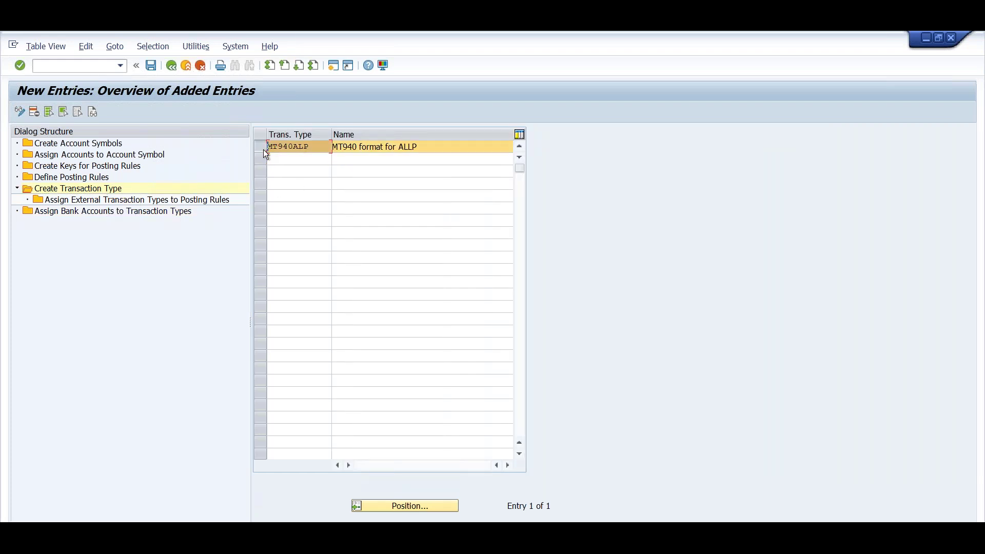
pyautogui.doubleClick(99, 202)
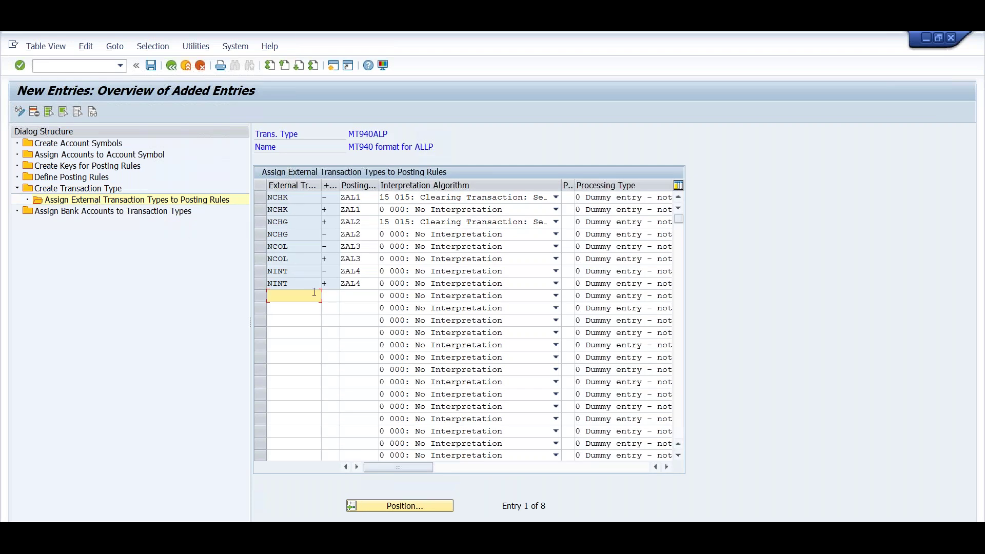
pyautogui.click(260, 197)
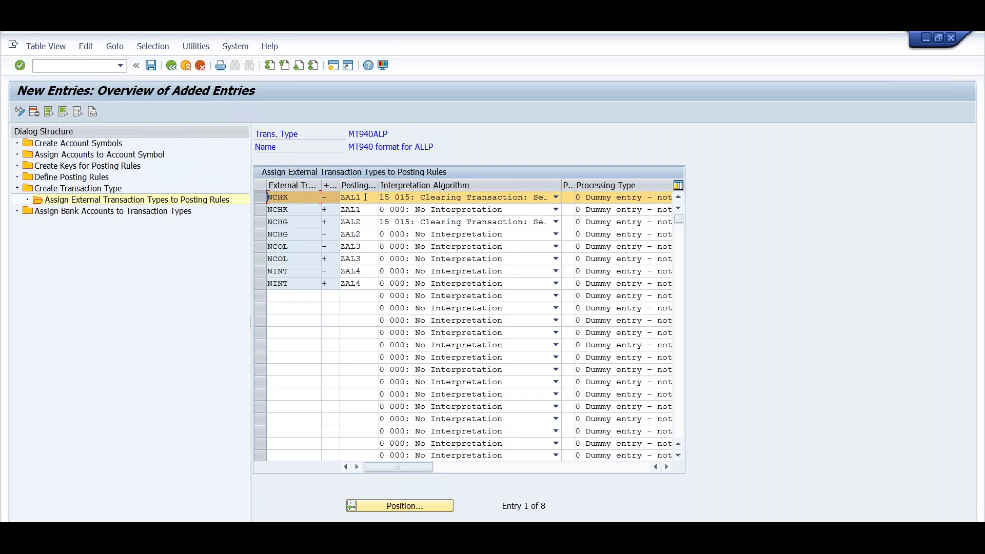
# Open the details of posting rule ZAL1 and examine its debit and credit account symbols and posting type.
pyautogui.click(77, 177)
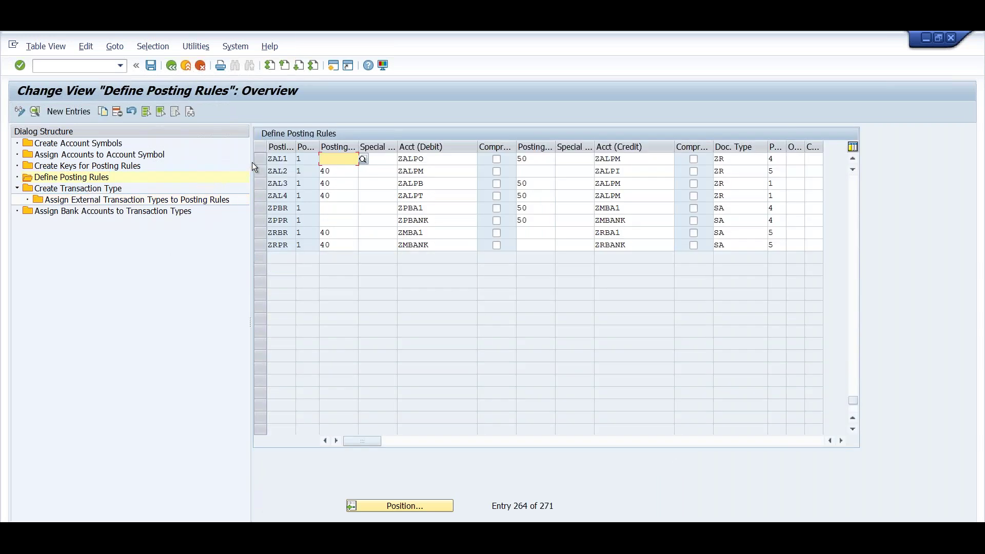
pyautogui.click(259, 159)
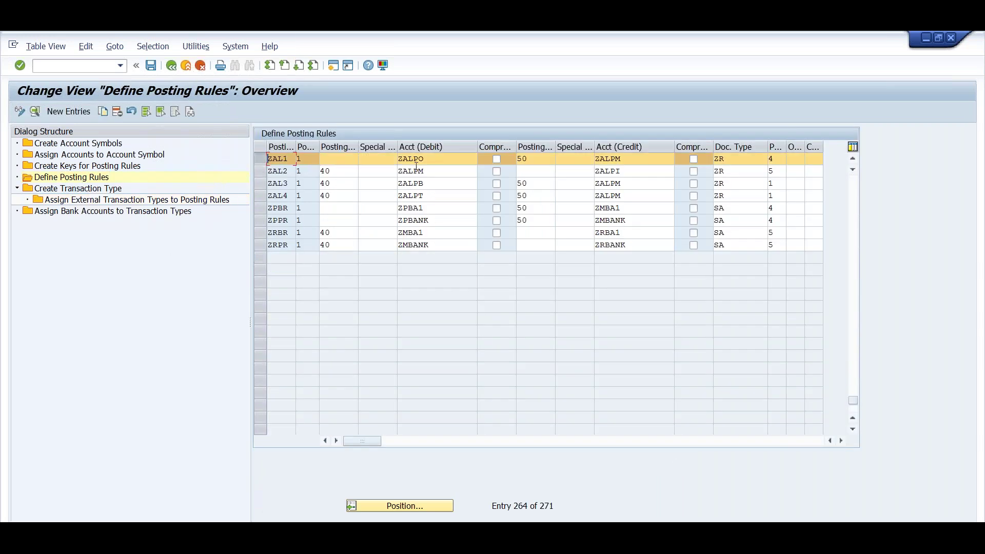
pyautogui.click(32, 114)
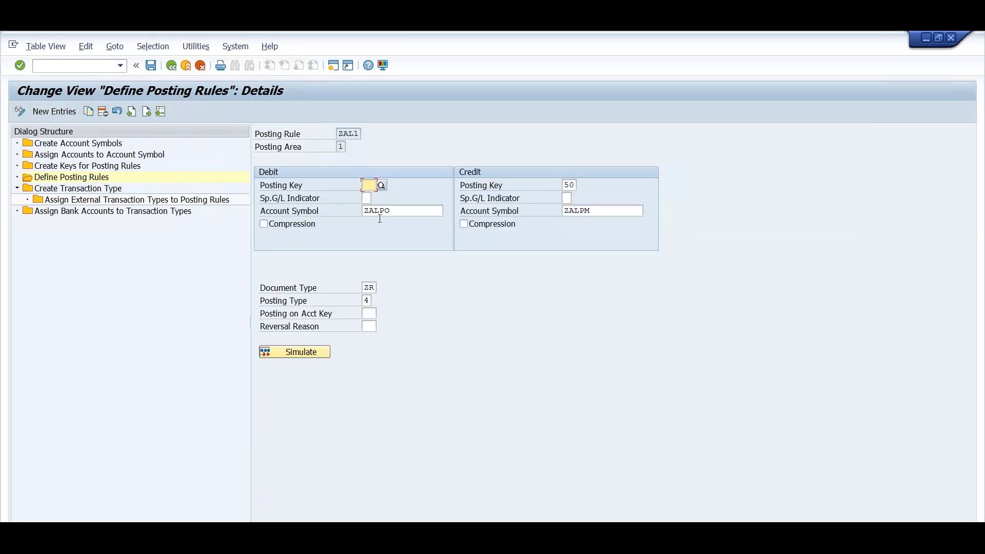
pyautogui.click(396, 209)
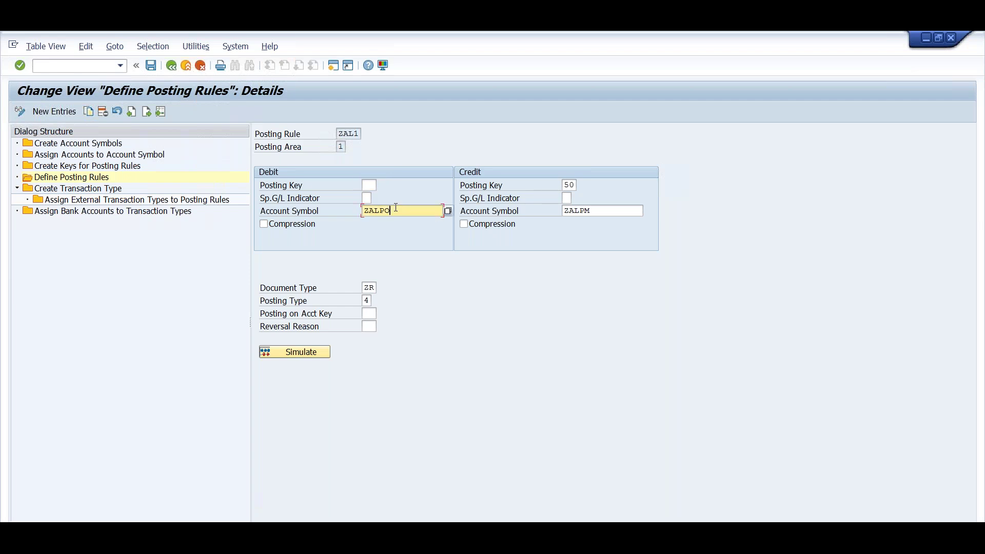
pyautogui.click(598, 212)
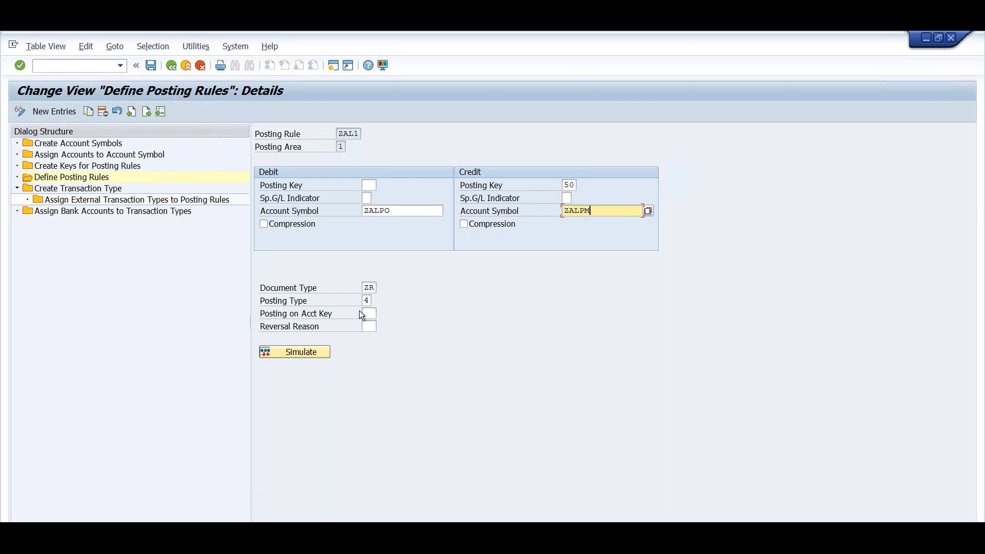
pyautogui.click(369, 300)
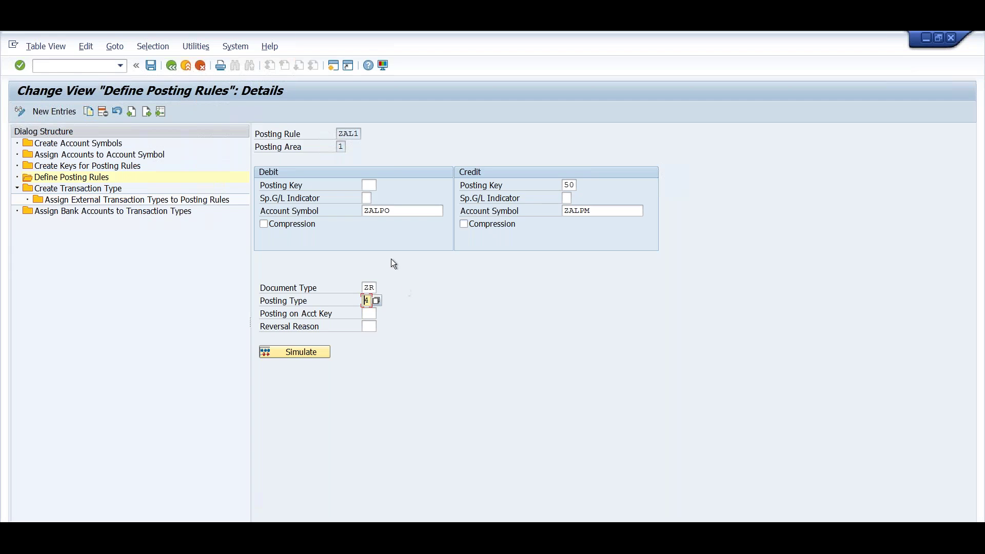
pyautogui.click(393, 211)
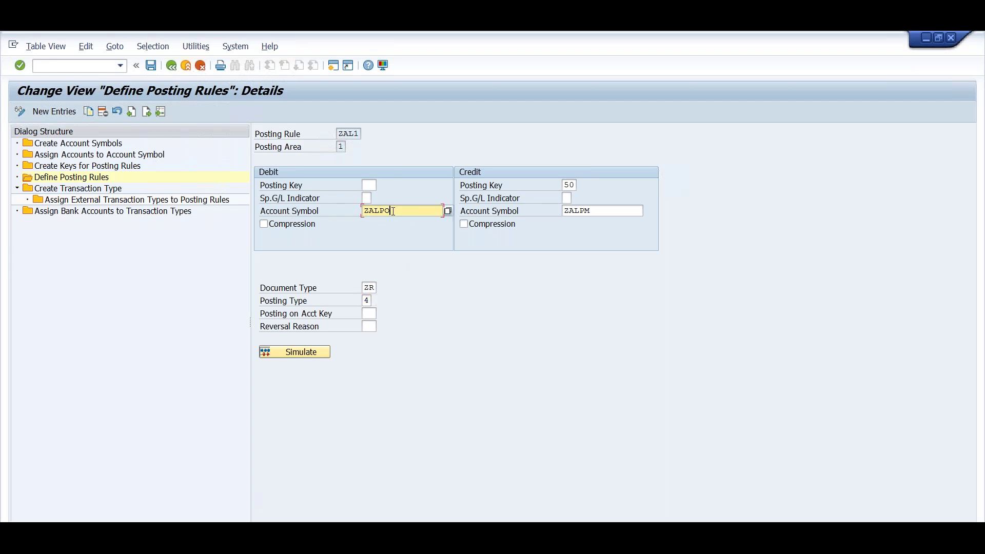
pyautogui.click(593, 210)
pyautogui.click(386, 210)
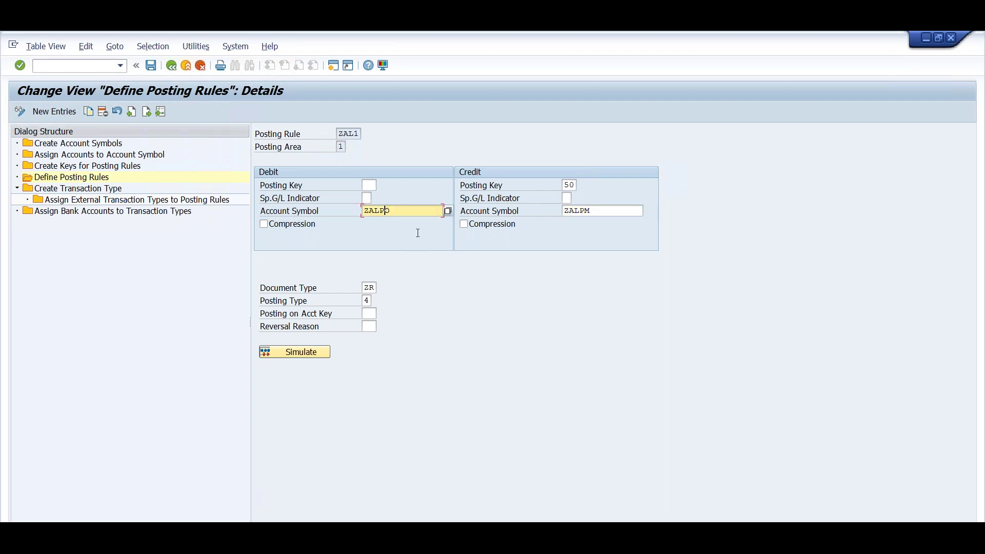
pyautogui.click(581, 211)
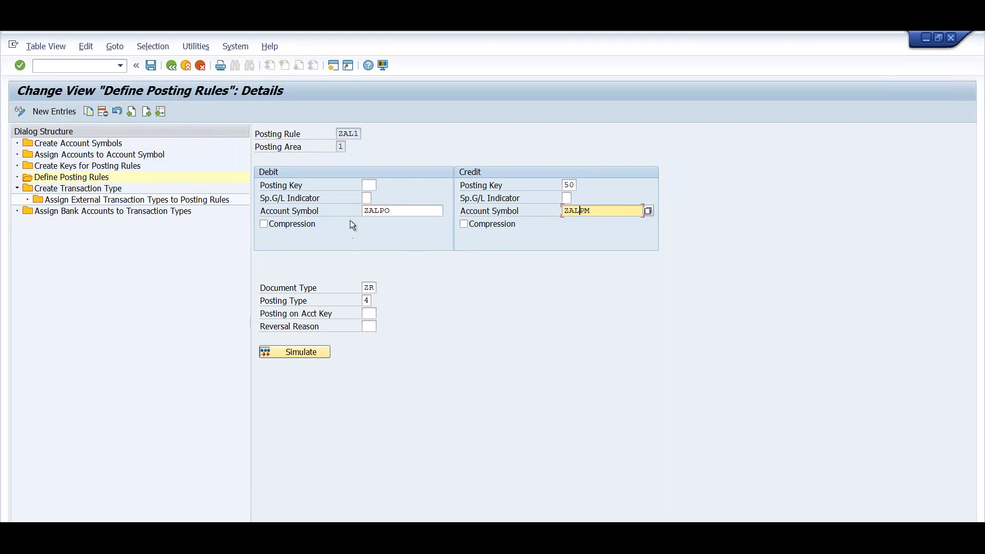
# Open the assignment of accounts to account symbols and examine the G/L account masking for symbol ZALPO.
pyautogui.click(91, 153)
pyautogui.click(76, 165)
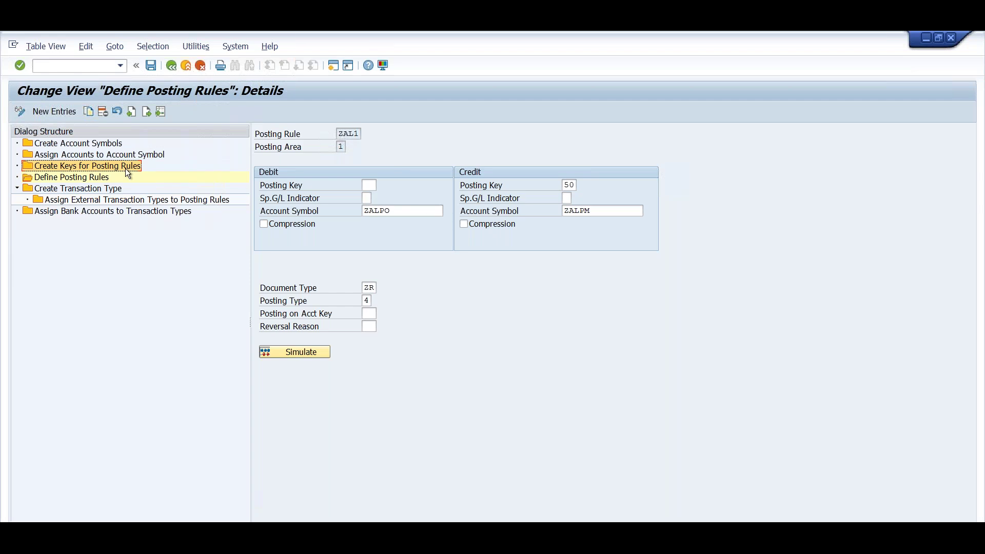
pyautogui.doubleClick(99, 155)
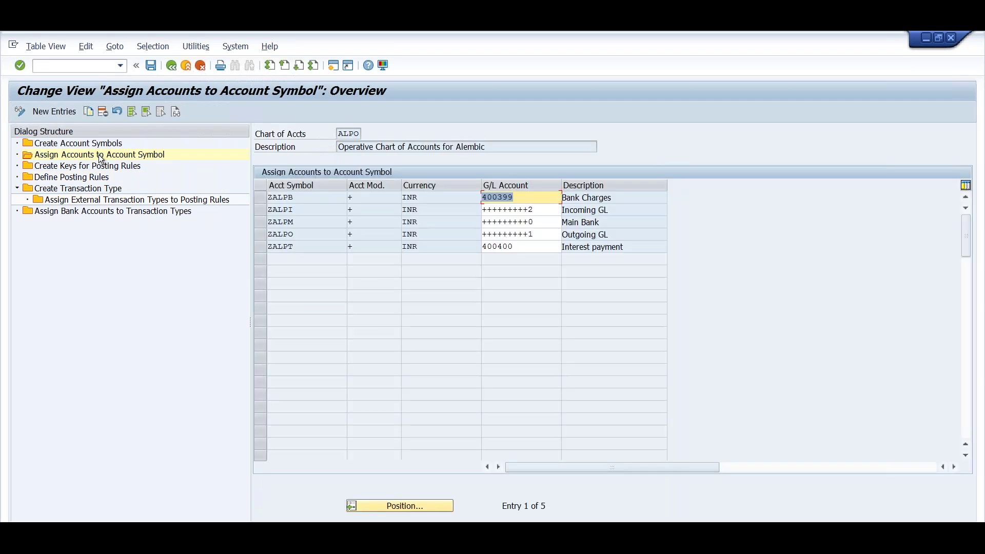
pyautogui.click(534, 234)
pyautogui.click(619, 238)
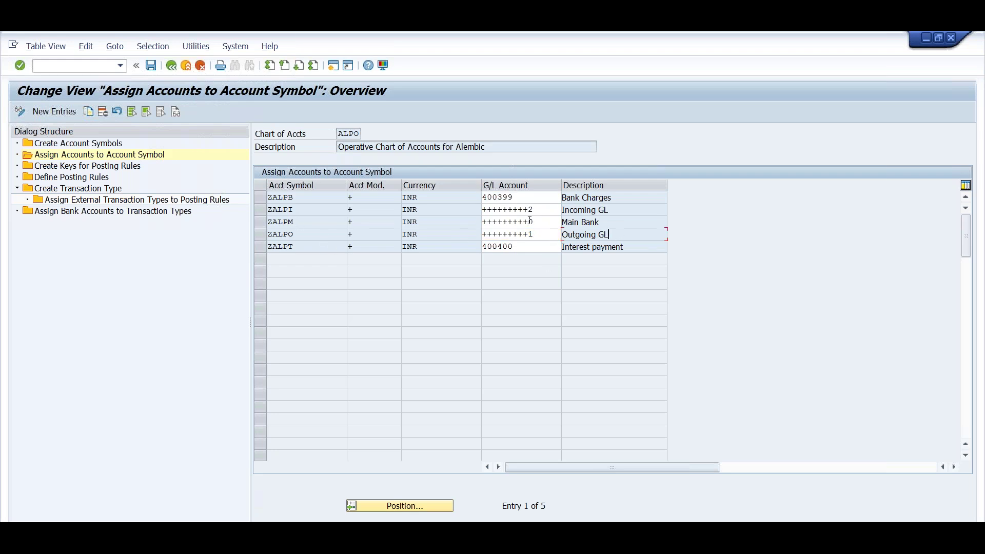
# Check the G/L account assigned to symbol ZALPT and leave the account assignment and account symbol settings.
pyautogui.click(520, 249)
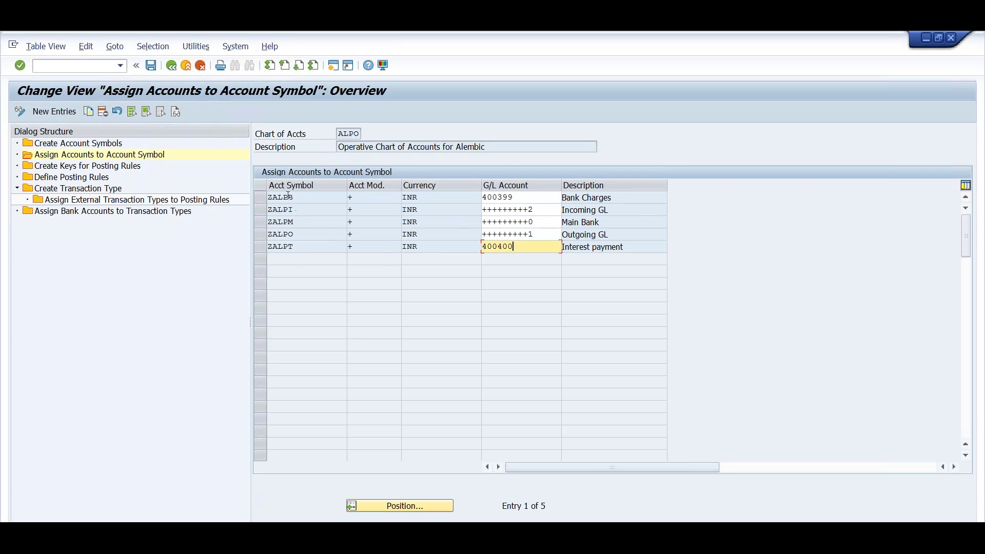
pyautogui.click(117, 143)
pyautogui.click(79, 155)
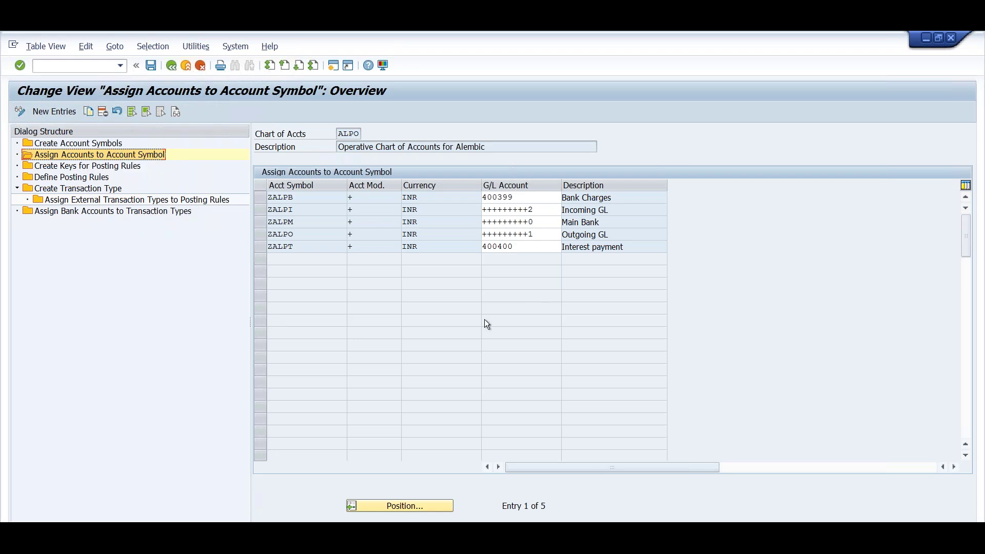
pyautogui.click(172, 69)
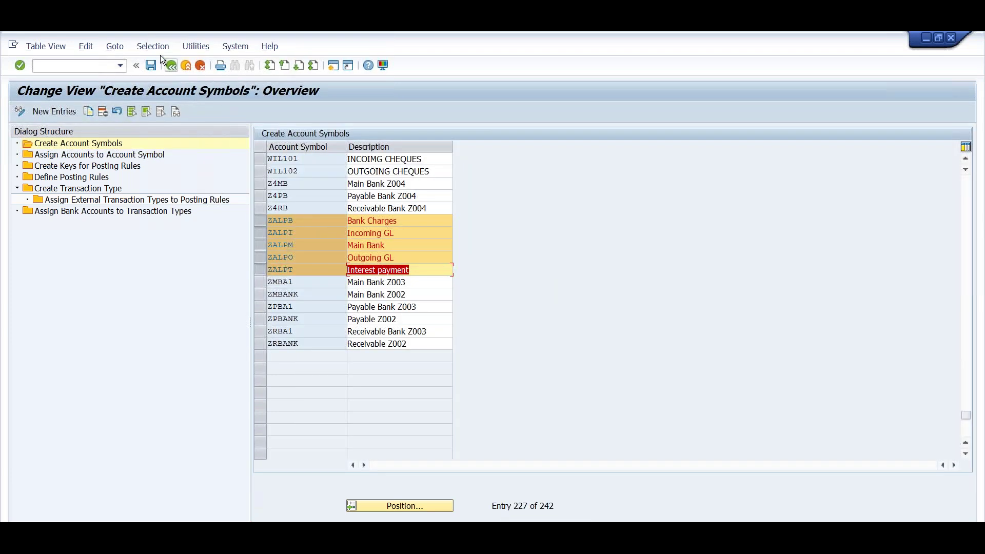
pyautogui.click(171, 69)
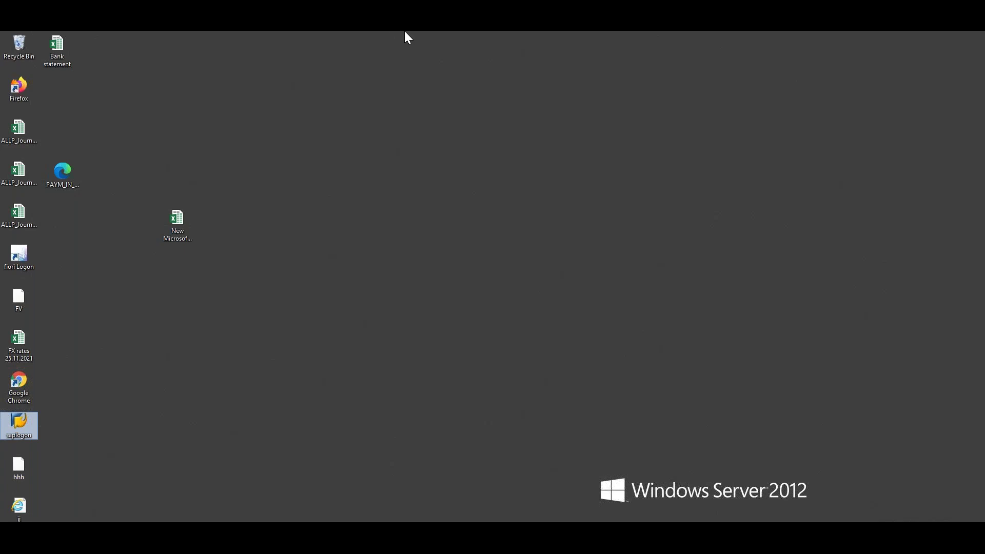
# Open the MT940_AL10 text file from the Downloads folder in an enlarged Notepad window.
pyautogui.moveTo(318, 42)
pyautogui.click(374, 144)
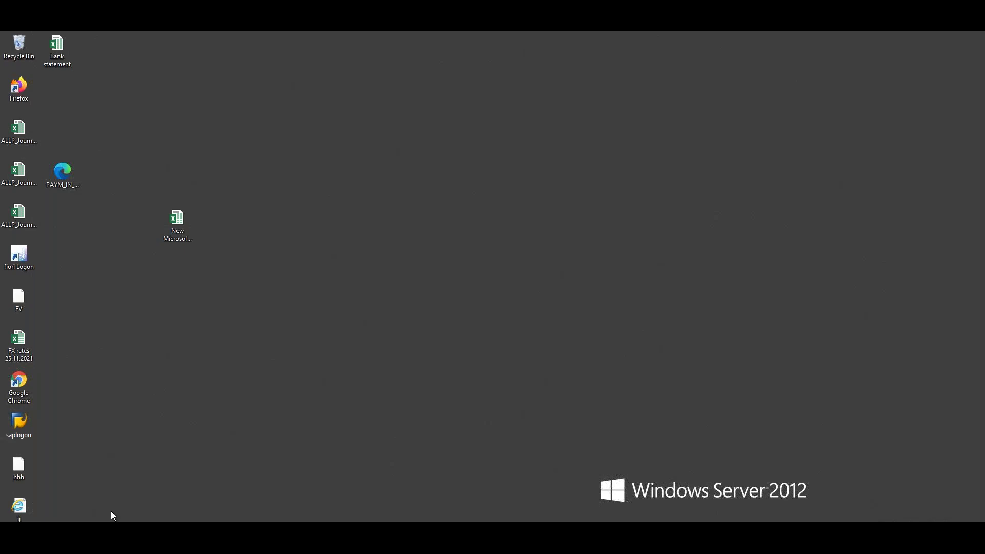
pyautogui.click(243, 202)
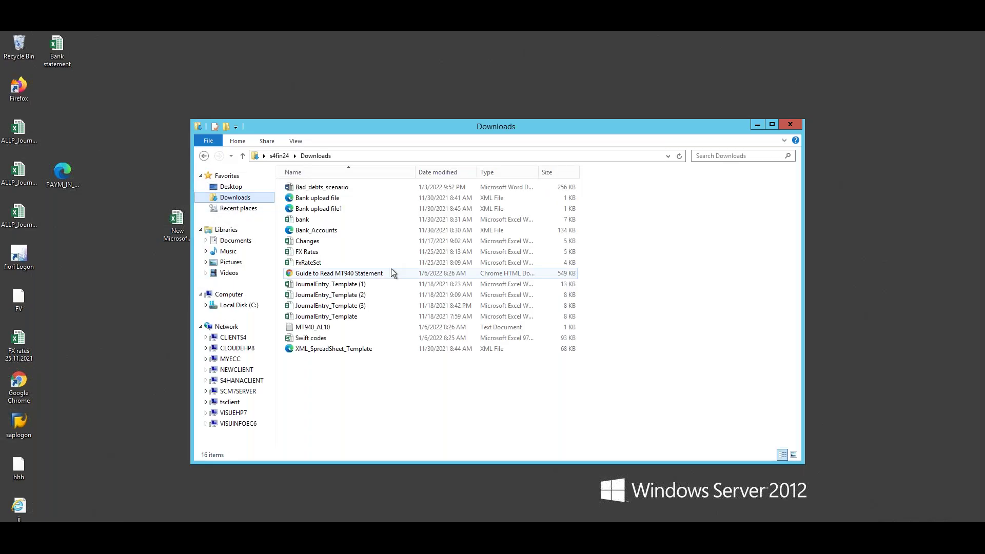
pyautogui.moveTo(403, 103); pyautogui.dragTo(402, 89)
pyautogui.moveTo(589, 94); pyautogui.dragTo(528, 93)
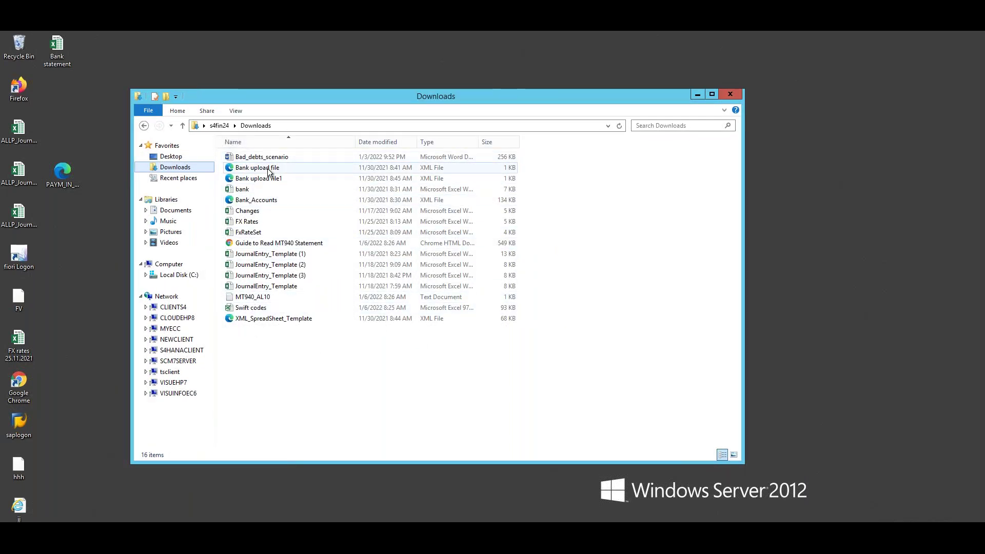
pyautogui.doubleClick(255, 297)
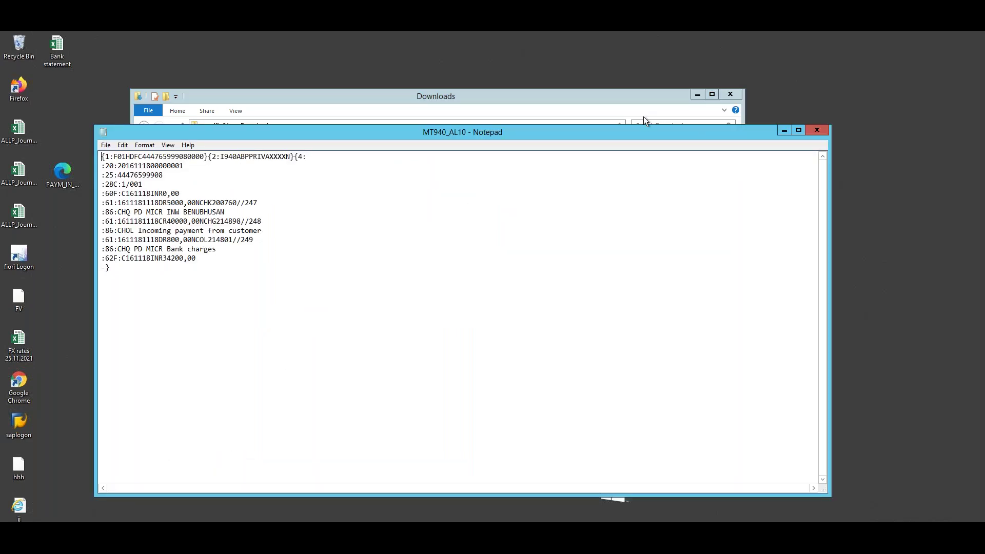
pyautogui.moveTo(631, 131); pyautogui.dragTo(474, 150)
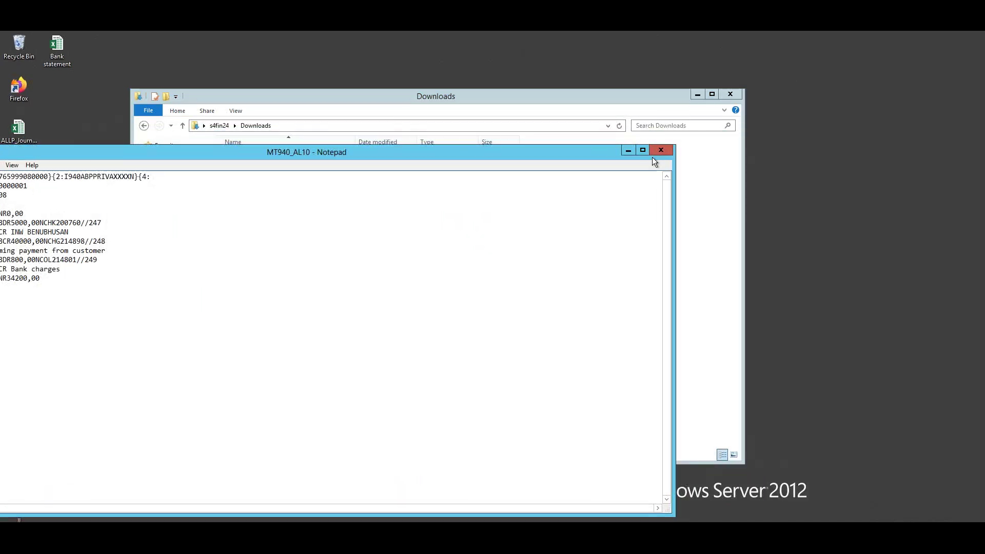
pyautogui.click(640, 149)
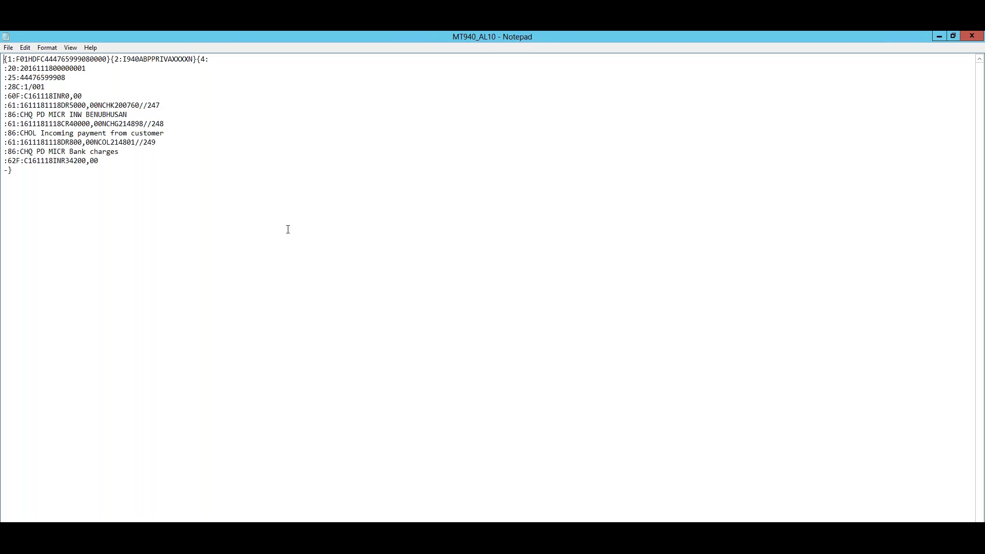
# Restore the statement window to a smaller size and set its text font size to 16.
pyautogui.click(273, 239)
pyautogui.moveTo(25, 177); pyautogui.dragTo(5, 59)
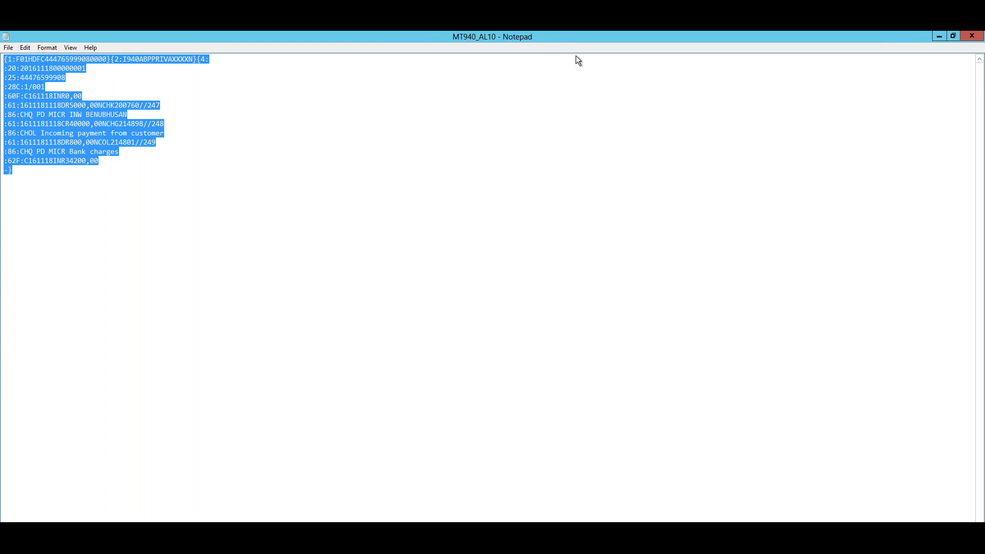
pyautogui.press('super+Down')
pyautogui.click(273, 115)
pyautogui.click(272, 115)
pyautogui.click(288, 114)
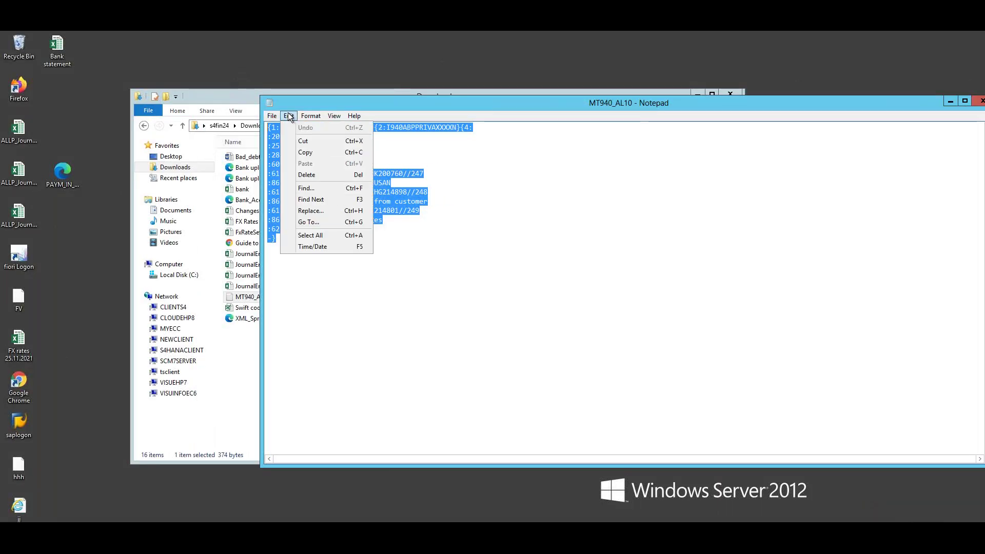
pyautogui.moveTo(306, 115)
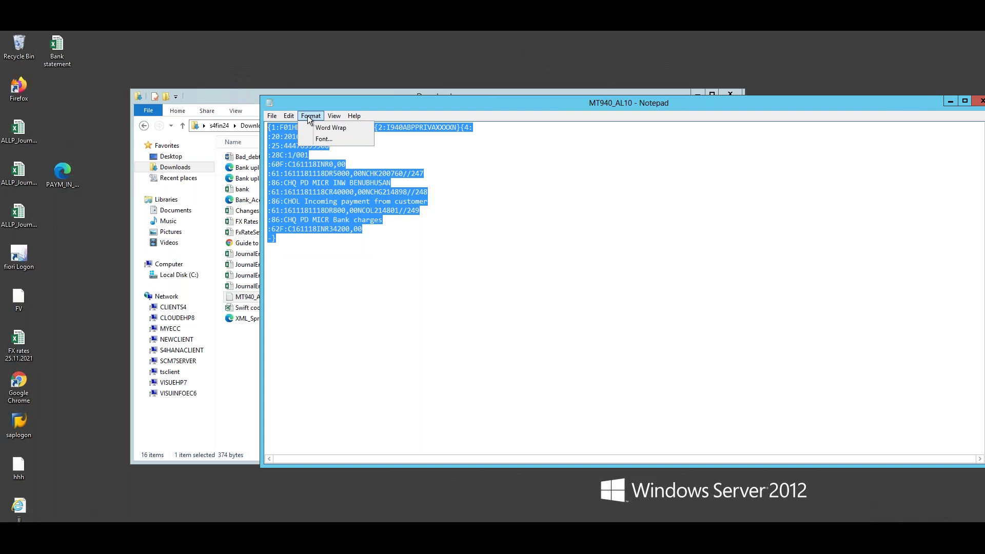
pyautogui.click(325, 139)
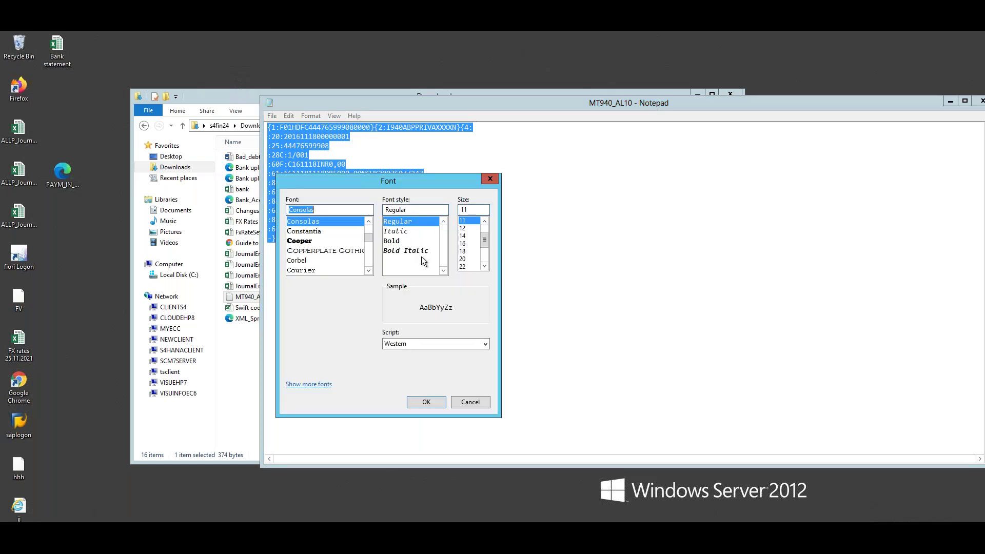
pyautogui.click(462, 243)
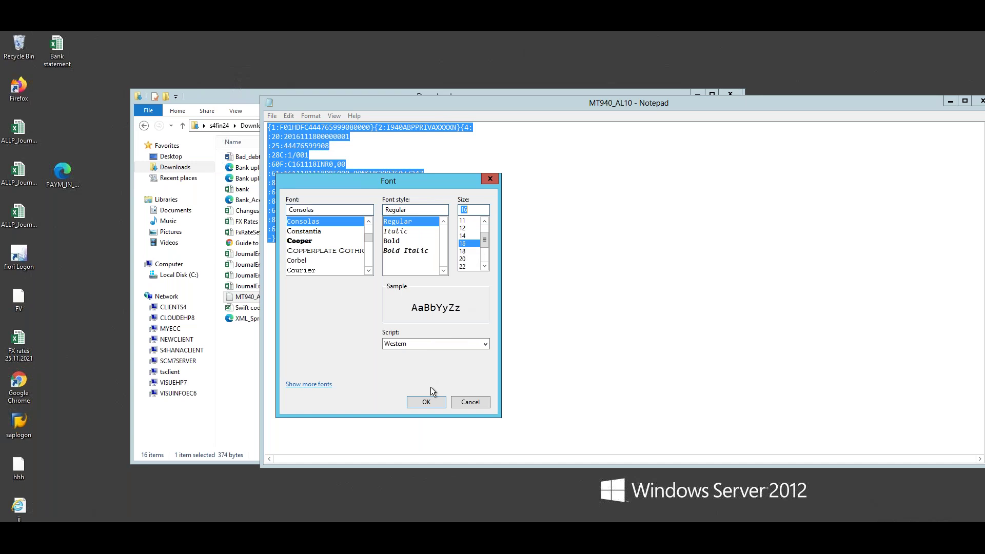
pyautogui.click(426, 403)
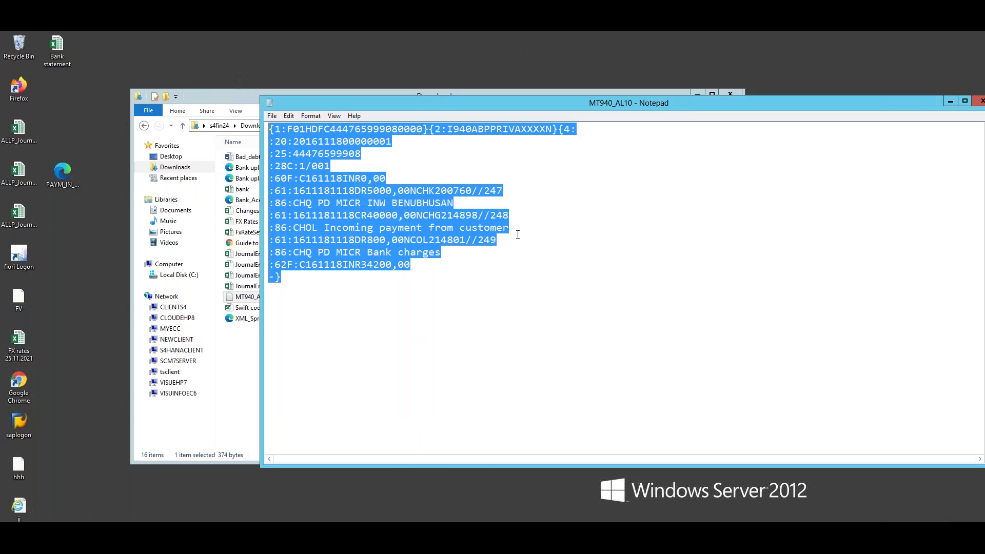
pyautogui.click(465, 274)
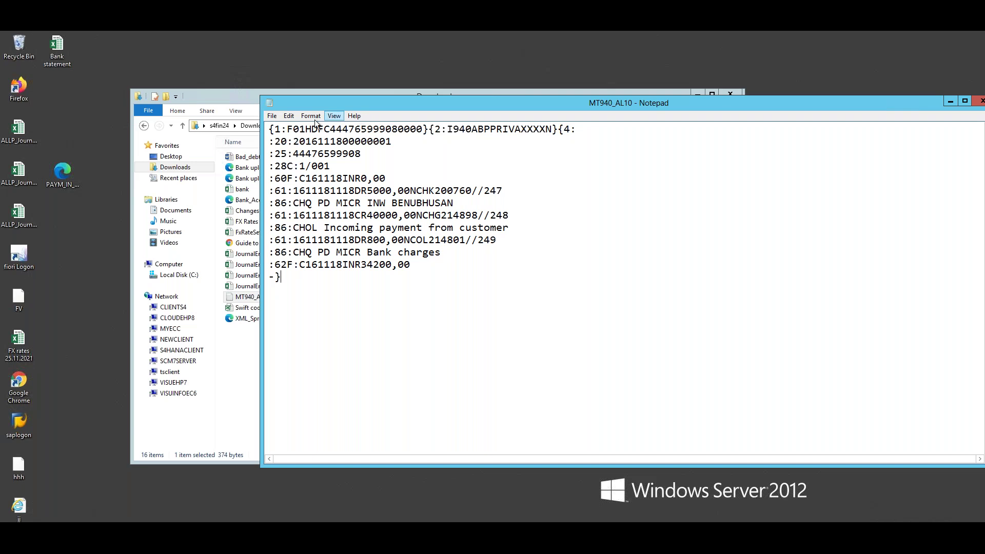
# Examine the statement's header blocks with the bank and message identifiers, and the date-based reference in field 20.
pyautogui.moveTo(310, 129); pyautogui.dragTo(368, 125)
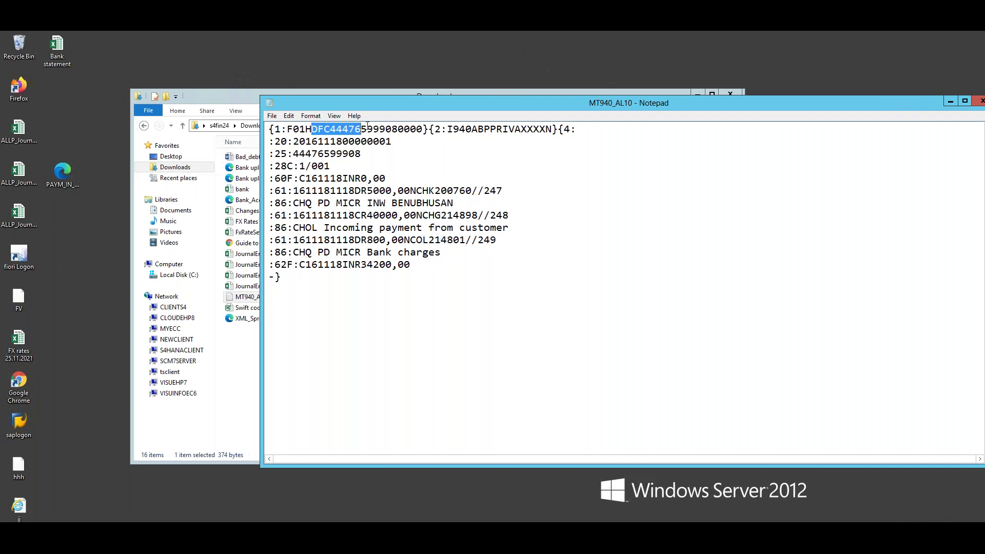
pyautogui.click(399, 130)
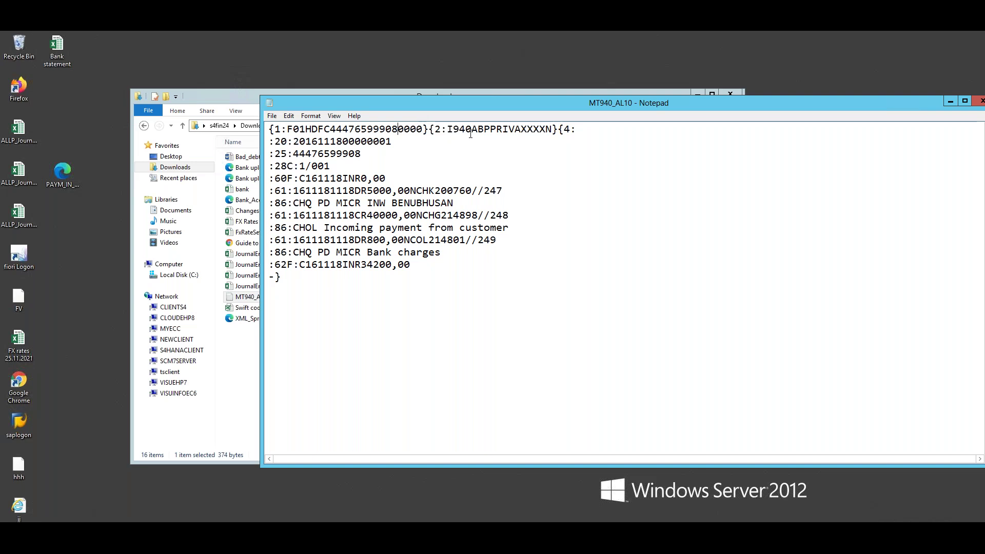
pyautogui.moveTo(447, 128); pyautogui.dragTo(508, 127)
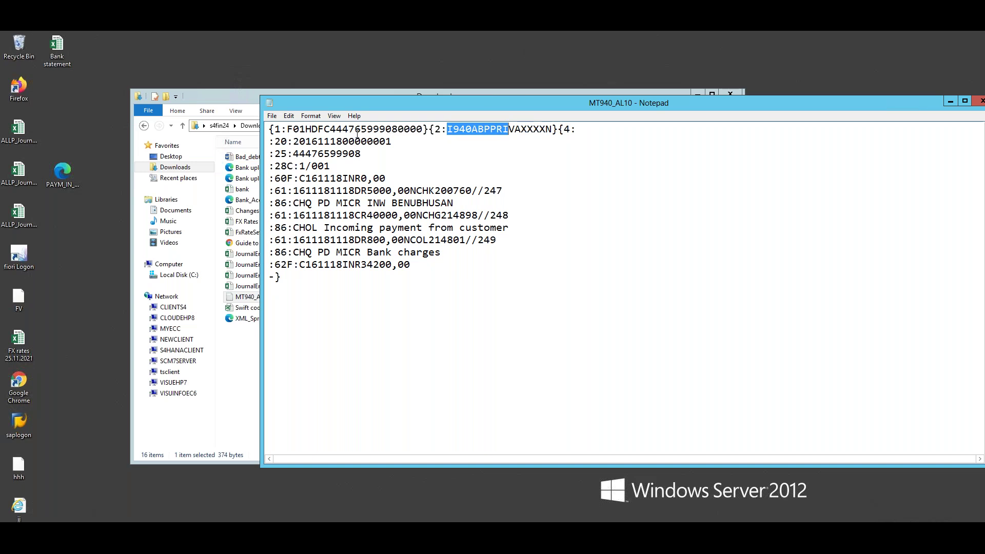
pyautogui.moveTo(329, 129); pyautogui.dragTo(397, 124)
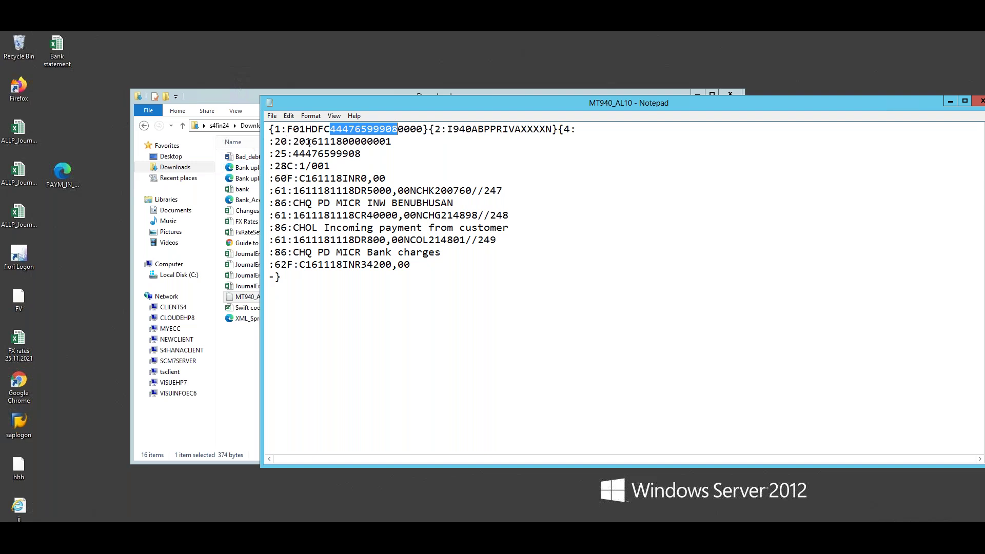
pyautogui.moveTo(270, 142); pyautogui.dragTo(293, 142)
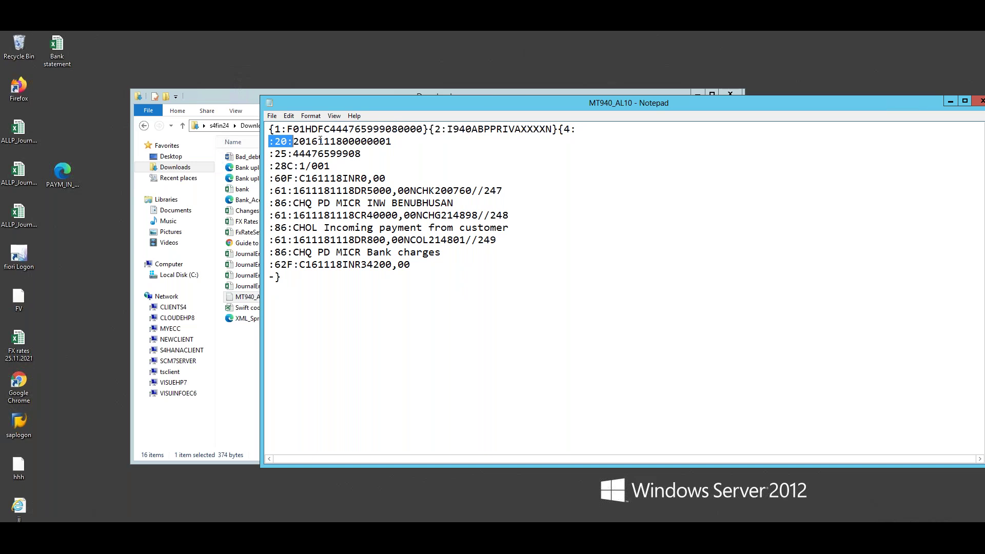
pyautogui.moveTo(318, 141)
pyautogui.mouseDown()
pyautogui.moveTo(287, 142)
pyautogui.moveTo(329, 142)
pyautogui.mouseUp()
pyautogui.doubleClick(304, 142)
pyautogui.click(298, 144)
pyautogui.moveTo(319, 142); pyautogui.dragTo(342, 141)
# Examine the account number in field 25, statement number in field 28C, and opening balance date in field 60F.
pyautogui.moveTo(291, 154); pyautogui.dragTo(266, 154)
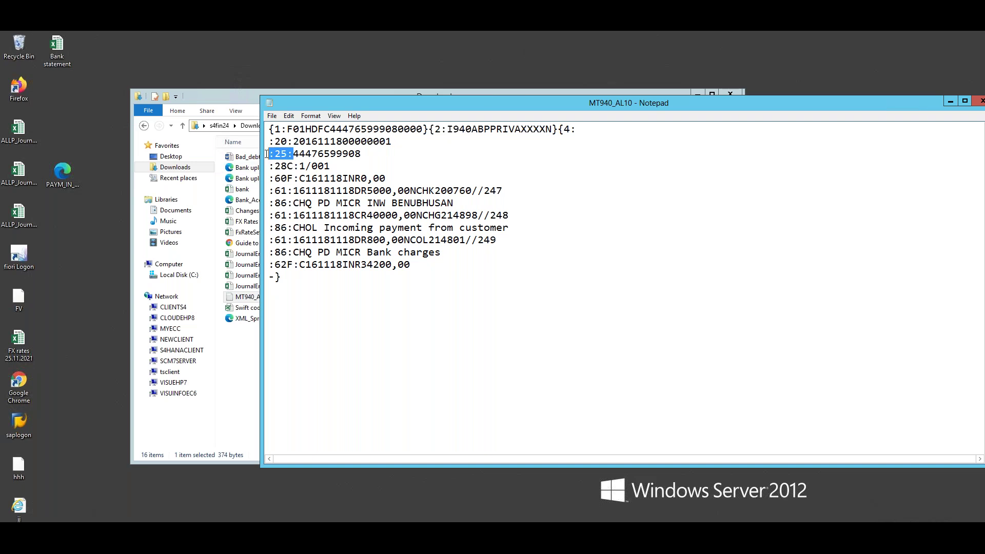
pyautogui.click(299, 154)
pyautogui.moveTo(293, 154); pyautogui.dragTo(350, 160)
pyautogui.click(280, 167)
pyautogui.moveTo(293, 166); pyautogui.dragTo(269, 166)
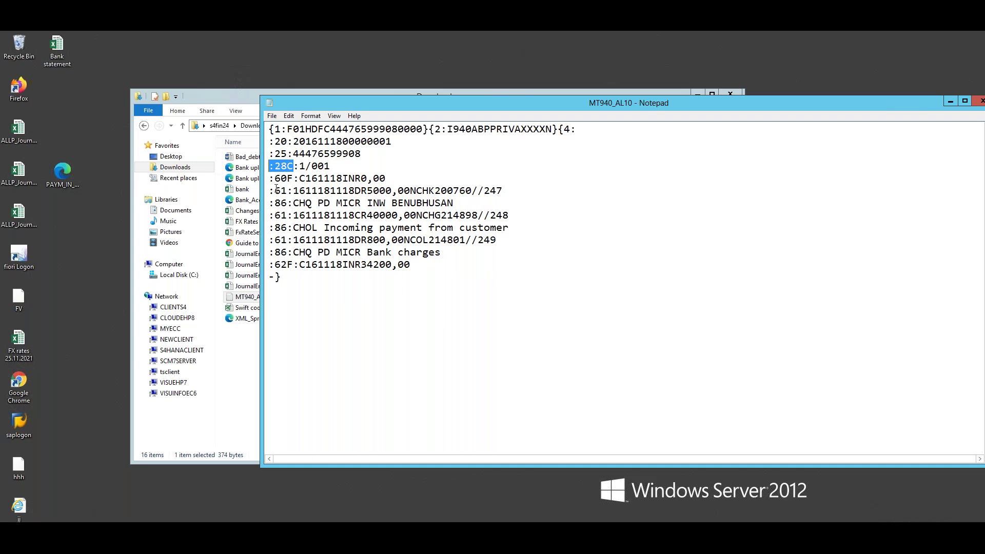
pyautogui.moveTo(299, 178); pyautogui.dragTo(269, 178)
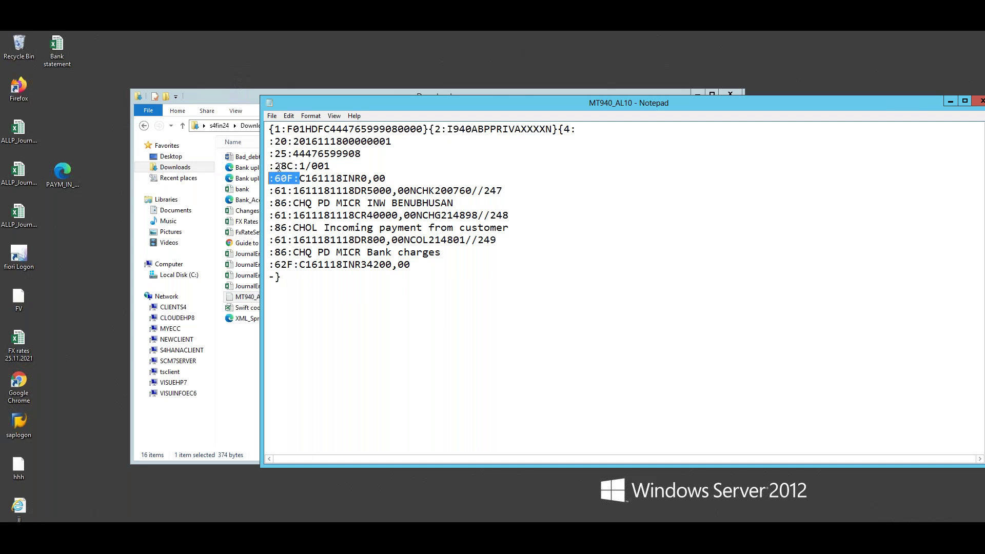
pyautogui.click(307, 177)
pyautogui.moveTo(319, 177)
pyautogui.mouseDown()
pyautogui.moveTo(303, 177)
pyautogui.moveTo(329, 177)
pyautogui.mouseUp()
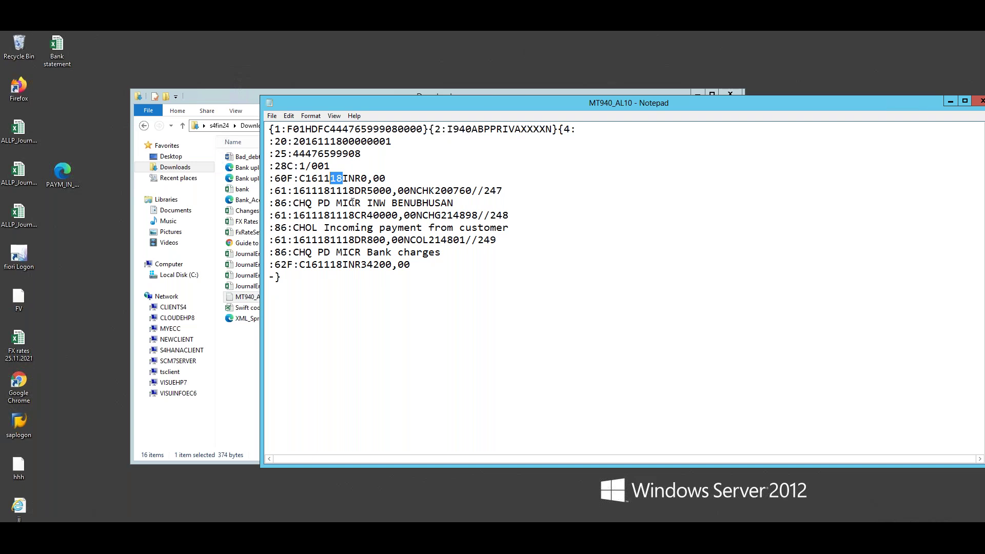
# Examine the first field 61 line's dates, debit indicator, NCHK code and cheque number, its field 86 narrative, and the second field 61 line.
pyautogui.moveTo(294, 191); pyautogui.dragTo(269, 190)
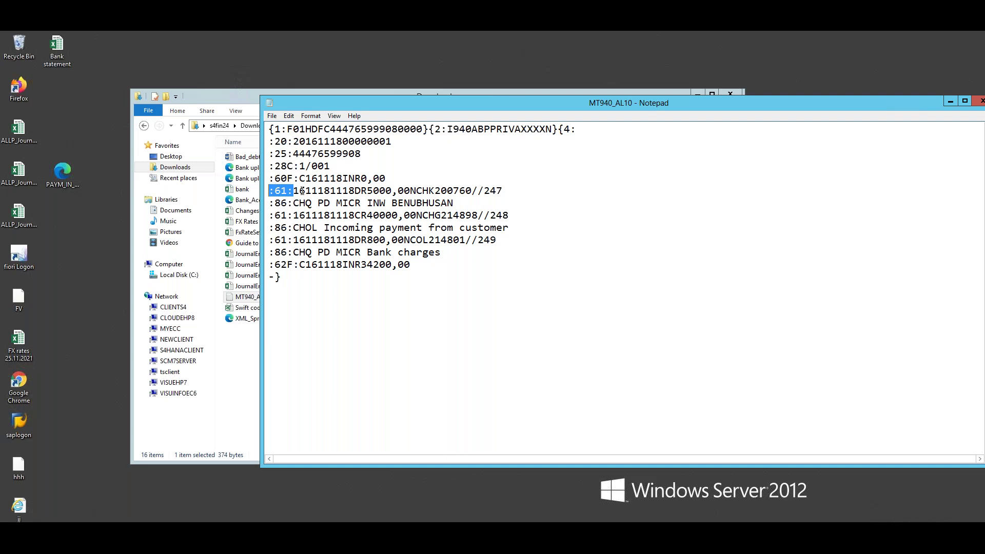
pyautogui.moveTo(307, 190); pyautogui.dragTo(293, 191)
pyautogui.moveTo(314, 189)
pyautogui.mouseDown()
pyautogui.moveTo(330, 190)
pyautogui.moveTo(318, 191)
pyautogui.mouseUp()
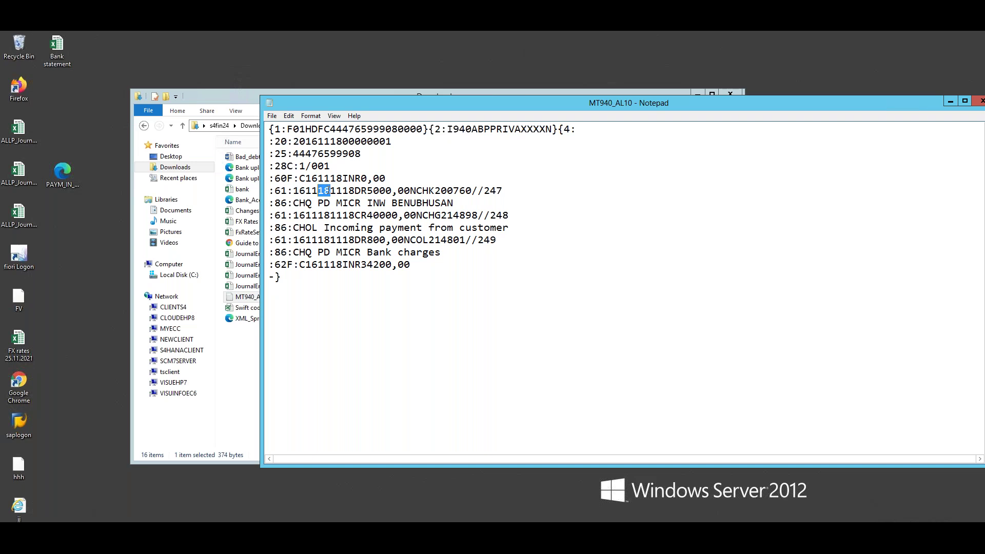
pyautogui.click(354, 191)
pyautogui.moveTo(347, 191); pyautogui.dragTo(355, 191)
pyautogui.moveTo(436, 190); pyautogui.dragTo(411, 190)
pyautogui.moveTo(435, 191); pyautogui.dragTo(472, 189)
pyautogui.moveTo(269, 215); pyautogui.dragTo(391, 215)
pyautogui.moveTo(454, 203); pyautogui.dragTo(276, 203)
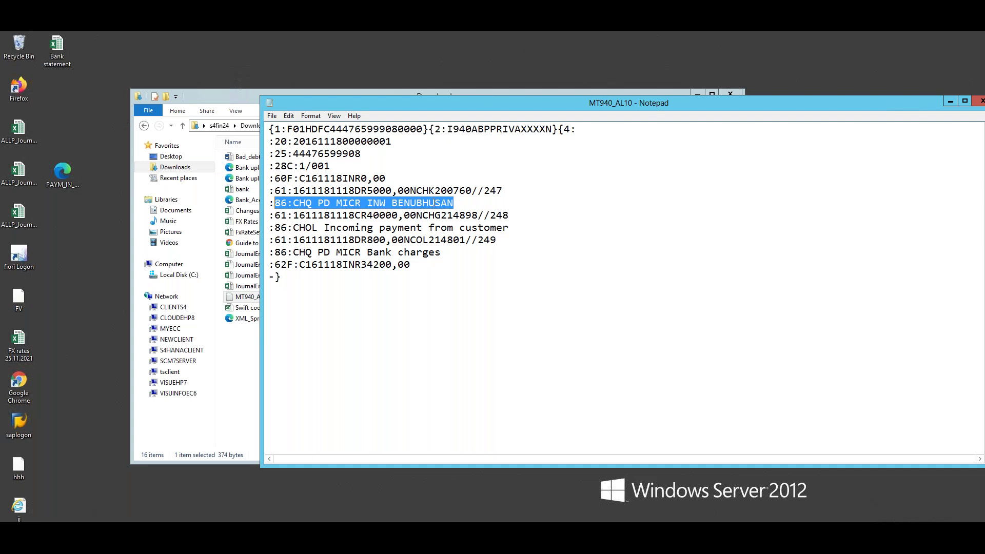
pyautogui.moveTo(471, 191); pyautogui.dragTo(439, 189)
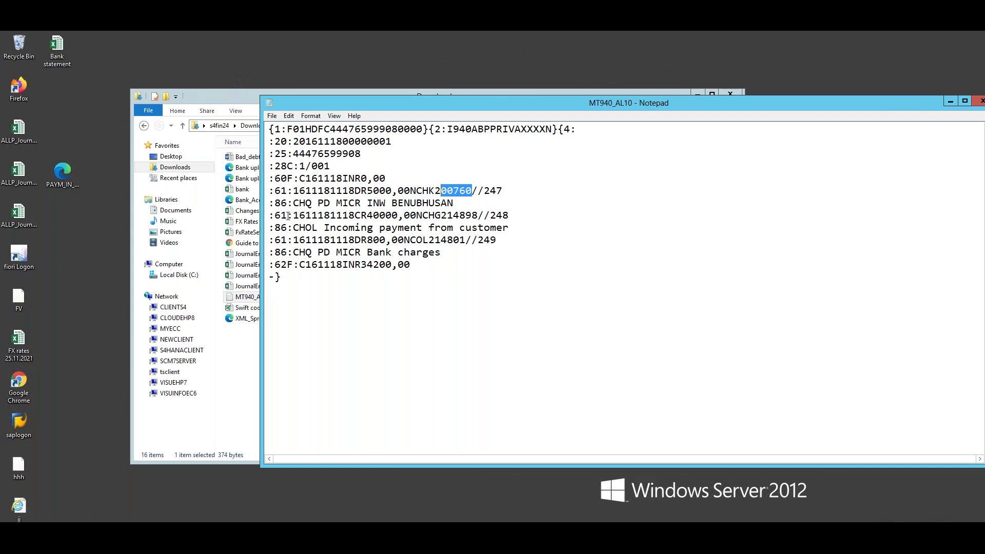
pyautogui.moveTo(294, 215); pyautogui.dragTo(274, 216)
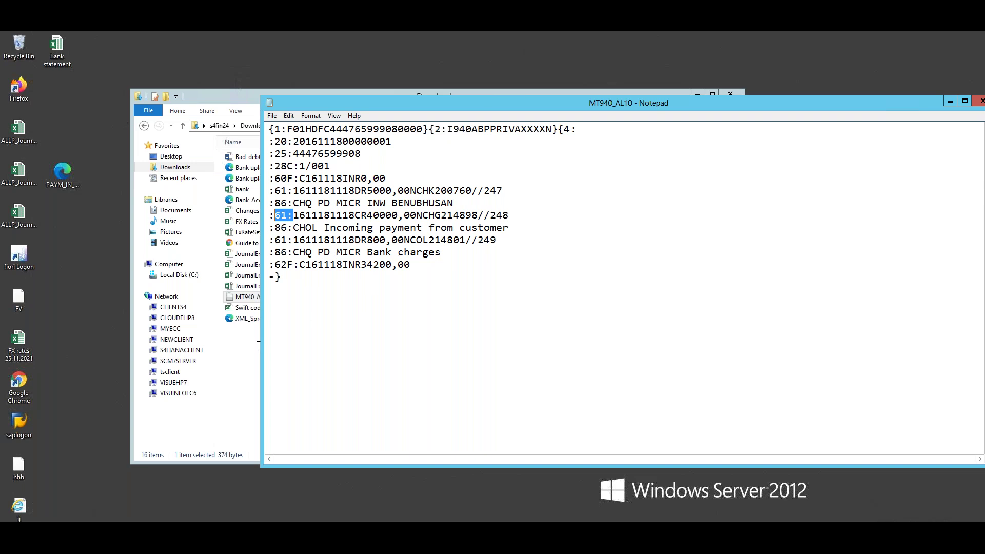
# Open the Guide to Read MT940 Statement PDF from the Downloads folder in Chrome and enlarge its pages for reading.
pyautogui.click(238, 369)
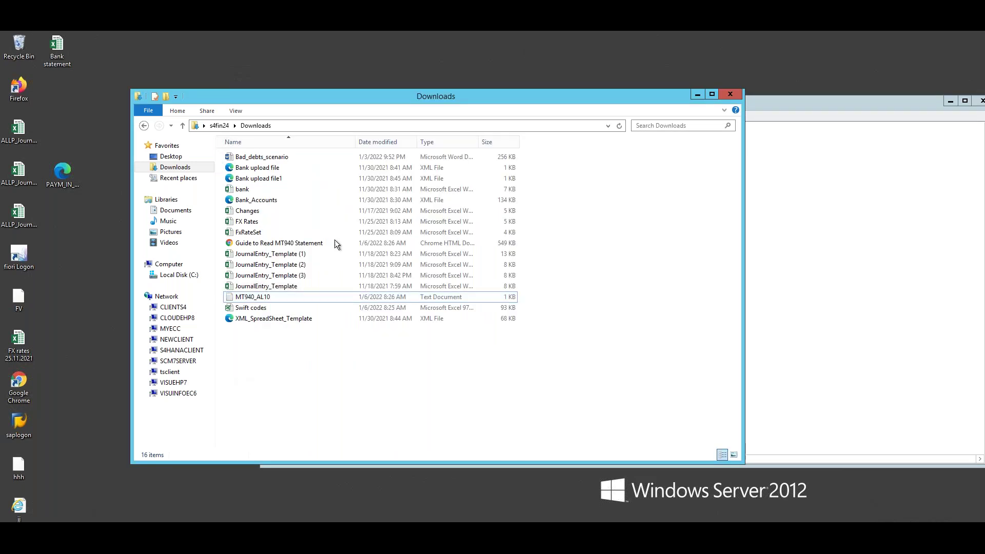
pyautogui.click(267, 244)
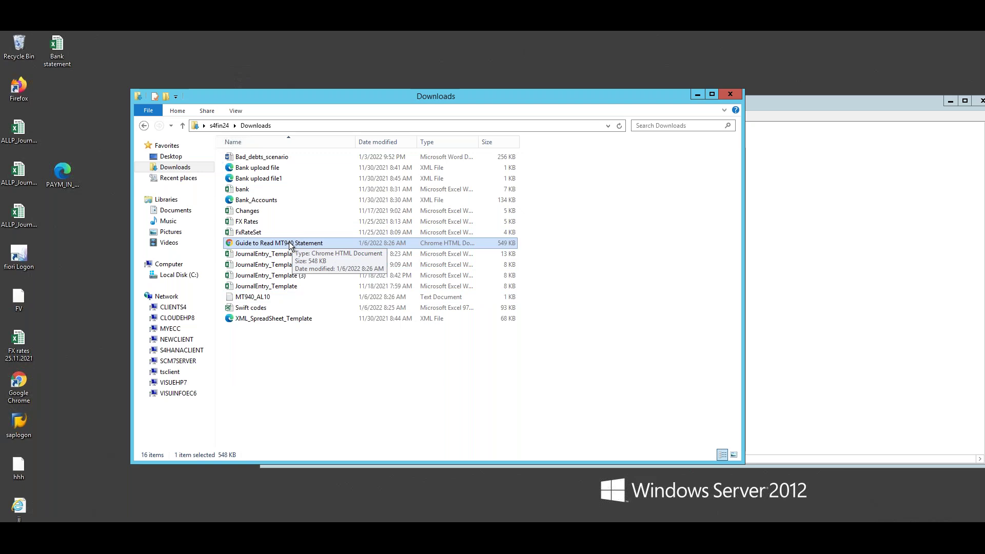
pyautogui.doubleClick(289, 242)
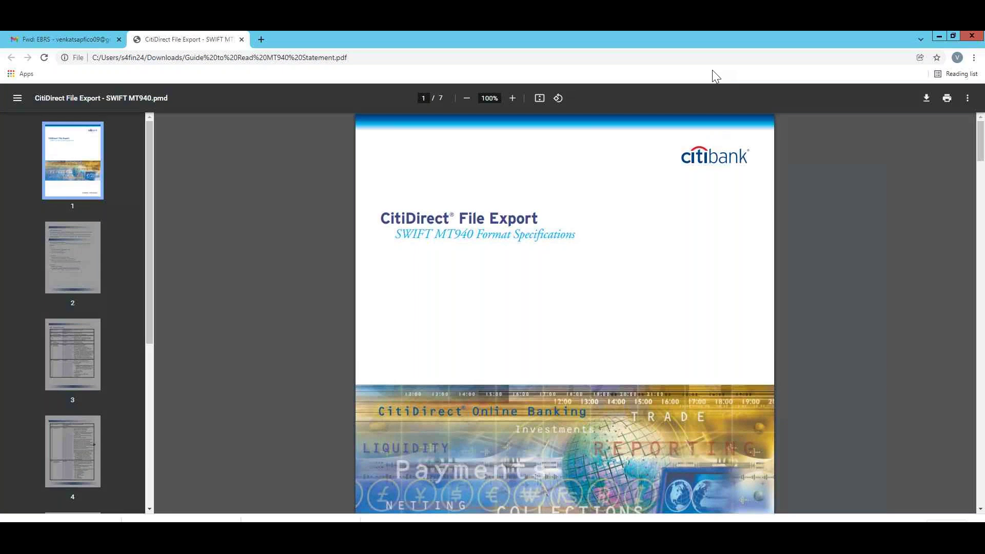
pyautogui.scroll(3, 509, 338)
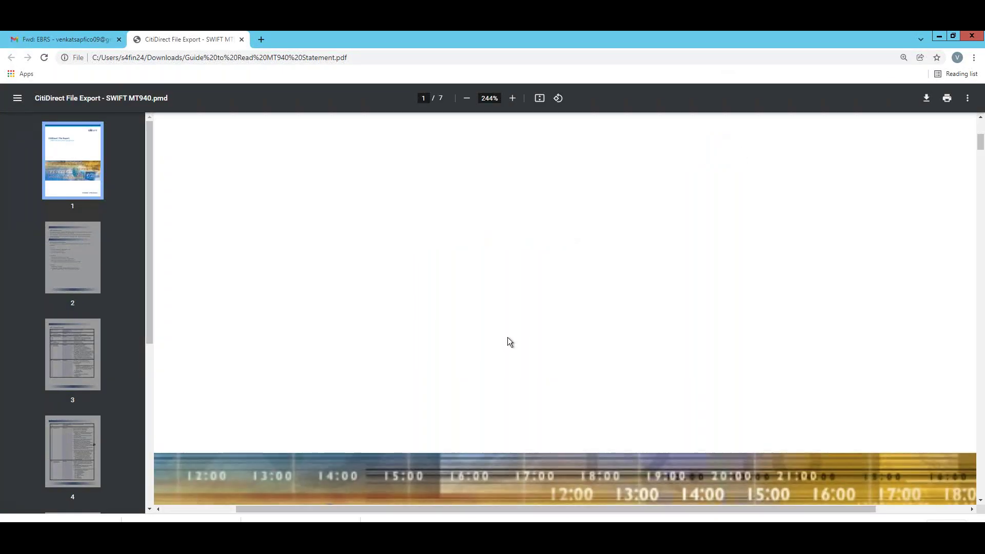
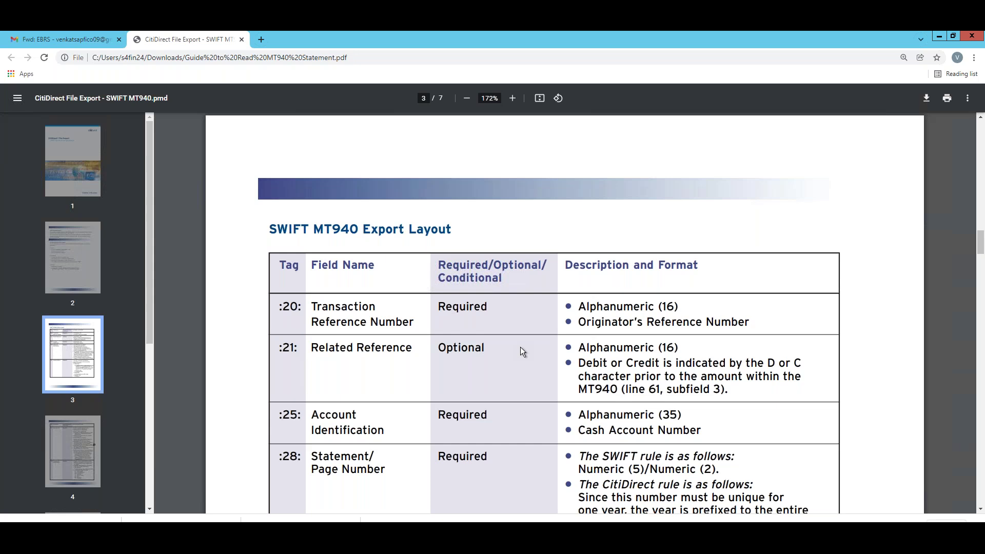
# Read the guide's SWIFT MT940 export layout from transaction reference tag 20 through forward available tag 65.
pyautogui.scroll(-12, 521, 347)
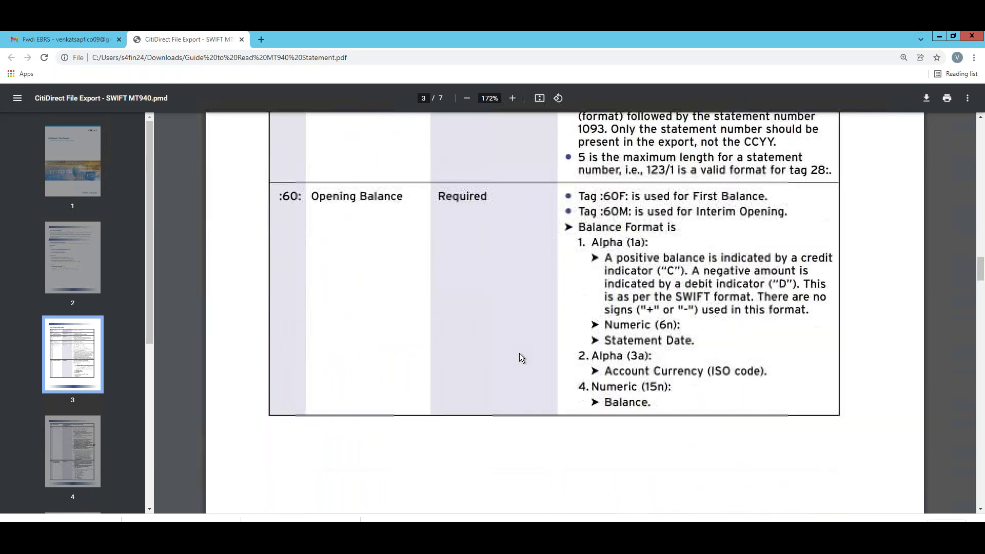
pyautogui.scroll(-1, 519, 353)
pyautogui.scroll(-5, 519, 353)
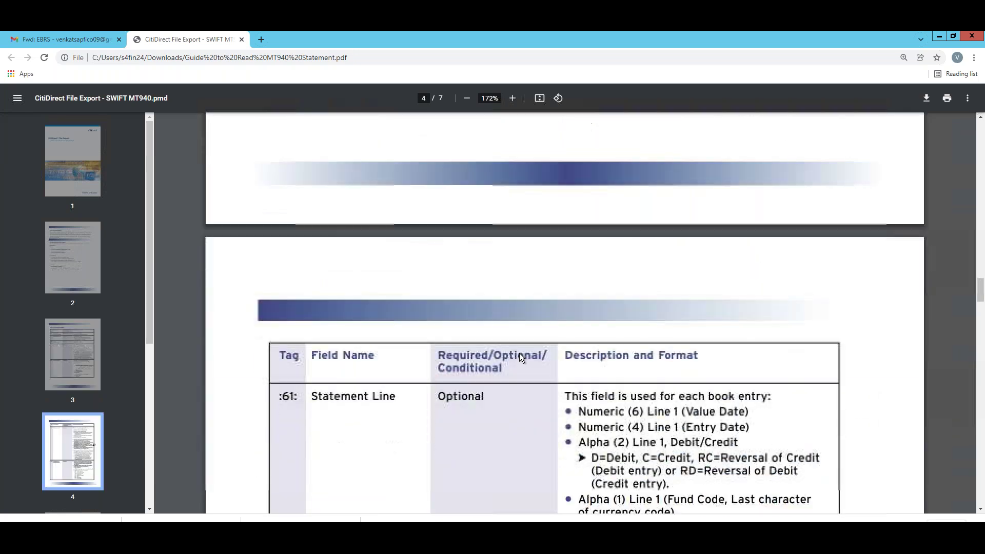
pyautogui.scroll(-5, 519, 353)
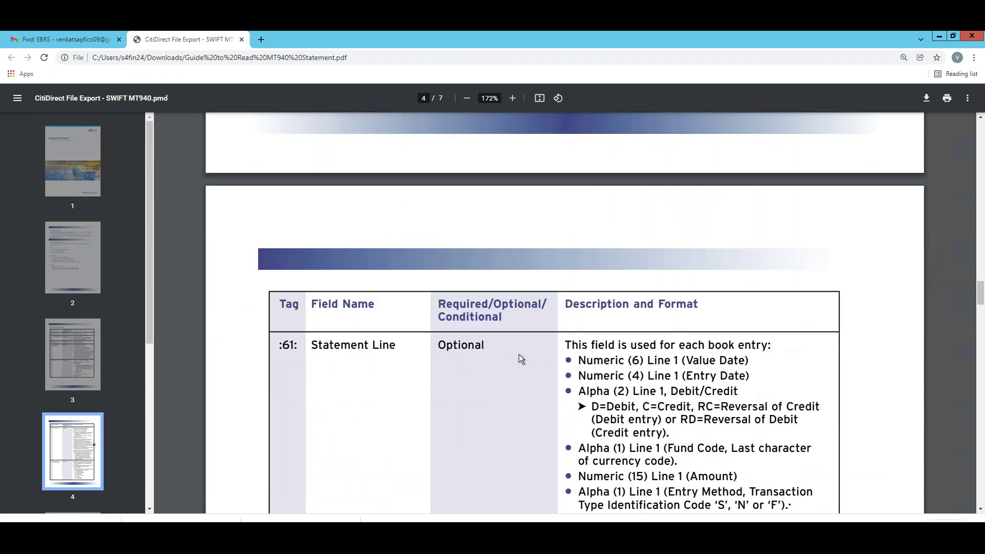
pyautogui.scroll(-5, 519, 355)
pyautogui.scroll(-9, 518, 355)
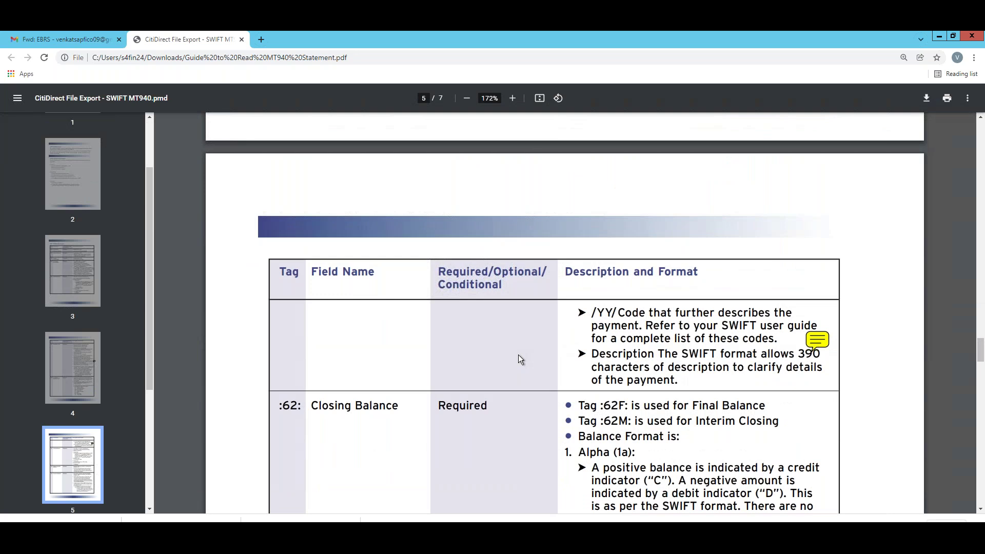
pyautogui.scroll(-4, 519, 355)
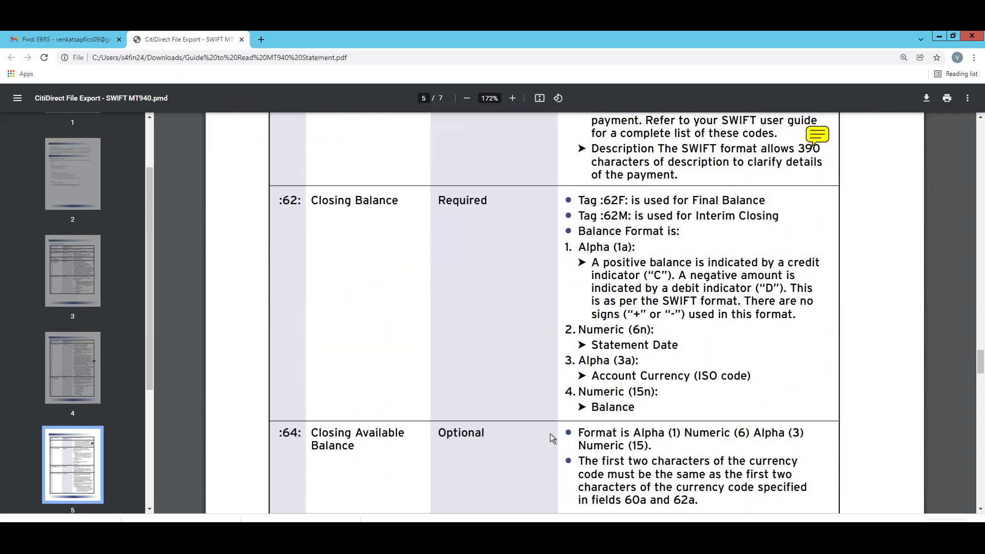
pyautogui.scroll(-3, 529, 397)
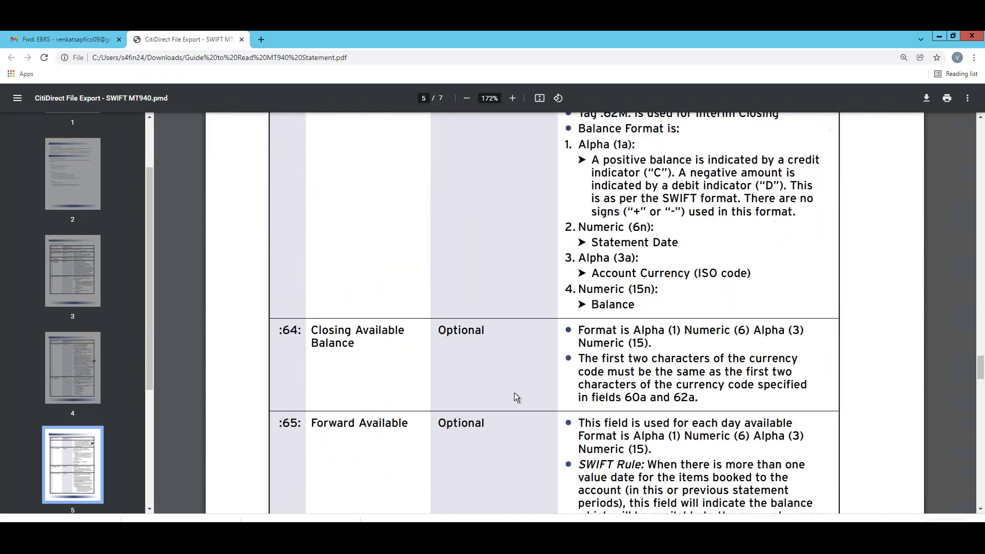
# Switch to the MT940_AL10 statement in Notepad and save a copy of it as MT940_ALLP in Downloads.
pyautogui.hotkey('alt', 'Tab')
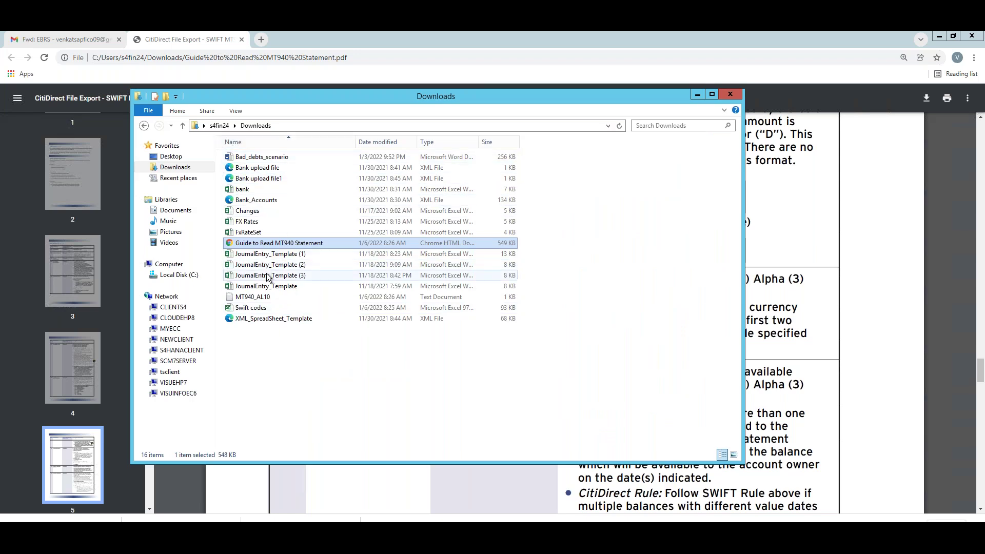
pyautogui.click(255, 299)
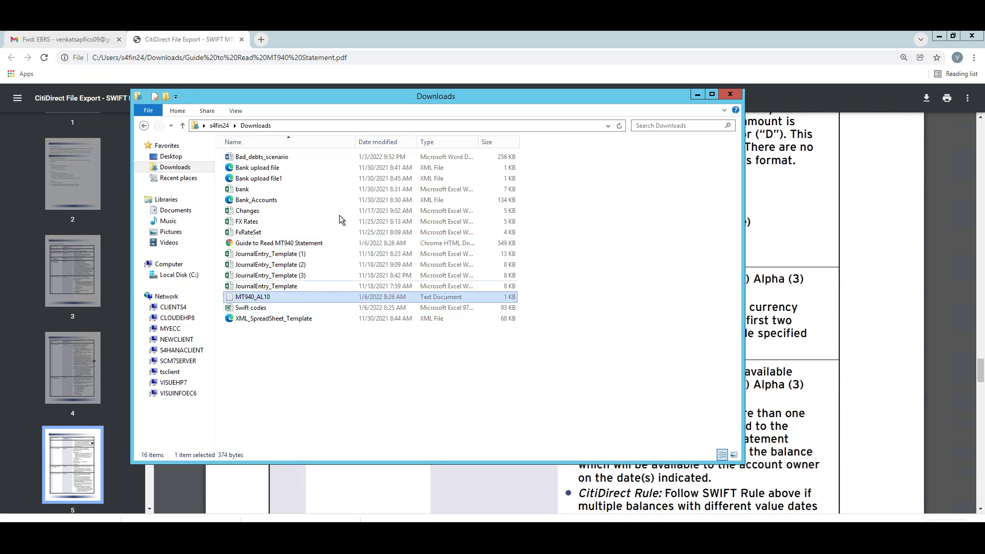
pyautogui.click(291, 245)
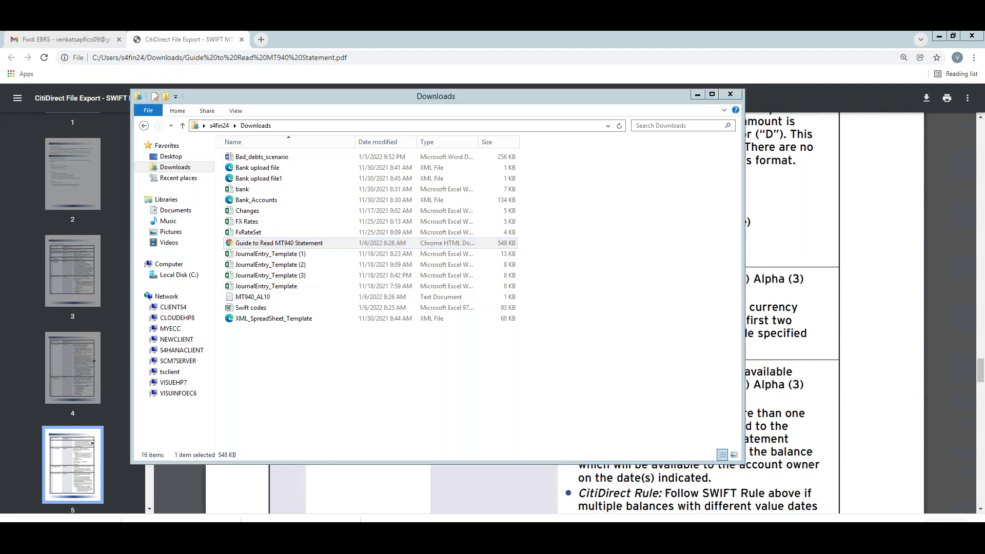
pyautogui.hotkey('alt', 'Tab')
pyautogui.click(271, 116)
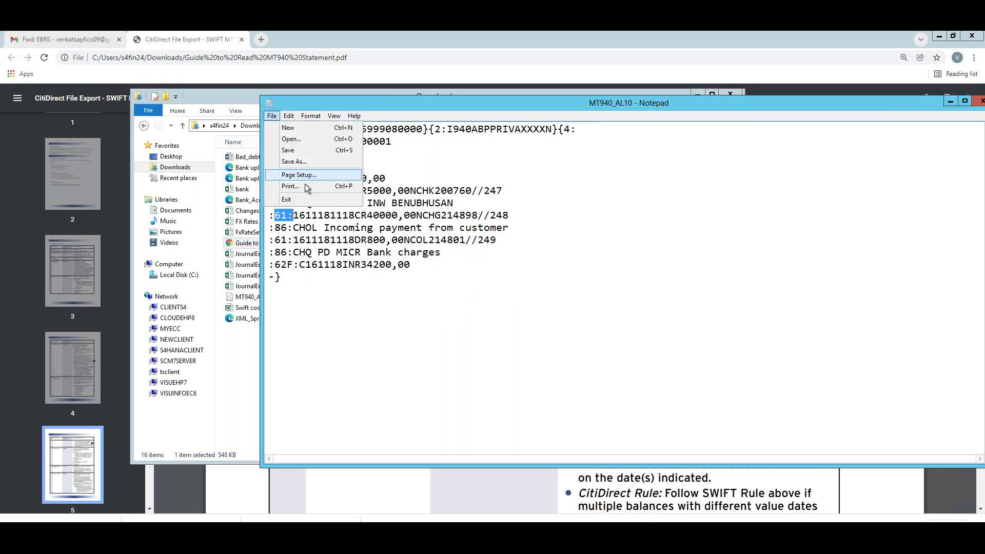
pyautogui.click(294, 161)
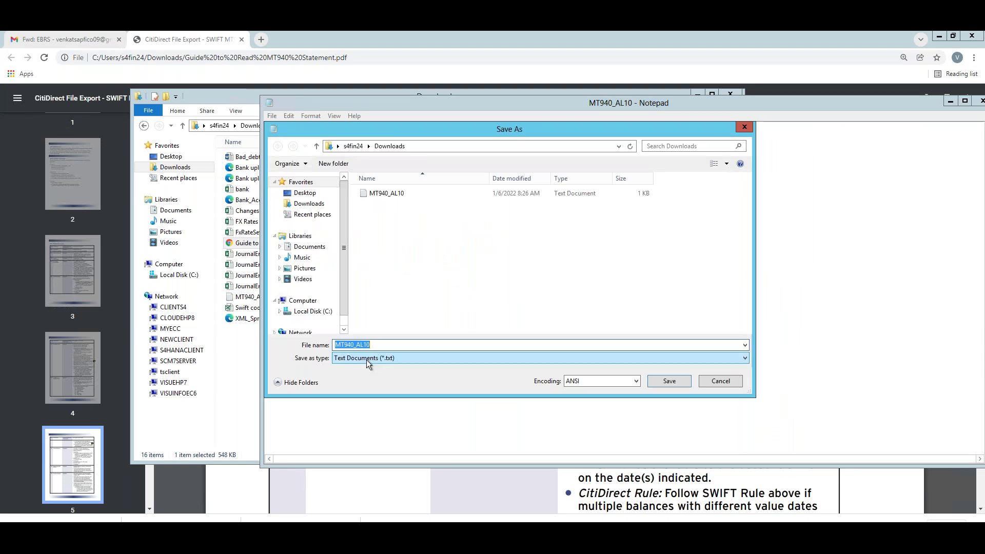
pyautogui.click(380, 344)
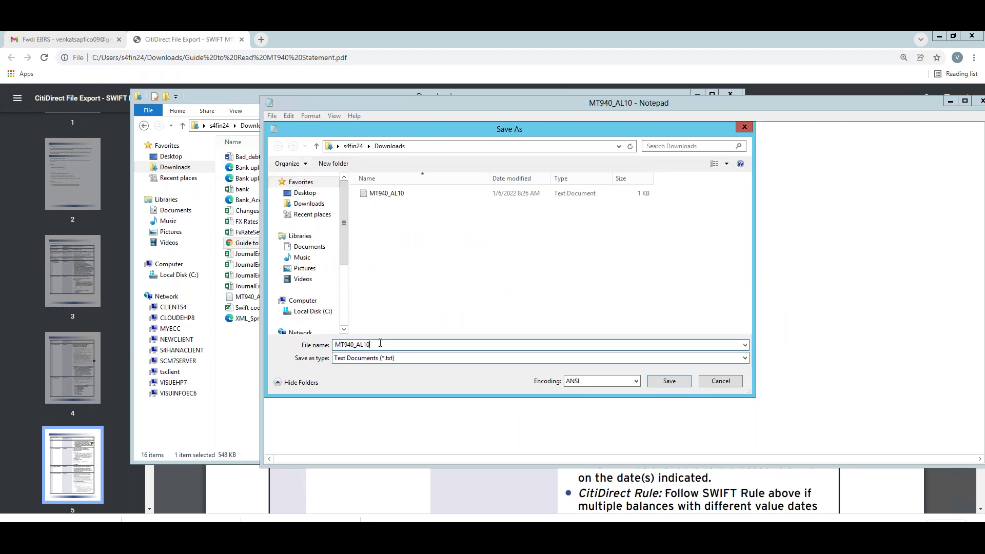
pyautogui.press('BackSpace')
pyautogui.press('BackSpace')
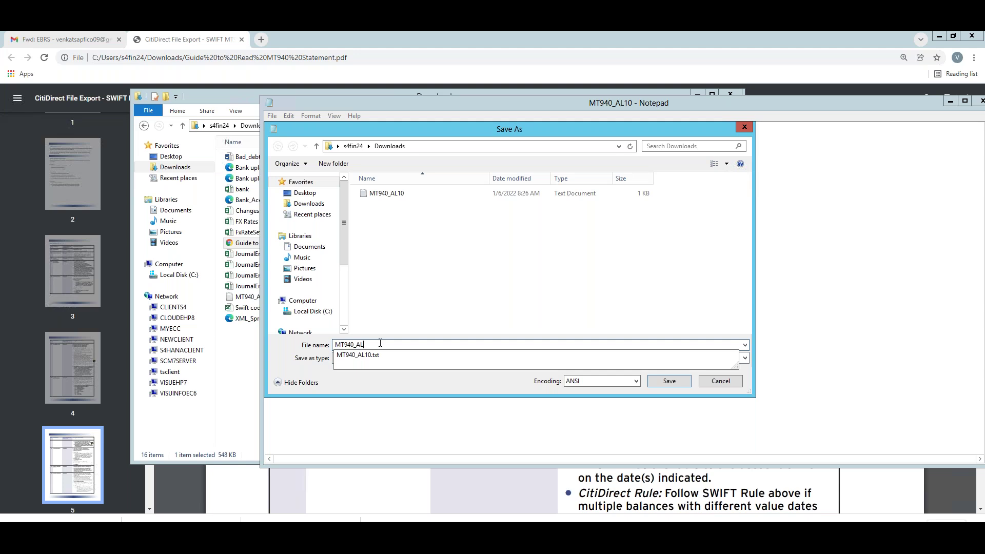
pyautogui.write('LP')
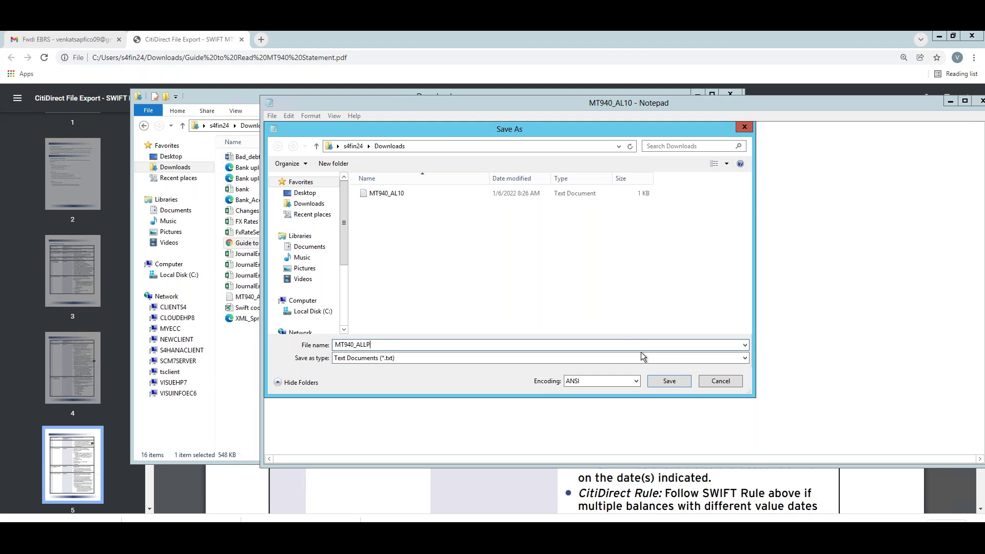
pyautogui.click(667, 381)
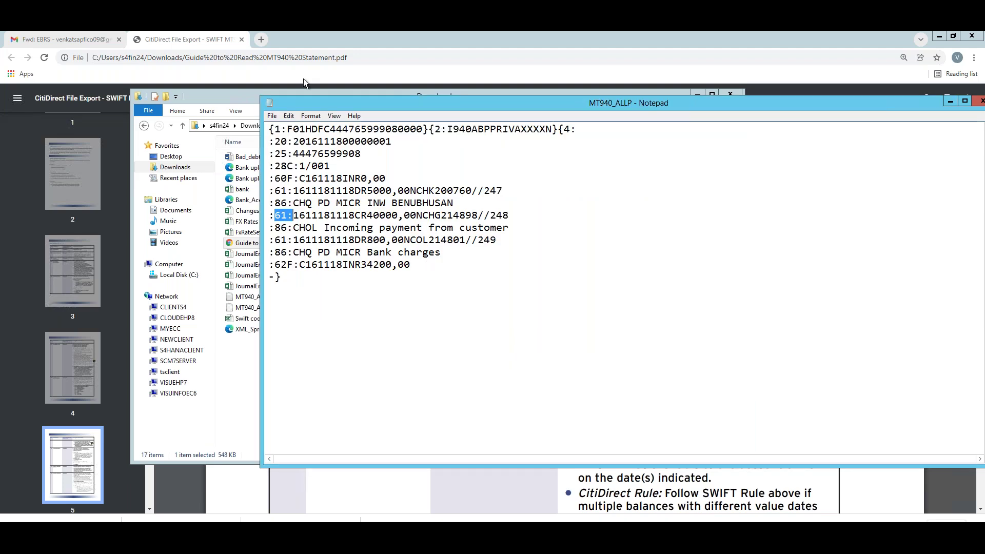
# Replace the bank code HDFC with SBI in the statement's first header block.
pyautogui.click(329, 129)
pyautogui.press('BackSpace')
pyautogui.press('BackSpace')
pyautogui.press('BackSpace')
pyautogui.press('BackSpace')
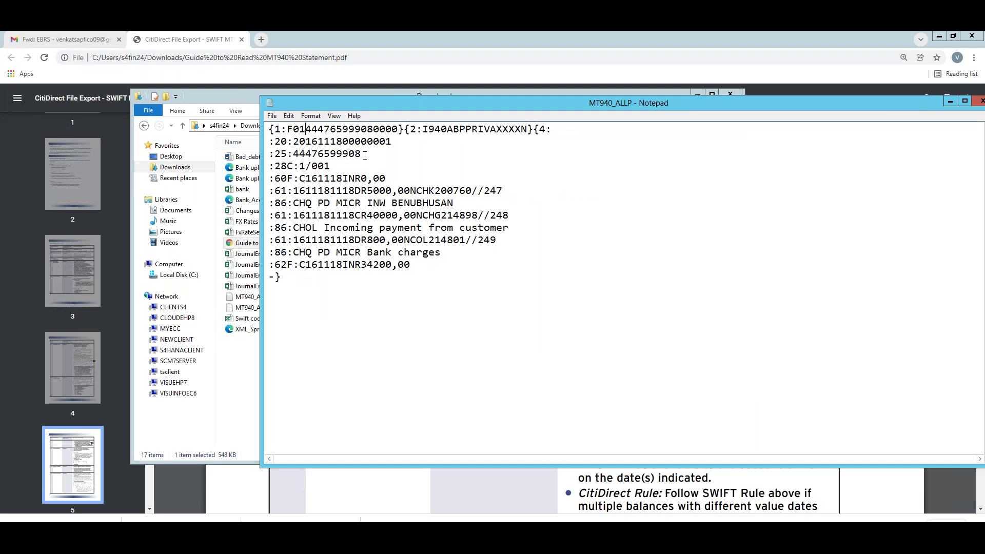
pyautogui.write('SB')
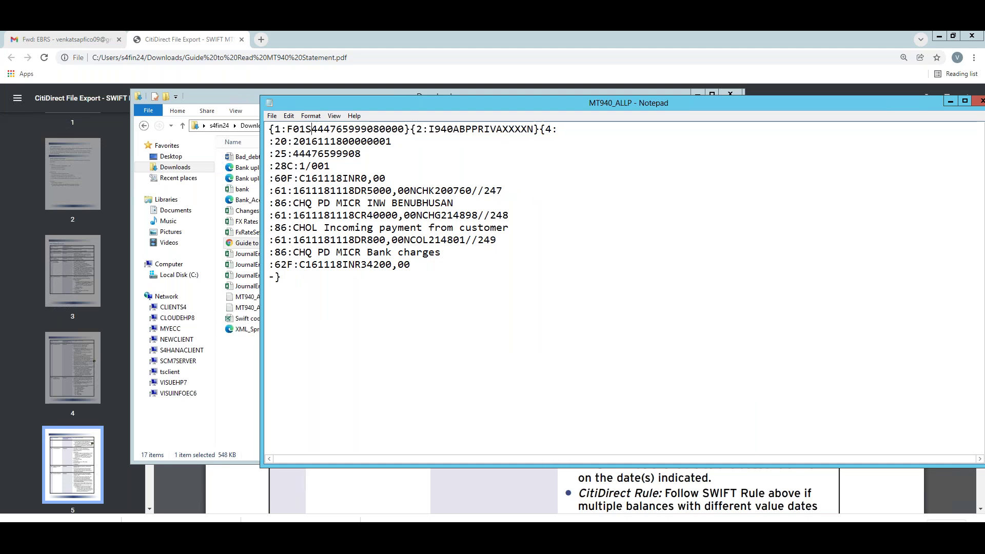
pyautogui.write('I')
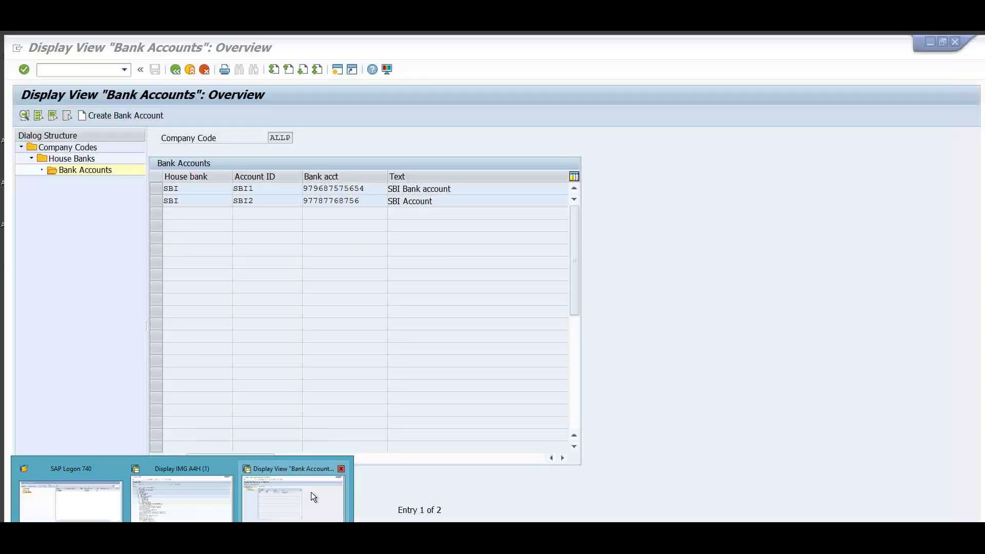
# Copy the SBI1 bank account number from SAP and replace the old account number in the statement's first header block with it.
pyautogui.click(311, 492)
pyautogui.moveTo(362, 184); pyautogui.dragTo(299, 184)
pyautogui.hotkey('ctrl', 'c')
pyautogui.click(300, 185)
pyautogui.hotkey('alt', 'Tab')
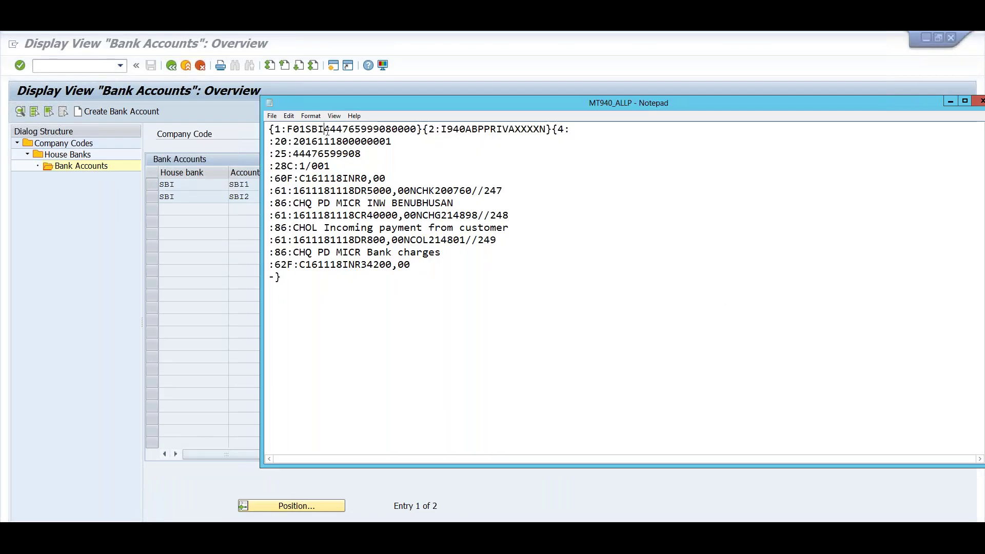
pyautogui.hotkey('shift', 'Right')
pyautogui.hotkey('shift', 'Right')
pyautogui.hotkey('shift', 'Right')
pyautogui.hotkey('shift', 'Right')
pyautogui.hotkey('shift', 'Right')
pyautogui.hotkey('shift', 'Right')
pyautogui.hotkey('shift', 'Right')
pyautogui.hotkey('shift', 'Right')
pyautogui.hotkey('shift', 'Right')
pyautogui.hotkey('shift', 'Right')
pyautogui.press('Delete')
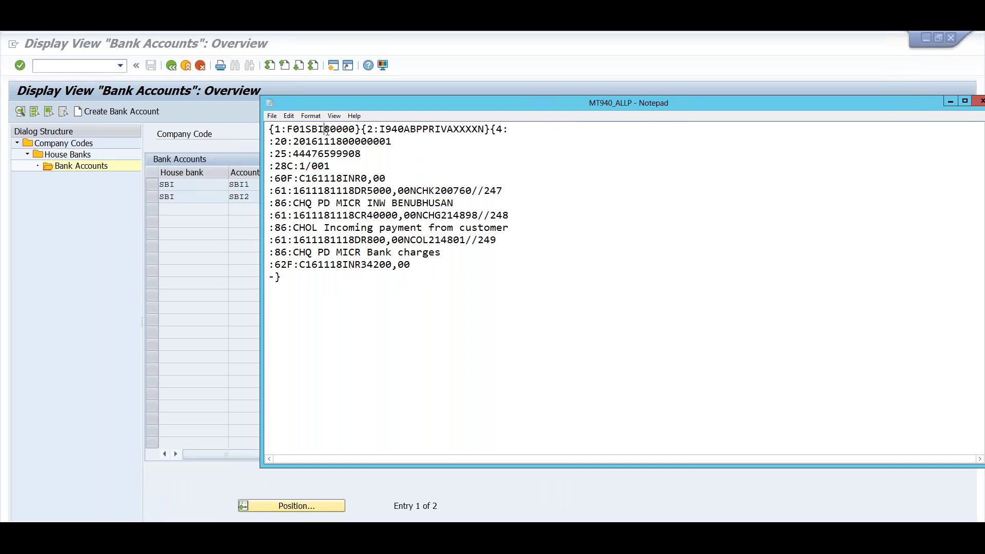
pyautogui.press('Delete')
pyautogui.hotkey('ctrl', 'v')
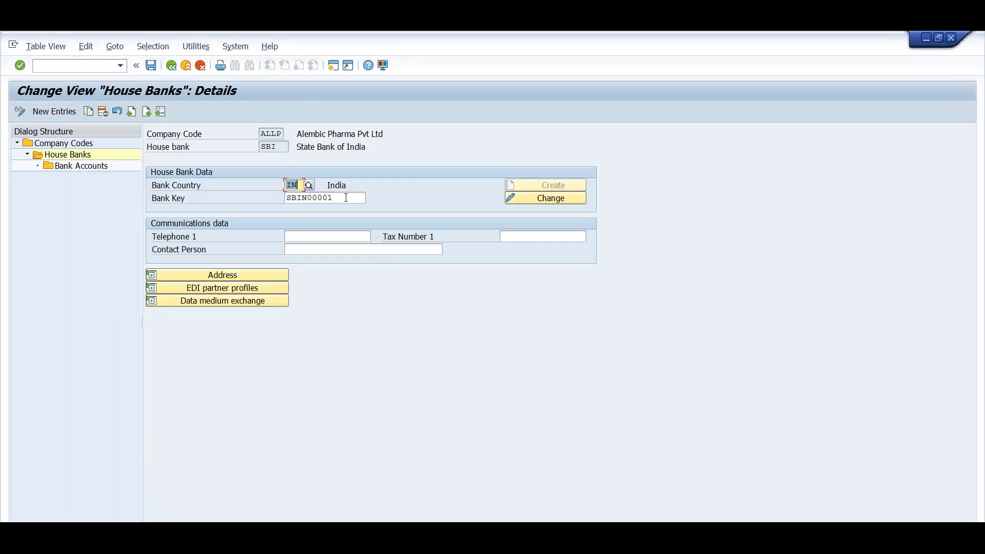
# Using the bank key of house bank SBI, change the identifier after I940 in the second header block to SBIN00001XXXXN.
pyautogui.press('Tab')
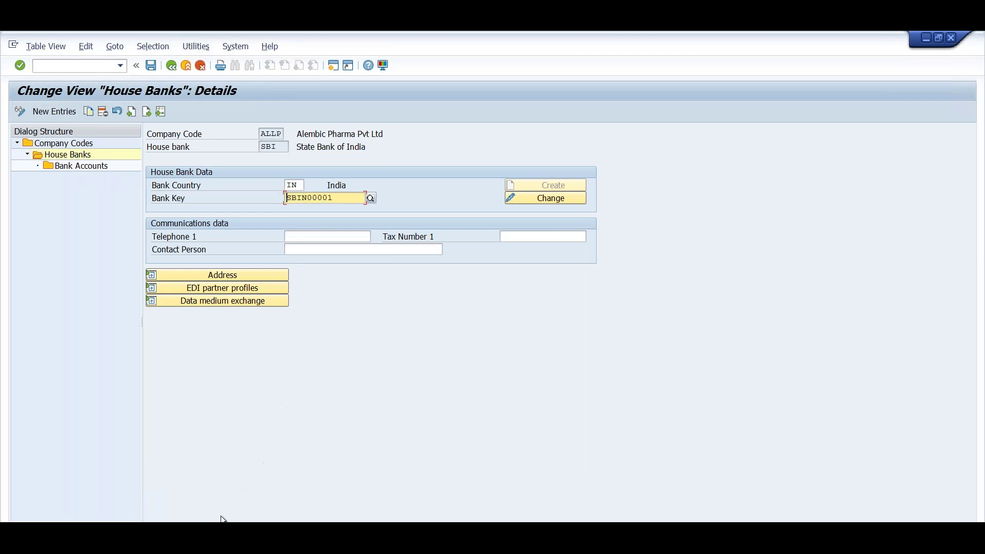
pyautogui.click(223, 520)
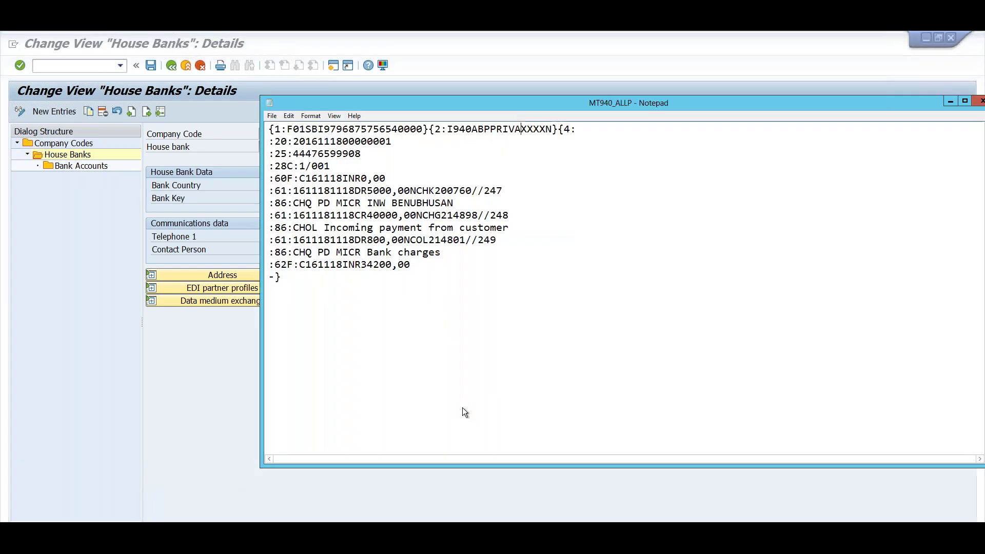
pyautogui.click(473, 129)
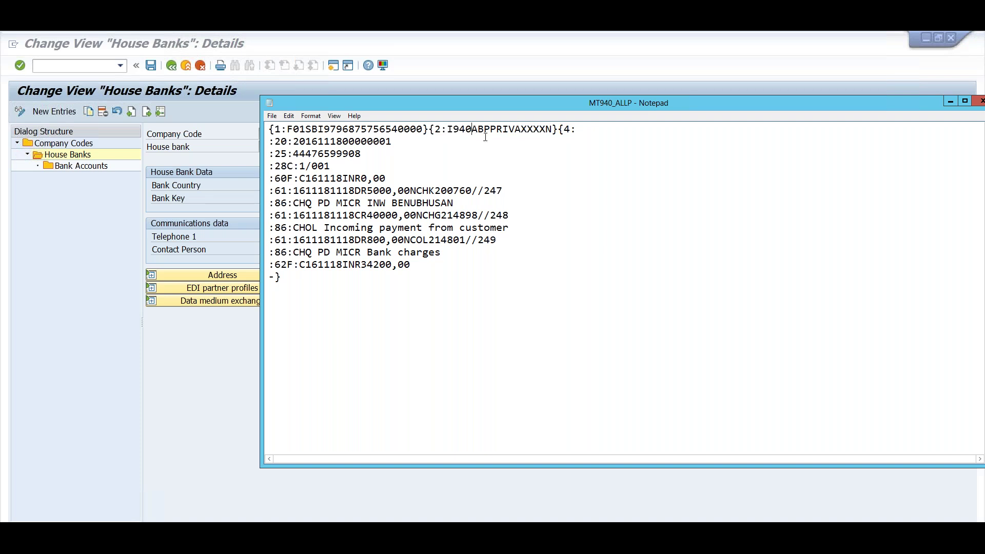
pyautogui.press('Delete')
pyautogui.press('Delete')
pyautogui.press('Delete')
pyautogui.press('Delete')
pyautogui.press('Delete')
pyautogui.press('Delete')
pyautogui.press('Delete')
pyautogui.press('Delete')
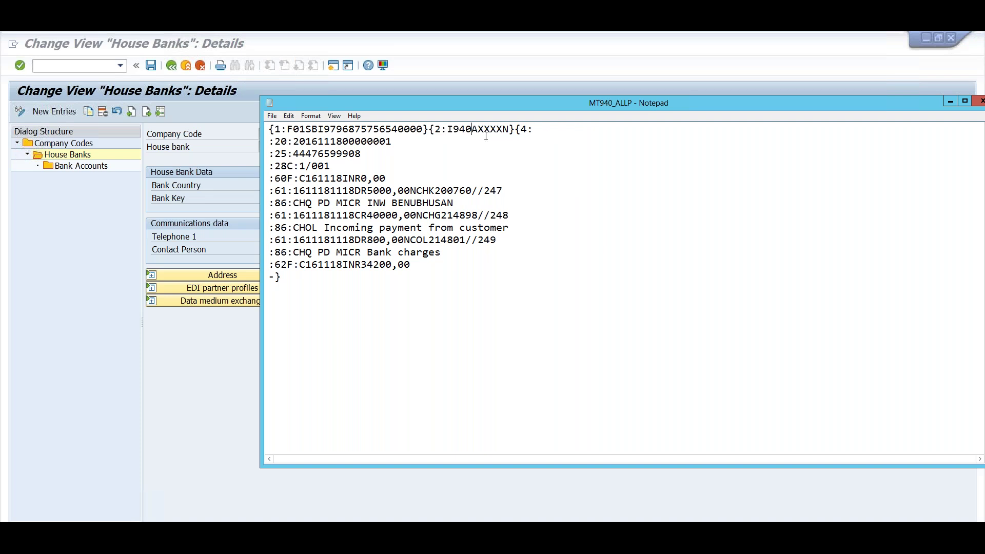
pyautogui.press('Delete')
pyautogui.write('SBIN00001')
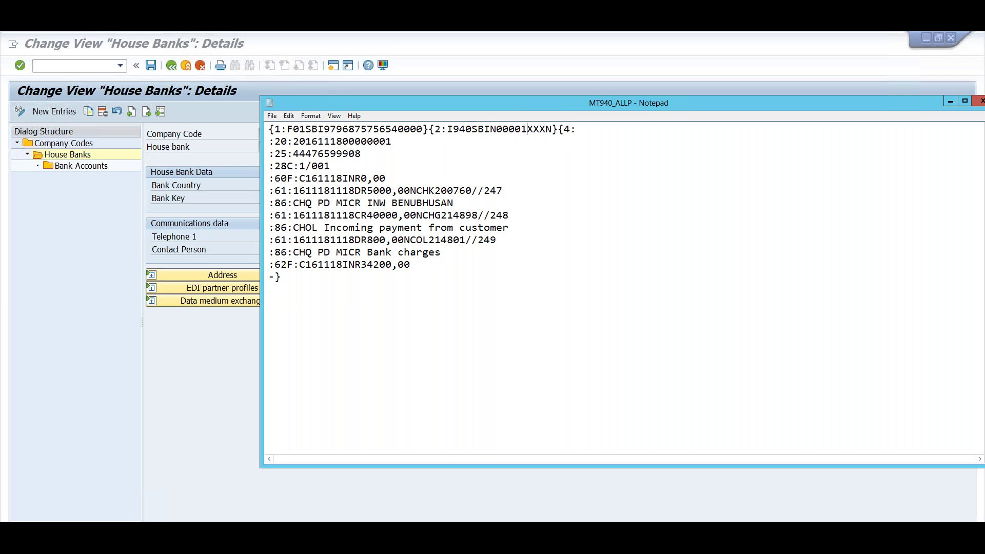
pyautogui.write('X')
# Change the date part of the field 20 reference to 20220106 and highlight the sequence number behind it.
pyautogui.click(318, 141)
pyautogui.press('BackSpace')
pyautogui.press('BackSpace')
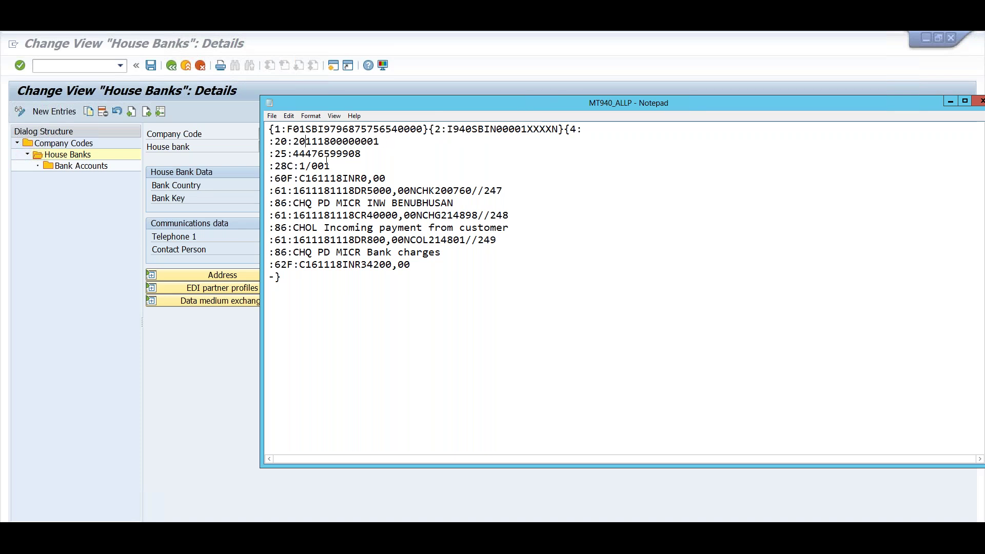
pyautogui.write('22')
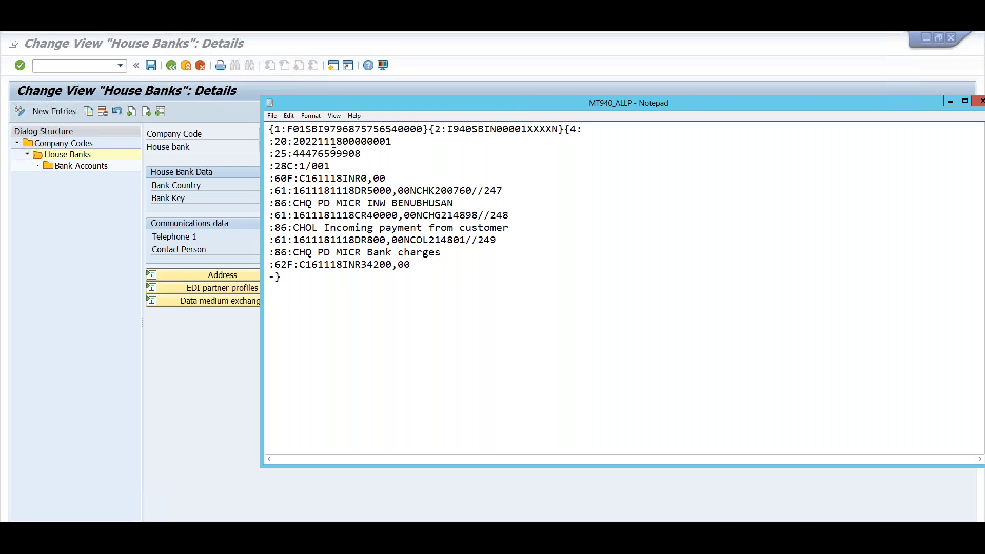
pyautogui.press('Right')
pyautogui.press('BackSpace')
pyautogui.write('0')
pyautogui.click(342, 144)
pyautogui.press('BackSpace')
pyautogui.press('BackSpace')
pyautogui.write('06')
pyautogui.moveTo(392, 142); pyautogui.dragTo(344, 145)
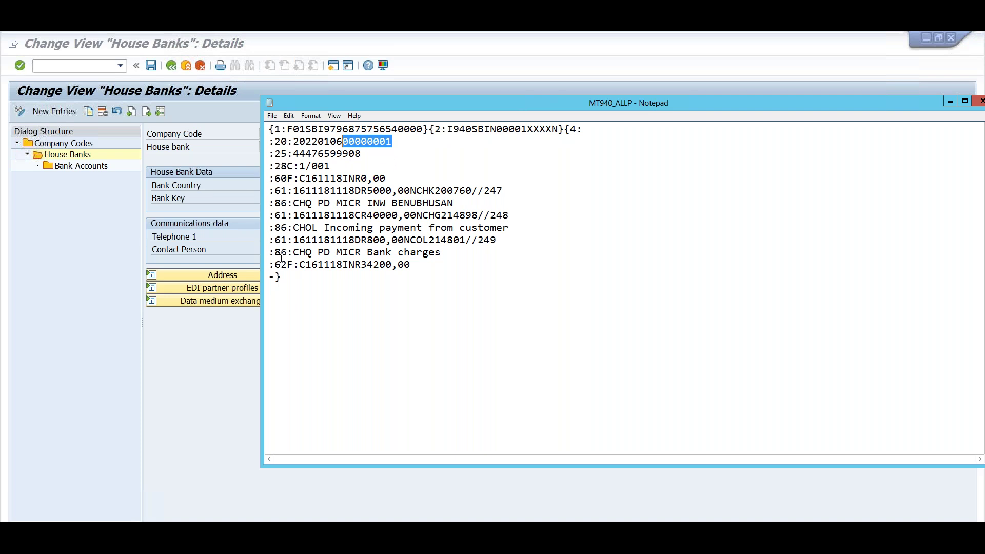
# Copy the SBI1 account number from SAP's bank accounts again and replace the account number in field 25 with it.
pyautogui.click(88, 256)
pyautogui.doubleClick(89, 167)
pyautogui.moveTo(364, 184); pyautogui.dragTo(294, 185)
pyautogui.hotkey('ctrl', 'c')
pyautogui.hotkey('alt', 'Tab')
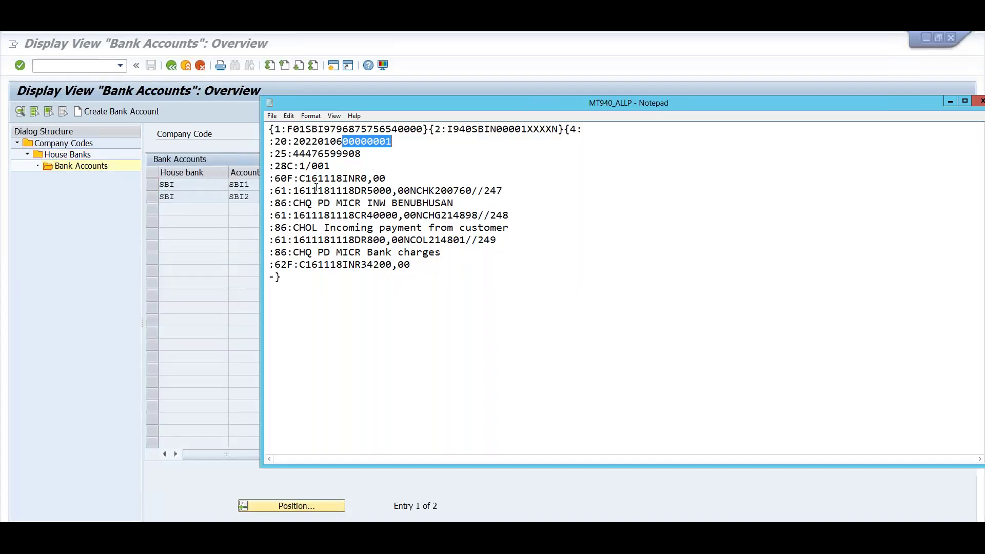
pyautogui.click(374, 159)
pyautogui.press('BackSpace')
pyautogui.press('BackSpace')
pyautogui.press('BackSpace')
pyautogui.press('BackSpace')
pyautogui.press('BackSpace')
pyautogui.press('BackSpace')
pyautogui.press('BackSpace')
pyautogui.press('BackSpace')
pyautogui.press('BackSpace')
pyautogui.press('BackSpace')
pyautogui.press('BackSpace')
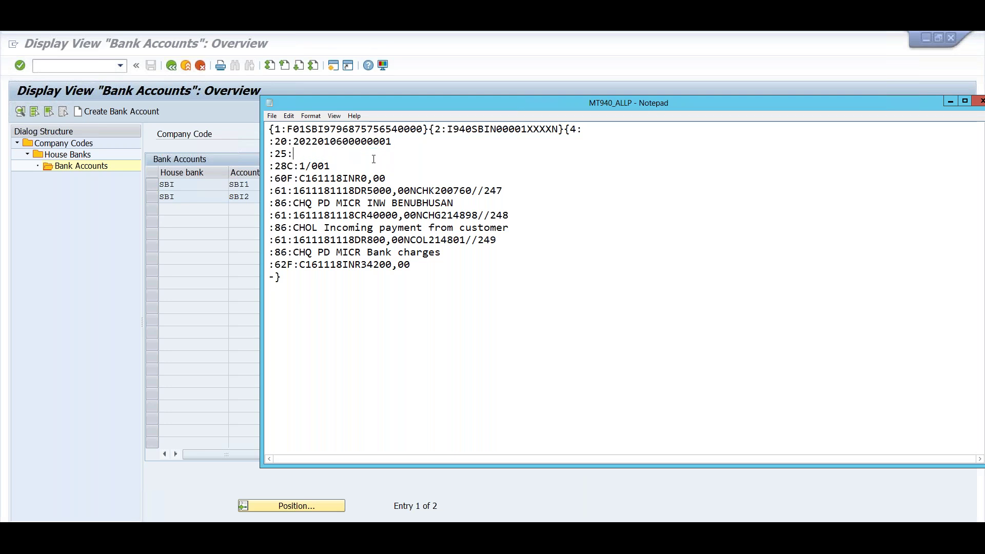
pyautogui.hotkey('ctrl', 'v')
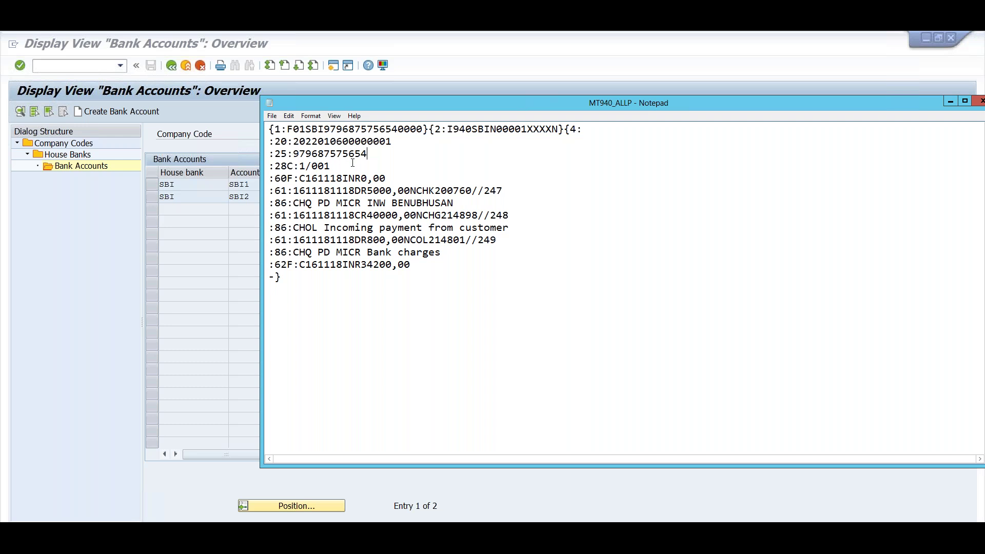
# Set the statement number in field 28C to 2.
pyautogui.click(310, 167)
pyautogui.hotkey('shift', 'Left')
pyautogui.write('2')
# Set the opening balance date in field 60F to 220106.
pyautogui.click(291, 182)
pyautogui.click(319, 181)
pyautogui.press('BackSpace')
pyautogui.press('BackSpace')
pyautogui.write('22')
pyautogui.click(329, 178)
pyautogui.press('BackSpace')
pyautogui.press('BackSpace')
pyautogui.write('0')
pyautogui.write('1')
pyautogui.press('BackSpace')
pyautogui.press('BackSpace')
pyautogui.write('06')
# Look up the closing balance in the Excel worksheet and set the opening balance amount in field 60F to 296500.
pyautogui.click(362, 178)
pyautogui.click(115, 522)
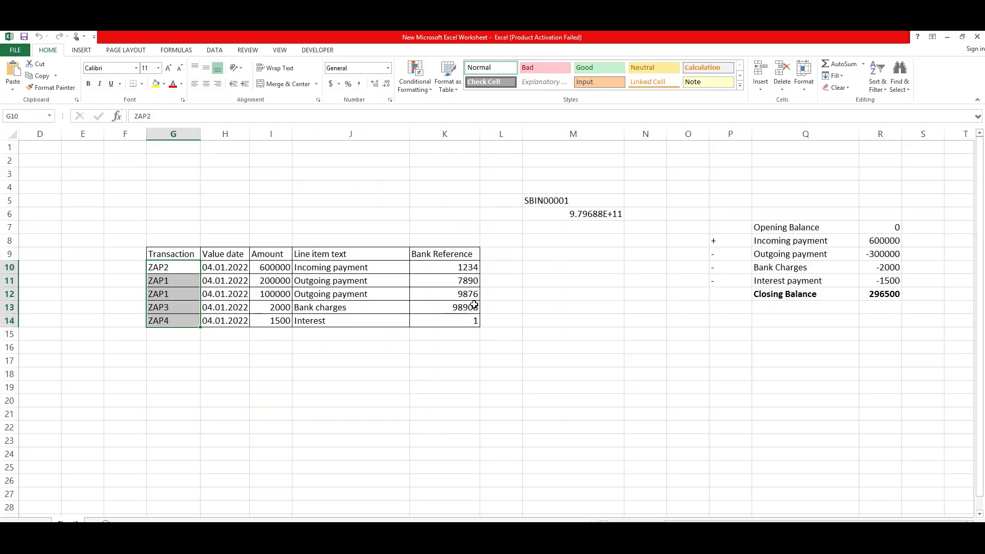
pyautogui.click(889, 296)
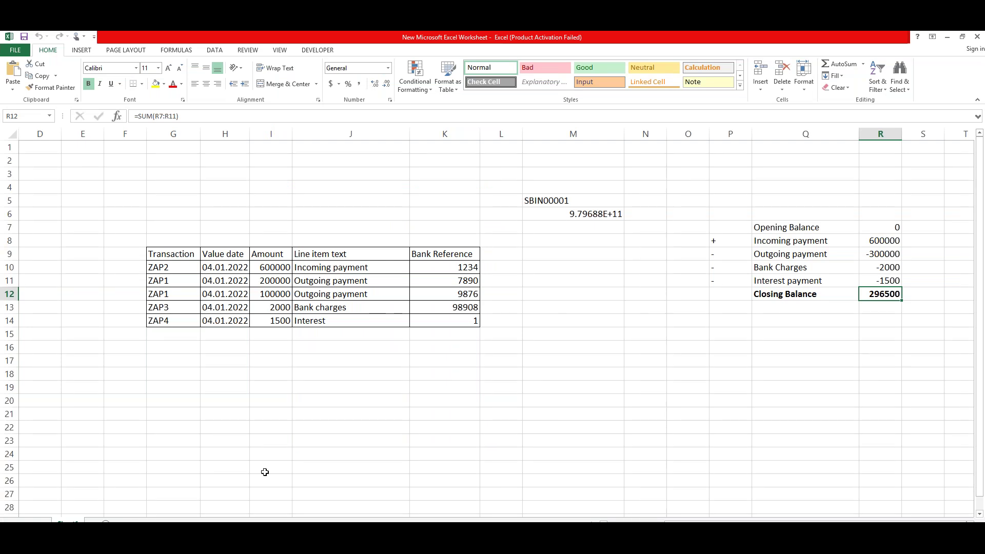
pyautogui.hotkey('alt', 'Tab')
pyautogui.hotkey('alt', 'Tab')
pyautogui.moveTo(182, 533)
pyautogui.hotkey('alt', 'Tab')
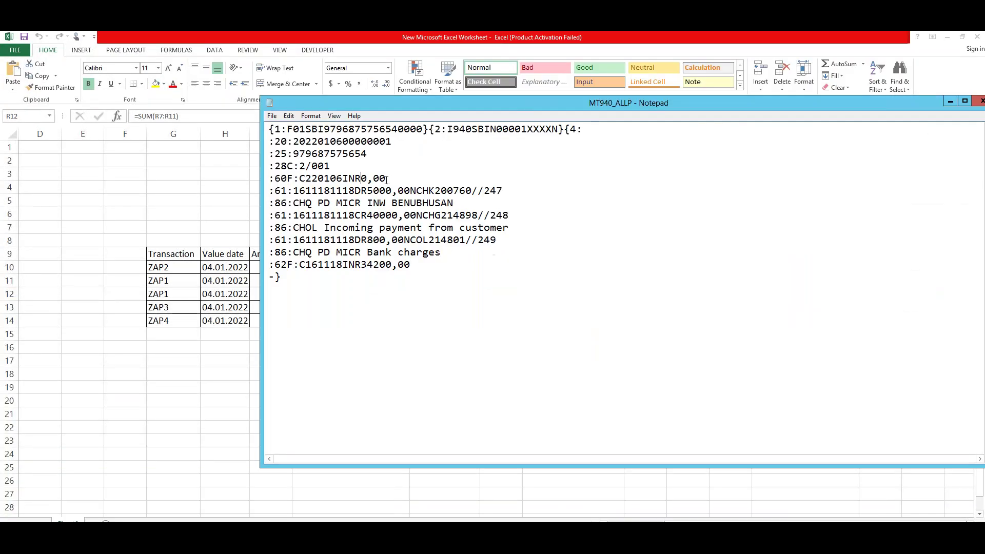
pyautogui.write('296500')
pyautogui.press('Delete')
# Set the value date of the first field 61 line to 220106.
pyautogui.click(306, 190)
pyautogui.press('BackSpace')
pyautogui.press('BackSpace')
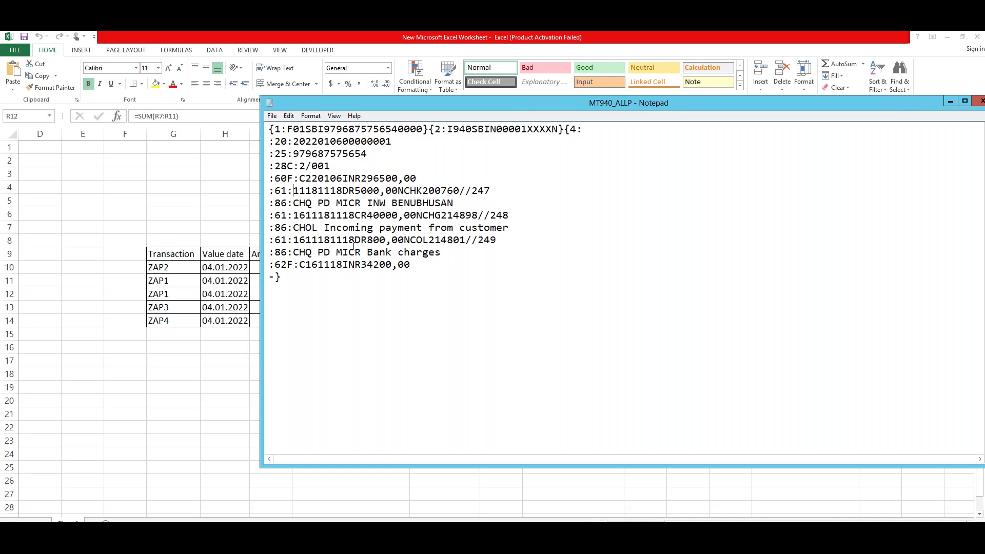
pyautogui.write('22')
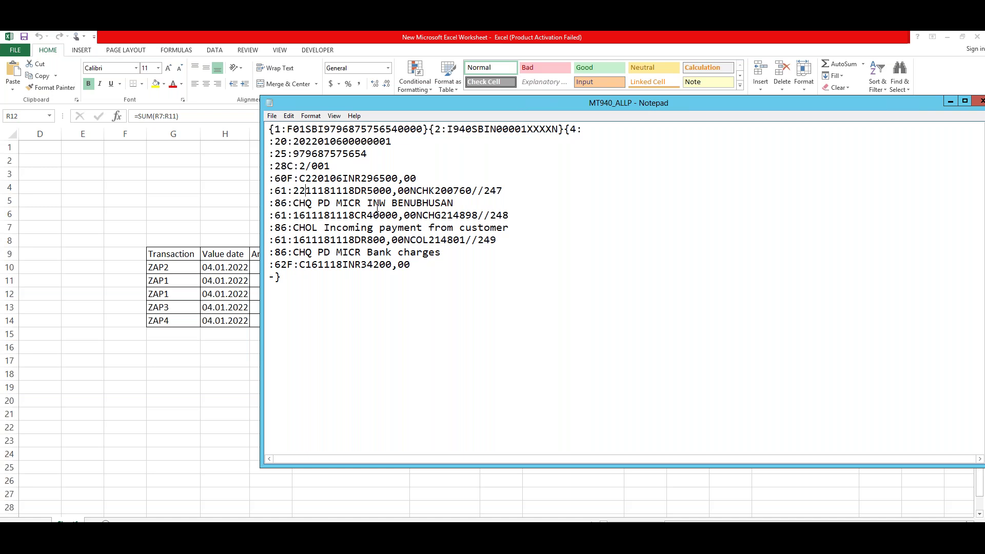
pyautogui.press('Delete')
pyautogui.press('Delete')
pyautogui.write('01')
pyautogui.press('Delete')
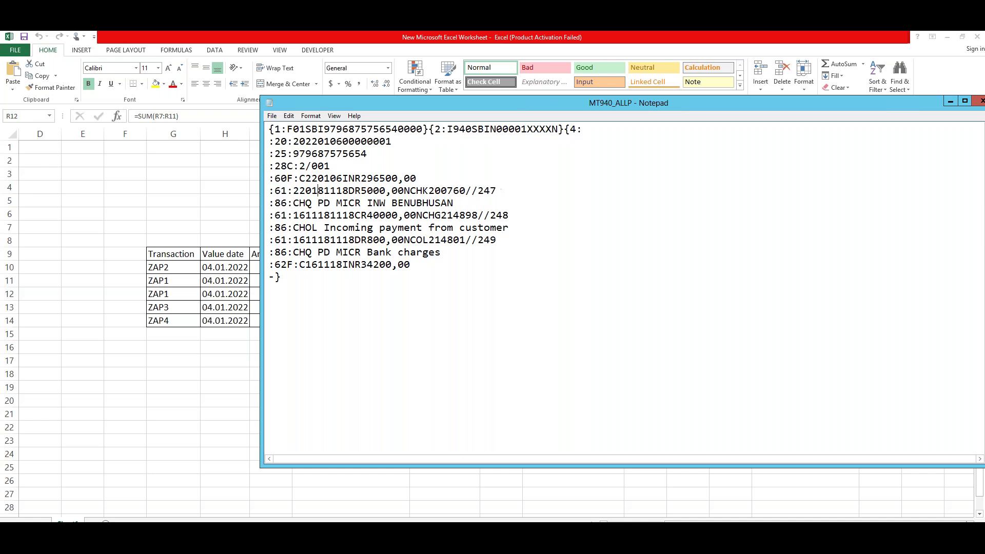
pyautogui.press('Delete')
pyautogui.write('06')
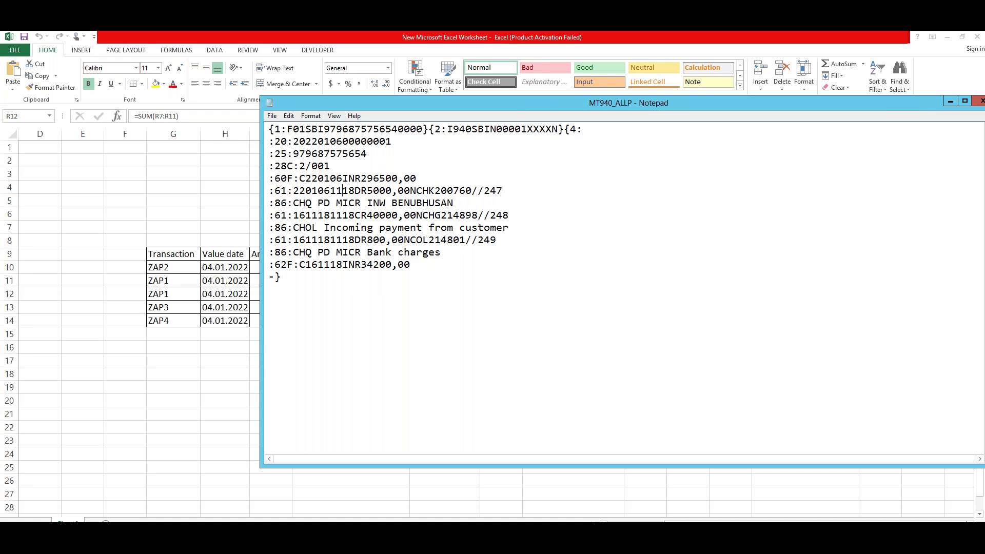
# Set the entry date behind the value date in the first field 61 line to 0106.
pyautogui.press('BackSpace')
pyautogui.press('BackSpace')
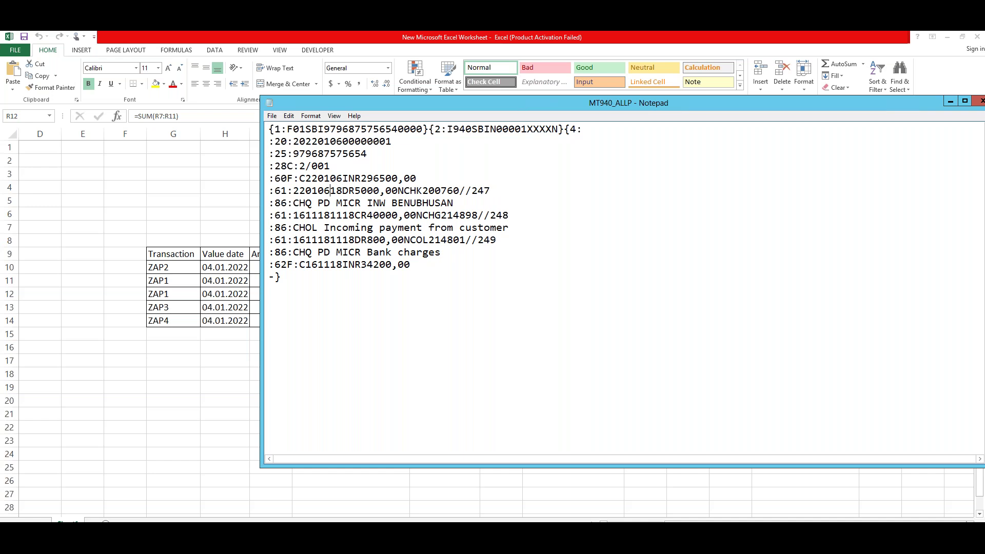
pyautogui.write('0')
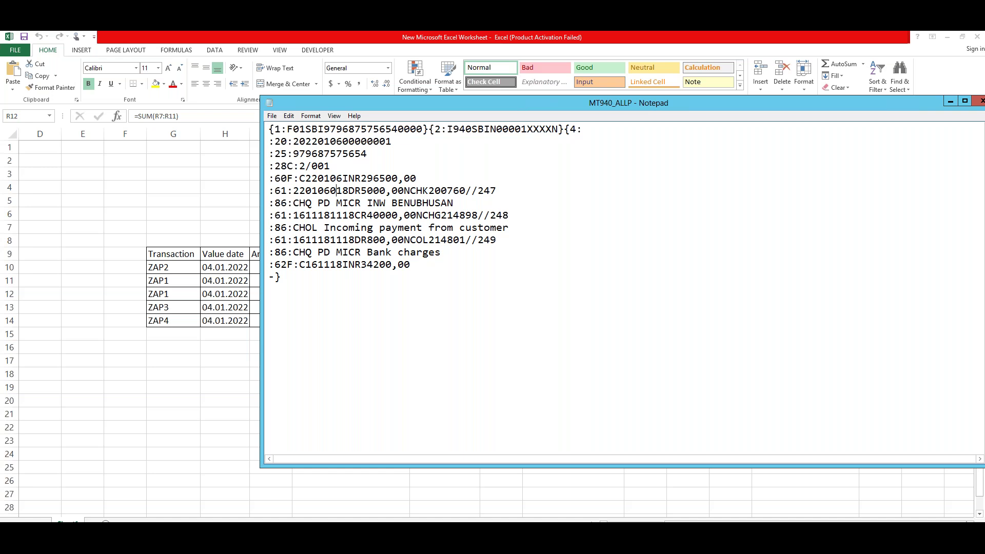
pyautogui.write('1')
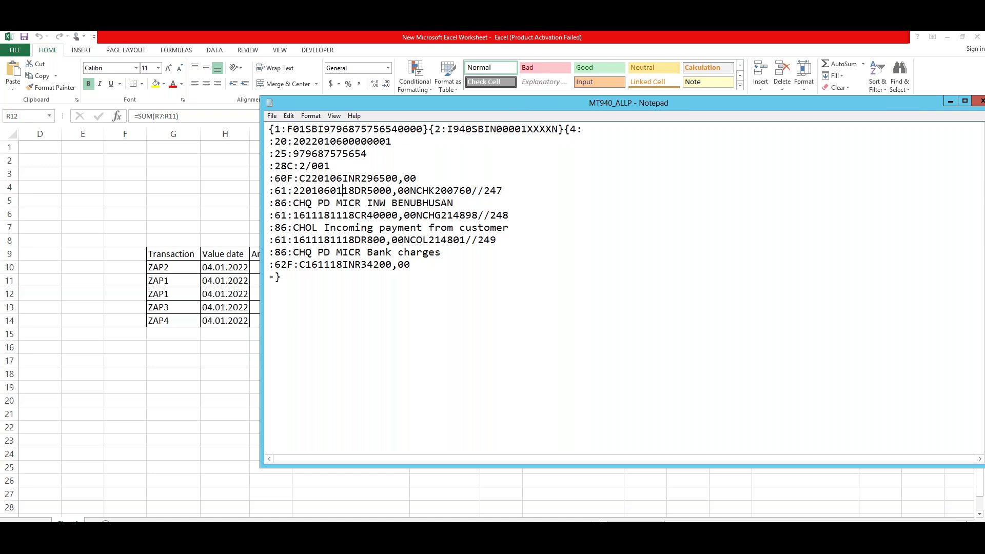
pyautogui.press('Delete')
pyautogui.press('Delete')
pyautogui.write('06')
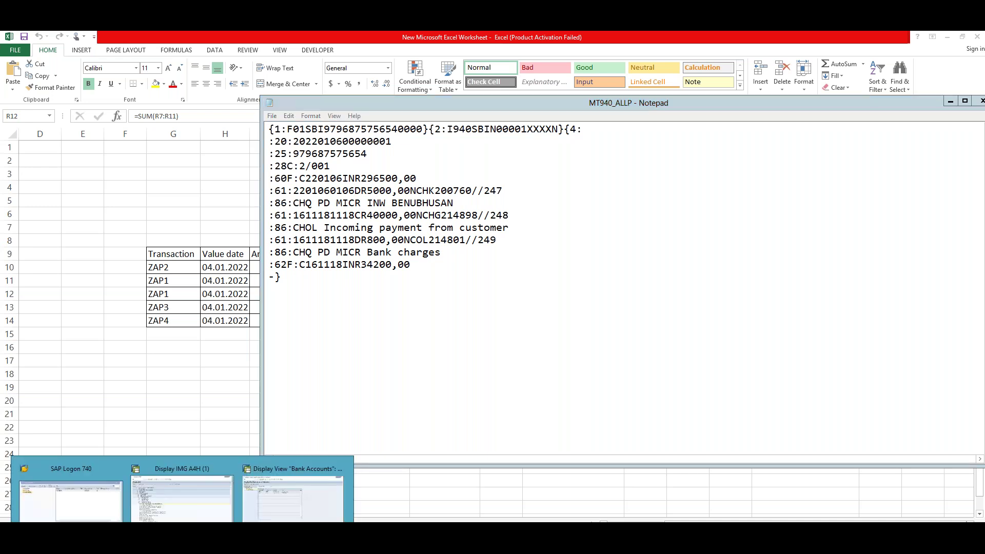
# Switch to SAP and run FBL3N in a new session for the SBI Outgoing Bank G/L account's open items in company code ALLP.
pyautogui.click(302, 500)
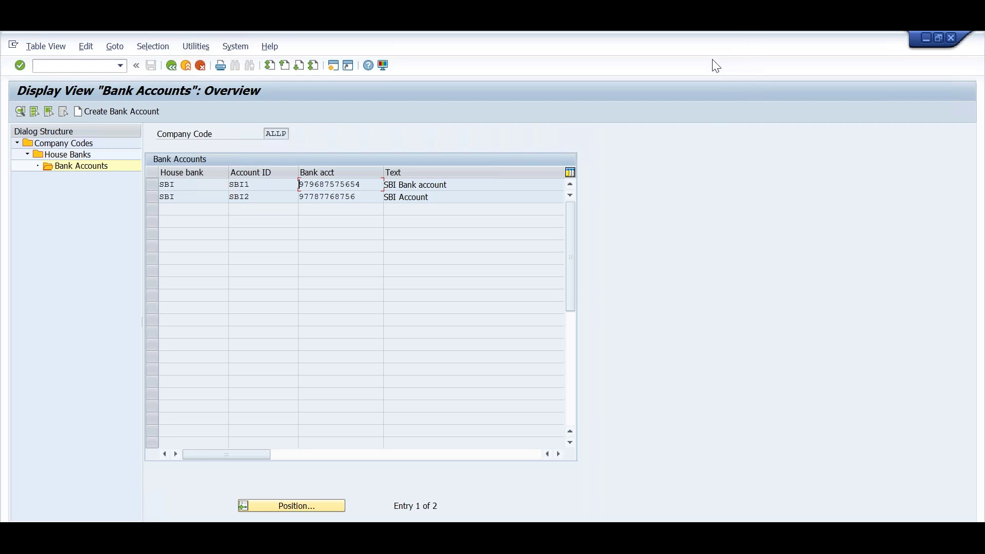
pyautogui.click(93, 68)
pyautogui.write('/n')
pyautogui.press('BackSpace')
pyautogui.write('ofbl3n')
pyautogui.press('Return')
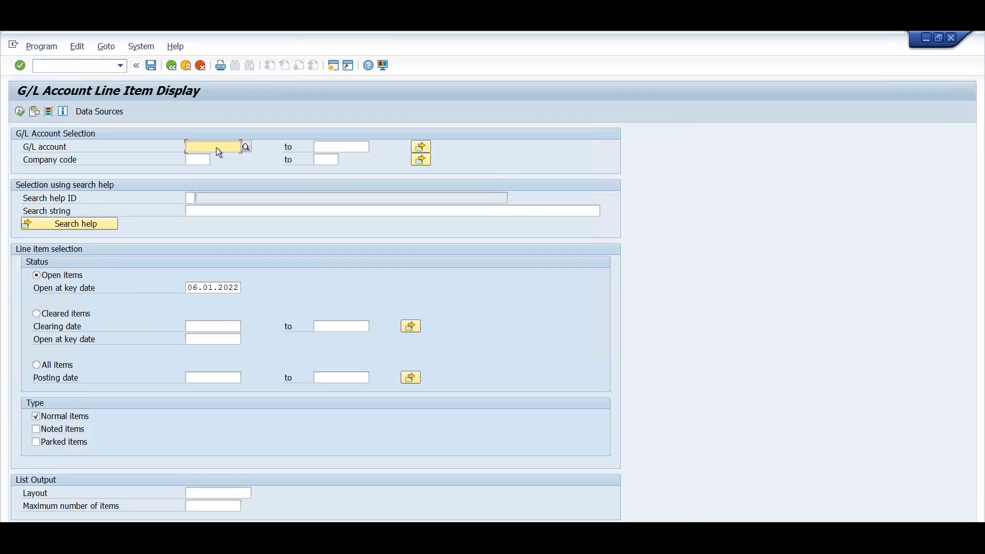
pyautogui.click(212, 145)
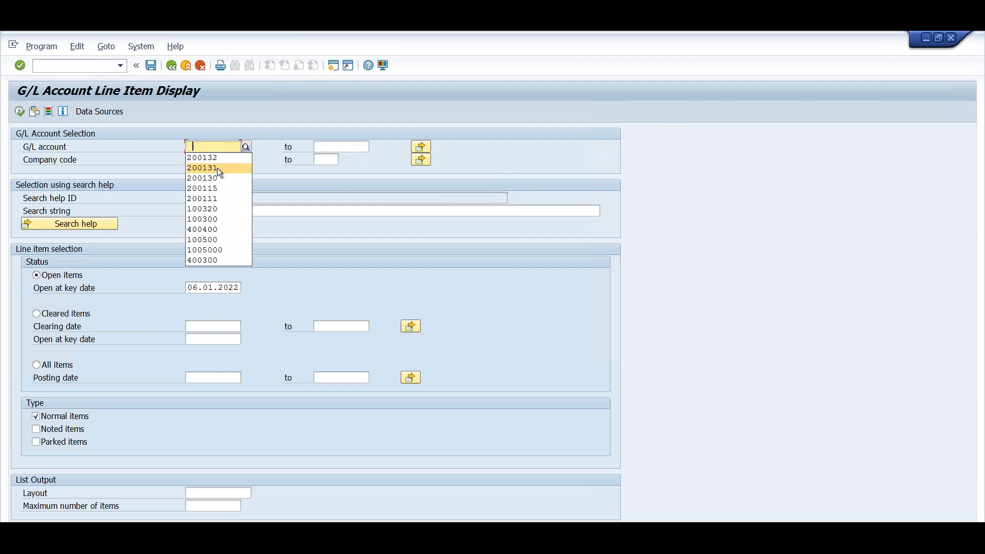
pyautogui.click(205, 161)
pyautogui.click(206, 161)
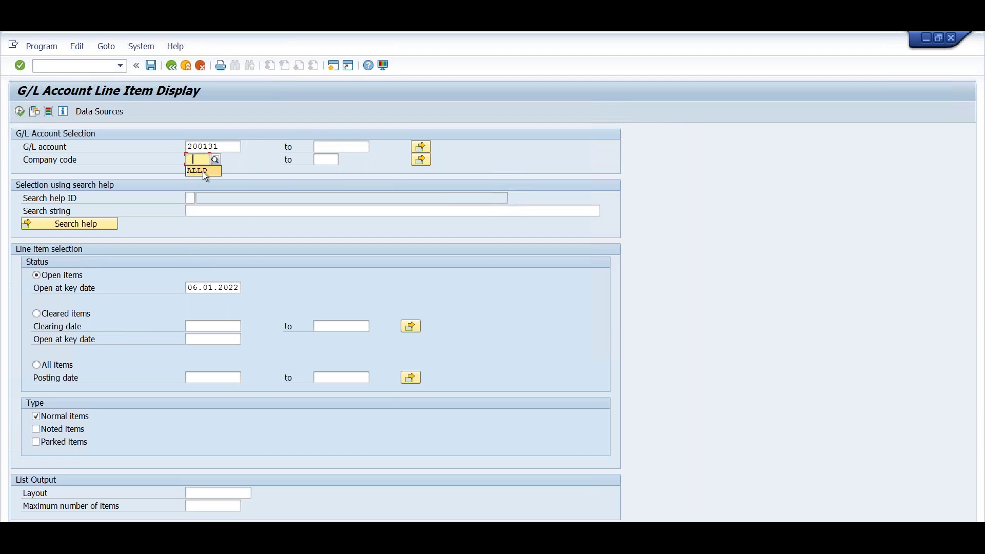
pyautogui.click(19, 114)
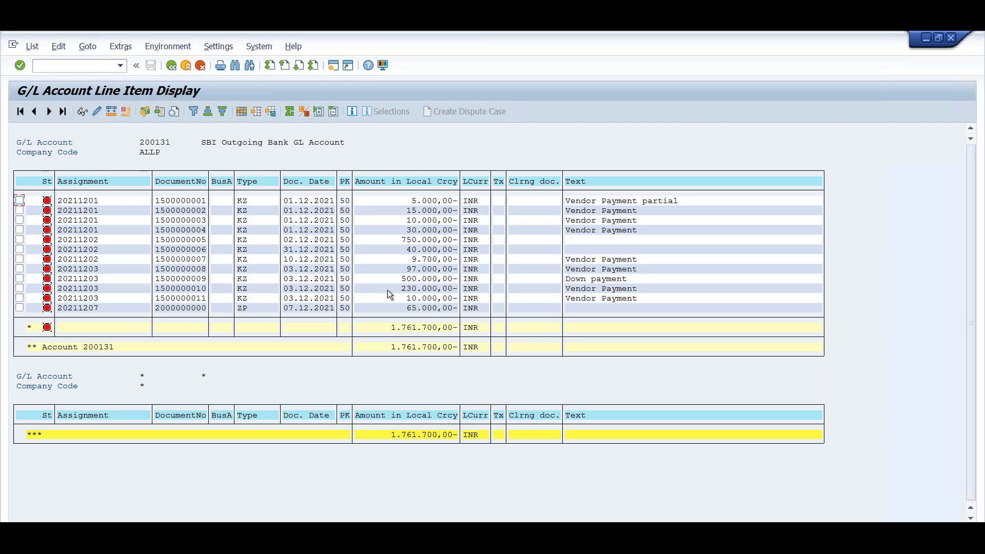
# Change the assignment of the 65.000,00 INR open item dated 07.12.2021 to 3456 and save the document.
pyautogui.click(420, 310)
pyautogui.doubleClick(89, 310)
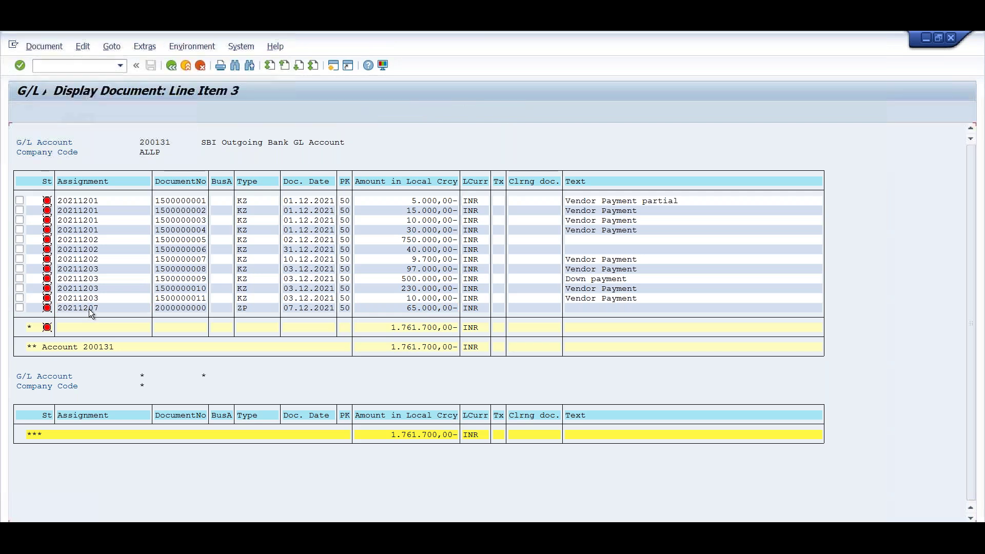
pyautogui.click(20, 112)
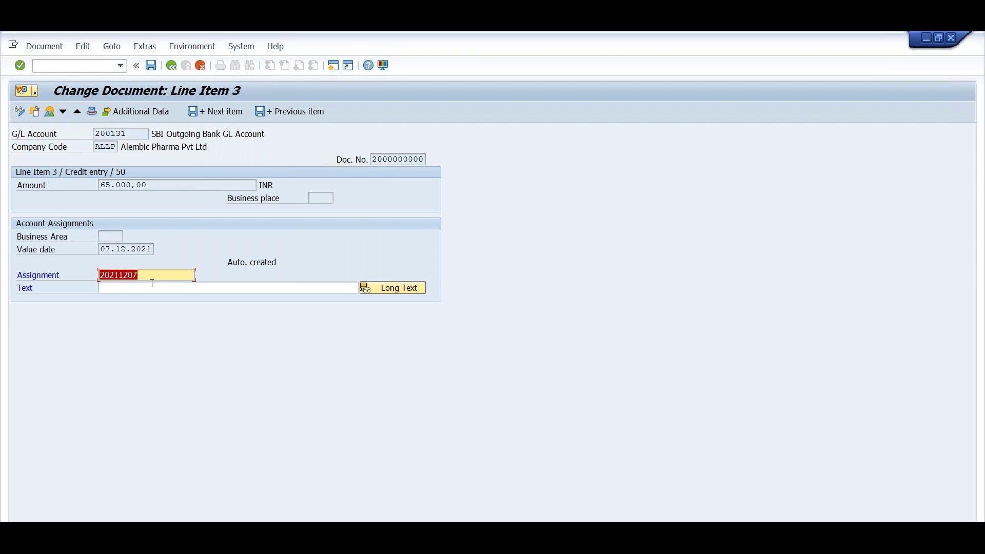
pyautogui.write('3456')
pyautogui.click(48, 113)
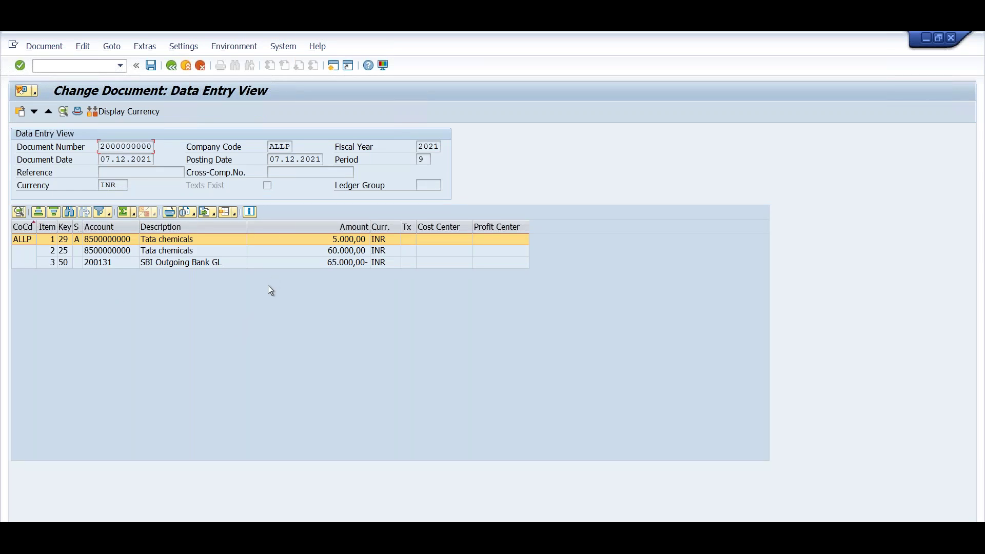
pyautogui.click(151, 65)
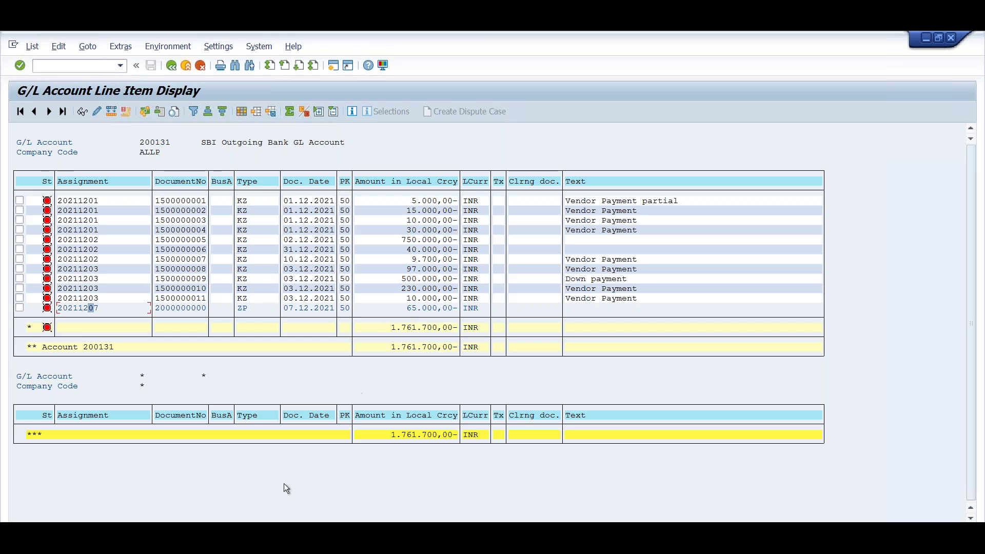
# Switch back to the MT940_ALLP file in Notepad and set the debit amount in the first field 61 line to 65000.
pyautogui.moveTo(214, 538)
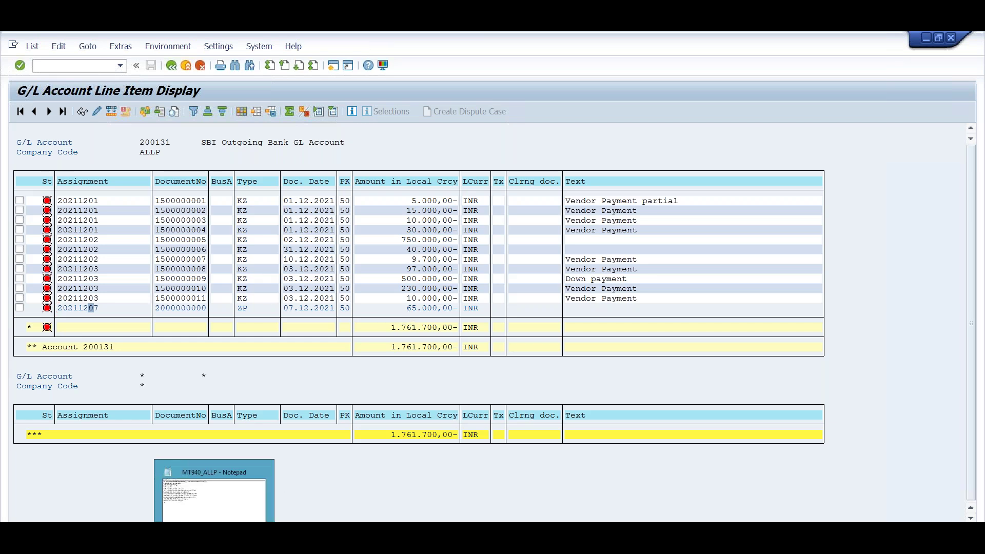
pyautogui.click(214, 493)
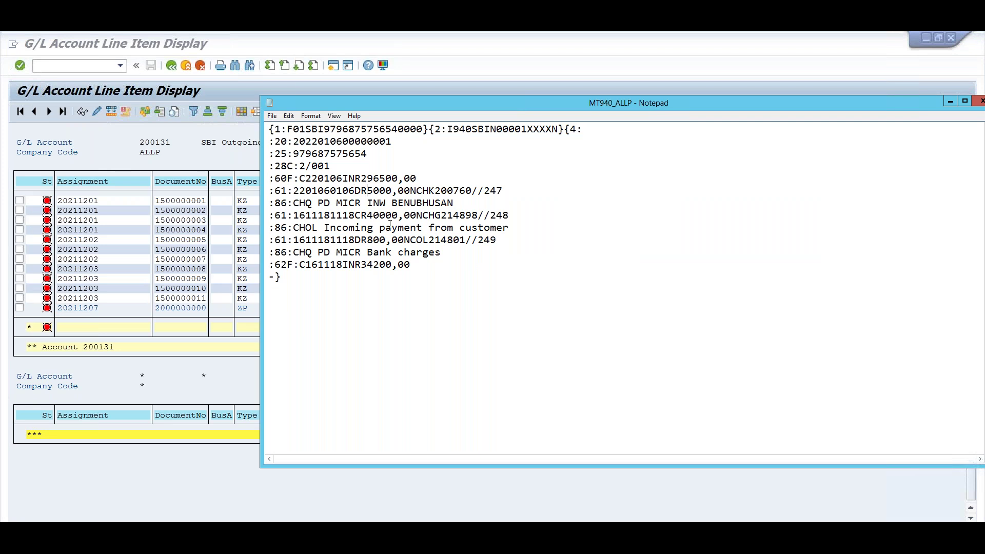
pyautogui.write('6')
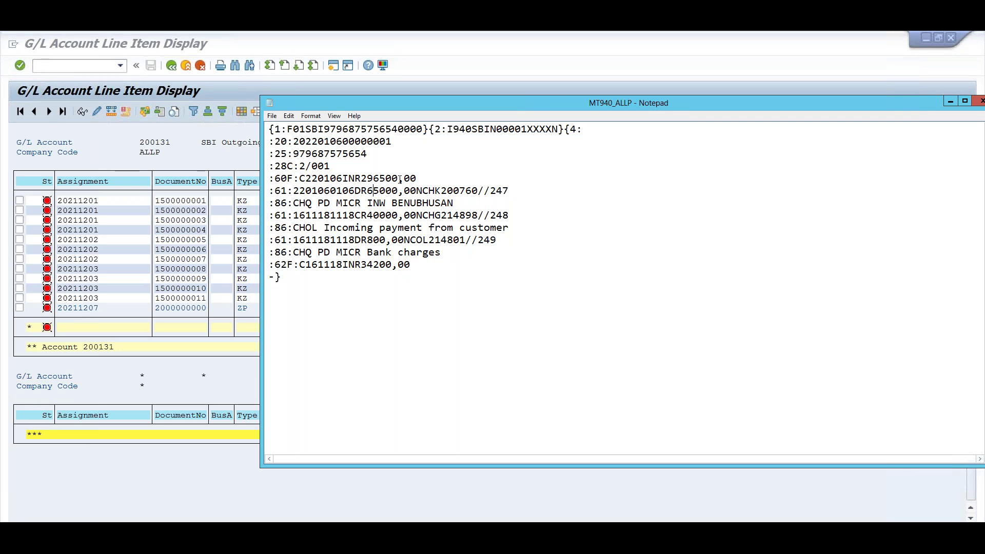
# Replace the cheque reference after NCHK in the 65000 debit line of the MT940 file with 3456.
pyautogui.click(444, 190)
pyautogui.press('Delete')
pyautogui.press('Delete')
pyautogui.press('Delete')
pyautogui.press('Delete')
pyautogui.press('Delete')
pyautogui.press('Delete')
pyautogui.write('3456')
pyautogui.click(286, 203)
pyautogui.click(455, 202)
pyautogui.moveTo(294, 191); pyautogui.dragTo(356, 192)
pyautogui.hotkey('ctrl', 'c')
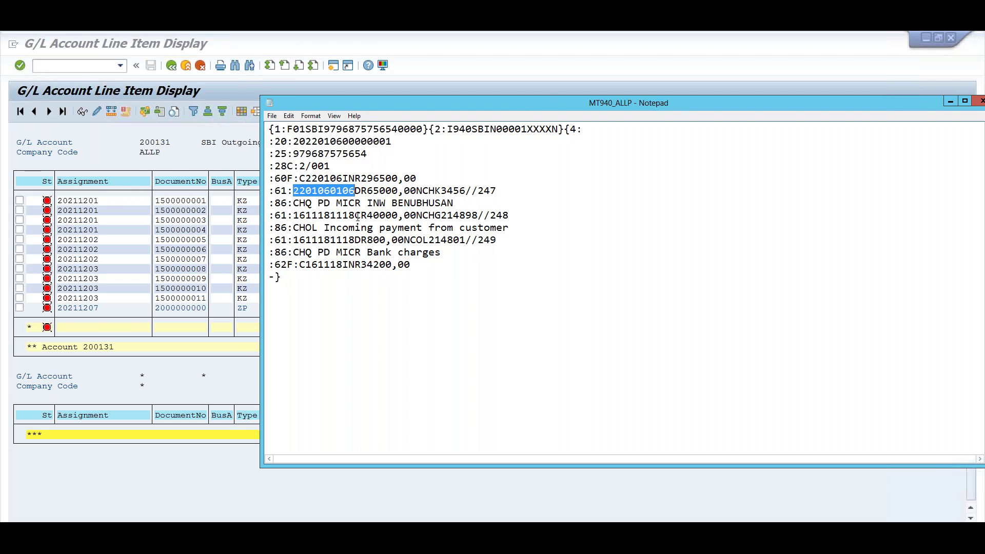
pyautogui.moveTo(355, 215); pyautogui.dragTo(295, 212)
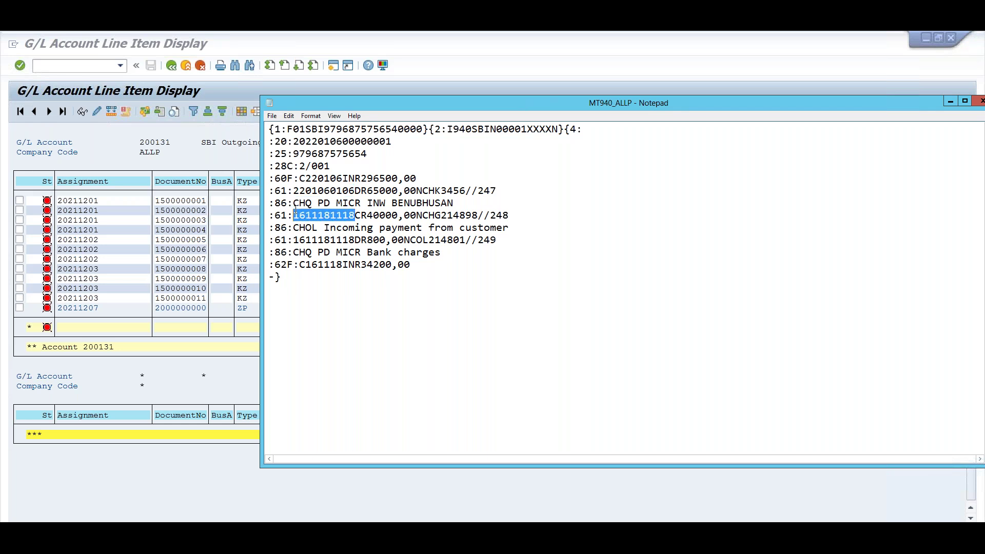
pyautogui.hotkey('ctrl', 'v')
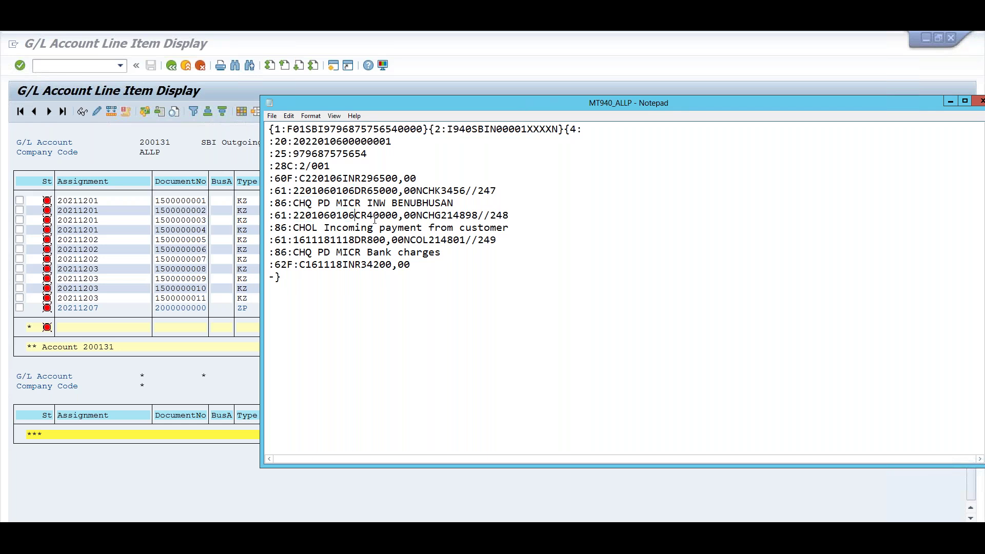
# Switch to SAP and rerun the open line item display for G/L account 200131.
pyautogui.click(188, 380)
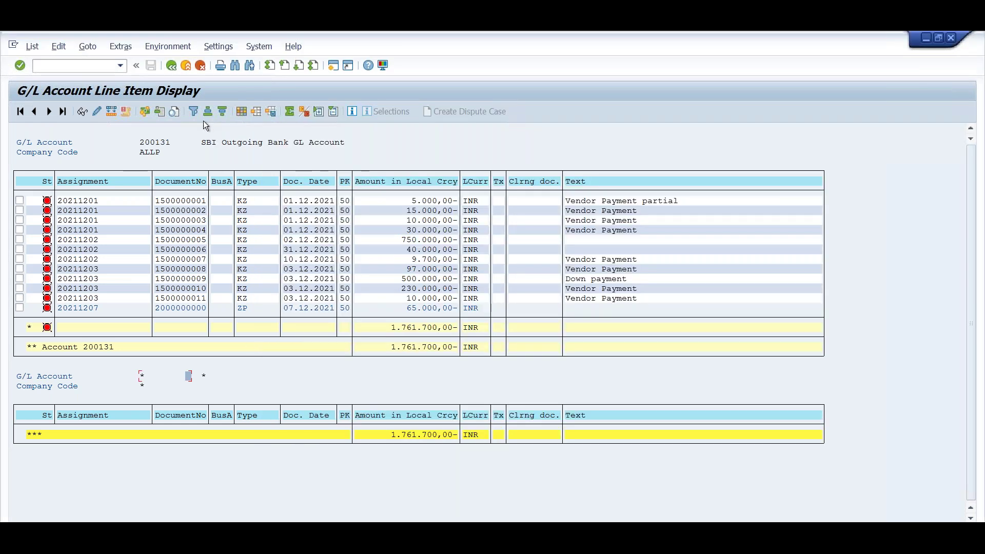
pyautogui.click(171, 67)
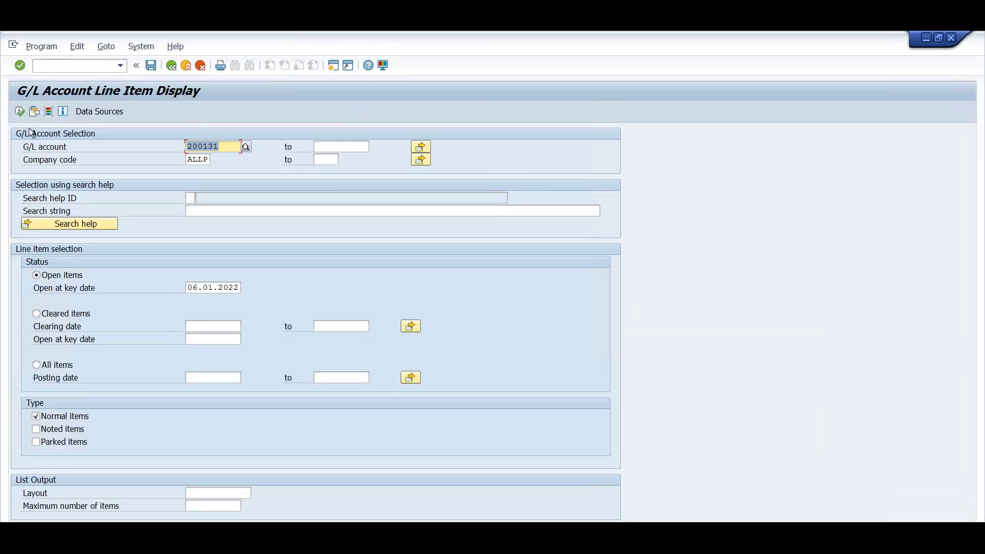
pyautogui.press('F8')
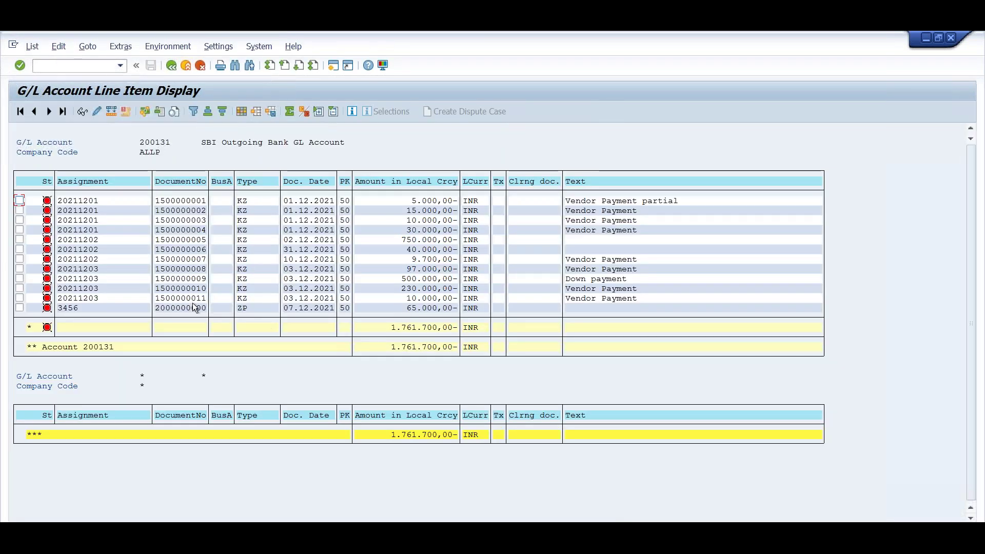
# Display the open line items of G/L account 200132 in company code ALLP.
pyautogui.click(172, 65)
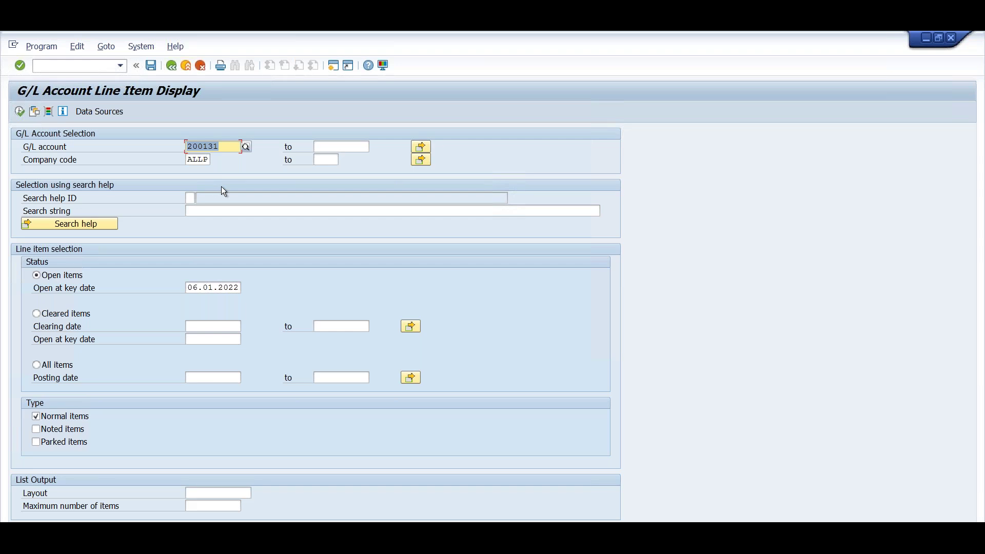
pyautogui.write('200132')
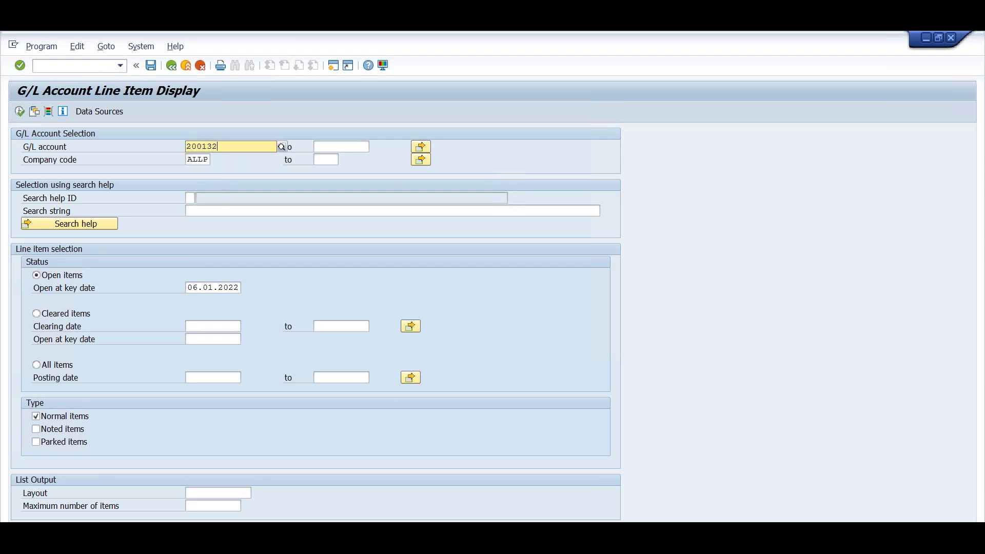
pyautogui.press('Return')
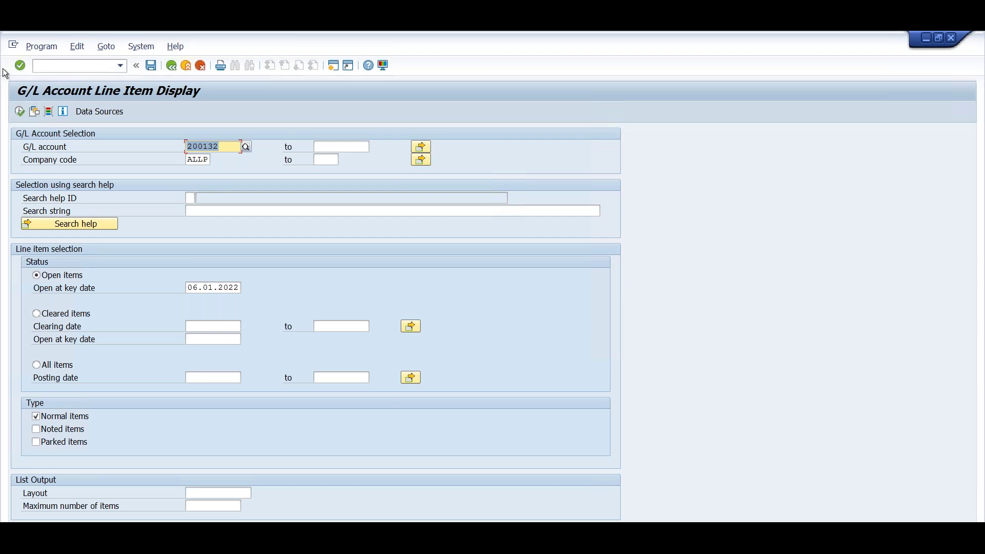
pyautogui.click(22, 115)
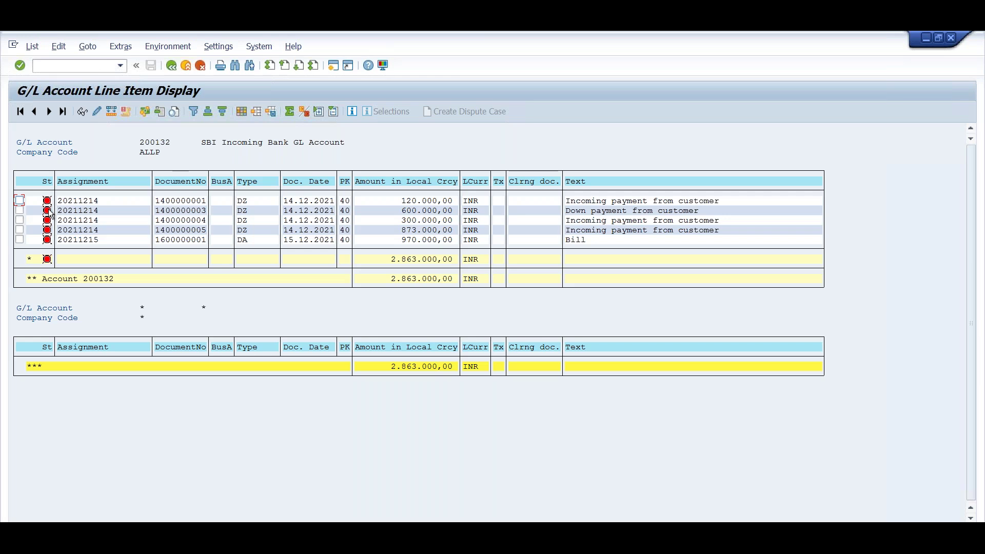
pyautogui.doubleClick(85, 200)
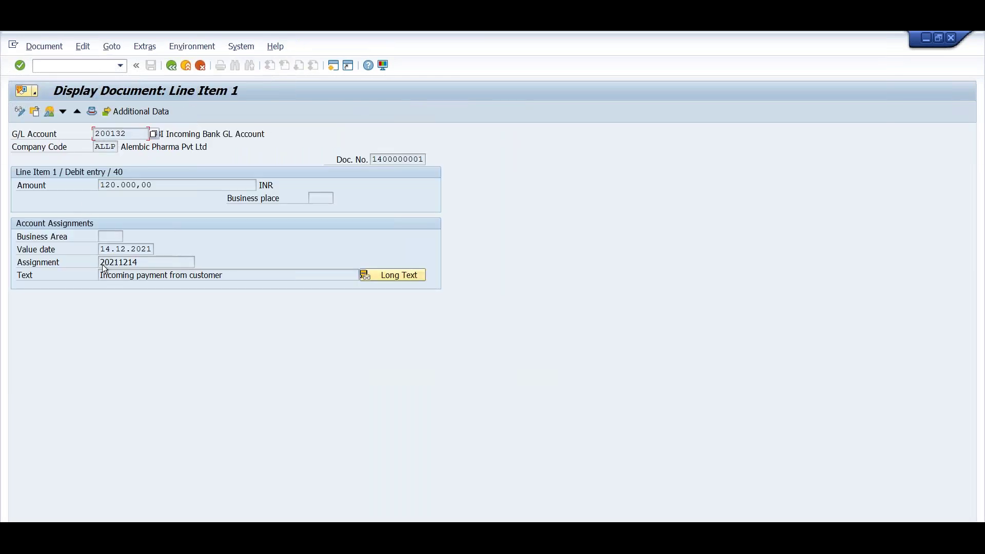
pyautogui.click(20, 112)
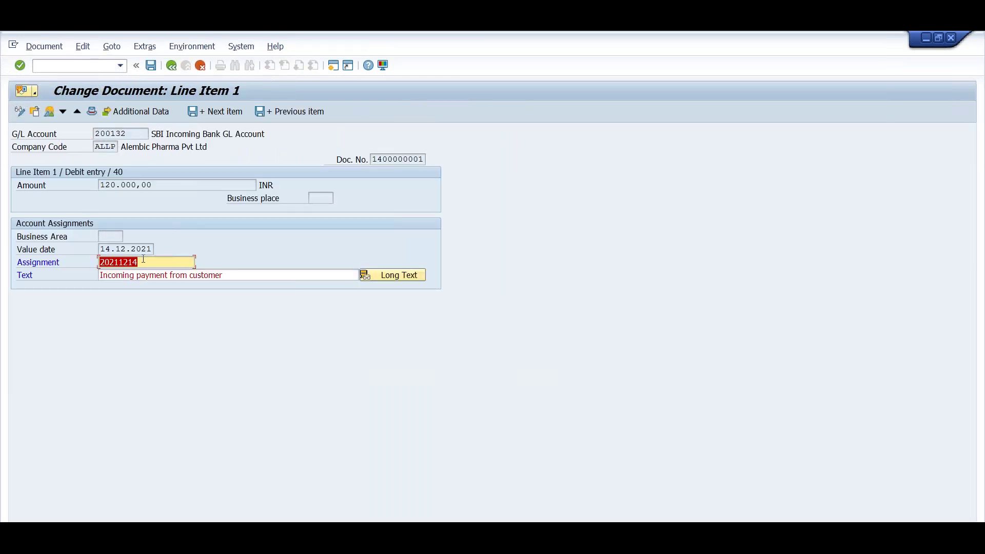
pyautogui.write('7654')
pyautogui.moveTo(120, 261); pyautogui.dragTo(89, 261)
pyautogui.hotkey('ctrl', 'c')
# In the Notepad MT940 file, set the incoming payment line's amount to 120000 and its NCHG reference to 7654.
pyautogui.hotkey('alt', 'Tab')
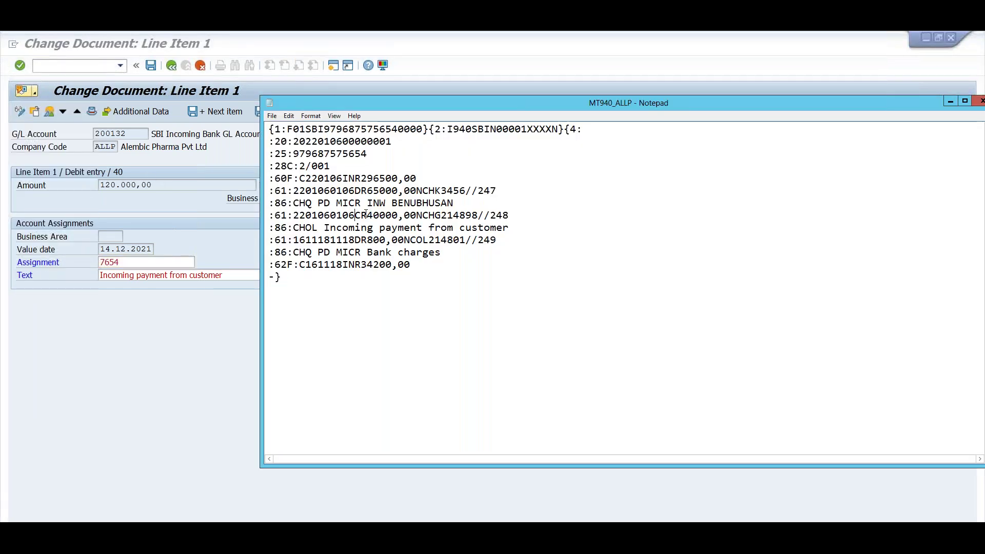
pyautogui.click(366, 215)
pyautogui.write('12')
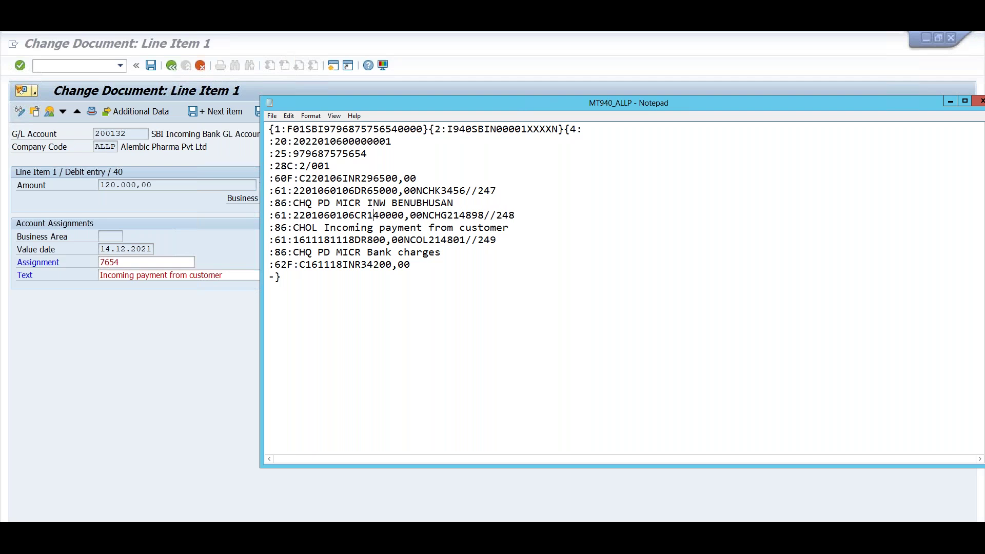
pyautogui.press('Delete')
pyautogui.press('Delete')
pyautogui.press('Delete')
pyautogui.press('Delete')
pyautogui.press('Delete')
pyautogui.press('Delete')
pyautogui.press('Delete')
pyautogui.write('7654')
pyautogui.click(282, 227)
pyautogui.click(287, 239)
pyautogui.moveTo(296, 214); pyautogui.dragTo(354, 215)
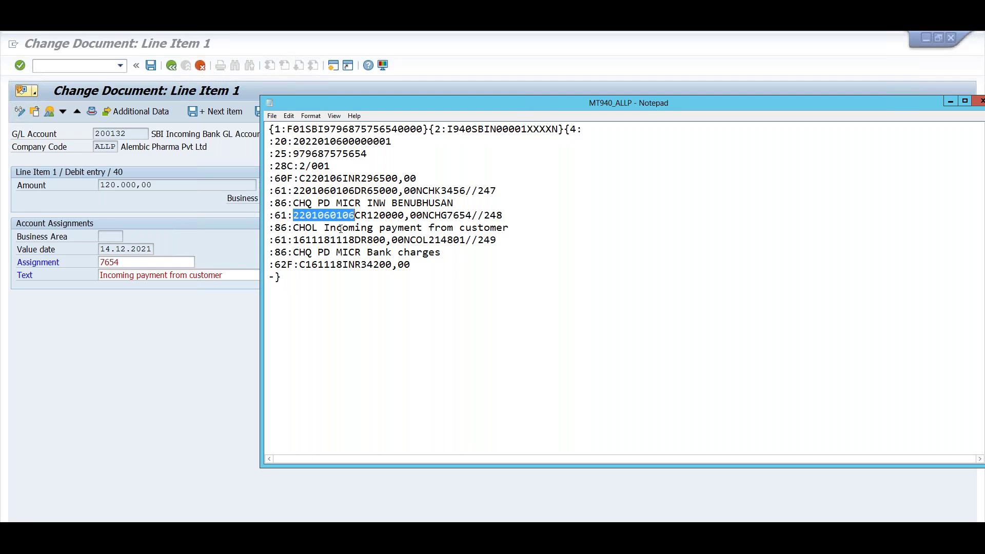
pyautogui.moveTo(354, 239); pyautogui.dragTo(295, 240)
pyautogui.hotkey('ctrl', 'v')
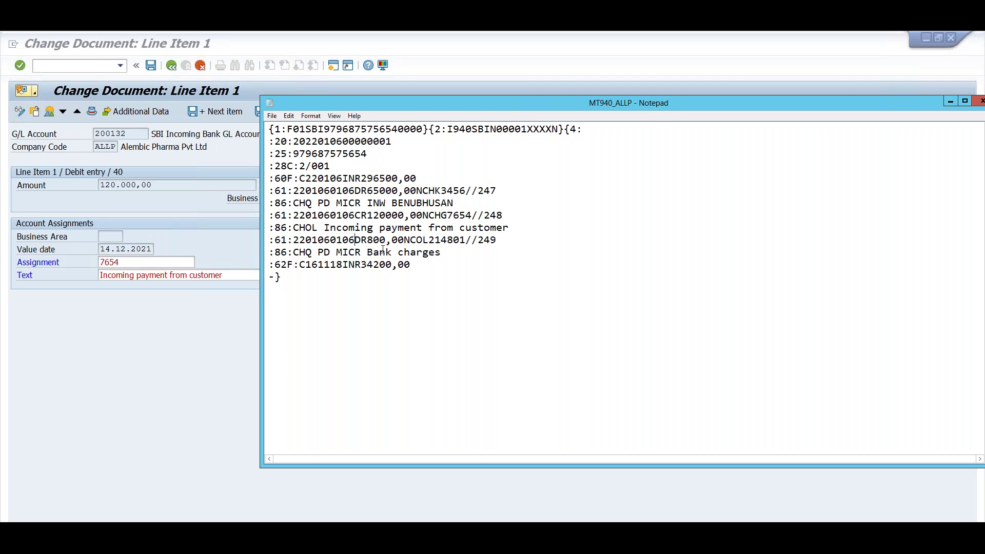
pyautogui.moveTo(367, 240); pyautogui.dragTo(374, 240)
pyautogui.write('10')
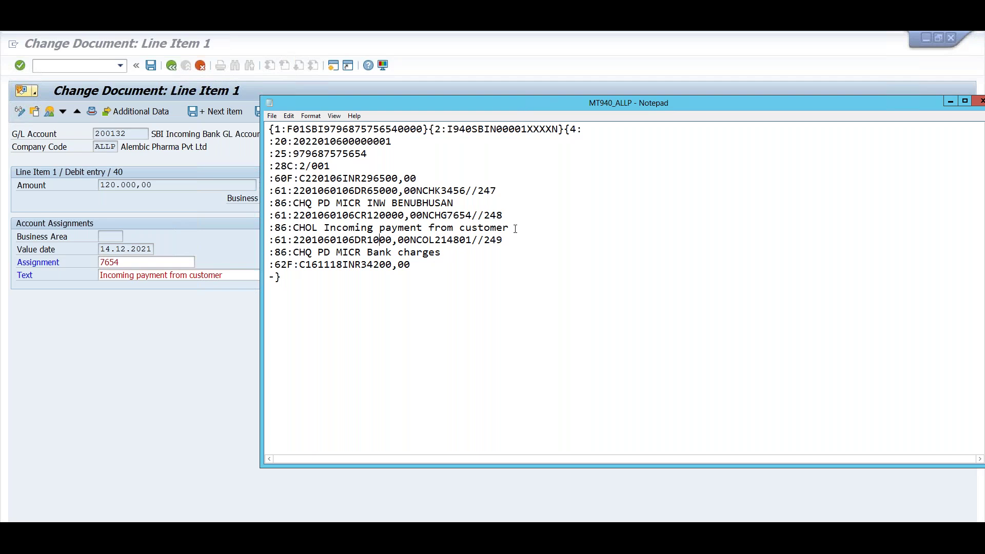
# Duplicate the bank charges :61: and :86: lines directly below the originals.
pyautogui.moveTo(443, 253); pyautogui.dragTo(257, 242)
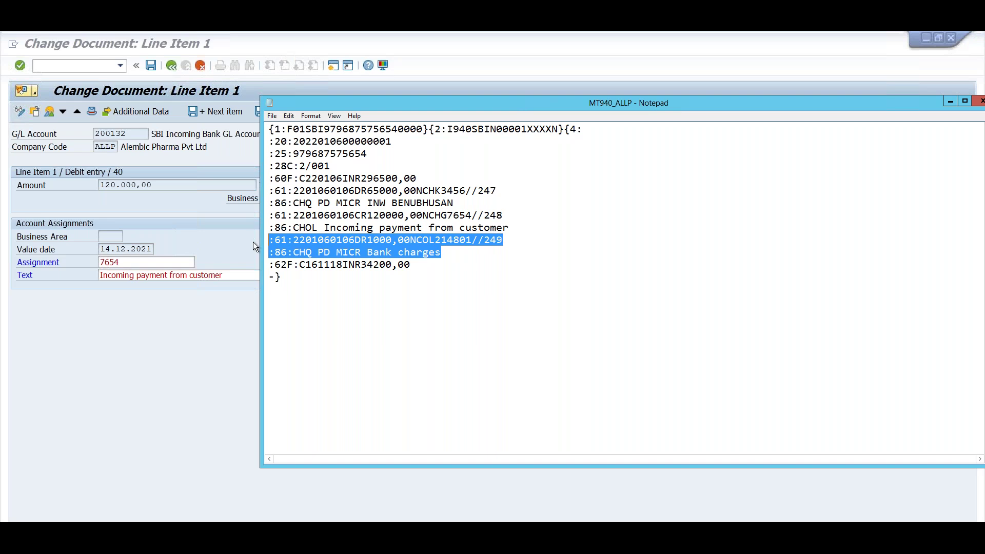
pyautogui.click(455, 255)
pyautogui.press('Return')
pyautogui.hotkey('ctrl', 'v')
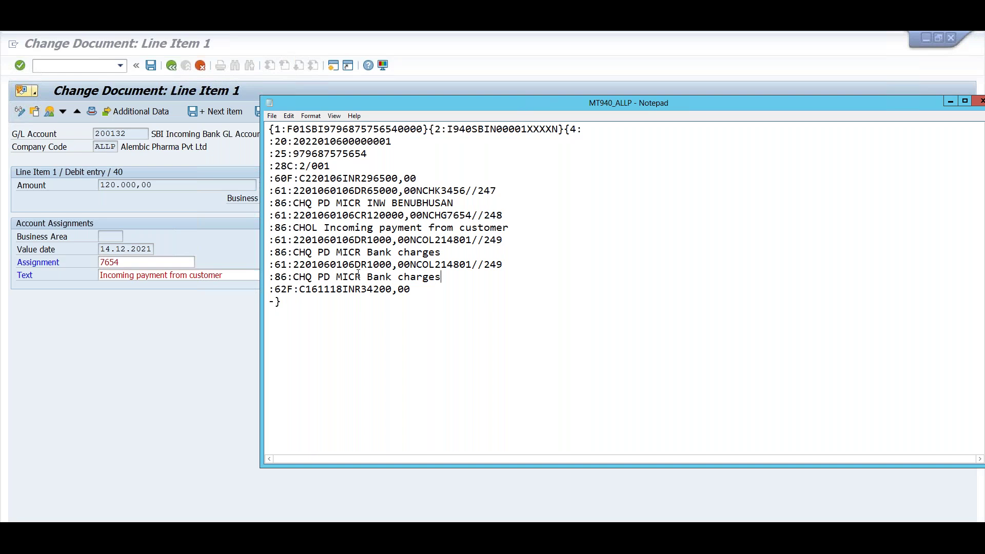
# Change the duplicated :61: line's transaction code to NINT and its amount to 500.
pyautogui.press('BackSpace')
pyautogui.press('BackSpace')
pyautogui.press('BackSpace')
pyautogui.press('BackSpace')
pyautogui.write('NINT')
pyautogui.click(372, 265)
pyautogui.press('BackSpace')
pyautogui.press('Delete')
pyautogui.write('5')
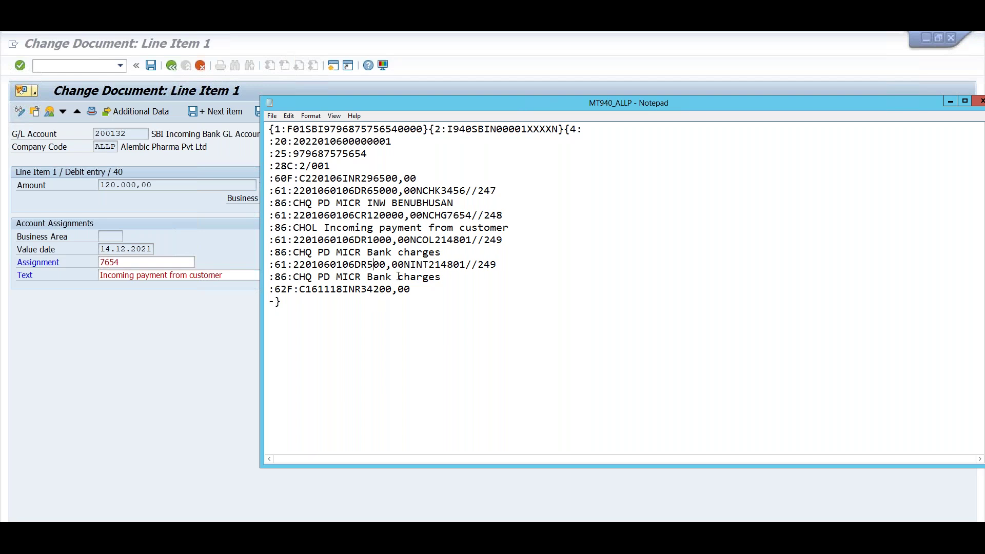
# Replace "Bank charges" in the duplicated :86: line with "Interest payment".
pyautogui.press('BackSpace')
pyautogui.press('BackSpace')
pyautogui.press('BackSpace')
pyautogui.press('BackSpace')
pyautogui.press('BackSpace')
pyautogui.press('BackSpace')
pyautogui.press('BackSpace')
pyautogui.press('BackSpace')
pyautogui.press('BackSpace')
pyautogui.press('BackSpace')
pyautogui.press('BackSpace')
pyautogui.press('BackSpace')
pyautogui.write('Interest pamen')
pyautogui.press('BackSpace')
pyautogui.press('BackSpace')
pyautogui.press('BackSpace')
pyautogui.write('yment')
# Set the closing balance date in the :62F: line to 220106.
pyautogui.click(318, 290)
pyautogui.press('BackSpace')
pyautogui.press('BackSpace')
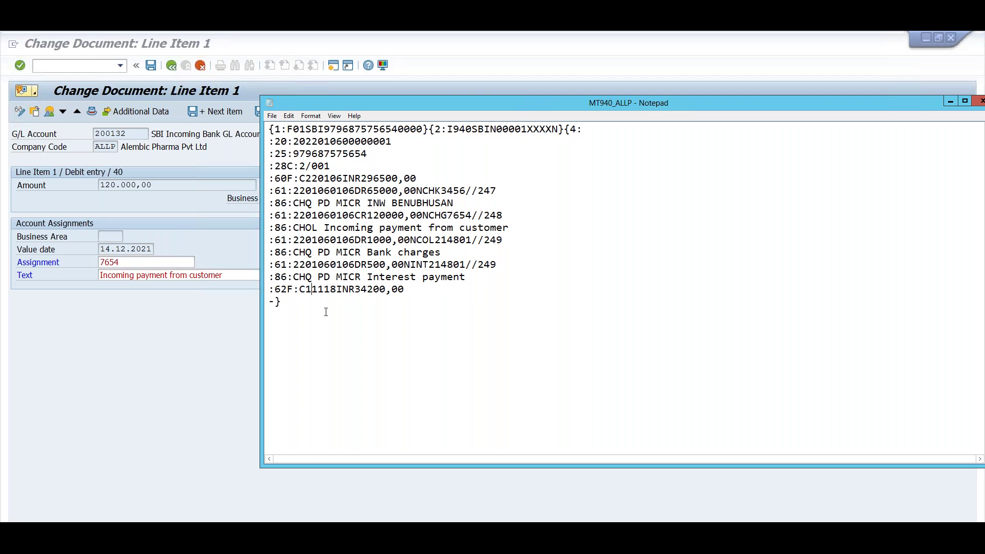
pyautogui.write('22')
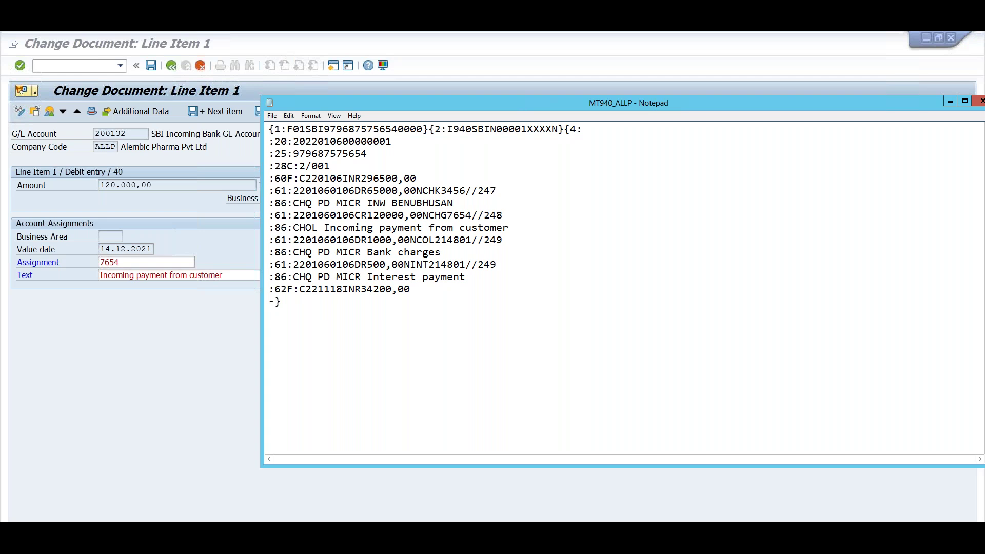
pyautogui.press('BackSpace')
pyautogui.write('0')
pyautogui.press('BackSpace')
pyautogui.press('BackSpace')
pyautogui.write('06')
pyautogui.moveTo(361, 290); pyautogui.dragTo(367, 290)
# Switch to the Excel balance calculation and label the statement columns 1 in R6 and 2 in S6.
pyautogui.hotkey('alt', 'Tab')
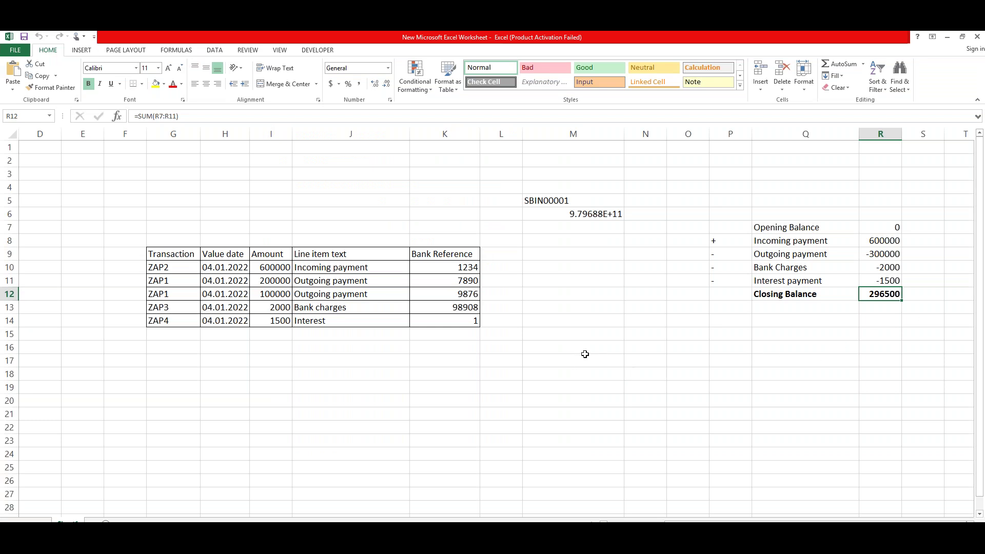
pyautogui.click(729, 349)
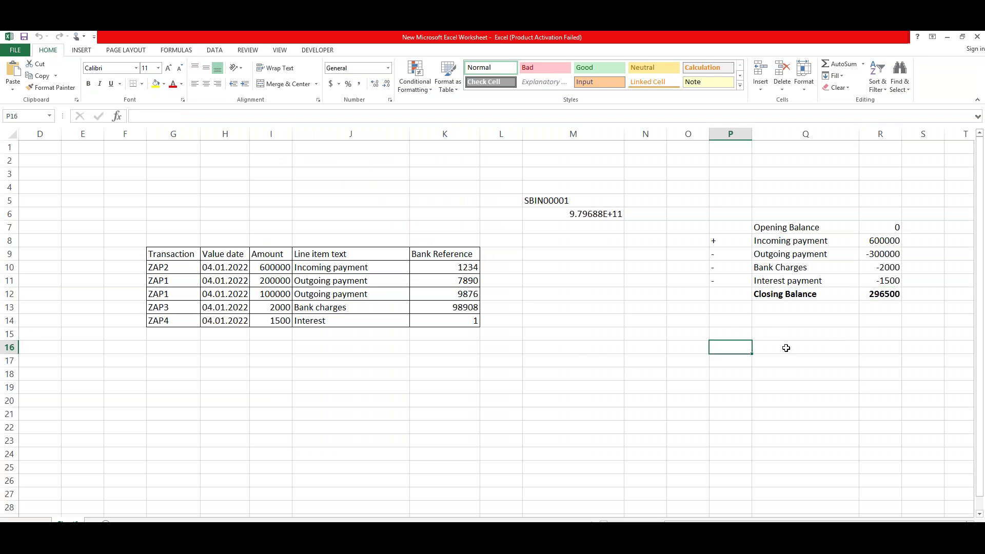
pyautogui.click(786, 348)
pyautogui.click(889, 294)
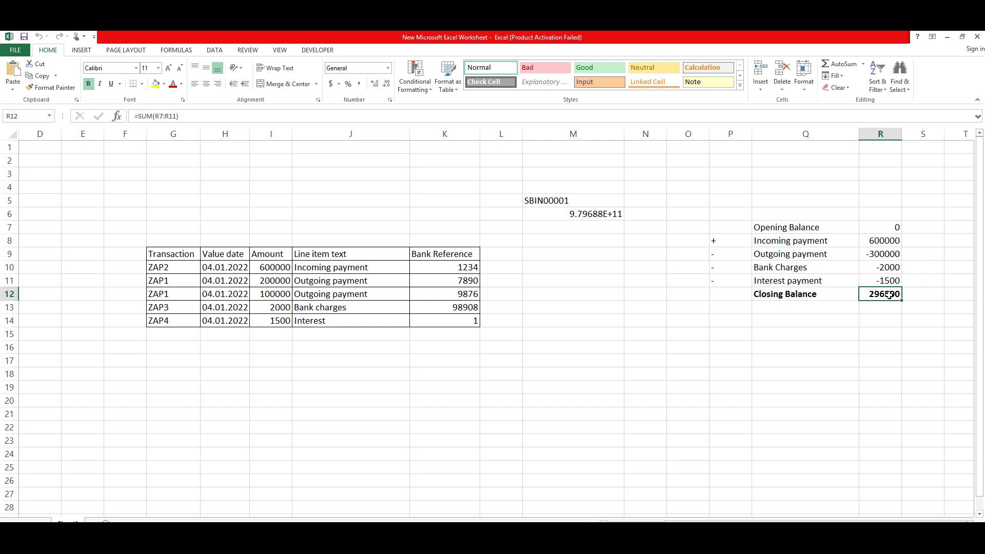
pyautogui.click(896, 213)
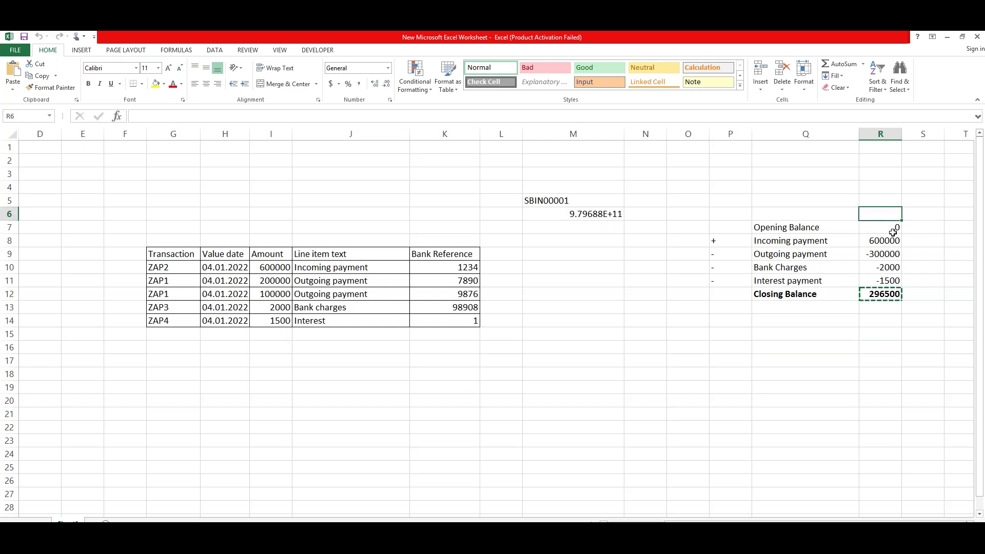
pyautogui.write('1')
pyautogui.click(929, 220)
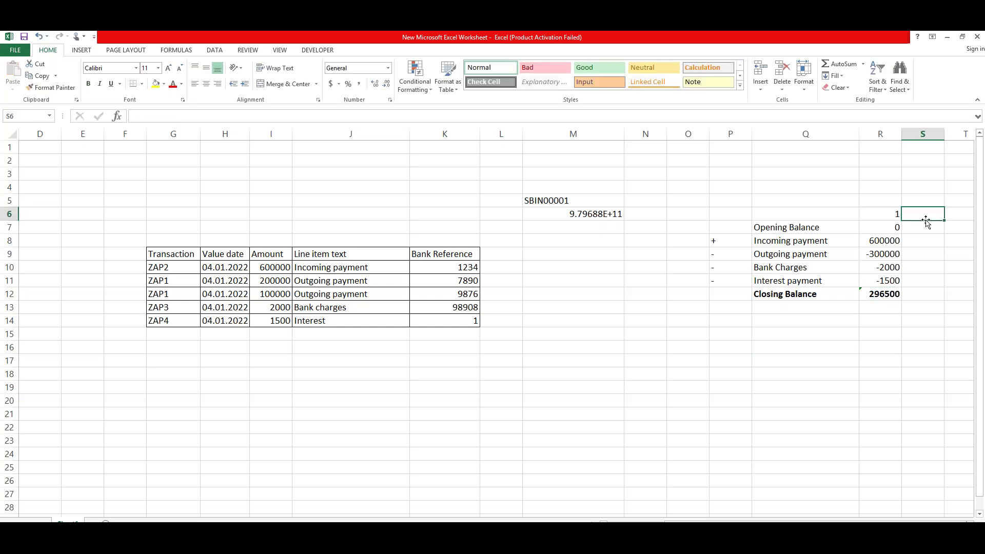
pyautogui.write('2')
pyautogui.click(932, 253)
# Try to paste statement 1's closing balance from R12 into S7 as statement 2's opening balance.
pyautogui.click(923, 226)
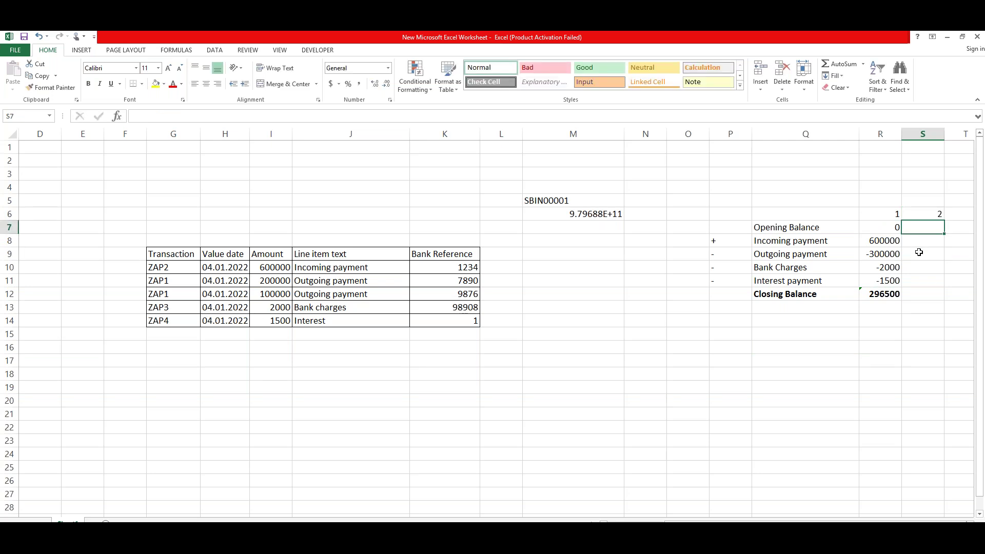
pyautogui.click(885, 295)
pyautogui.hotkey('ctrl', 'c')
pyautogui.click(934, 231)
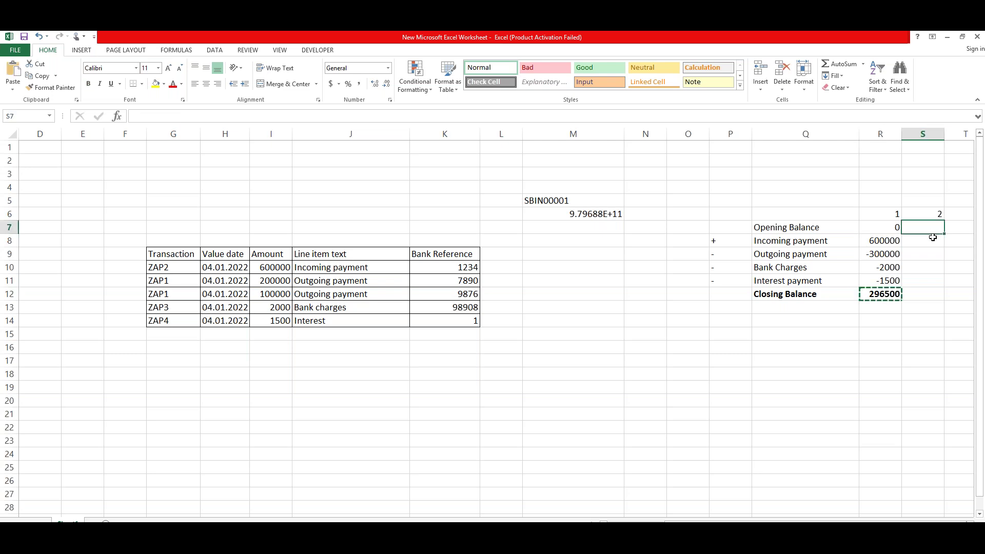
pyautogui.hotkey('ctrl', 'v')
pyautogui.click(934, 279)
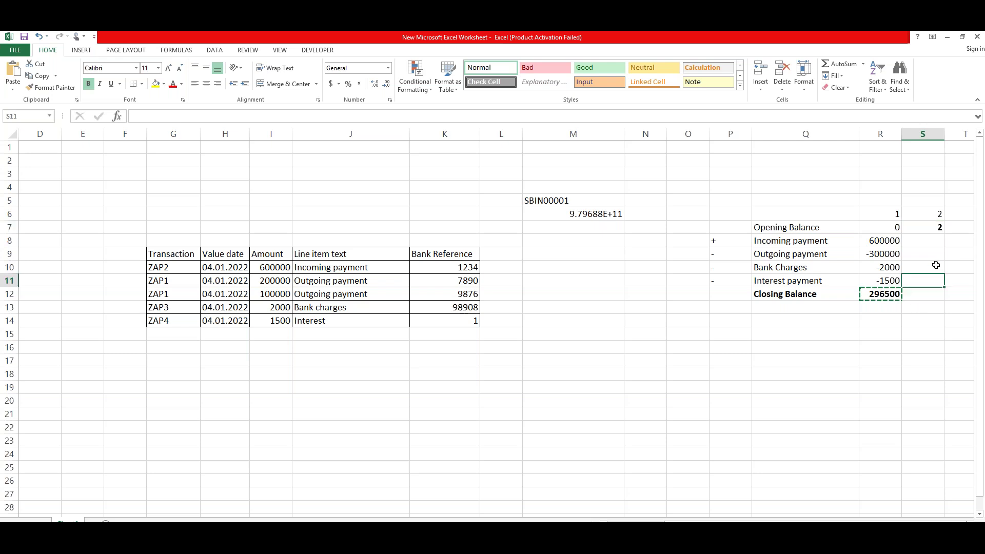
pyautogui.click(886, 290)
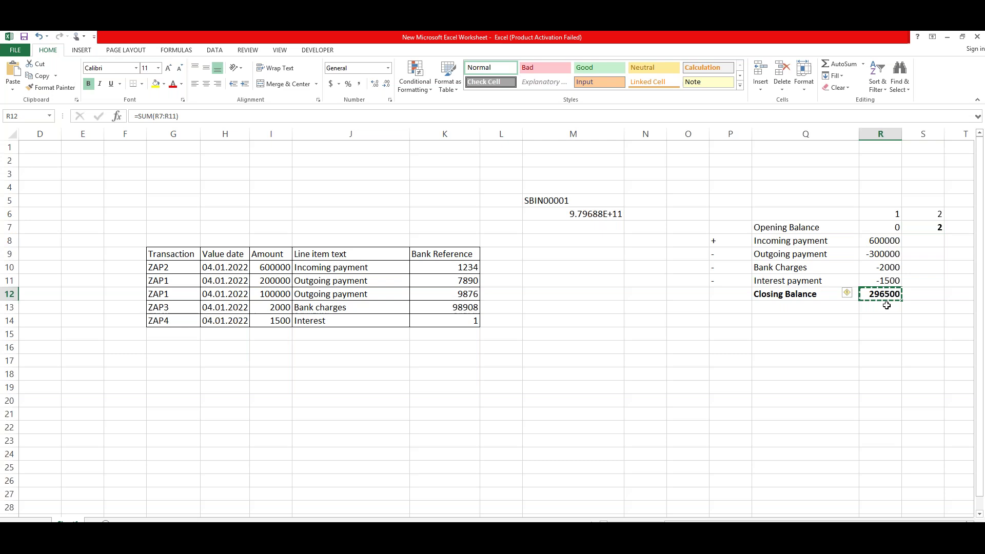
pyautogui.click(930, 227)
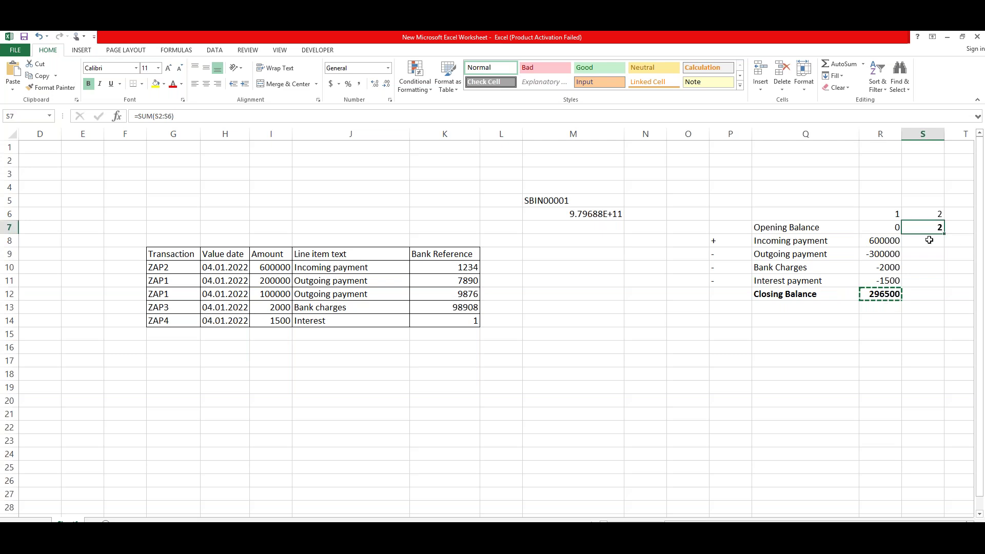
pyautogui.hotkey('ctrl', 'v')
# Enter 296500 in S7 as statement 2's opening balance.
pyautogui.moveTo(779, 400); pyautogui.dragTo(666, 399)
pyautogui.moveTo(932, 425); pyautogui.dragTo(983, 415)
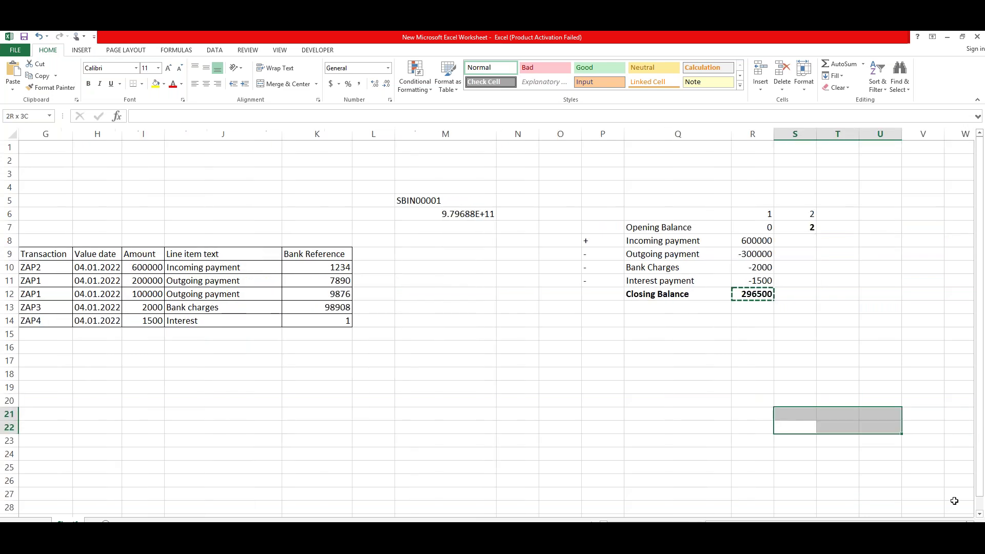
pyautogui.click(819, 307)
pyautogui.click(694, 228)
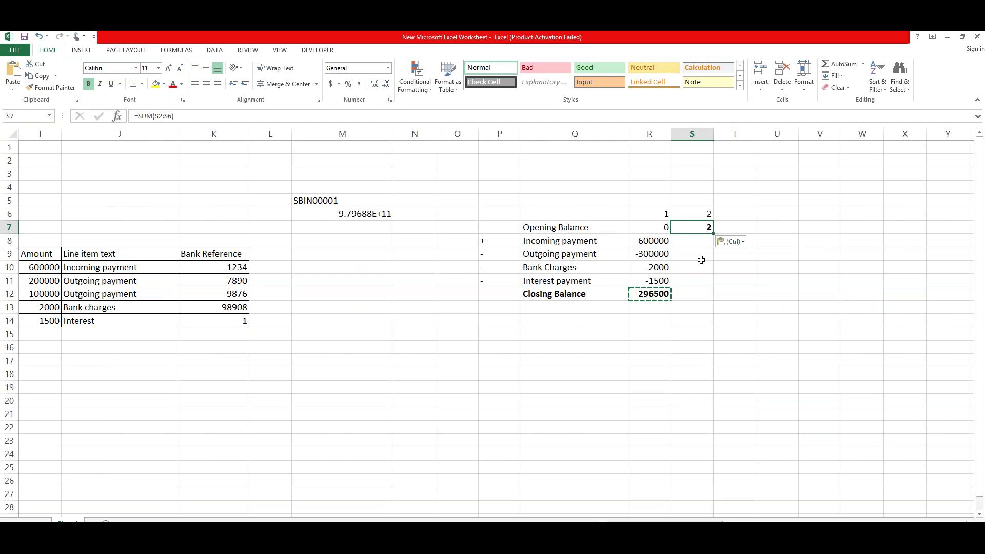
pyautogui.write('2')
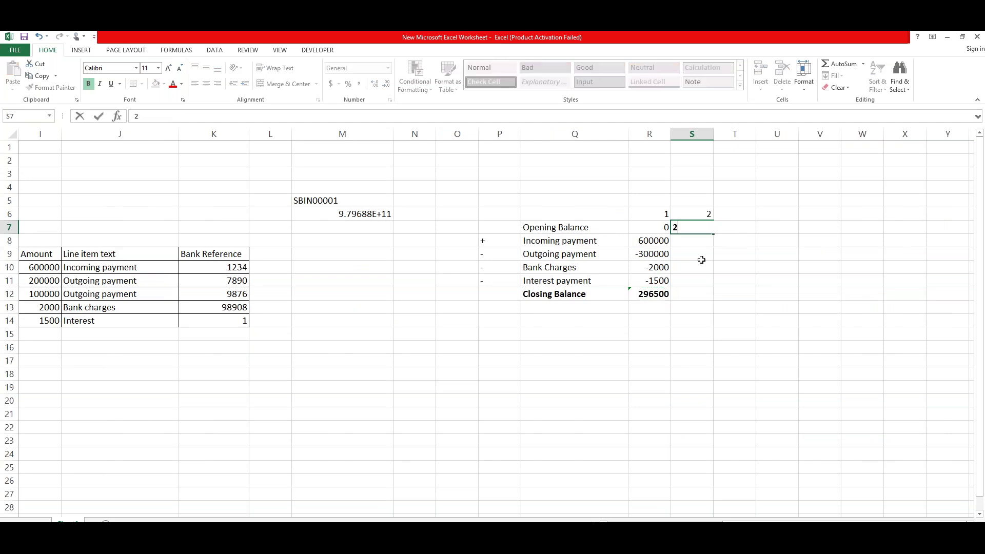
pyautogui.write('96500')
pyautogui.press('Return')
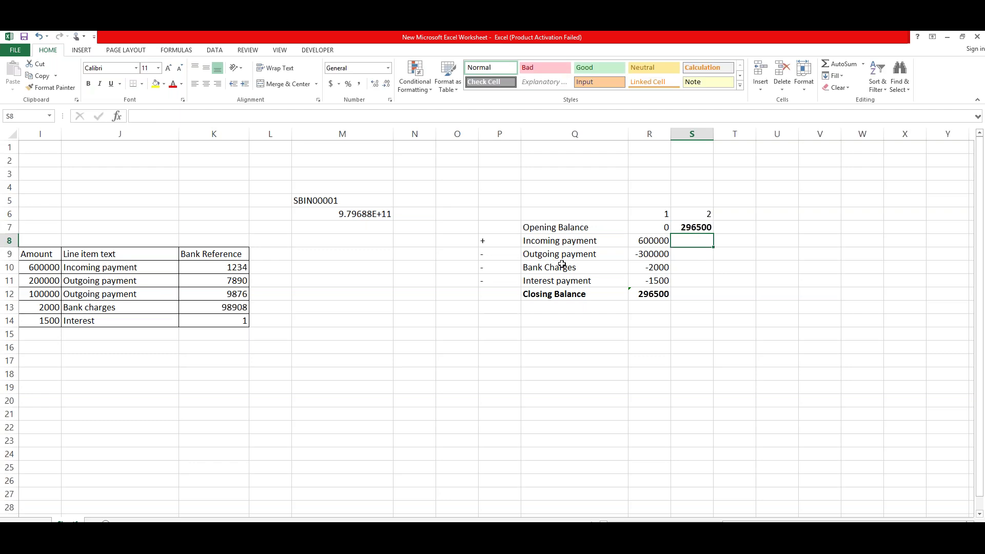
# Check the MT940_ALLP file in Notepad and enter the incoming payment of 120000 in S8 of the Excel balance calculation.
pyautogui.click(226, 543)
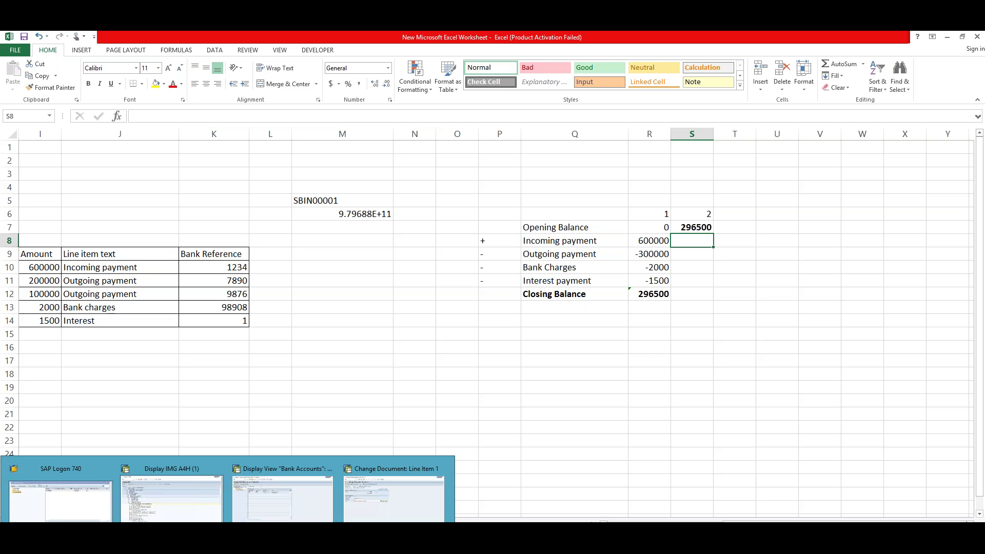
pyautogui.click(257, 539)
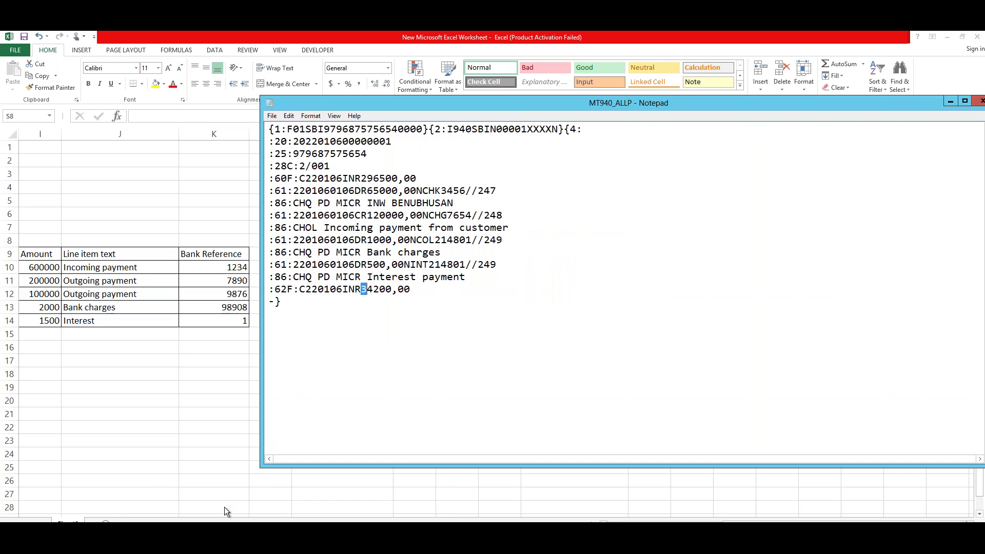
pyautogui.click(278, 504)
pyautogui.write('120')
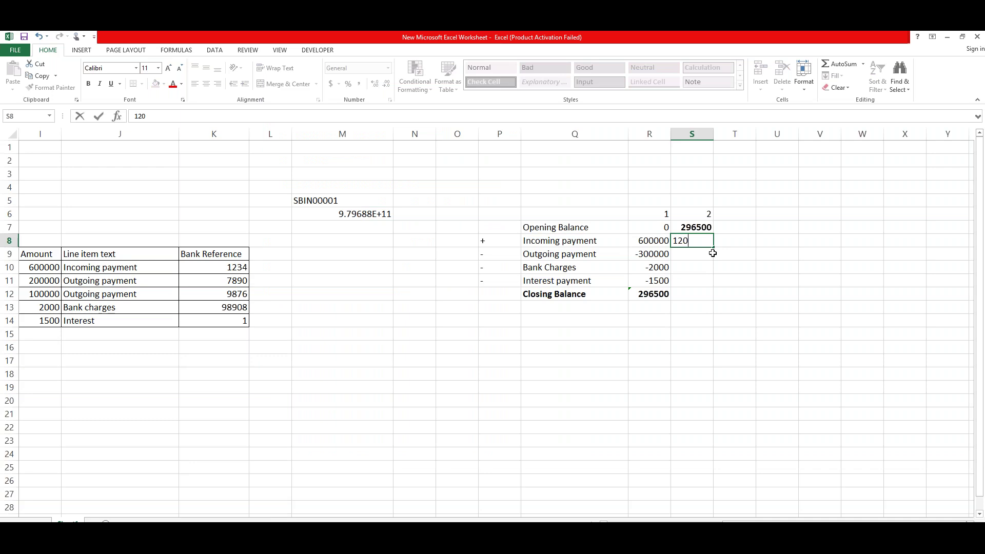
pyautogui.write('000')
pyautogui.press('Return')
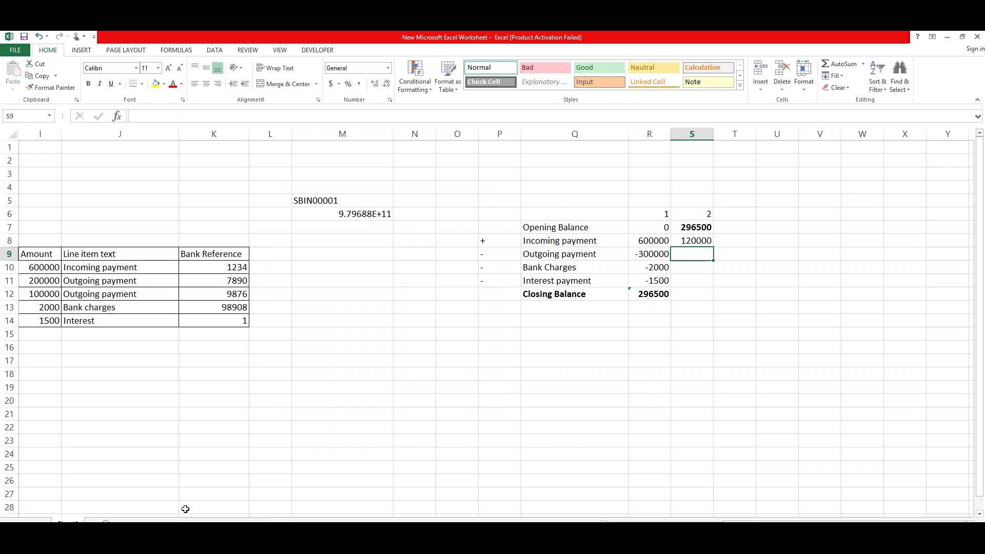
# Check the MT940 debit lines and enter statement 2's outgoing payment 65000, bank charges 1000 and interest 500 in S9 to S11.
pyautogui.hotkey('alt', 'Tab')
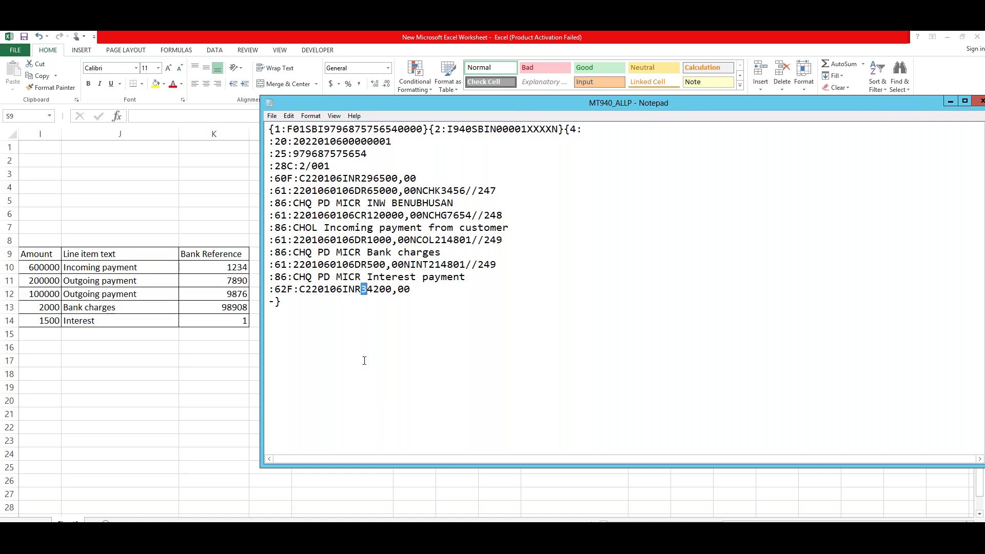
pyautogui.click(195, 479)
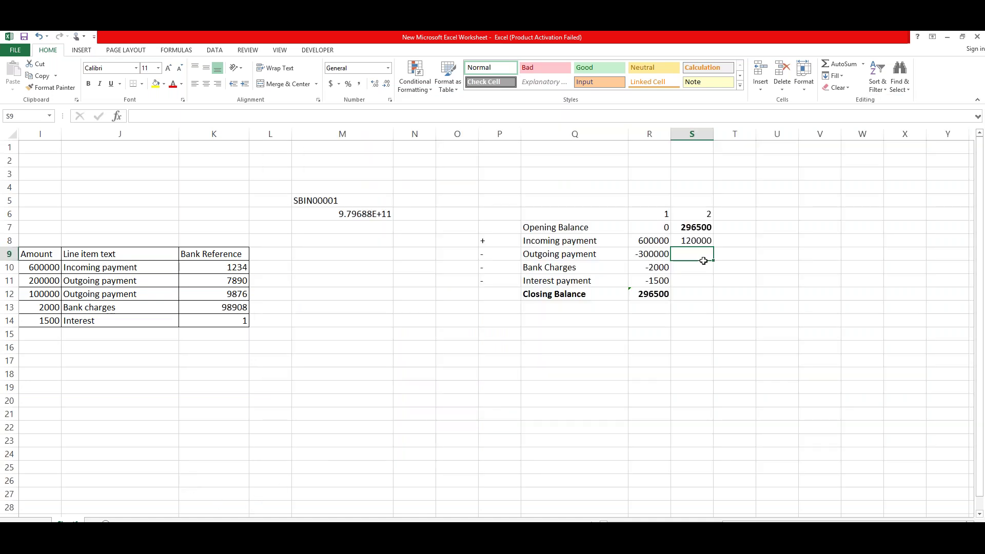
pyautogui.write('65000')
pyautogui.press('Return')
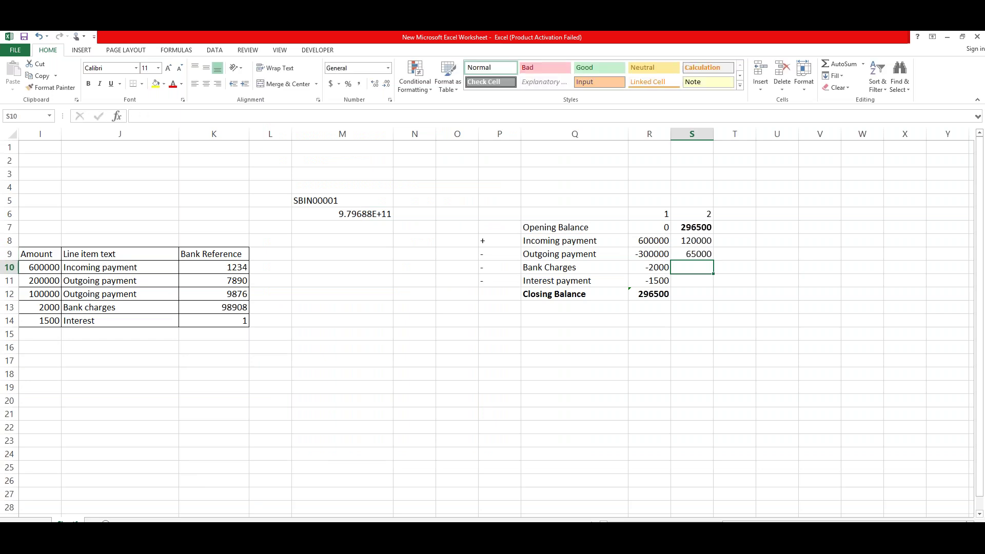
pyautogui.write('1000')
pyautogui.press('Return')
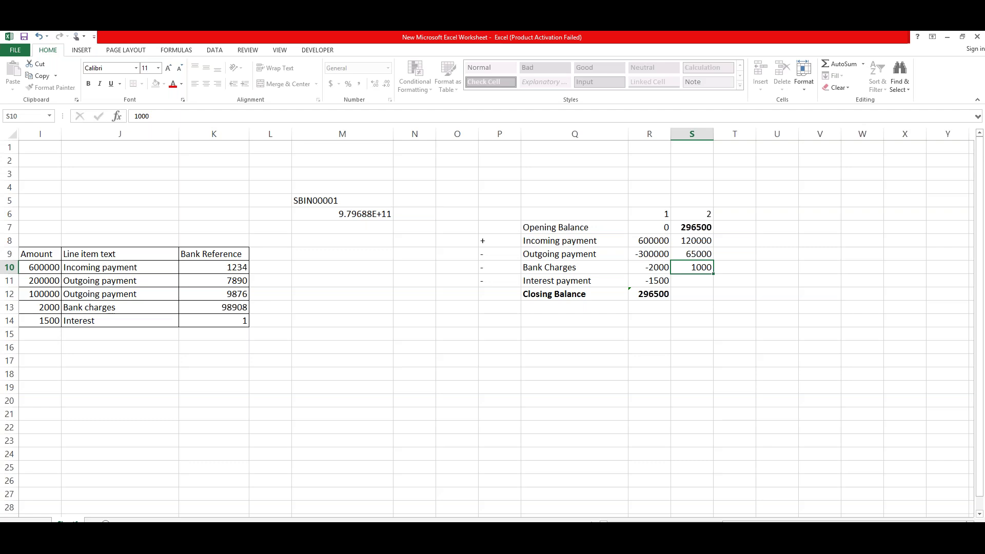
pyautogui.write('500')
pyautogui.press('Return')
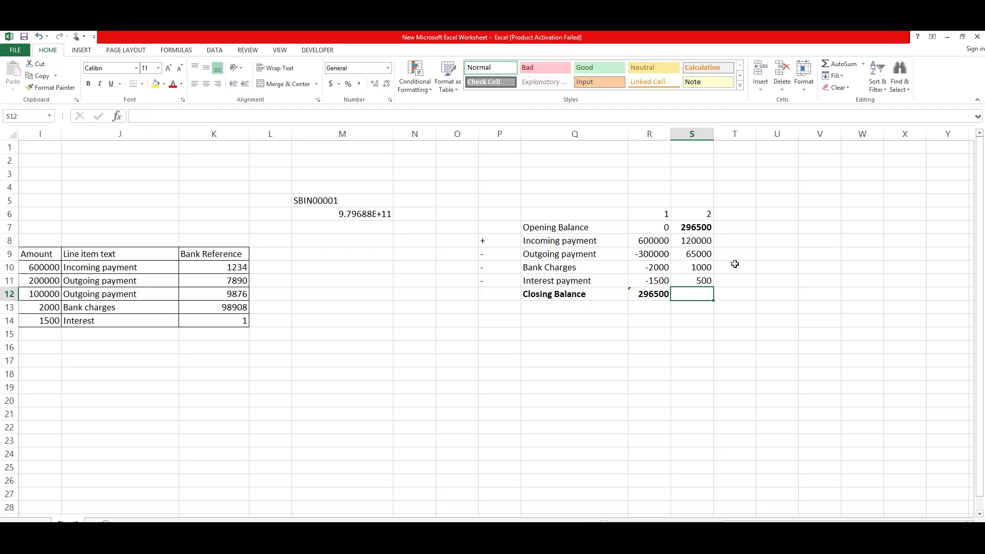
# Make the outgoing payment, bank charges and interest amounts in S9 to S11 negative.
pyautogui.click(688, 256)
pyautogui.doubleClick(708, 256)
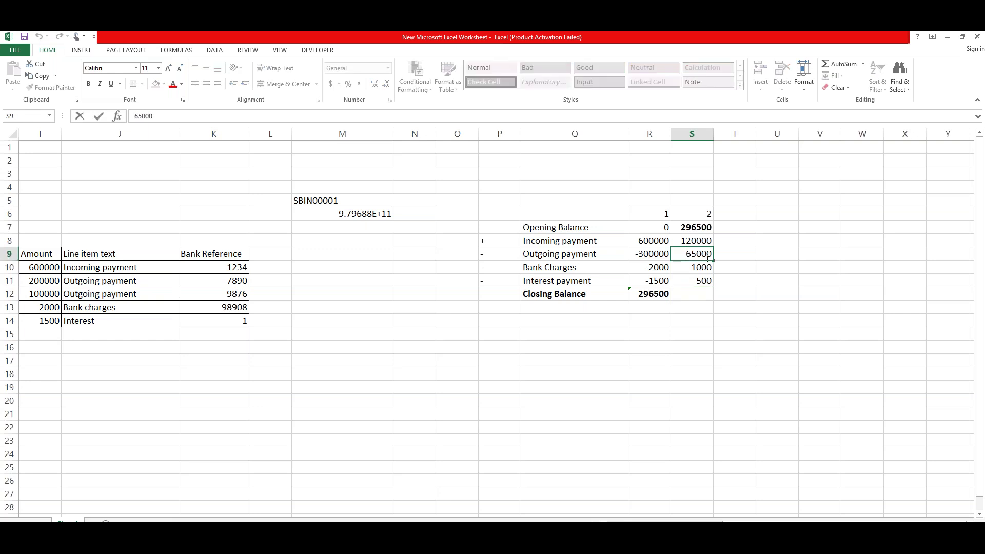
pyautogui.write('-')
pyautogui.press('Return')
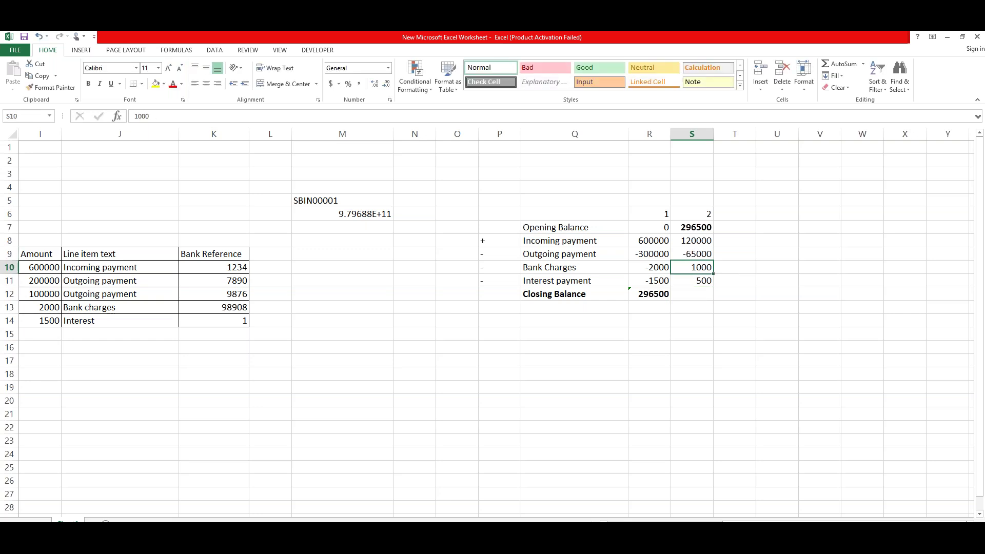
pyautogui.doubleClick(688, 267)
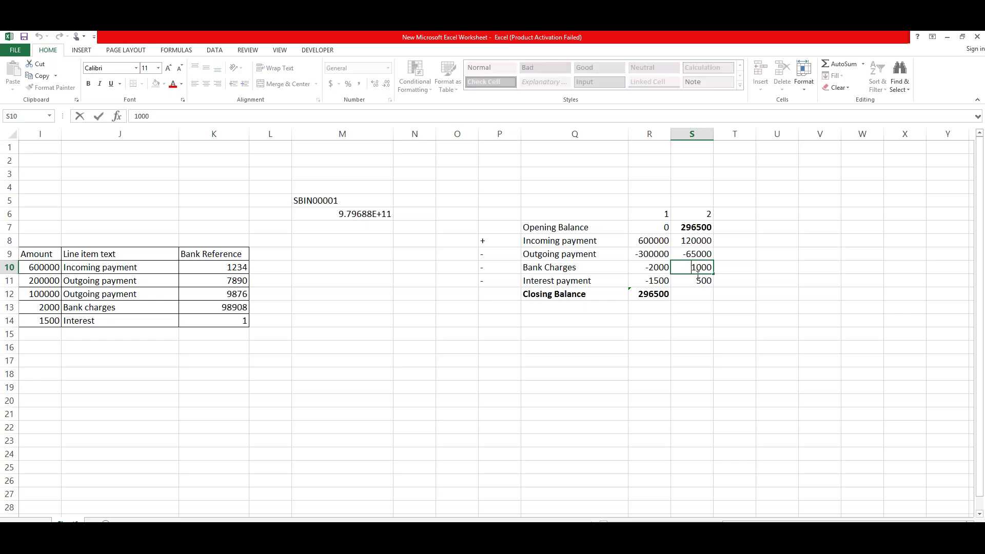
pyautogui.write('-')
pyautogui.press('Return')
pyautogui.doubleClick(699, 282)
pyautogui.write('-')
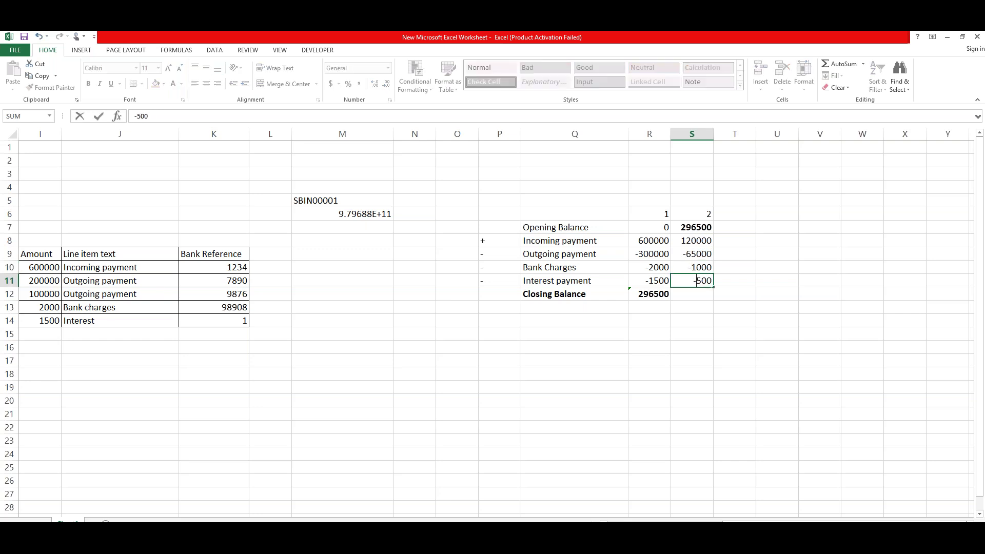
pyautogui.press('Return')
# Fill the closing balance SUM formula from R12 across into S12 for statement 2.
pyautogui.click(662, 296)
pyautogui.moveTo(671, 300); pyautogui.dragTo(713, 301)
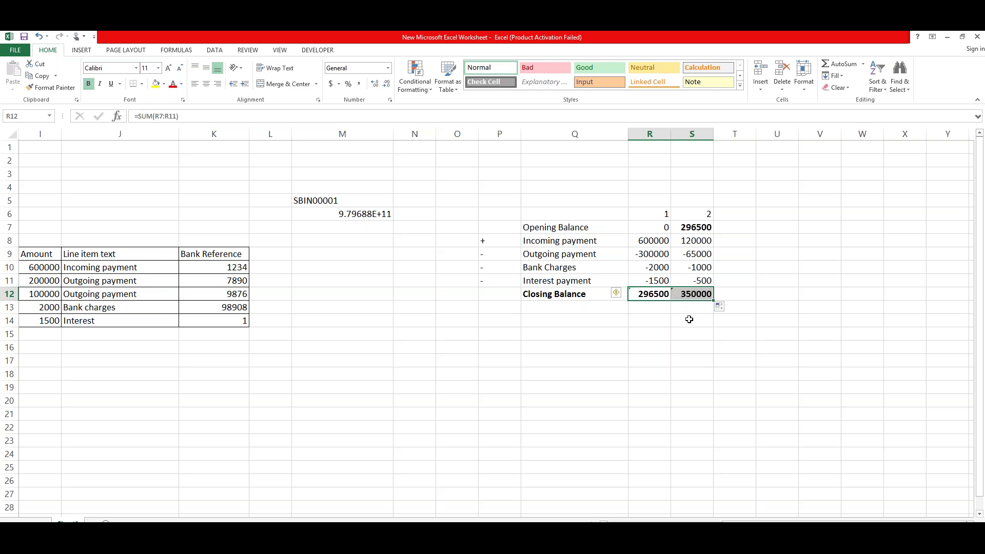
pyautogui.click(690, 319)
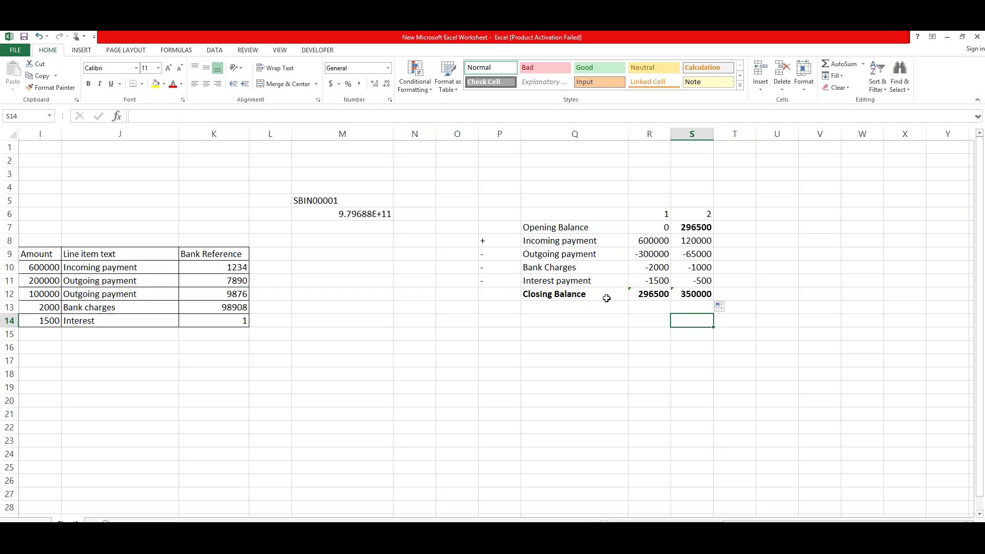
pyautogui.click(696, 296)
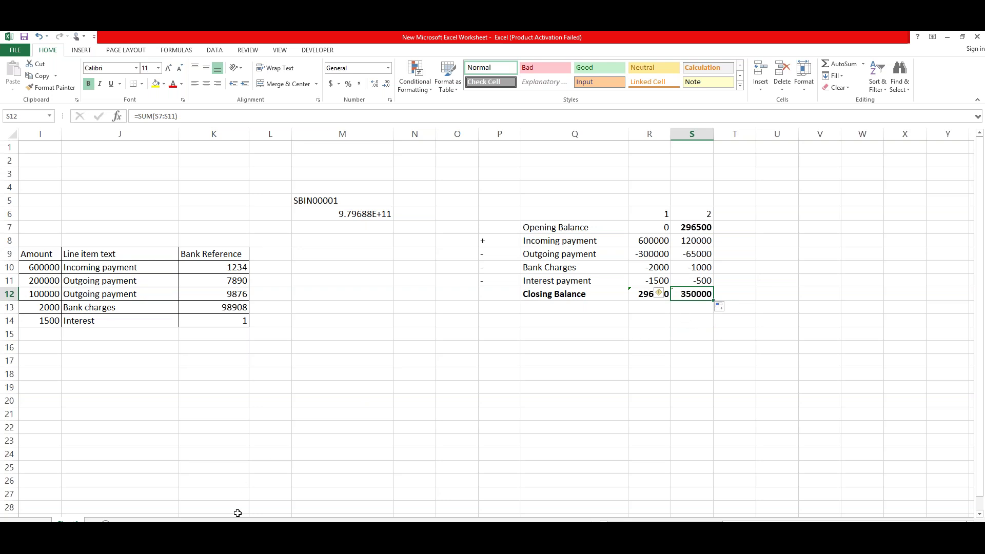
# Switch to the MT940_ALLP file in Notepad and change the closing balance amount in the :62F: line to 3450000,00.
pyautogui.click(241, 539)
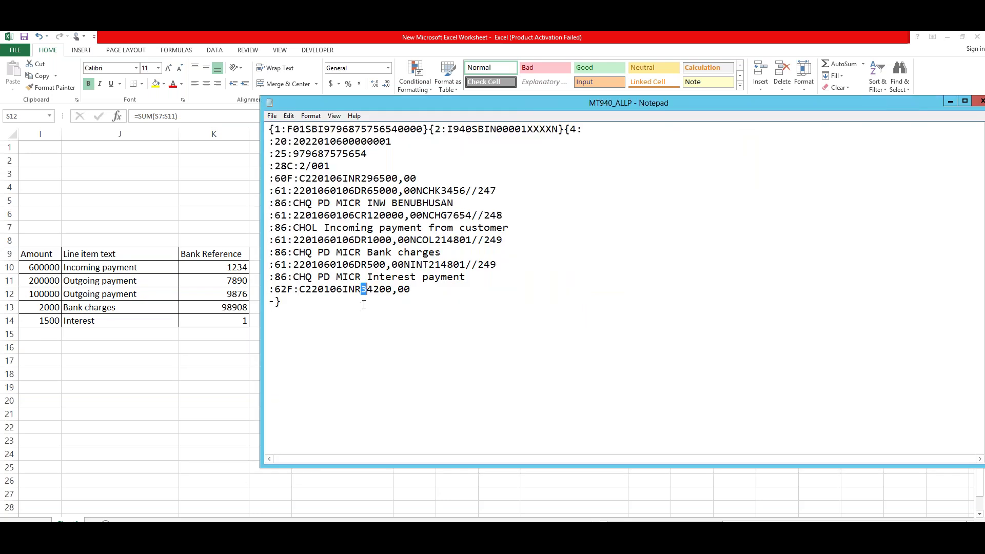
pyautogui.press('Right')
pyautogui.press('Right')
pyautogui.write('50000')
pyautogui.press('Delete')
pyautogui.press('Delete')
pyautogui.press('Delete')
# Save the changes to the MT940_ALLP file under its existing name.
pyautogui.click(272, 116)
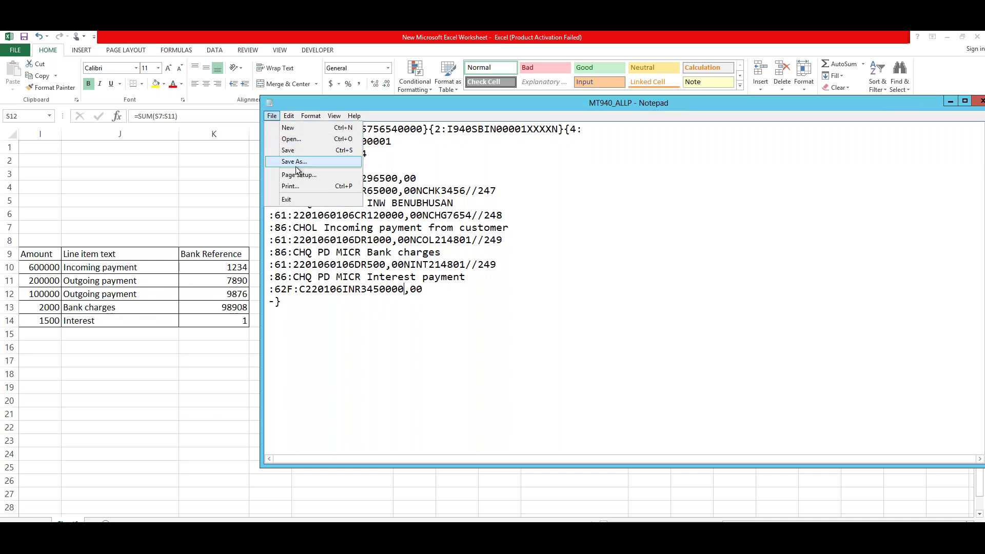
pyautogui.click(295, 150)
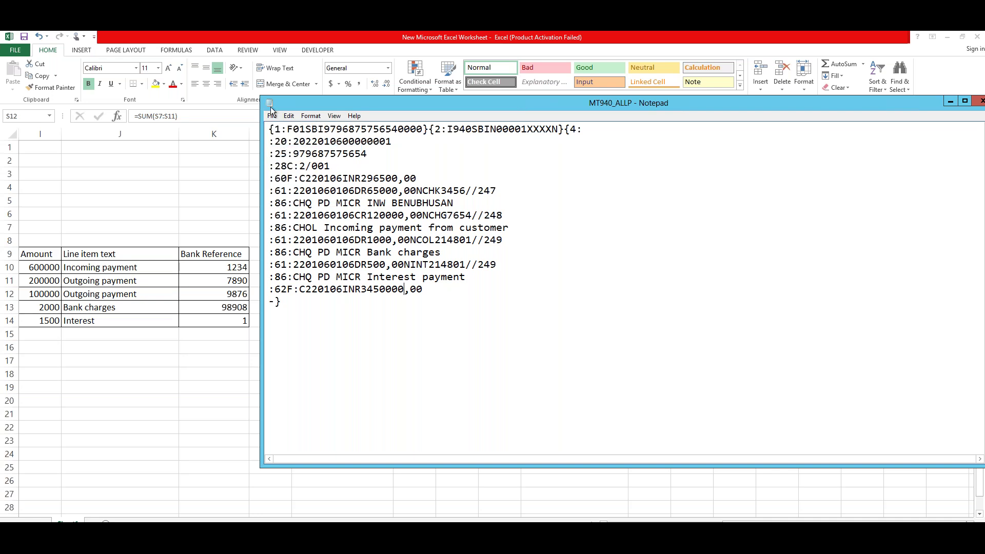
pyautogui.click(272, 116)
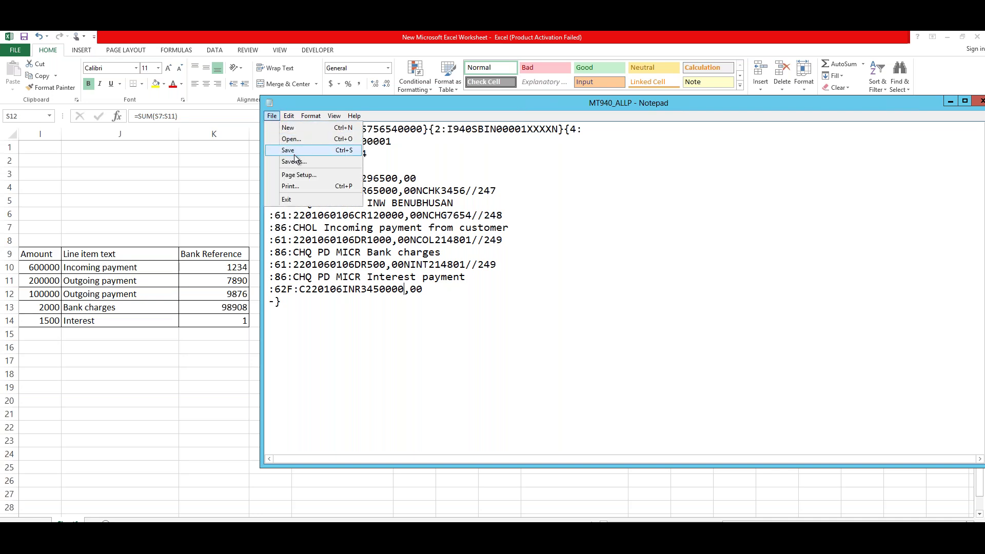
pyautogui.click(288, 151)
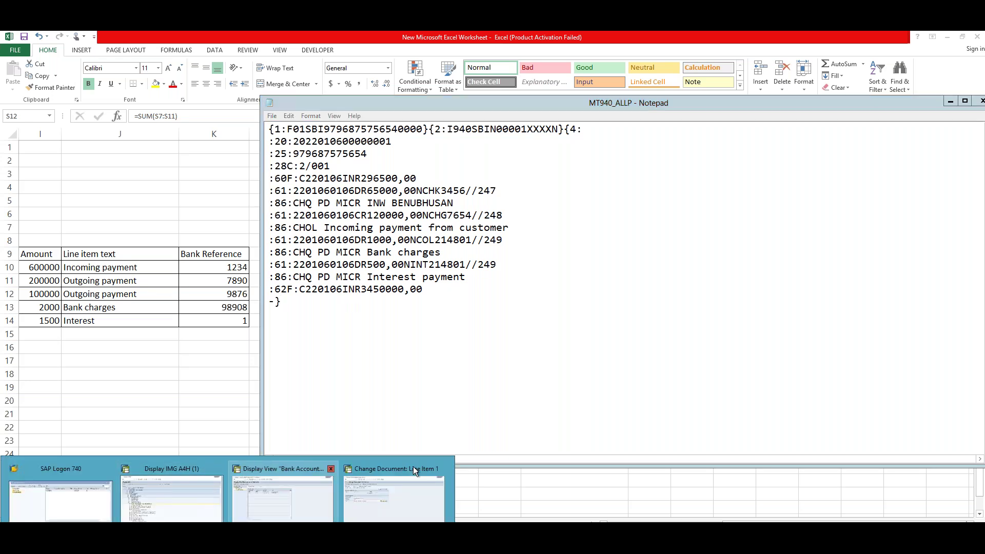
# Switch to SAP, leave the document line item and start transaction FF_5 for bank statement upload.
pyautogui.click(381, 501)
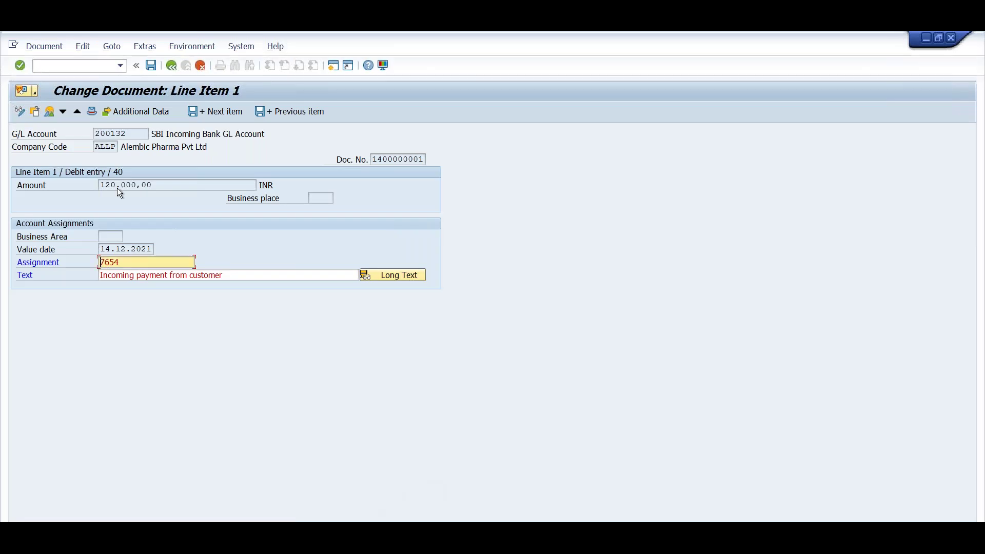
pyautogui.click(151, 65)
pyautogui.click(186, 66)
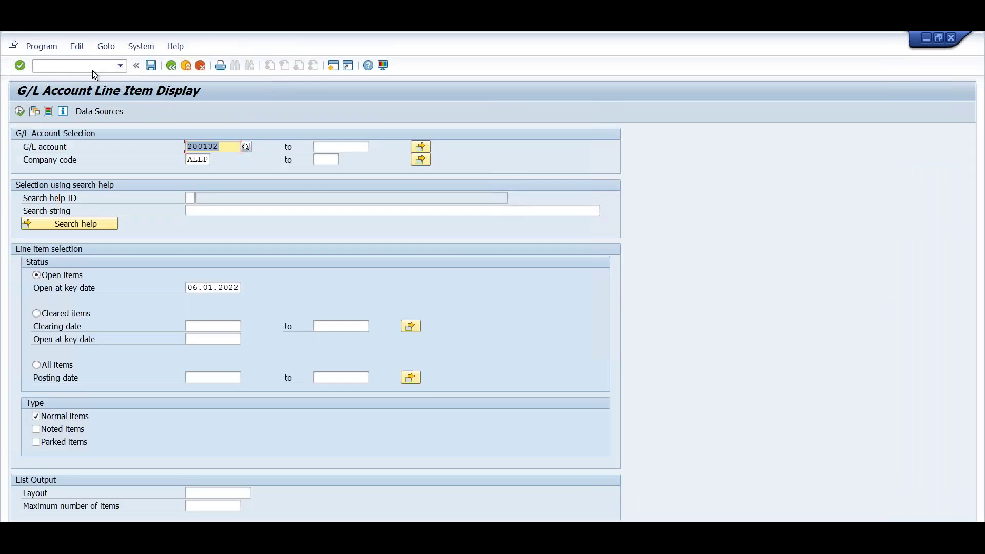
pyautogui.write('/nff_5')
pyautogui.press('Return')
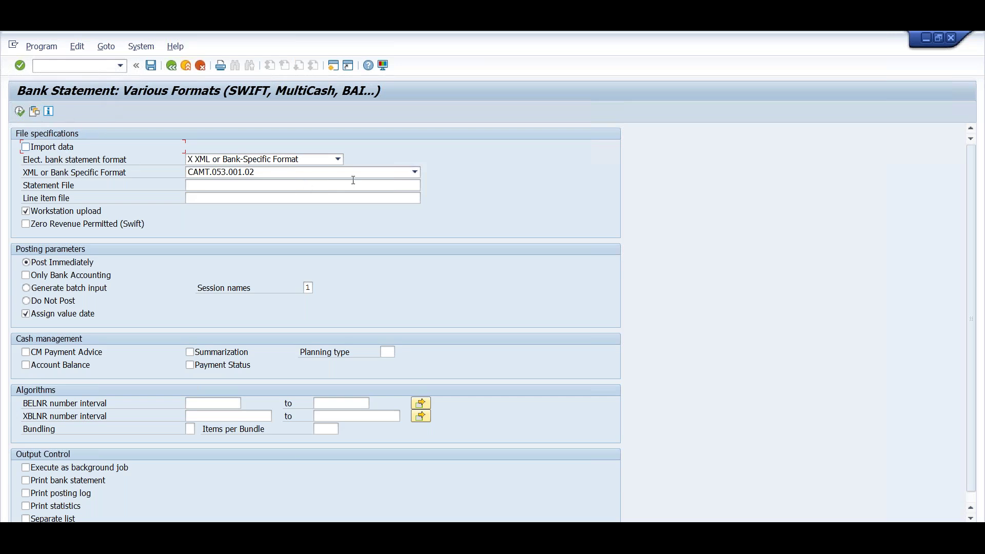
# Set the electronic bank statement format to SWIFT MT940 with field 86 structured and enable Import data.
pyautogui.click(338, 159)
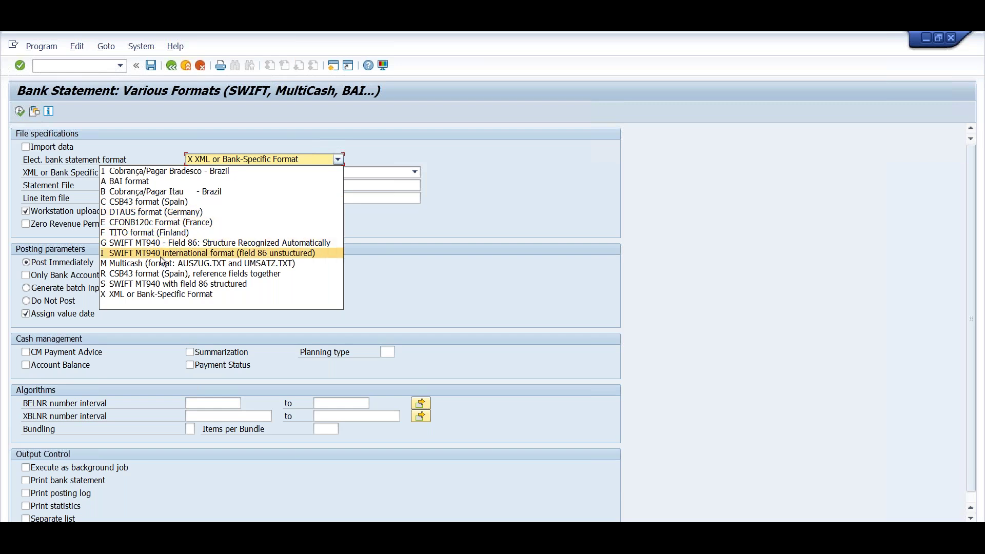
pyautogui.click(186, 285)
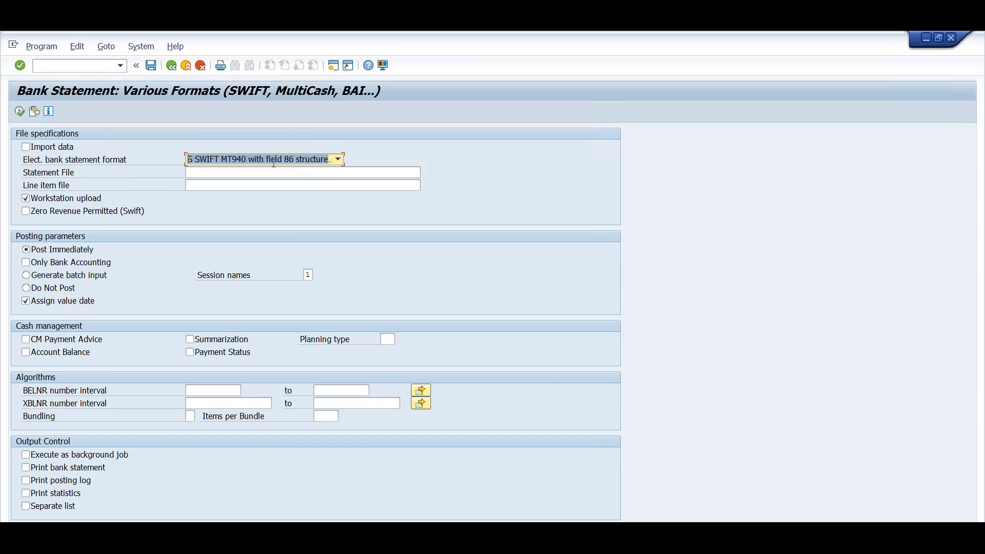
pyautogui.click(23, 147)
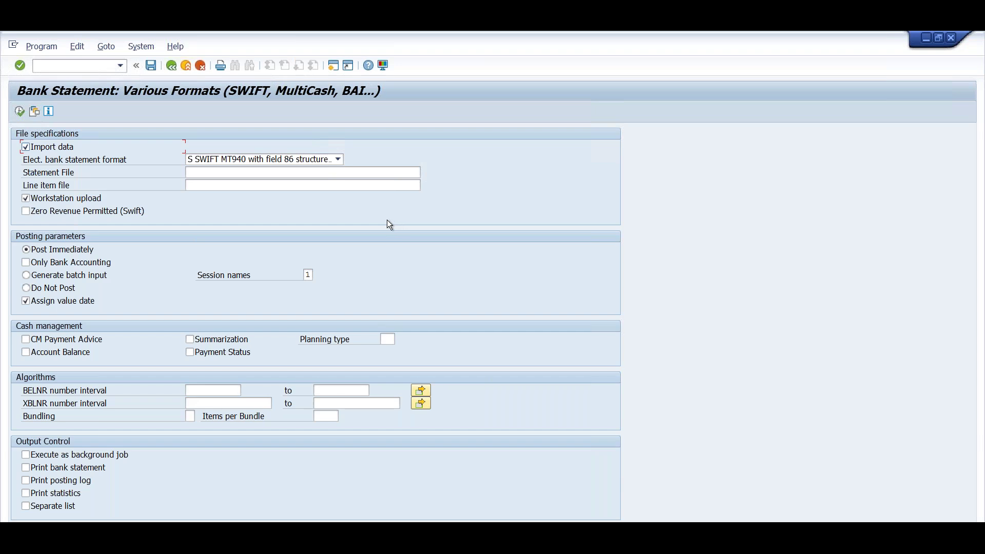
# Choose the MT940_ALLP file from the Downloads folder as the statement file.
pyautogui.click(418, 173)
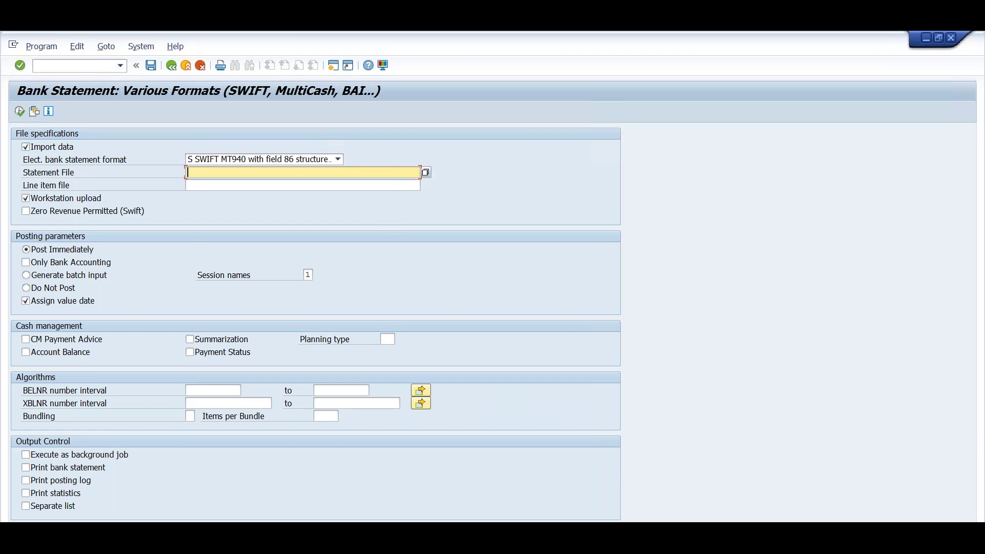
pyautogui.click(427, 173)
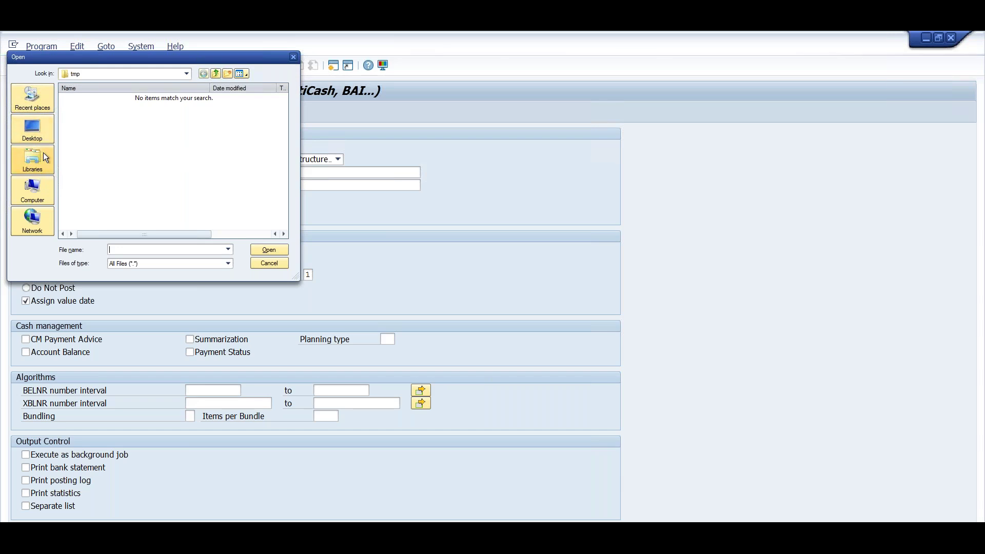
pyautogui.click(39, 101)
pyautogui.doubleClick(94, 98)
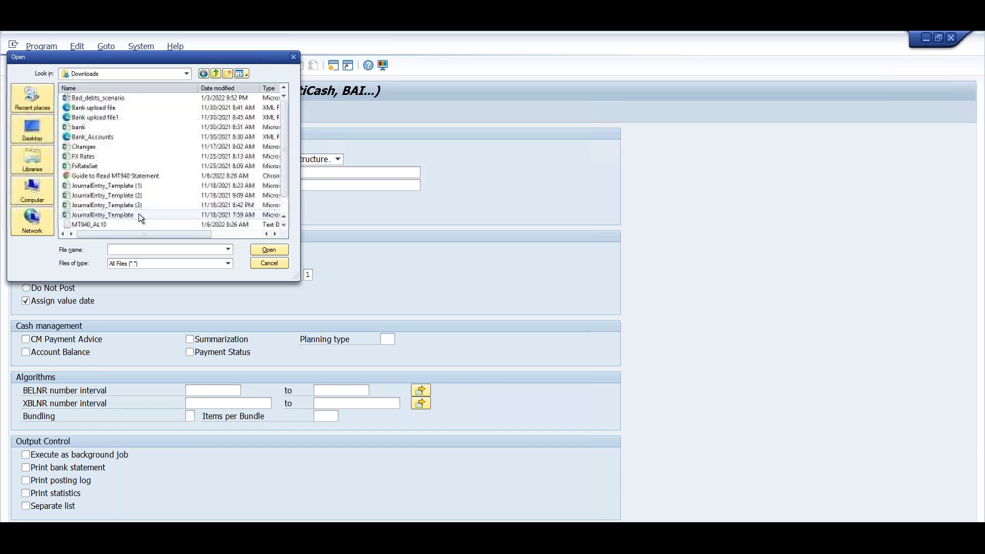
pyautogui.scroll(-1, 138, 215)
pyautogui.click(94, 205)
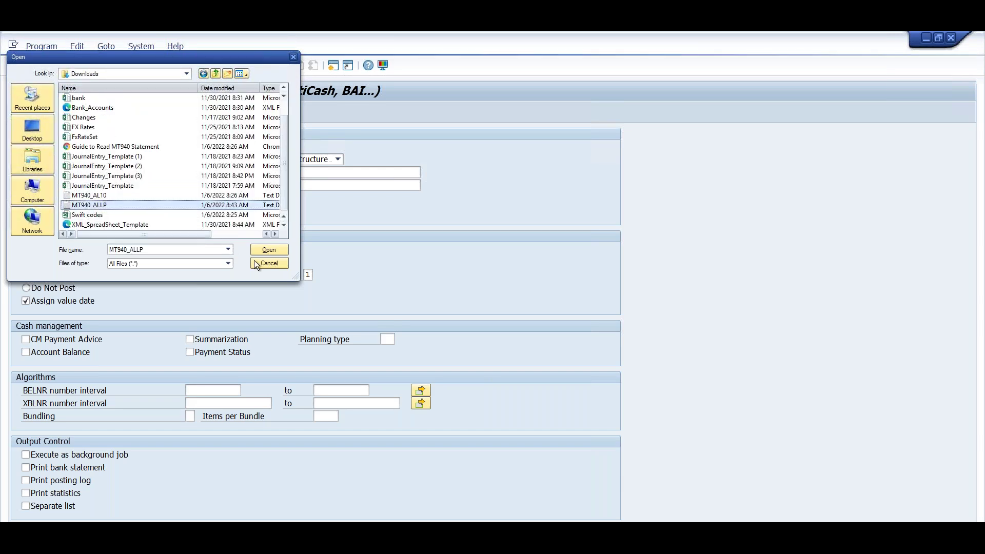
pyautogui.click(269, 250)
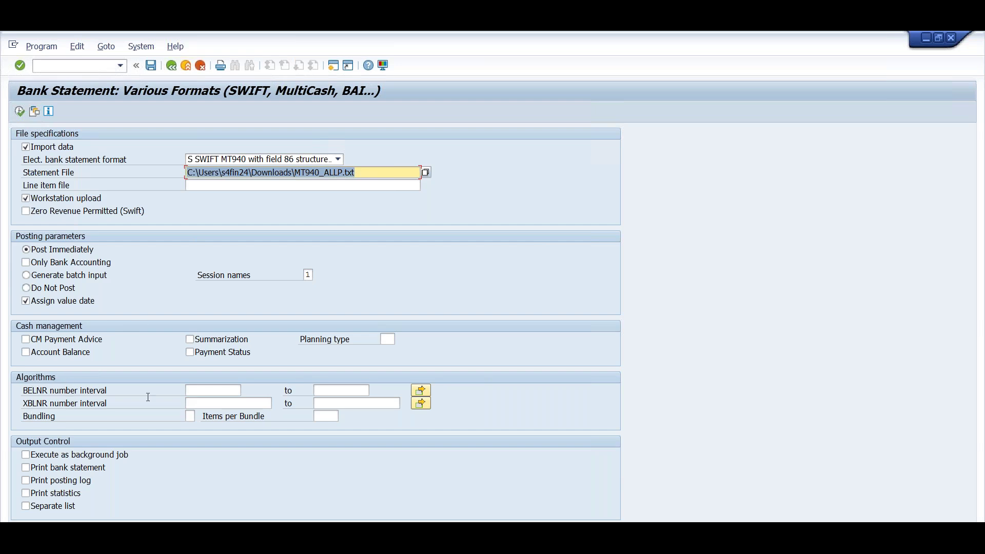
# Enable Print bank statement, Print posting log, Print statistics and Separate list, and execute the bank statement upload.
pyautogui.click(201, 392)
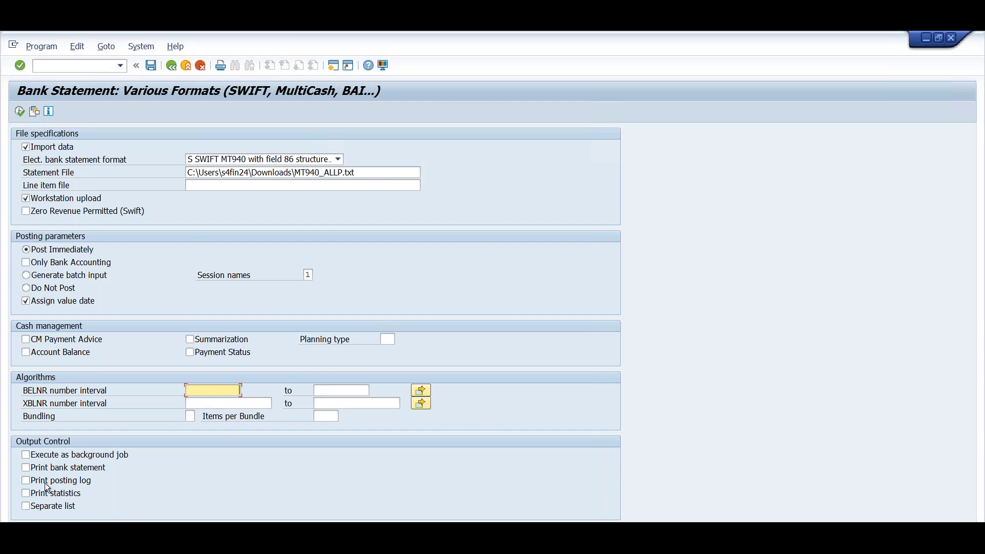
pyautogui.click(48, 467)
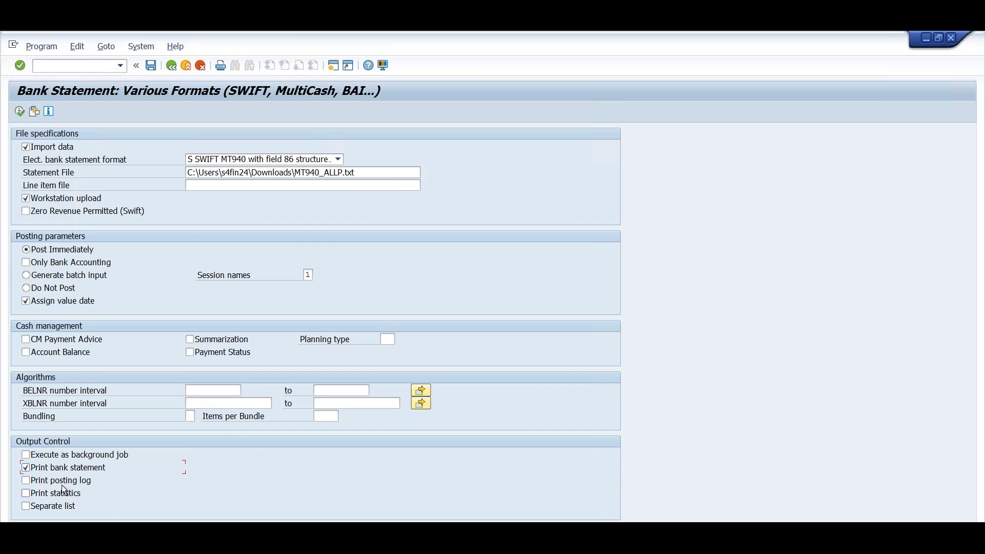
pyautogui.click(63, 484)
pyautogui.click(69, 494)
pyautogui.click(63, 507)
pyautogui.click(21, 111)
pyautogui.click(388, 309)
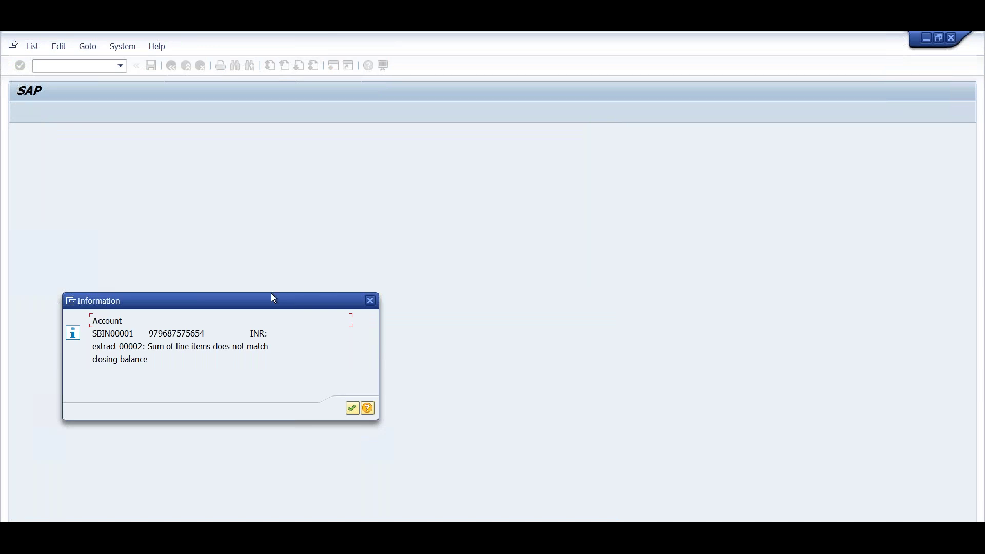
# Check the second statement's amounts in the Excel worksheet, and return to SAP to acknowledge the closing balance message.
pyautogui.moveTo(307, 307); pyautogui.dragTo(457, 179)
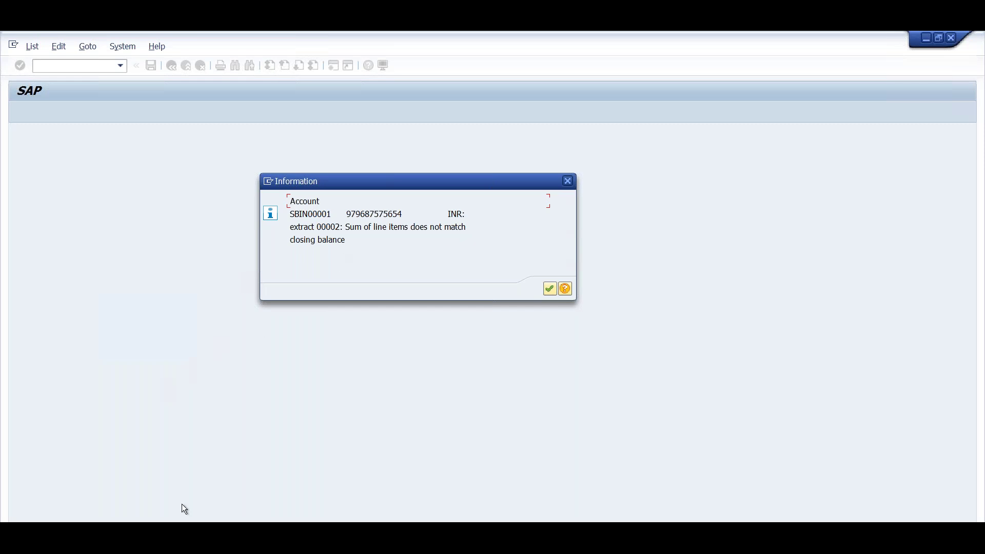
pyautogui.moveTo(151, 536)
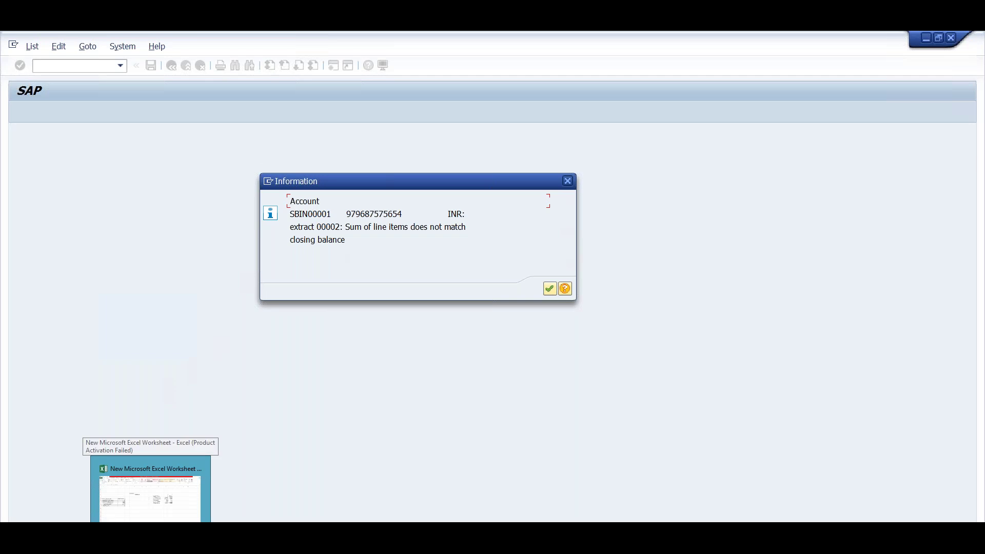
pyautogui.click(150, 536)
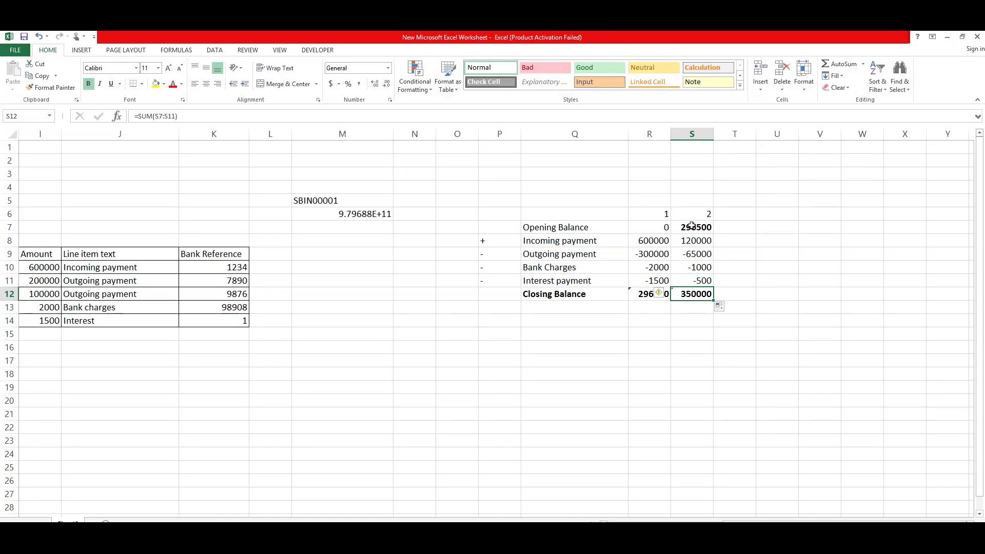
pyautogui.moveTo(692, 240); pyautogui.dragTo(693, 282)
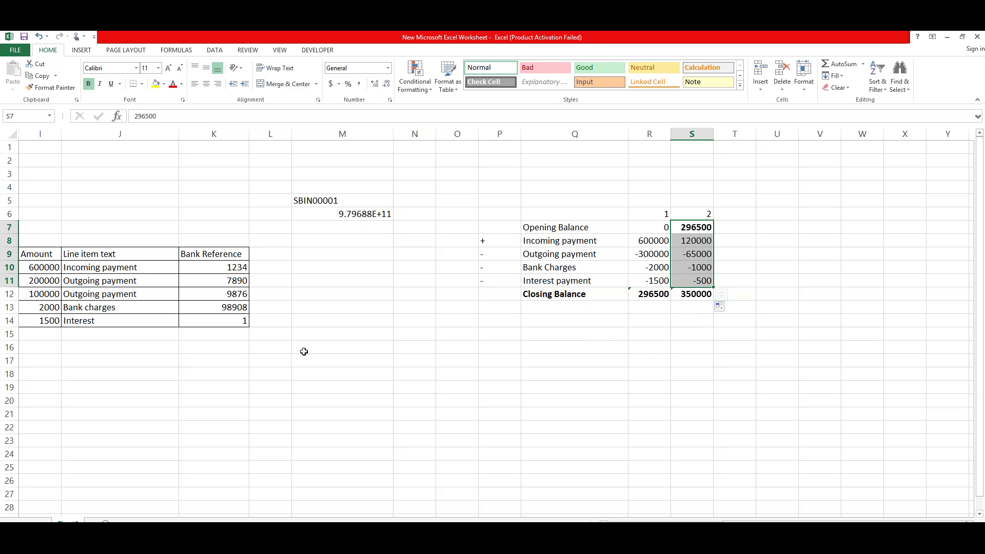
pyautogui.click(377, 508)
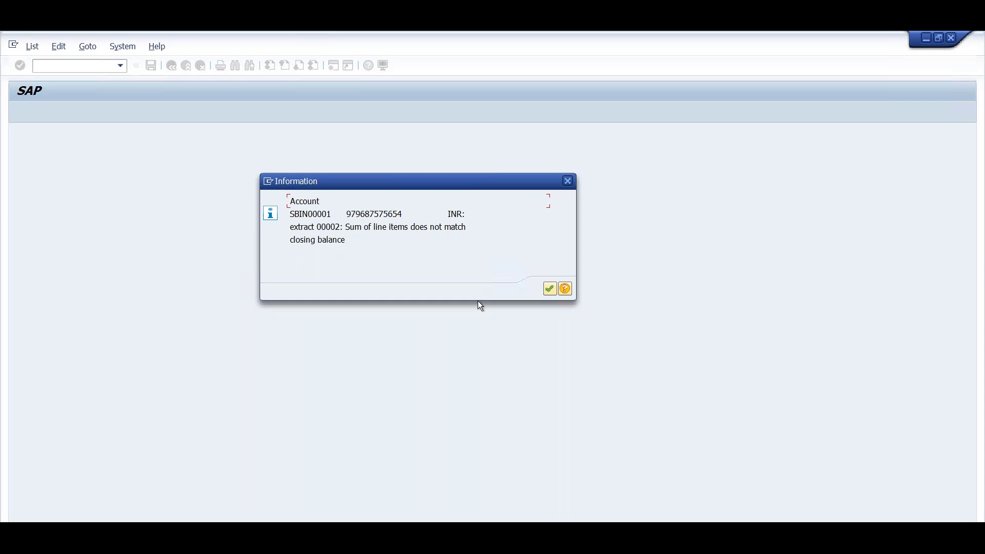
pyautogui.click(550, 289)
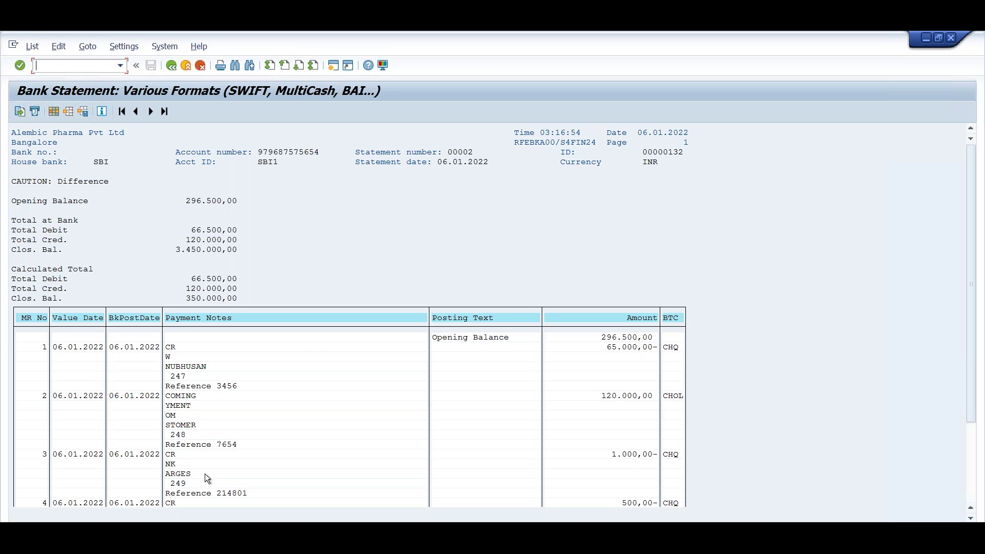
# Check the second statement's incoming payment in the Excel worksheet and return to the SAP bank statement list.
pyautogui.hotkey('alt', 'Tab')
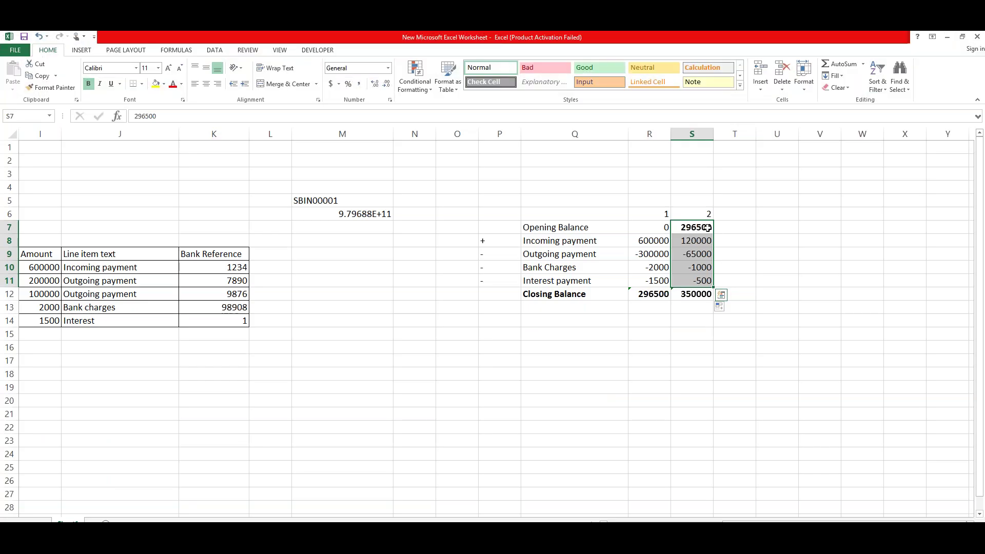
pyautogui.click(697, 243)
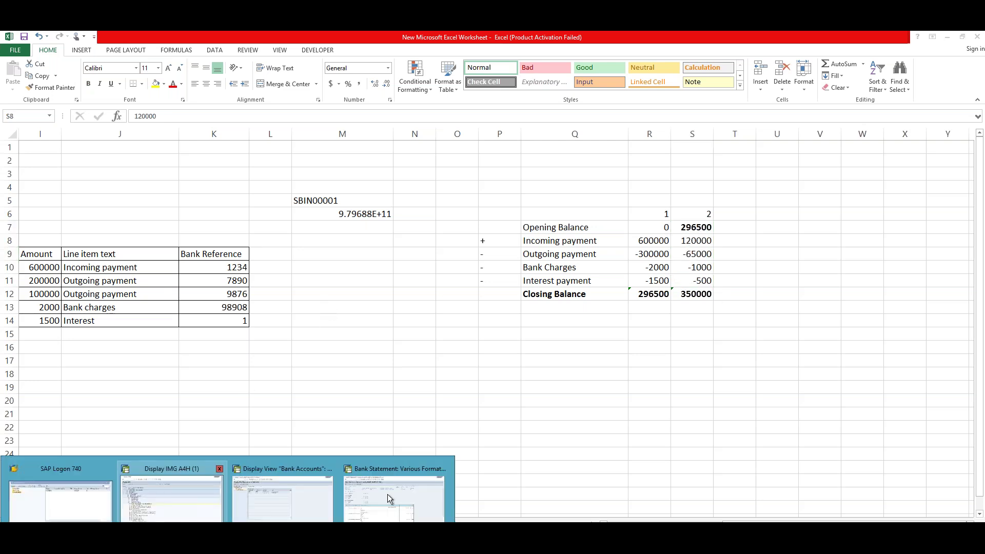
pyautogui.click(387, 494)
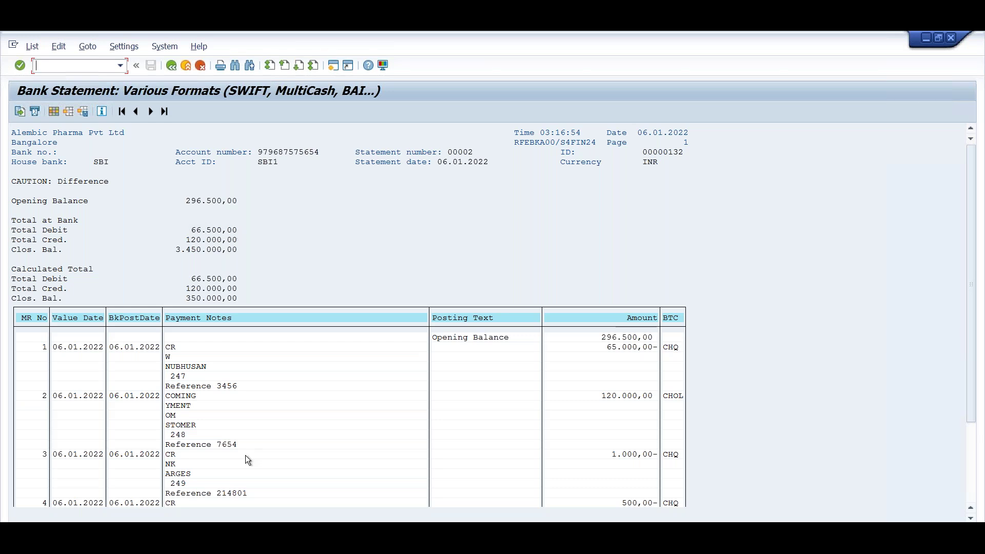
# Switch to Excel, review the second statement's amounts in S7:S11, and compare them with the totals in the SAP bank statement list.
pyautogui.moveTo(226, 533)
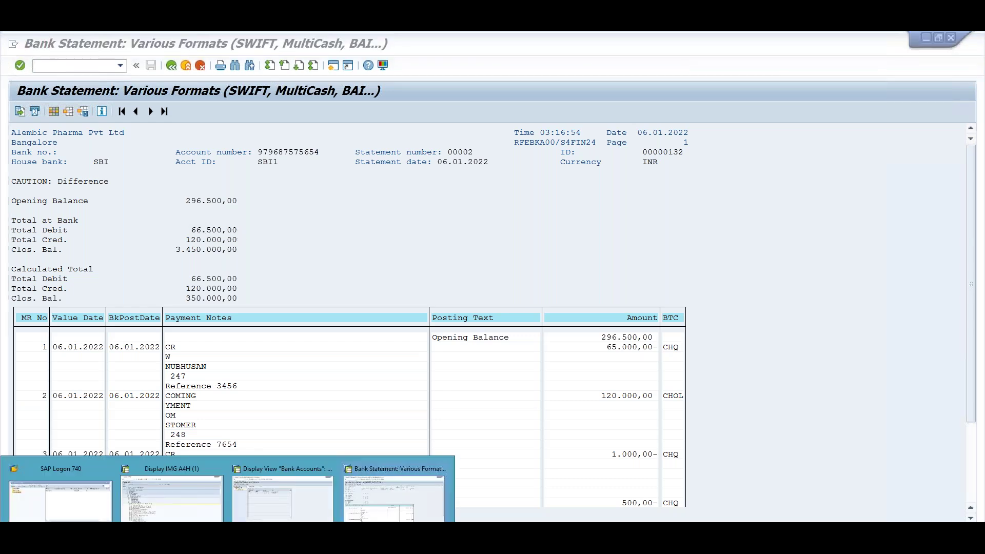
pyautogui.click(400, 492)
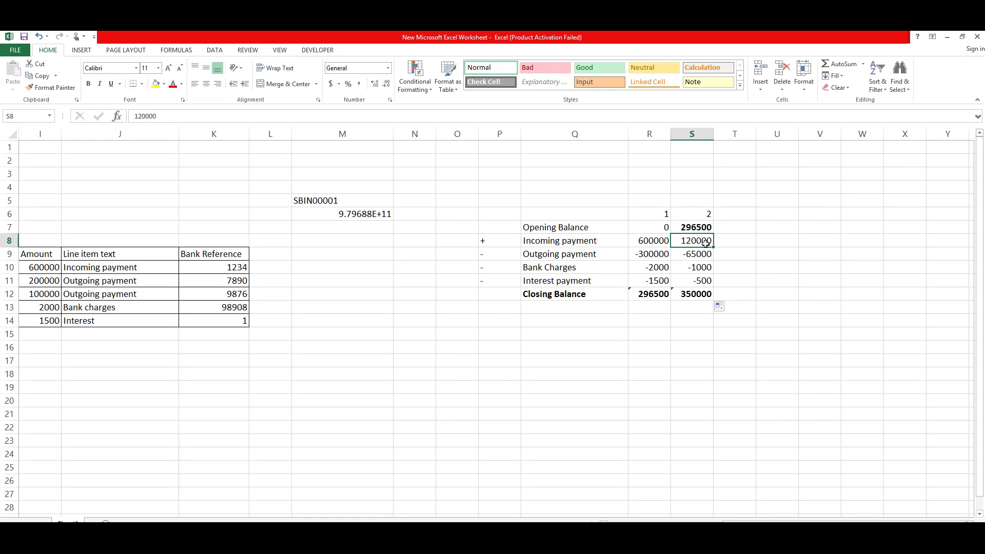
pyautogui.hotkey('shift', 'Down')
pyautogui.hotkey('shift', 'Down')
pyautogui.hotkey('shift', 'Down')
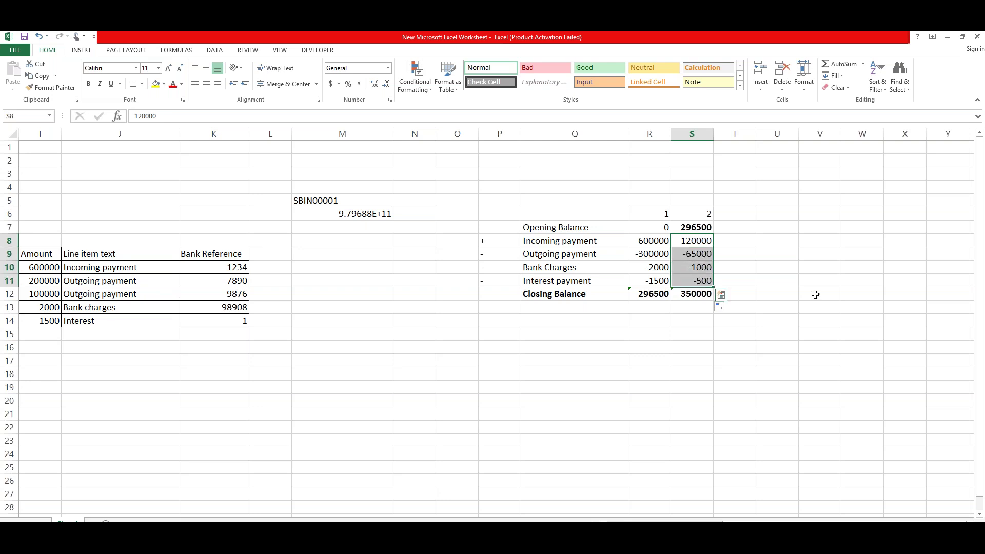
pyautogui.click(779, 257)
pyautogui.moveTo(701, 226); pyautogui.dragTo(695, 281)
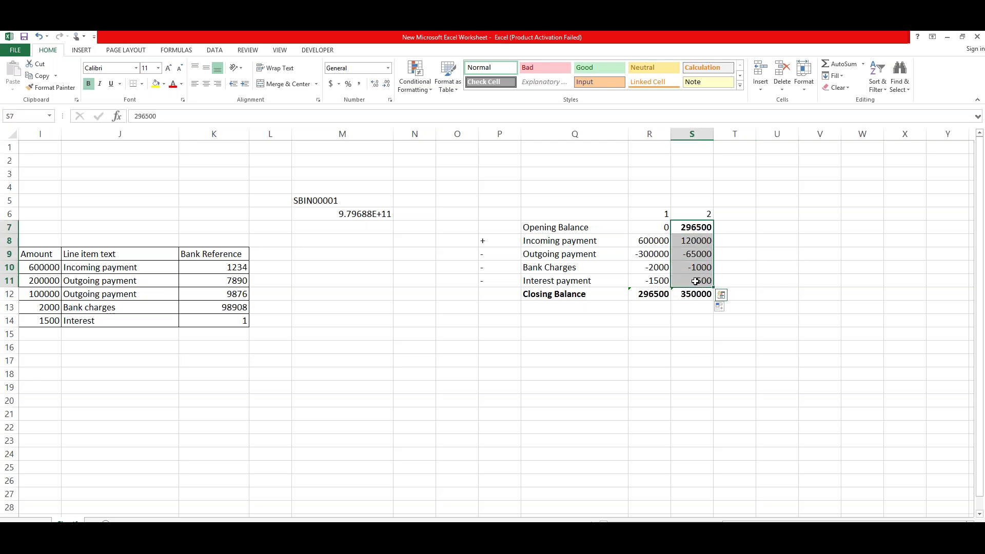
pyautogui.click(480, 389)
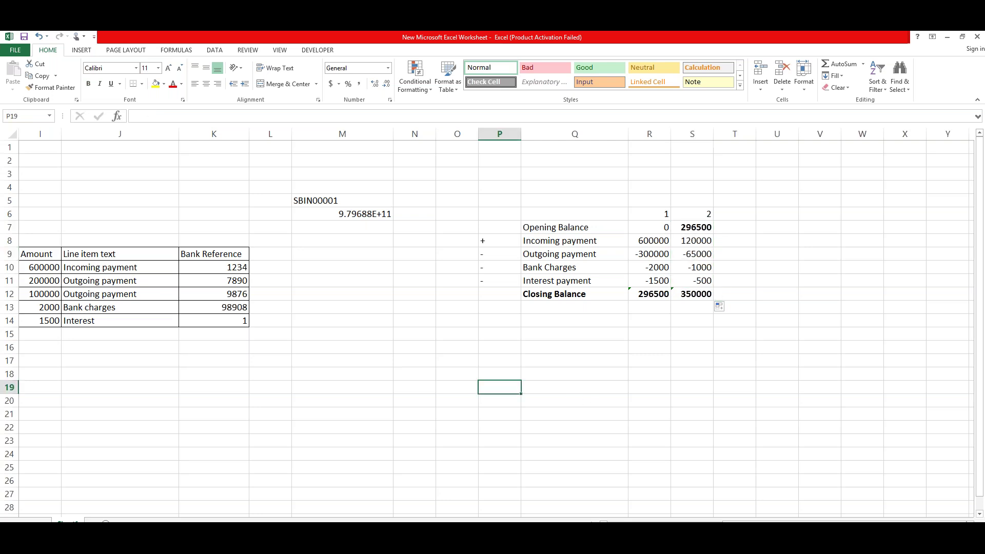
pyautogui.hotkey('alt', 'Tab')
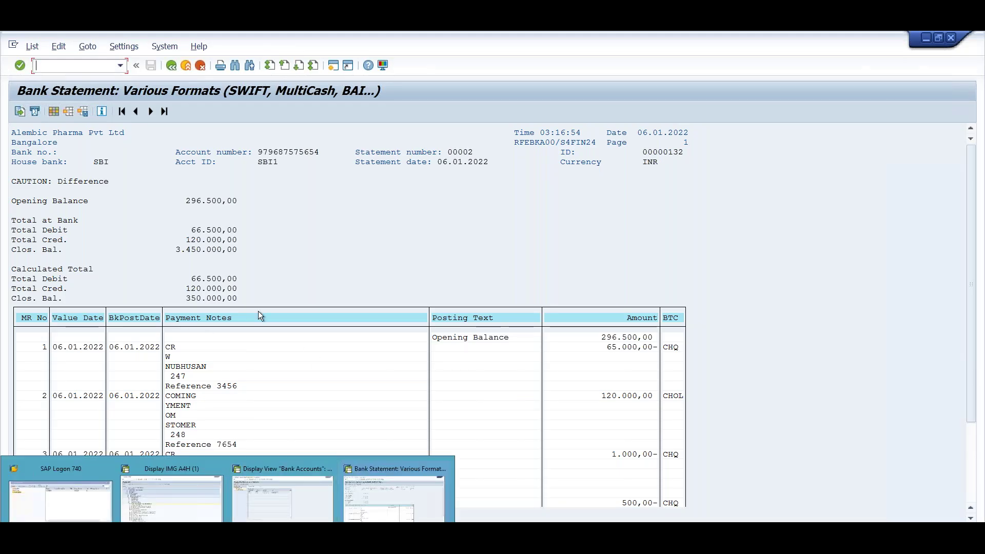
pyautogui.click(405, 263)
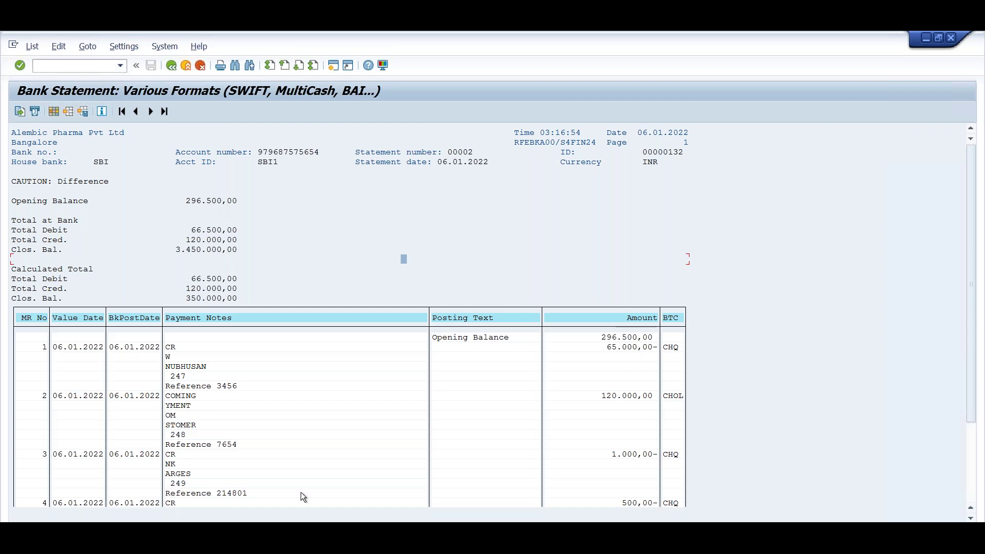
# Compare the closing balance in Excel with the :62F: line of MT940_ALLP in Notepad, and return to the SAP bank statement list.
pyautogui.hotkey('alt', 'Tab')
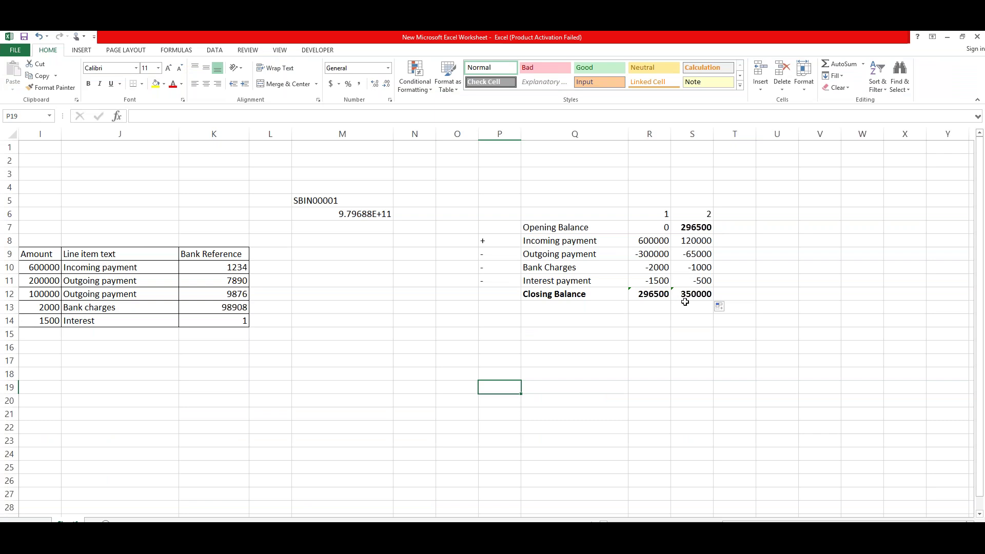
pyautogui.click(272, 536)
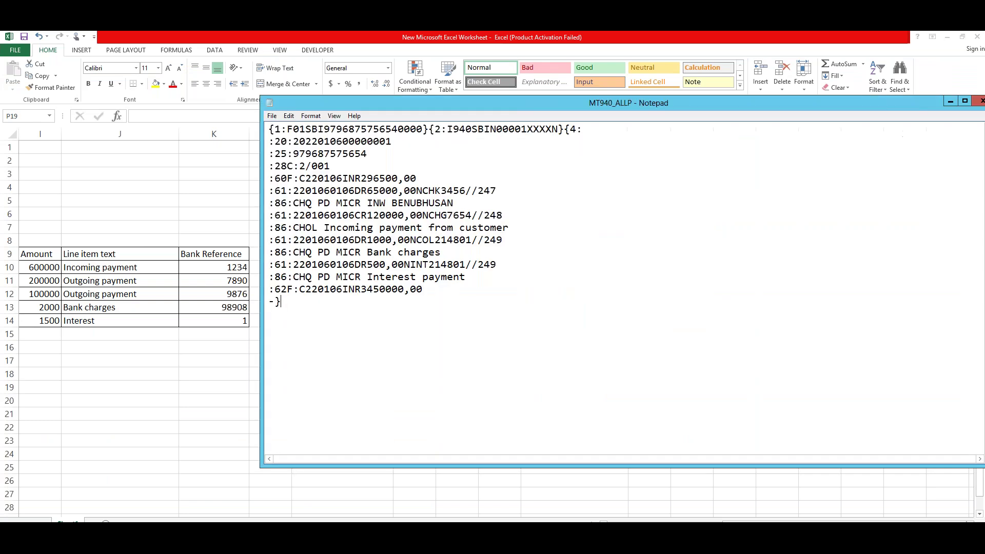
pyautogui.click(218, 536)
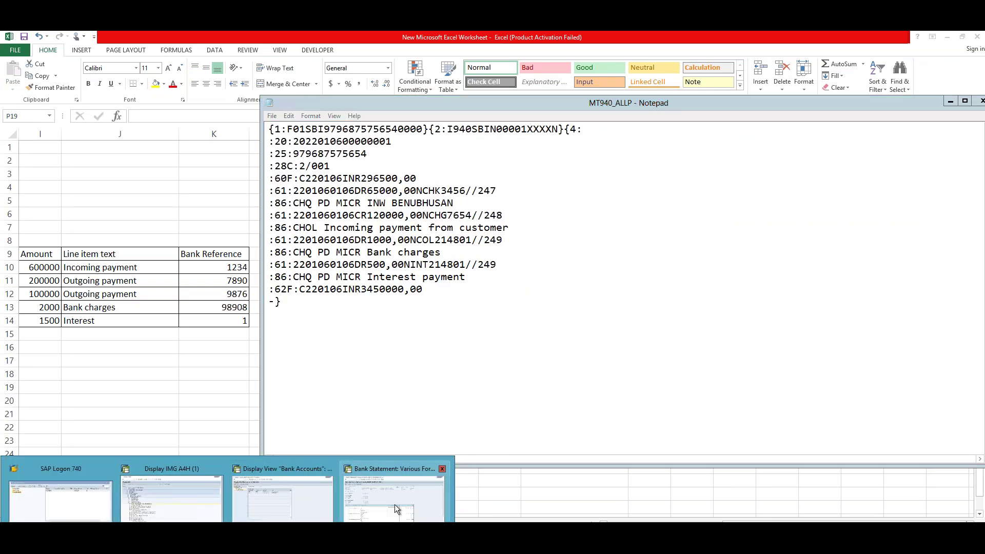
pyautogui.click(395, 504)
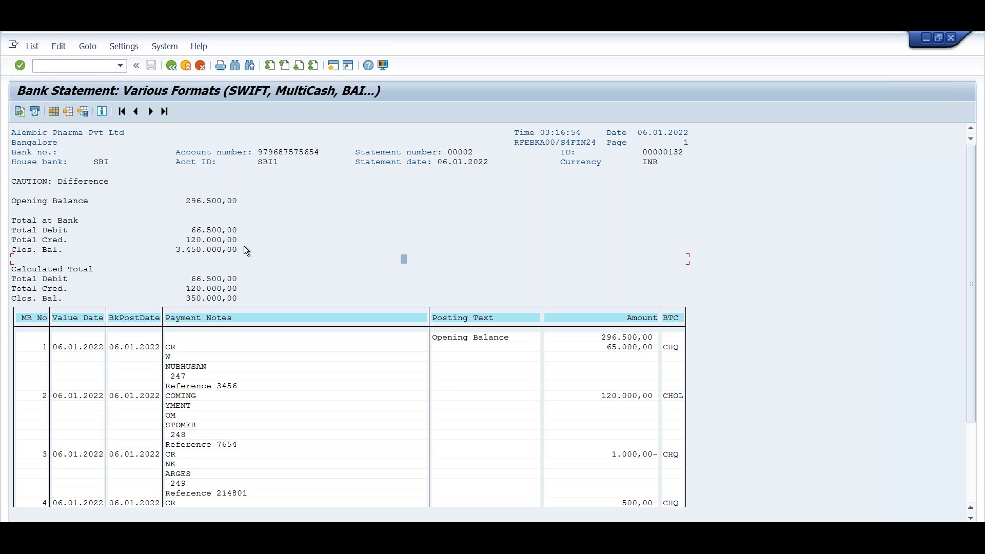
# Examine the line items, transaction codes and final total in the uploaded bank statement list.
pyautogui.scroll(-2, 767, 340)
pyautogui.scroll(2, 719, 409)
pyautogui.scroll(-3, 691, 473)
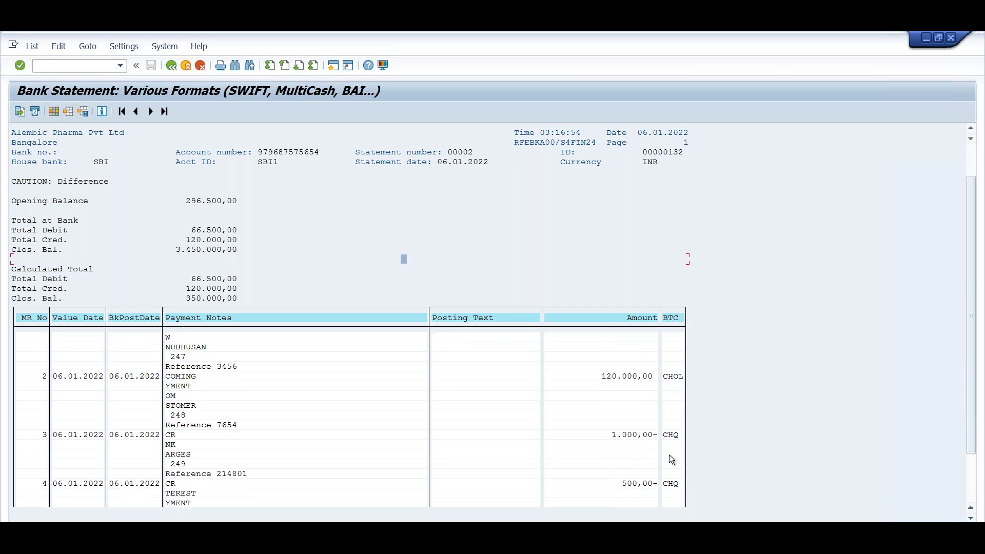
pyautogui.scroll(3, 706, 461)
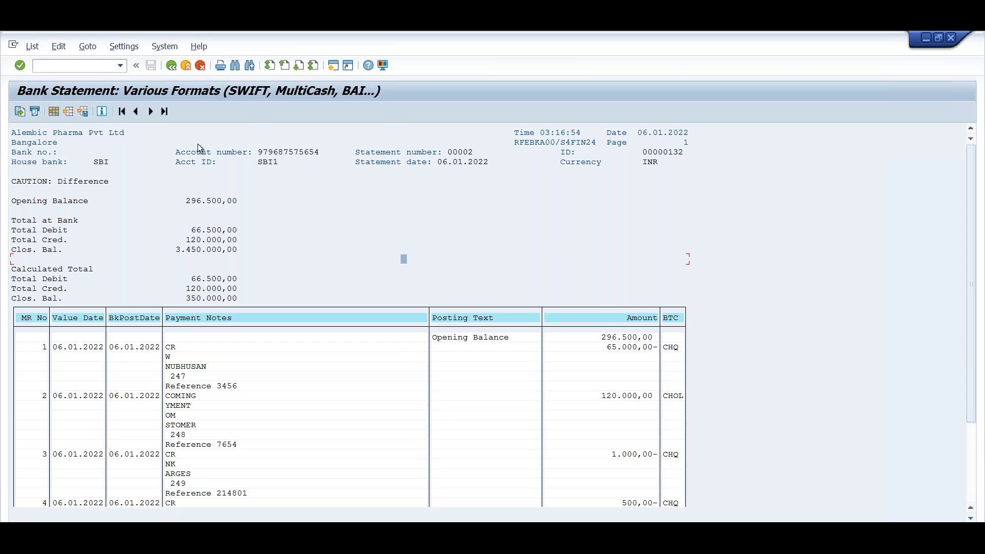
pyautogui.scroll(-5, 390, 325)
pyautogui.scroll(-1, 244, 275)
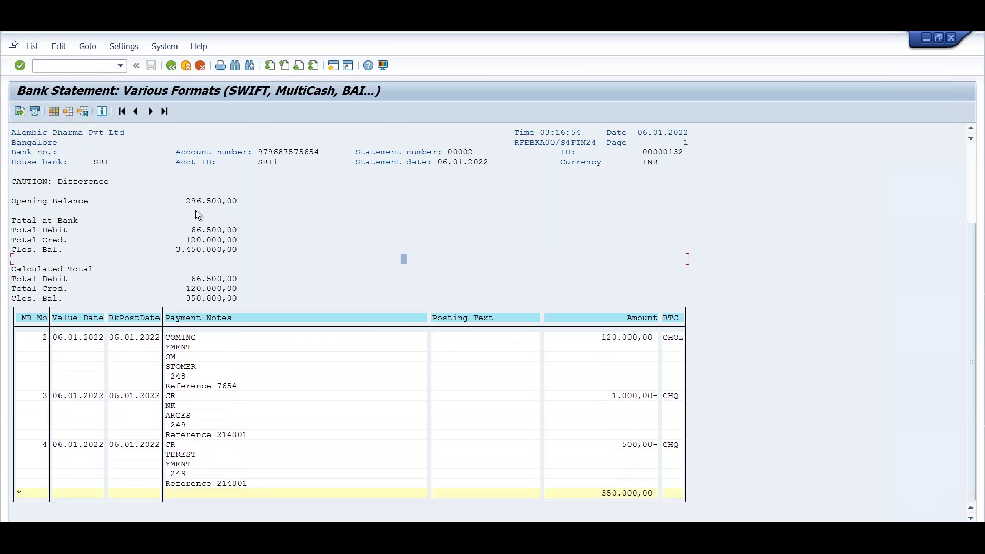
# Leave the upload result lists and set the electronic bank statement format to SWIFT MT940 international format (field 86 unstructured).
pyautogui.click(172, 71)
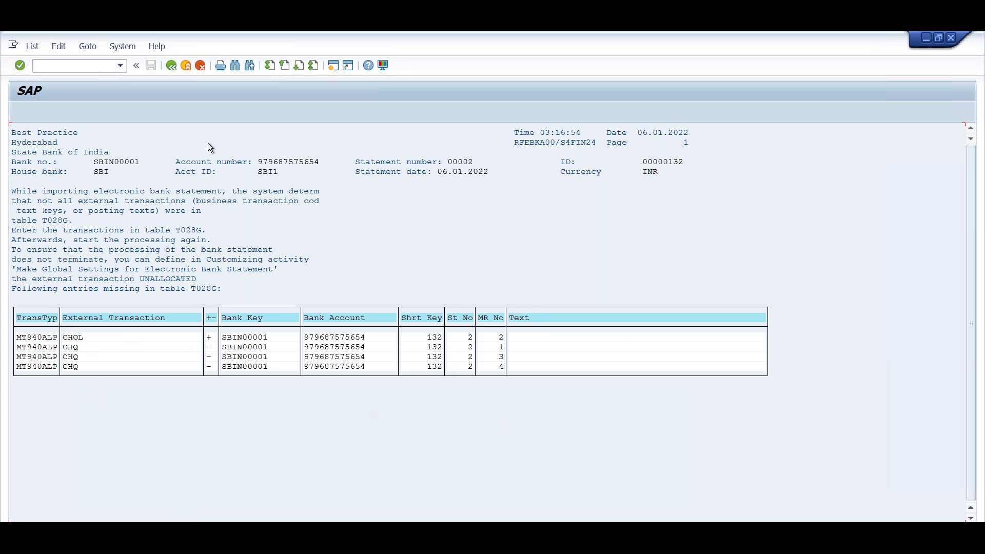
pyautogui.click(172, 67)
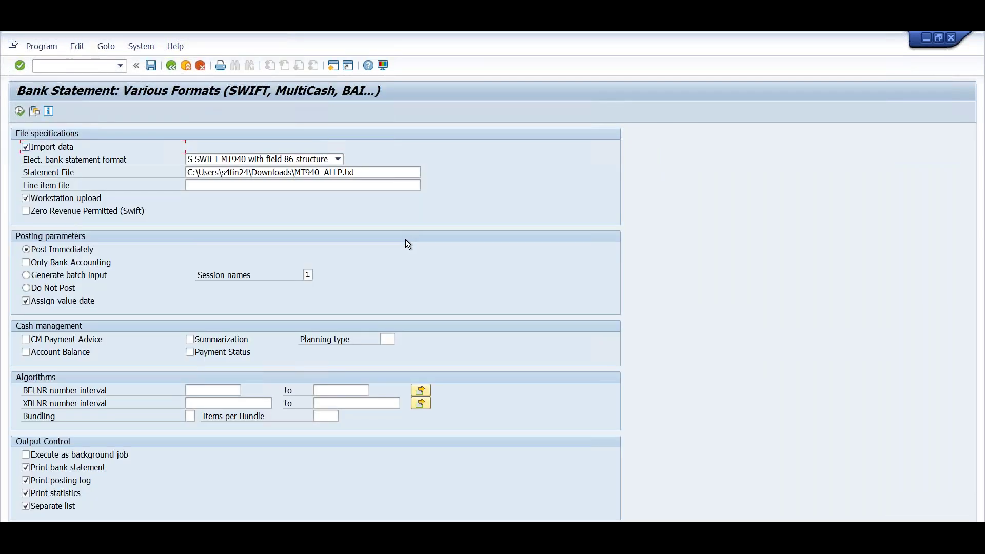
pyautogui.click(338, 159)
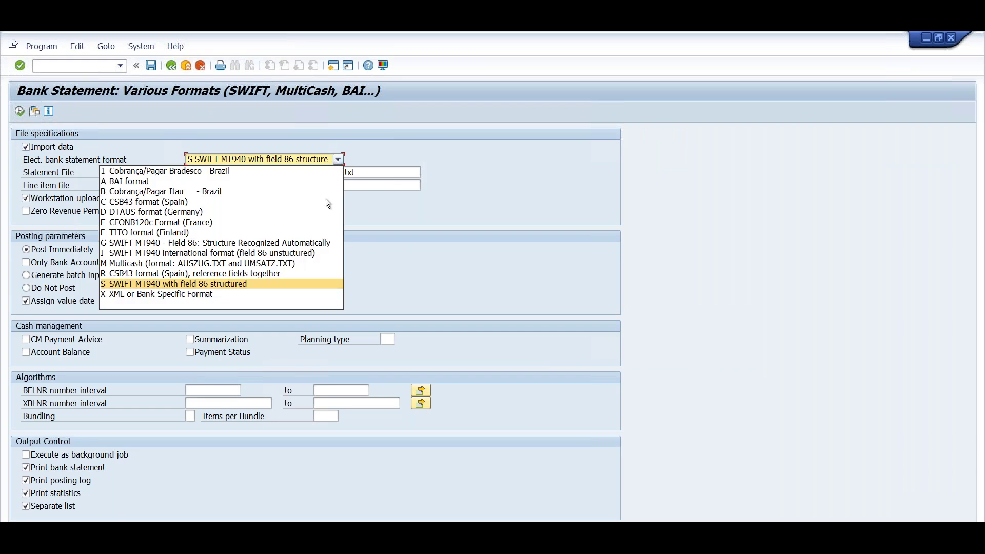
pyautogui.click(257, 254)
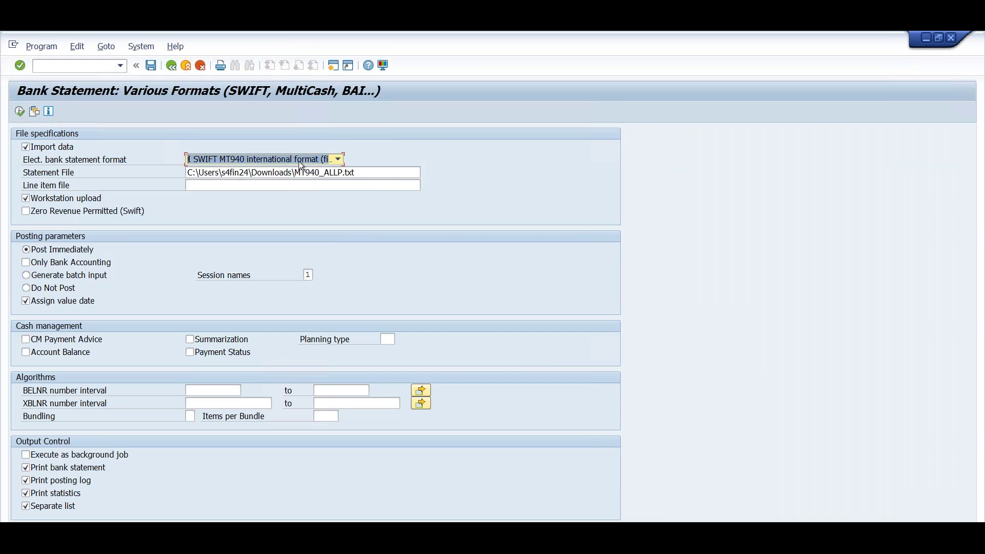
# Run the MT940_ALLP.txt upload in SWIFT MT940 international format (field 86 unstructured), granting file access and continuing past the information dialog.
pyautogui.click(338, 159)
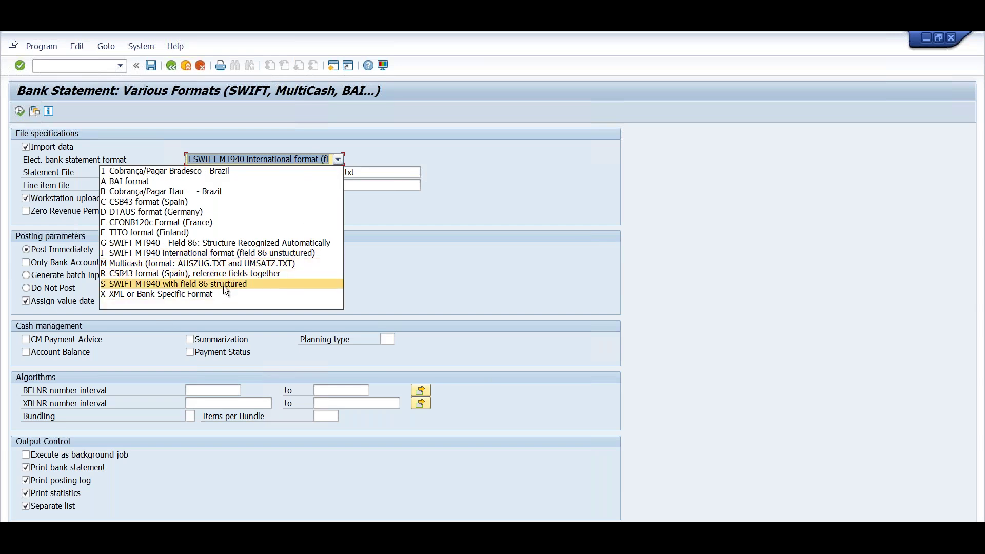
pyautogui.click(295, 253)
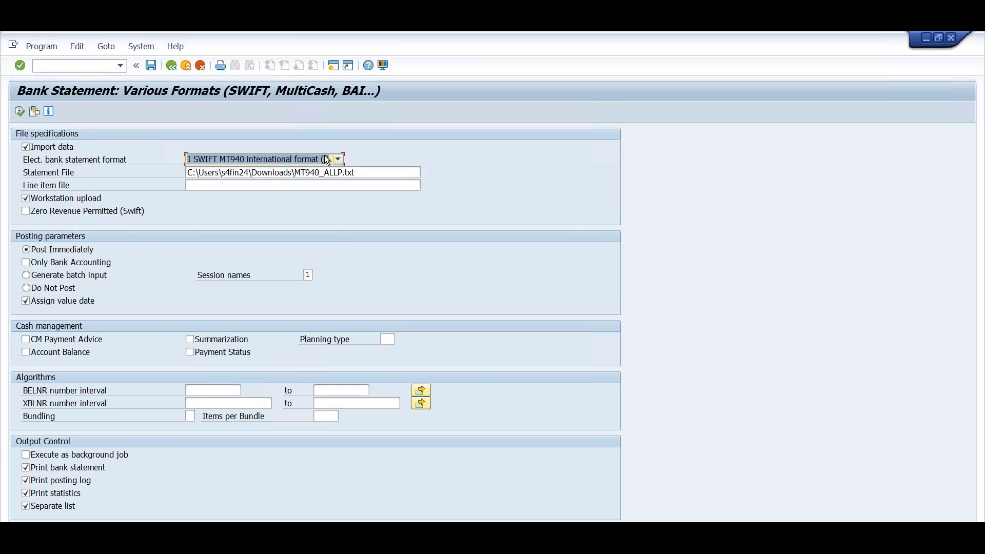
pyautogui.click(21, 113)
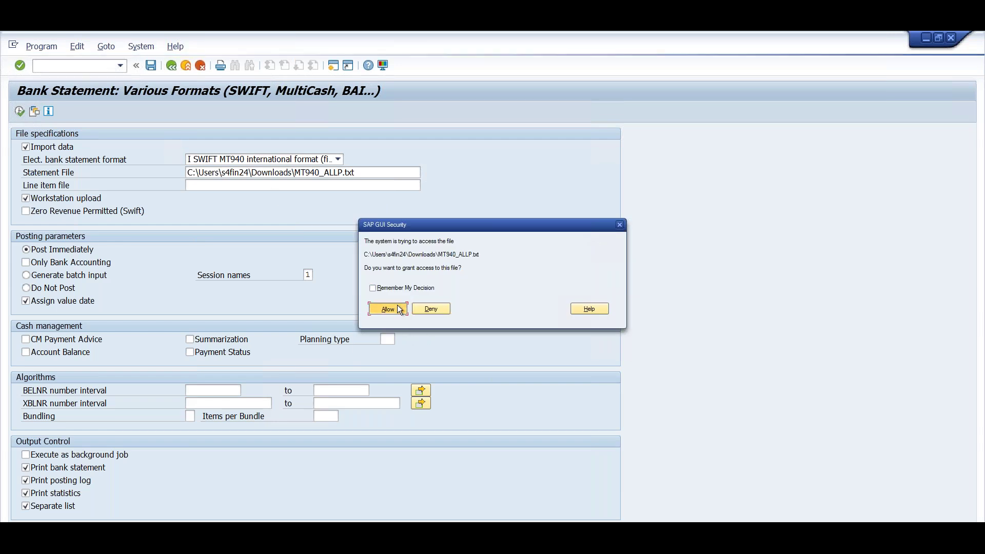
pyautogui.click(400, 310)
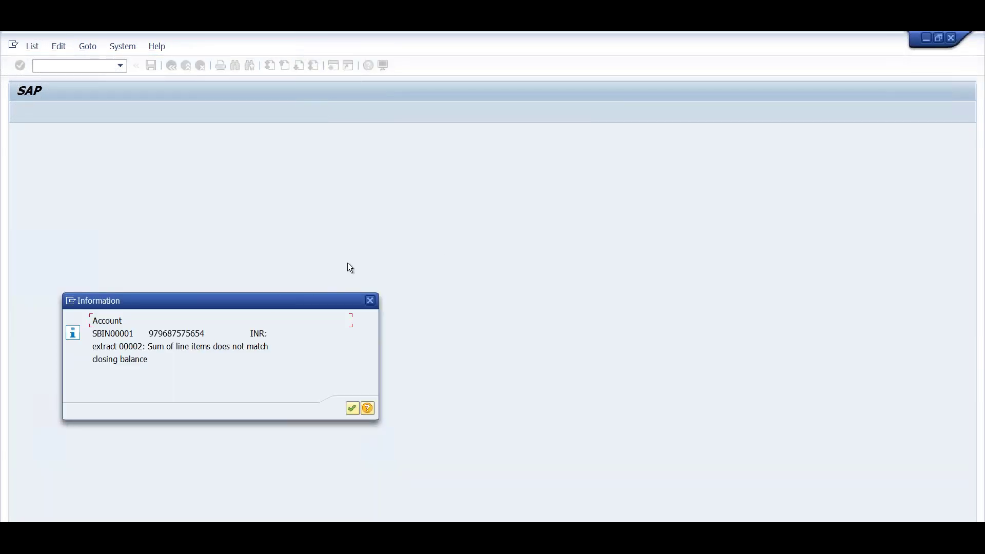
pyautogui.moveTo(266, 298); pyautogui.dragTo(402, 201)
pyautogui.click(487, 315)
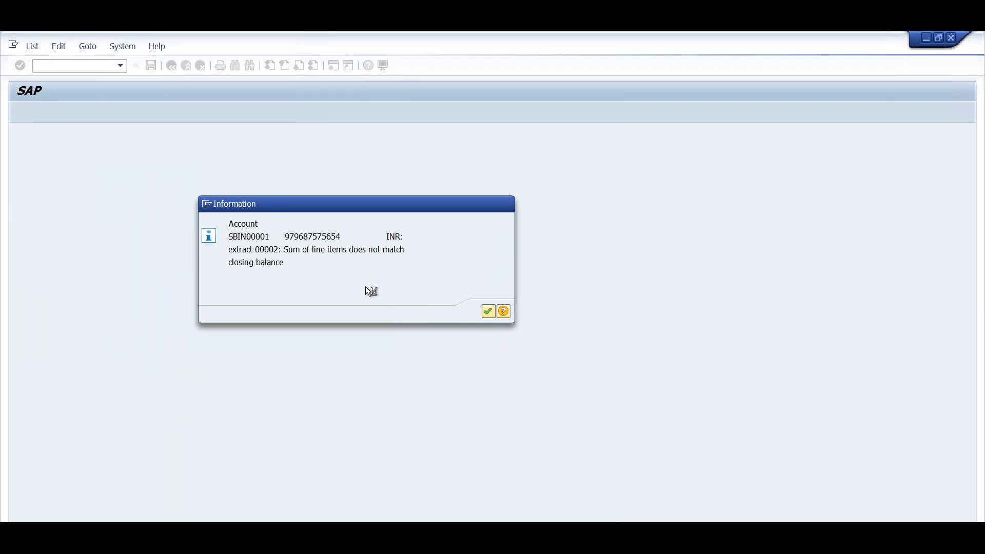
pyautogui.press('Return')
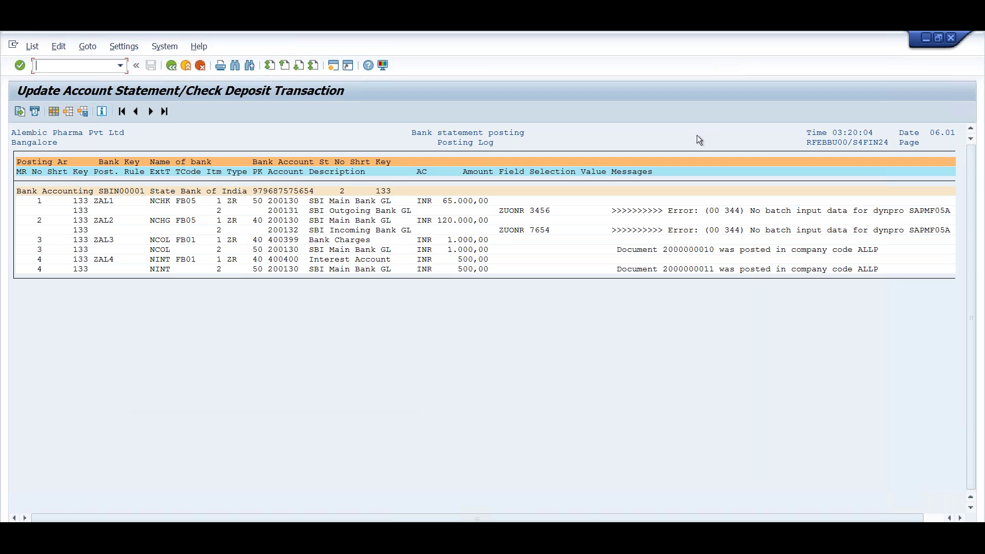
# Review the posting log, processing statistics and bank statement list of the upload, and leave the upload transaction.
pyautogui.click(172, 66)
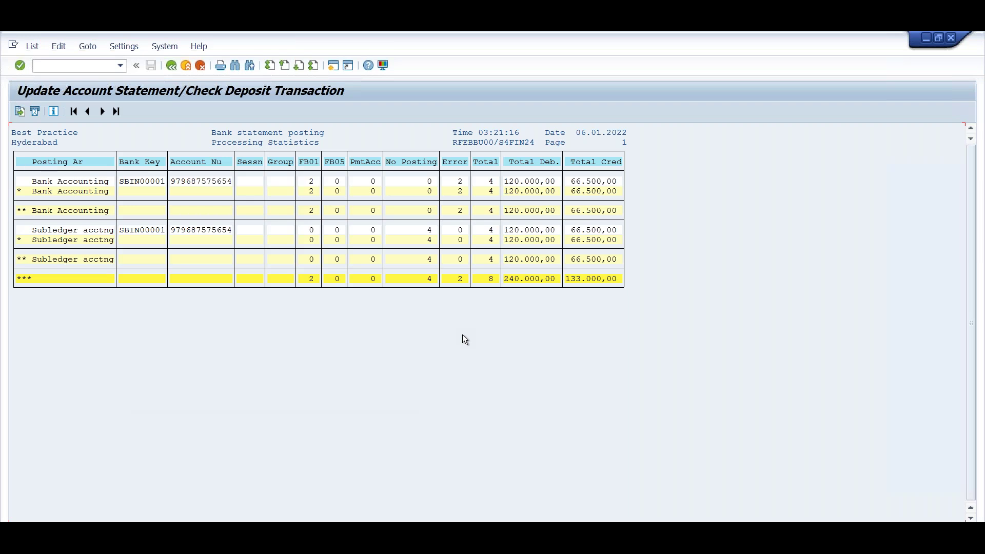
pyautogui.click(172, 69)
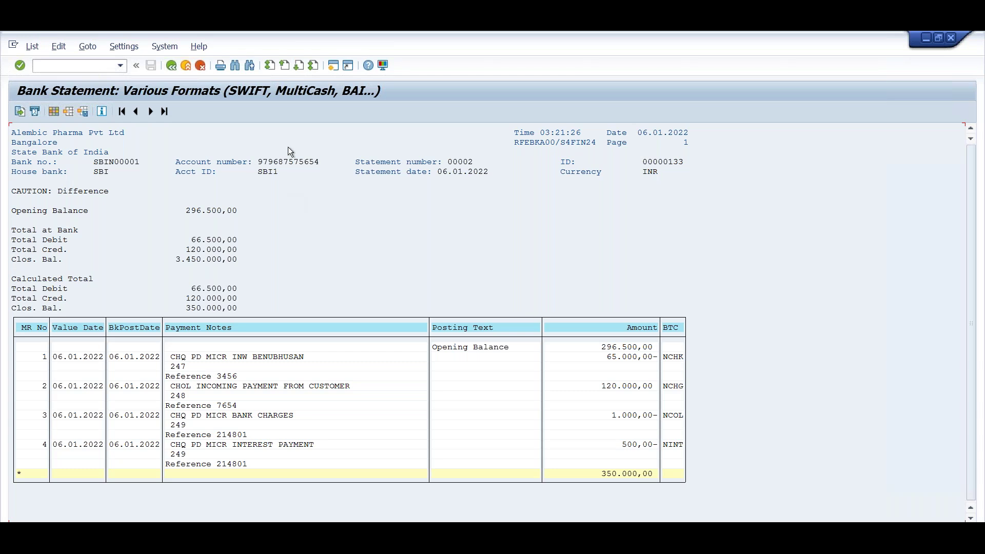
pyautogui.click(171, 68)
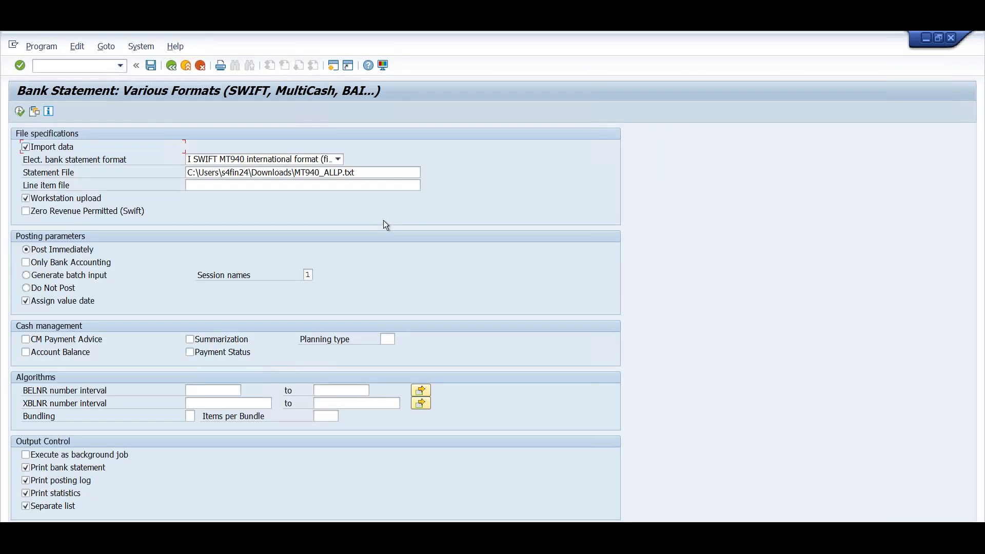
pyautogui.click(171, 66)
# Run FF67 from SAP Easy Access and display the line items of company ALLP's statement 2 in the statement overview.
pyautogui.click(217, 534)
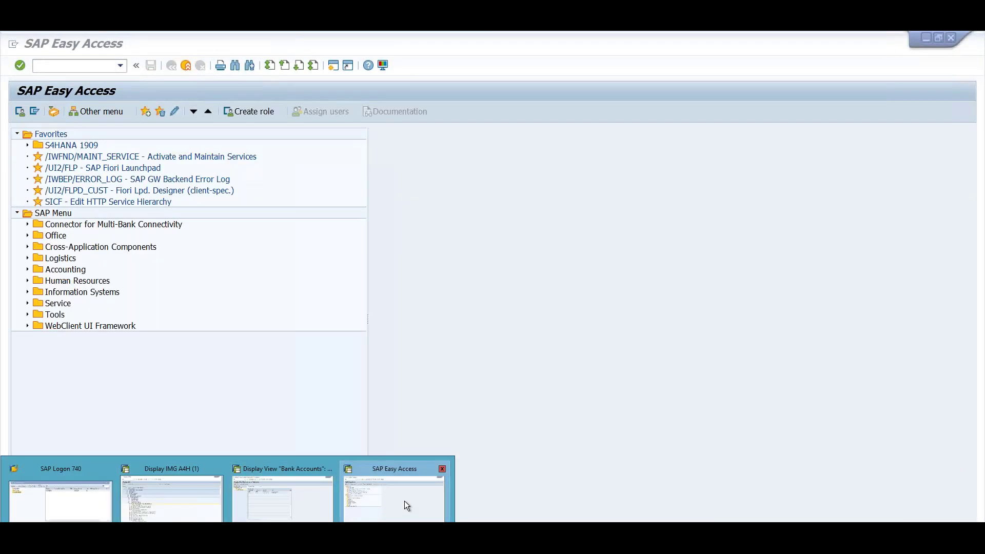
pyautogui.click(404, 501)
pyautogui.click(117, 67)
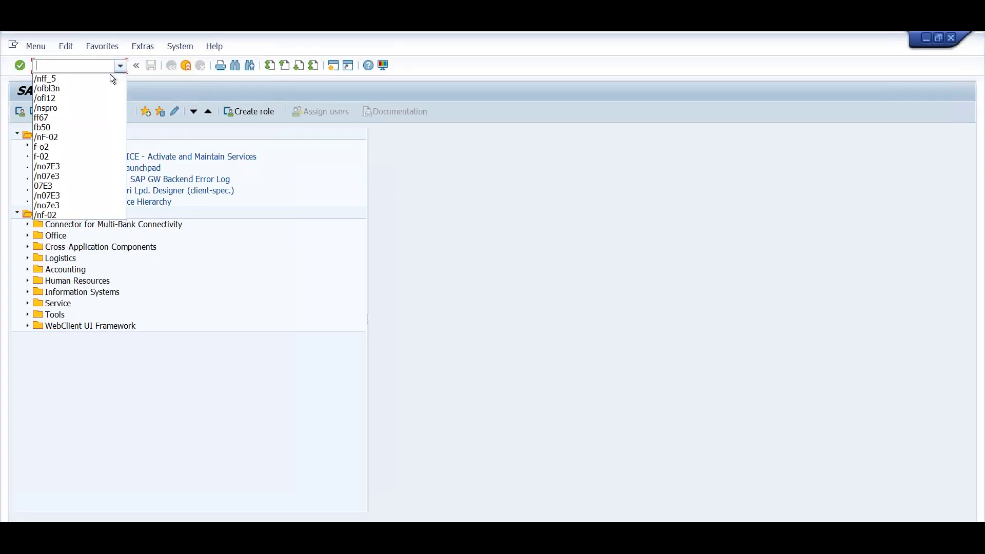
pyautogui.click(60, 116)
pyautogui.press('Return')
pyautogui.click(23, 112)
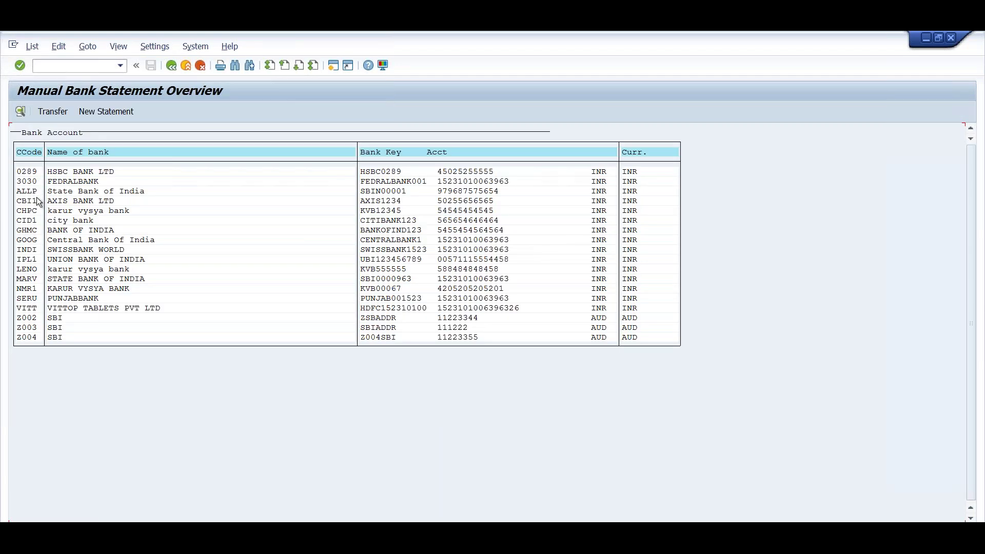
pyautogui.doubleClick(30, 192)
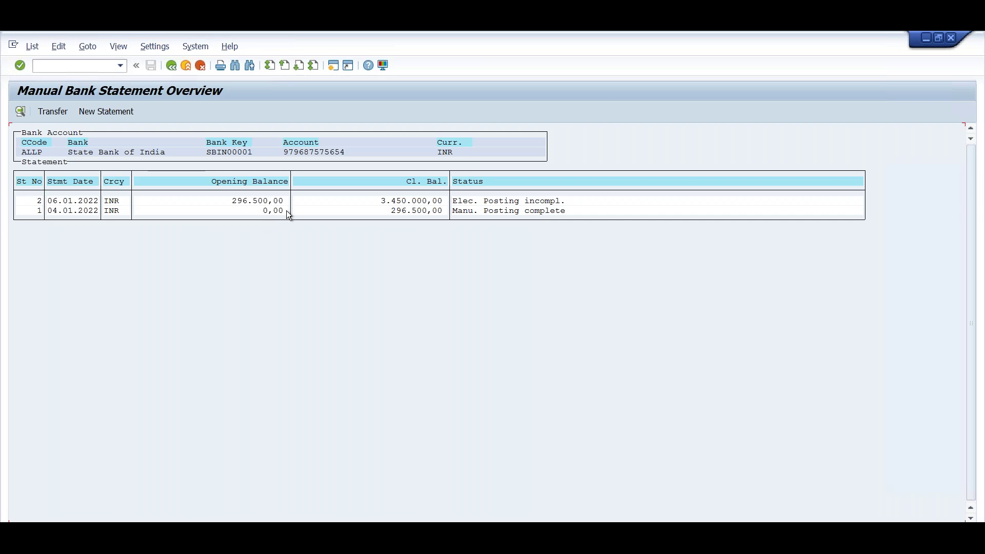
pyautogui.doubleClick(258, 200)
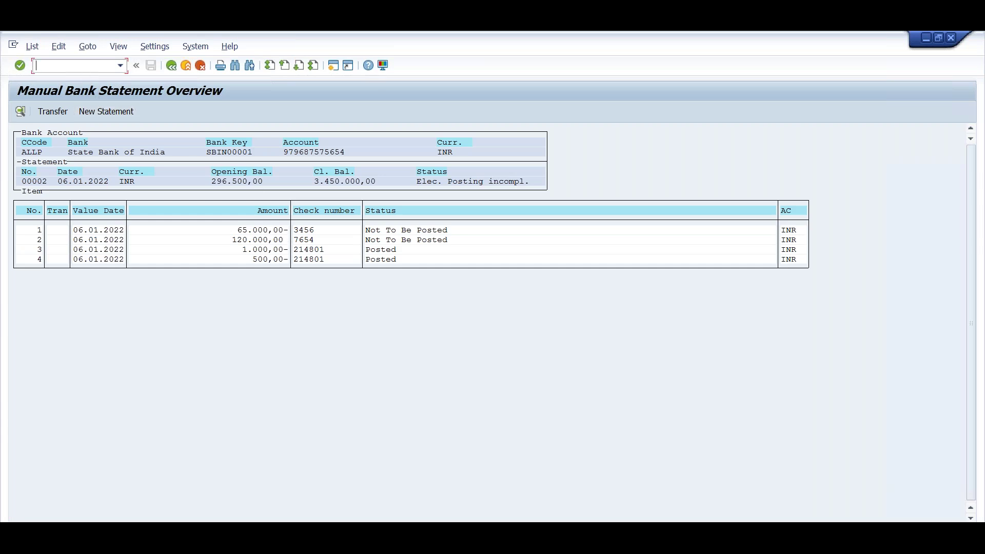
# Start FEBAN in a new session and set its list functions to Enhanced Functions and the difference posting type to Partial Payment.
pyautogui.write('/ofeban')
pyautogui.press('Return')
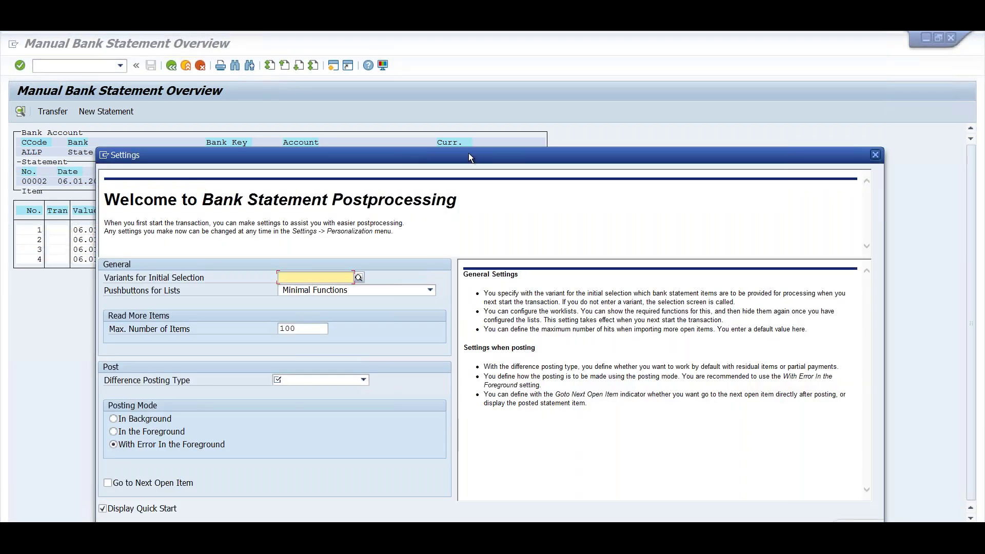
pyautogui.moveTo(469, 153); pyautogui.dragTo(432, 101)
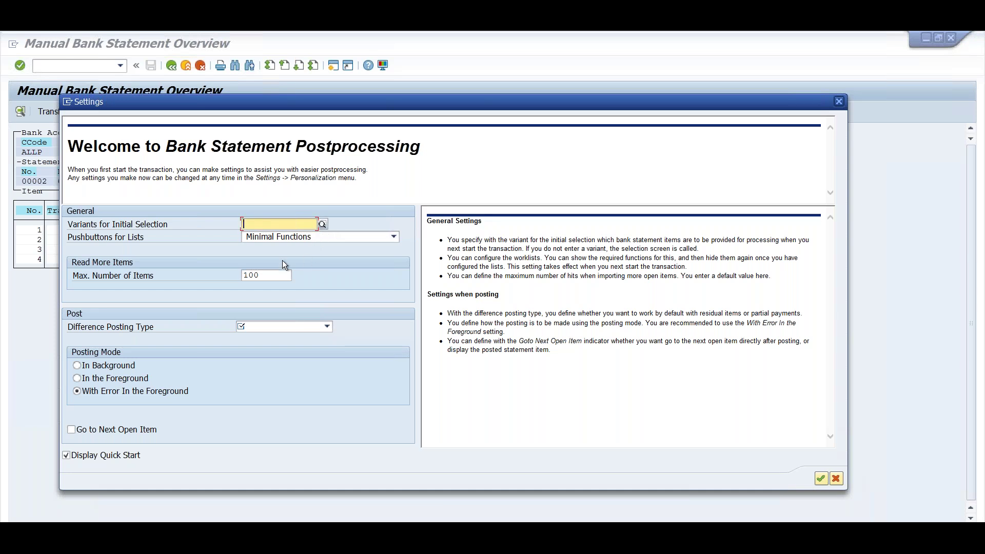
pyautogui.click(318, 238)
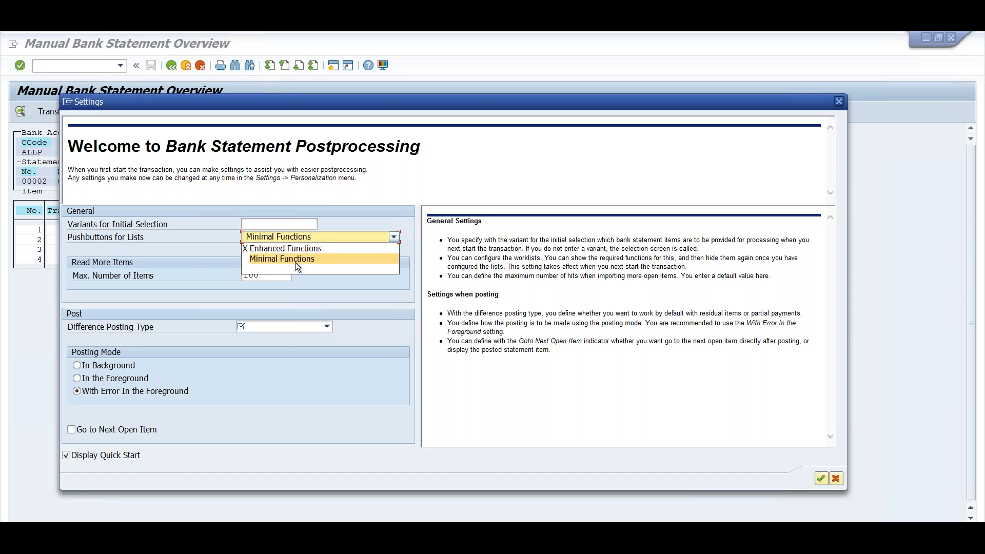
pyautogui.click(297, 248)
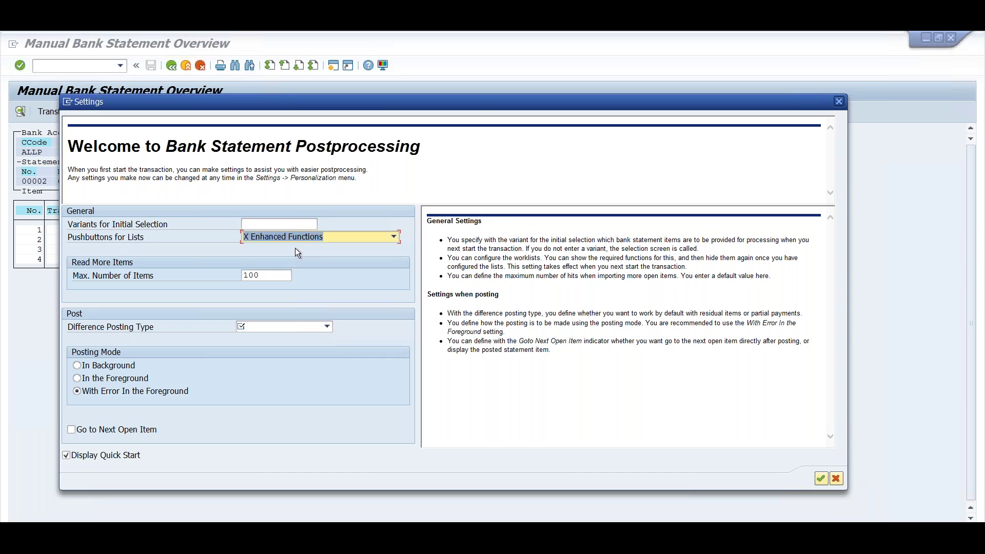
pyautogui.click(325, 327)
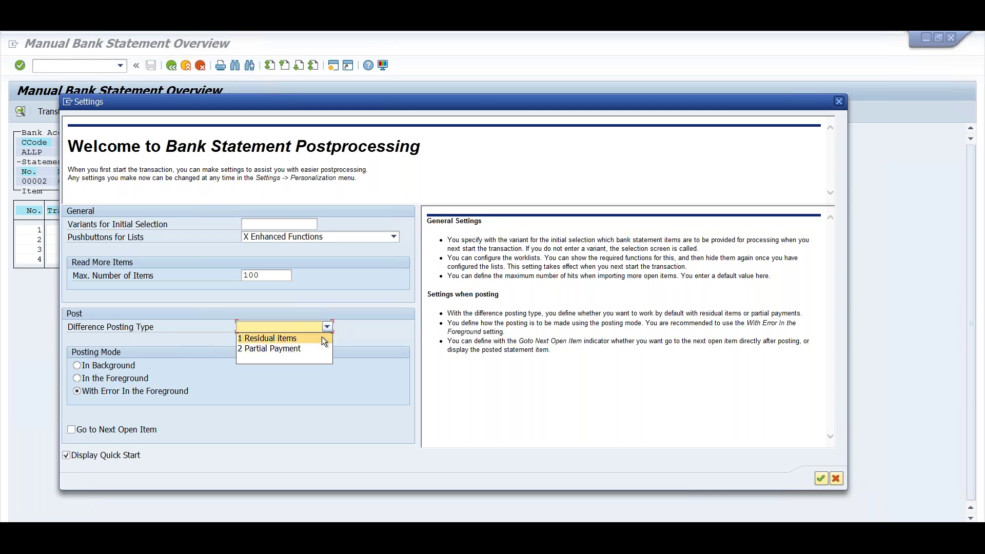
pyautogui.click(273, 348)
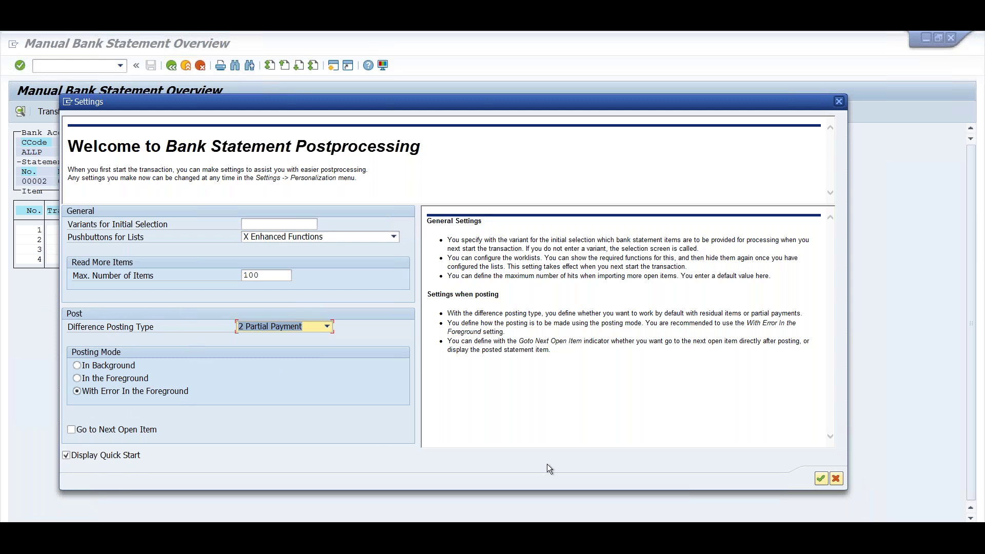
pyautogui.click(820, 479)
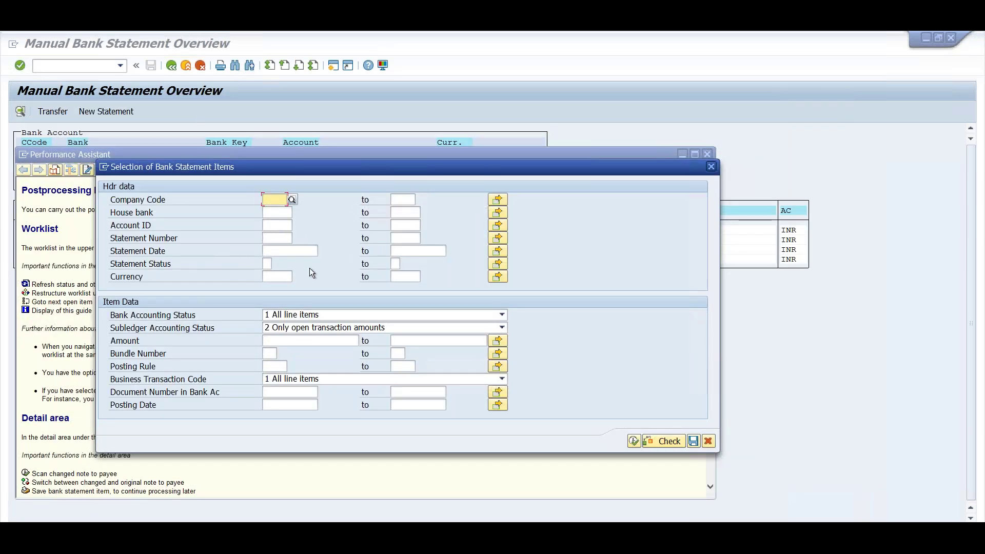
# Load the bank statement items for company code ALLP with the subledger accounting status set to All line items.
pyautogui.write('ALLP')
pyautogui.click(324, 329)
pyautogui.click(296, 336)
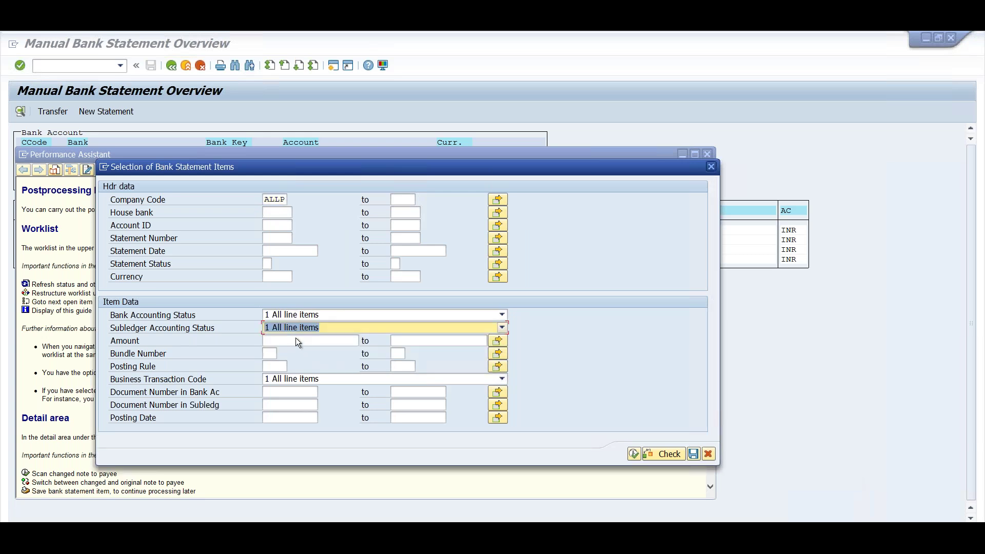
pyautogui.click(635, 455)
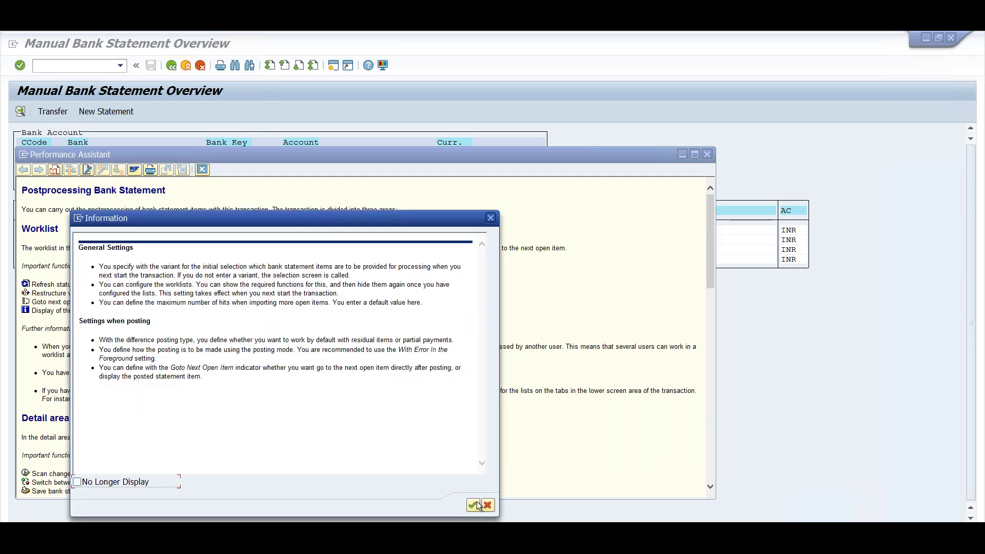
pyautogui.click(469, 505)
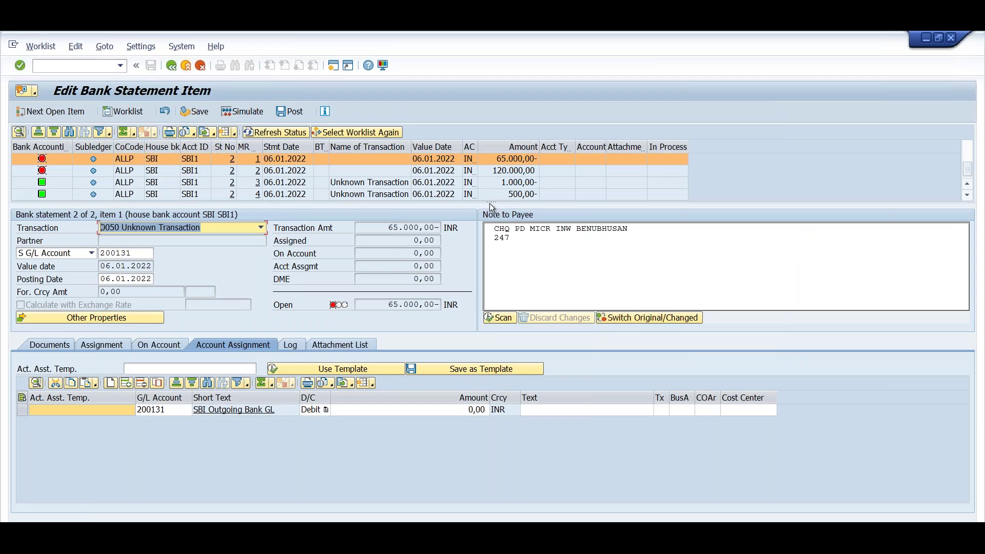
# Enlarge the worklist to fit both statements' items and select the 65.000,00- item of statement 2.
pyautogui.moveTo(492, 203); pyautogui.dragTo(502, 241)
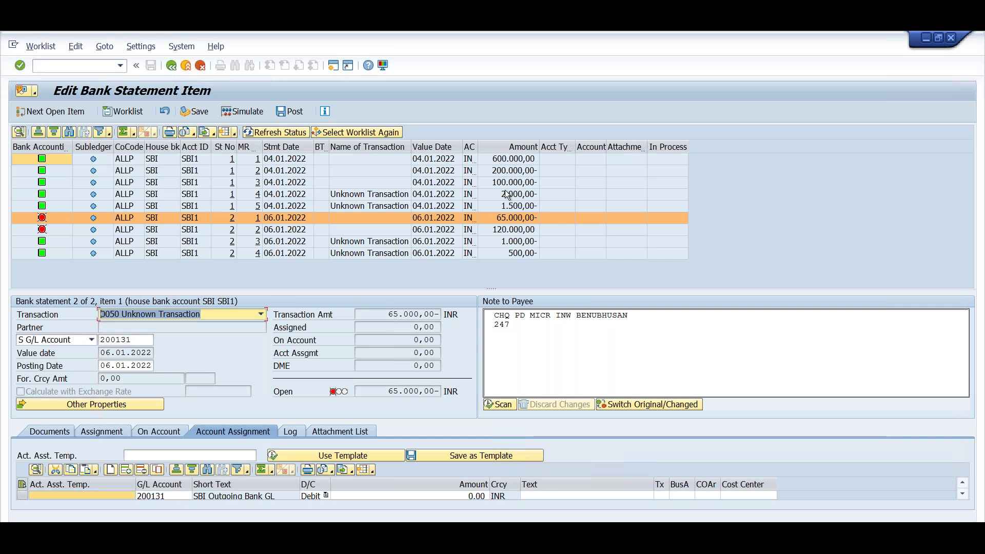
pyautogui.click(498, 160)
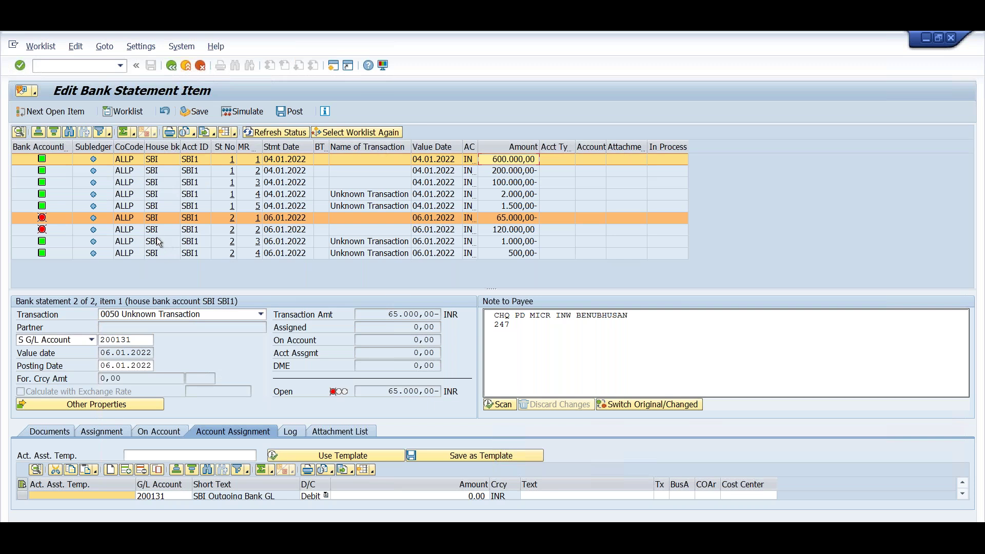
pyautogui.moveTo(492, 292); pyautogui.dragTo(499, 261)
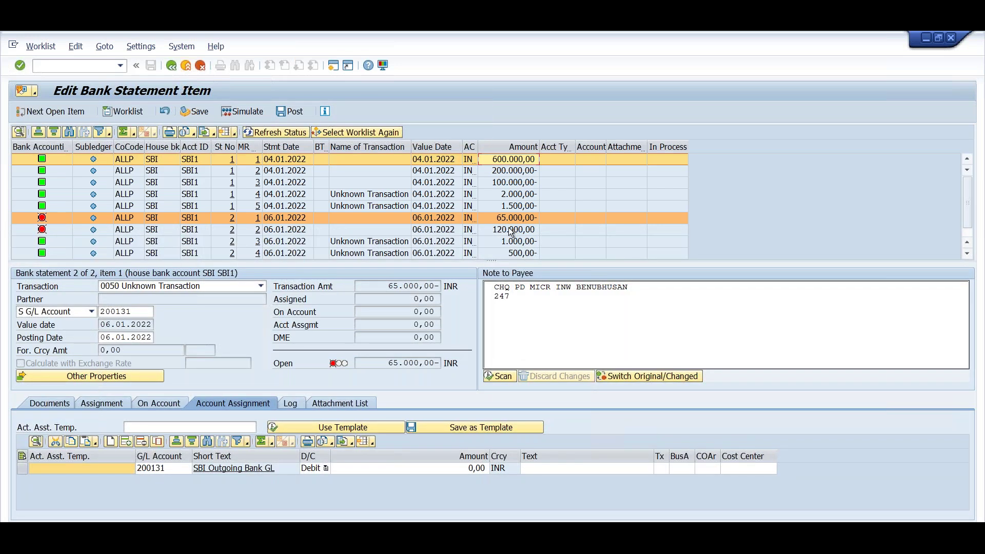
pyautogui.doubleClick(435, 218)
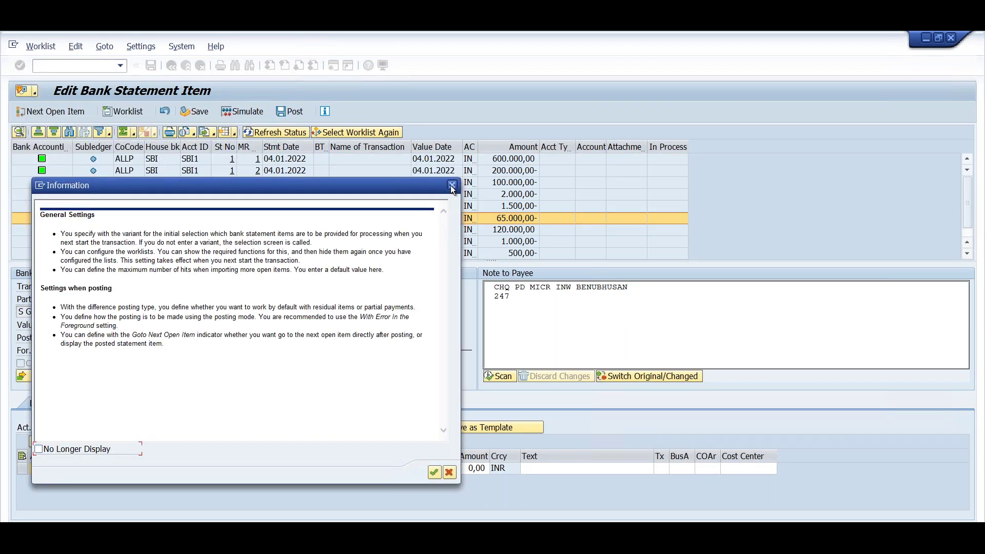
pyautogui.click(452, 186)
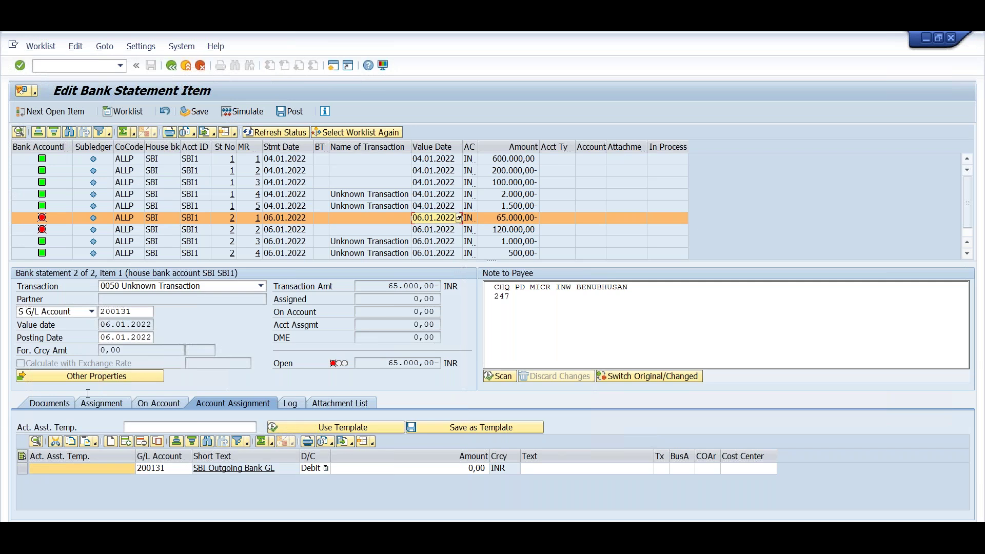
# Examine the log, document number, assignment and on-account details of the 65.000,00- item in statement 2.
pyautogui.click(294, 404)
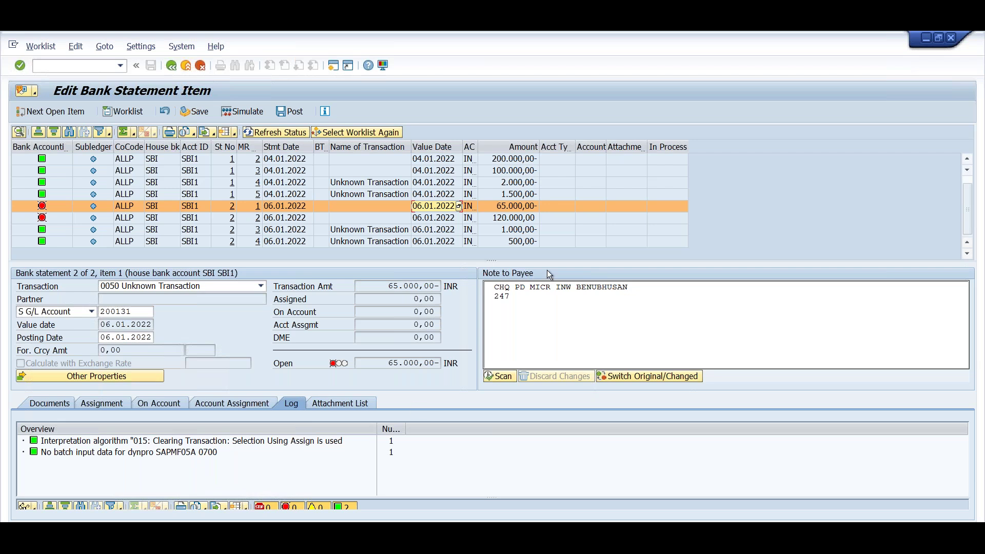
pyautogui.click(90, 491)
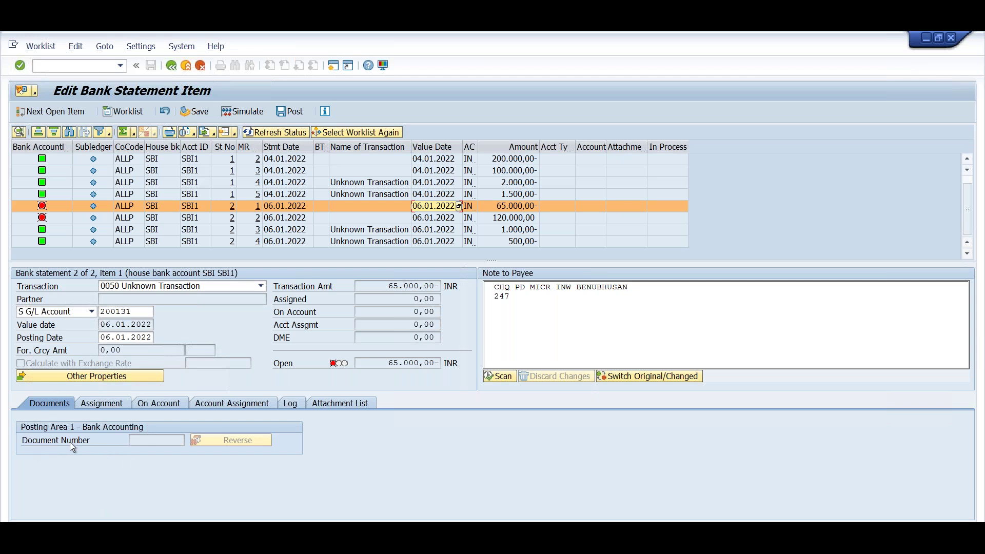
pyautogui.click(156, 443)
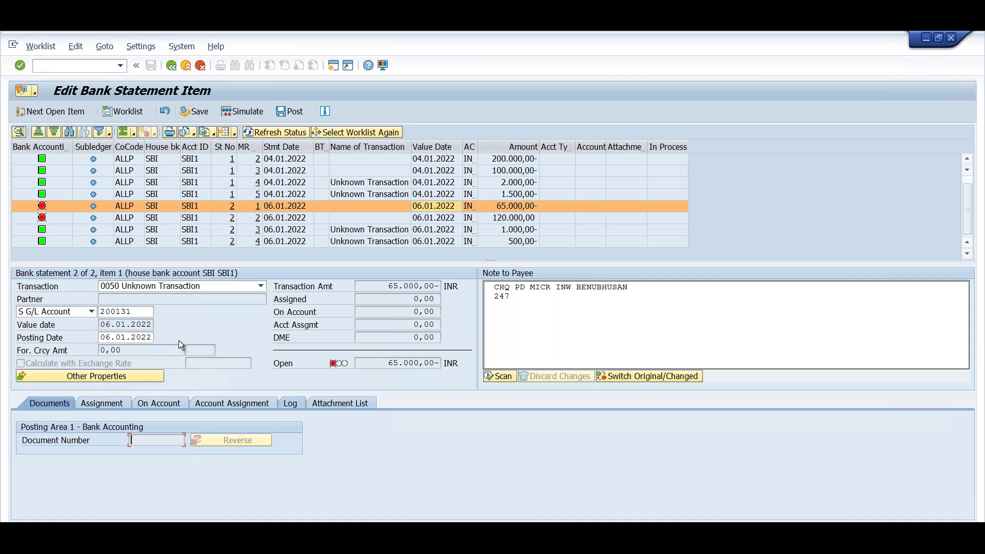
pyautogui.click(102, 404)
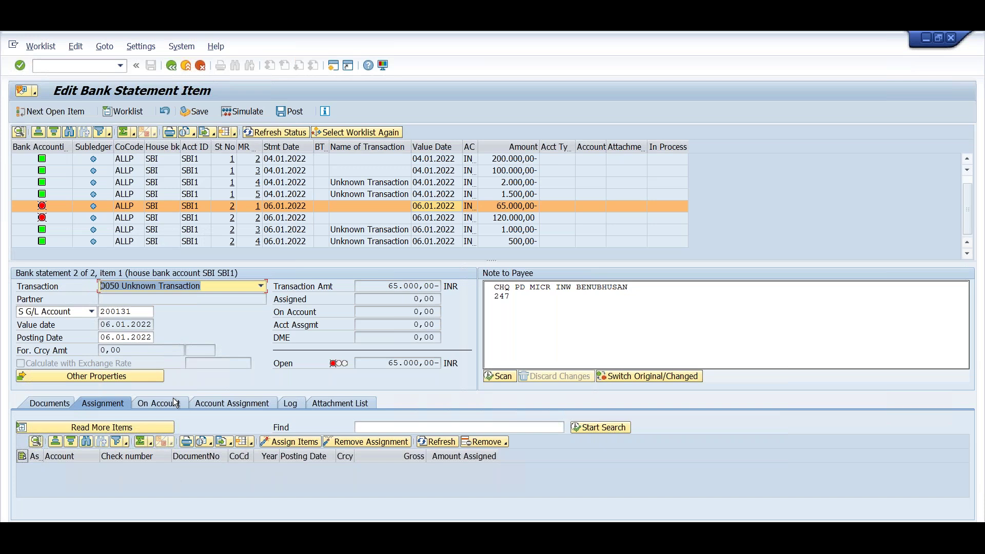
pyautogui.click(155, 404)
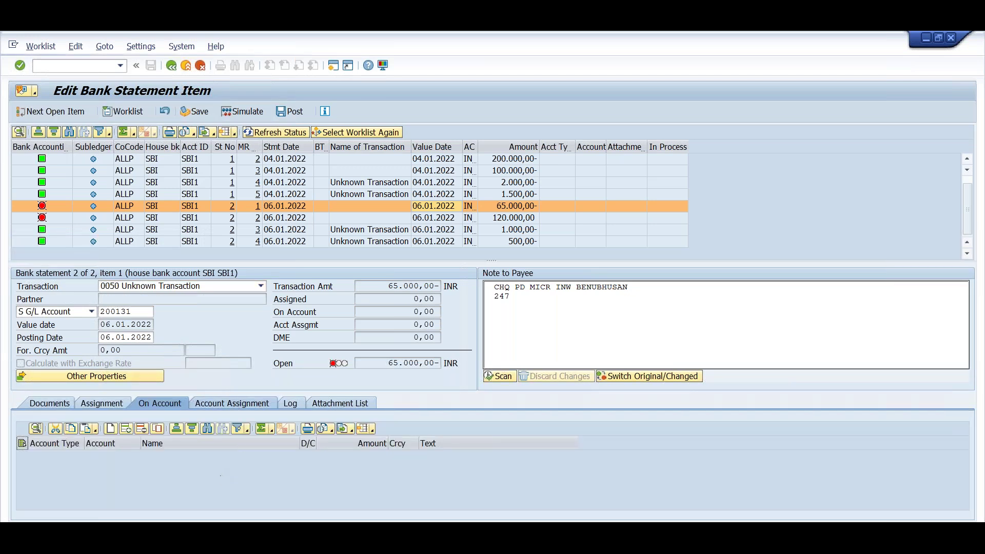
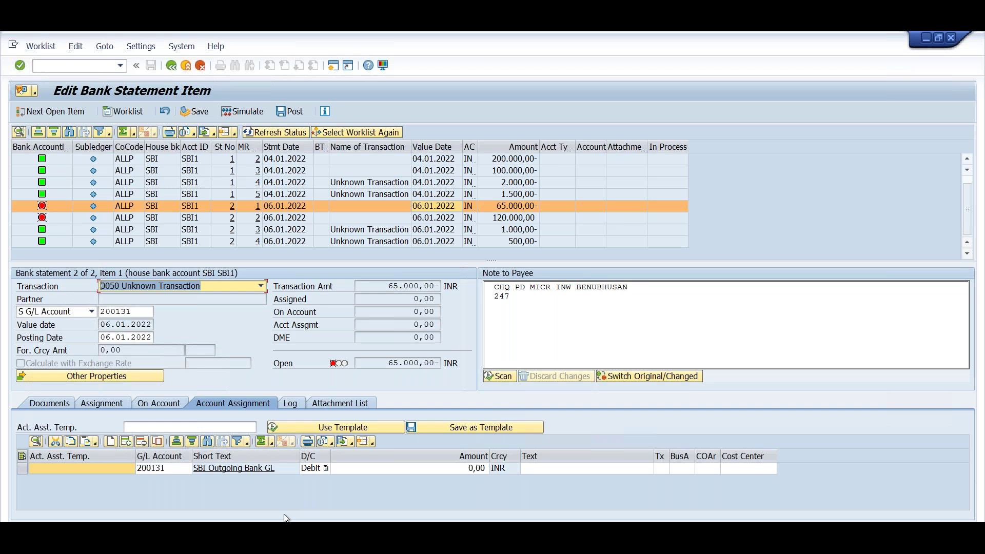
# Review the account assignment line and the available transaction types of the 65.000,00- item, keeping 0050 Unknown Transaction.
pyautogui.click(191, 428)
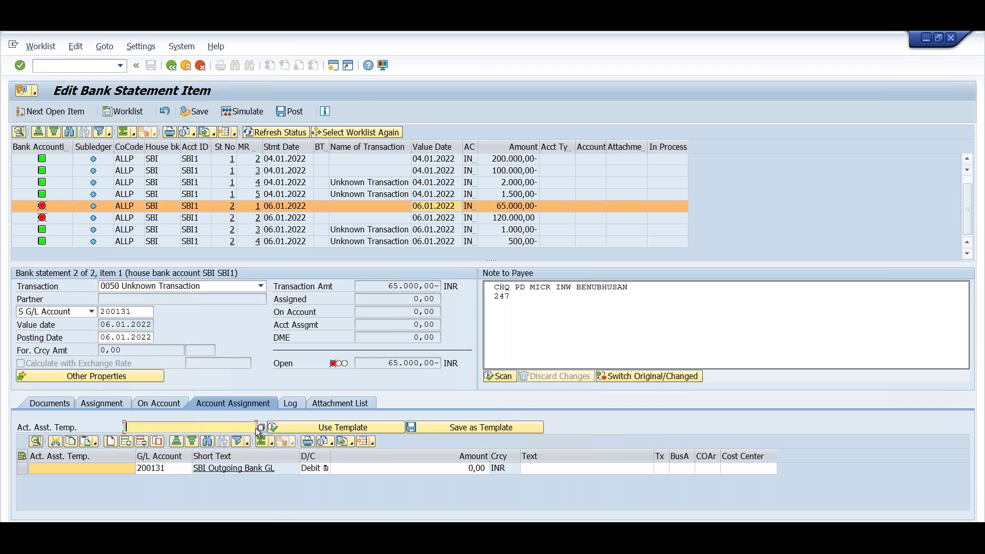
pyautogui.click(251, 468)
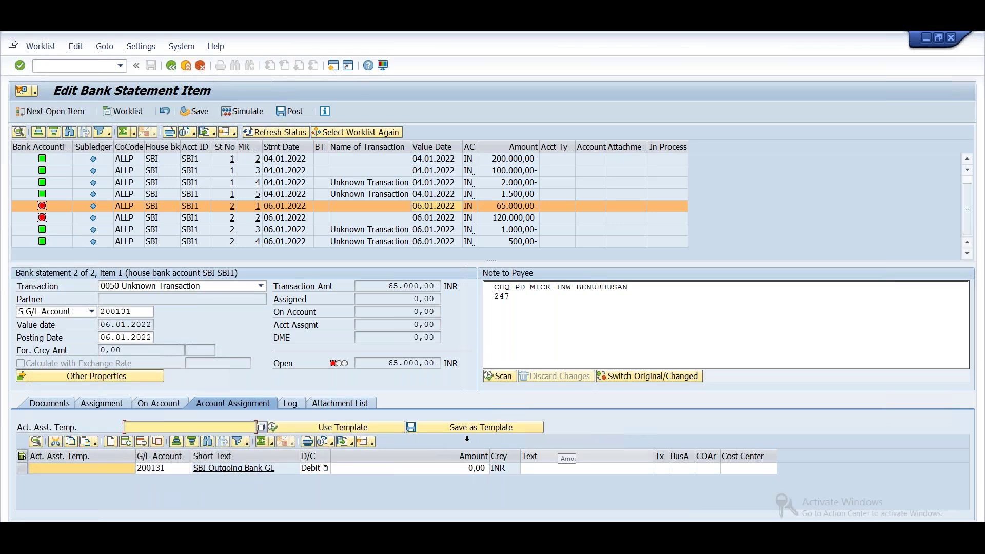
pyautogui.click(252, 113)
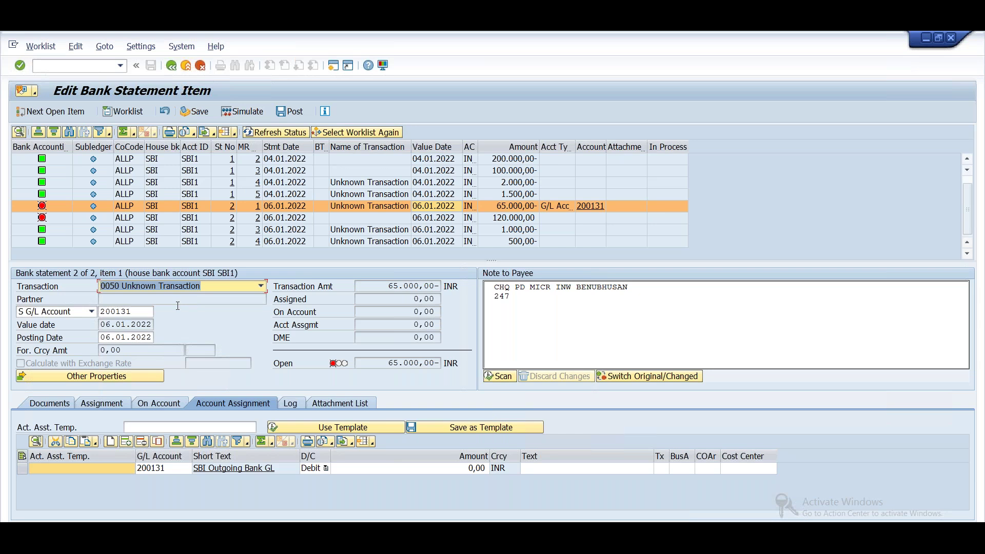
pyautogui.press('BackSpace')
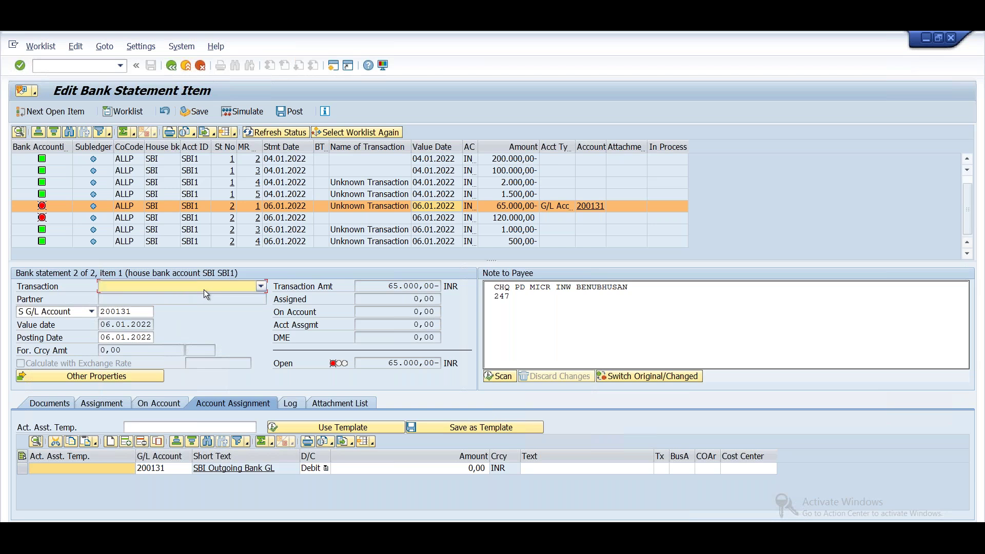
pyautogui.click(204, 289)
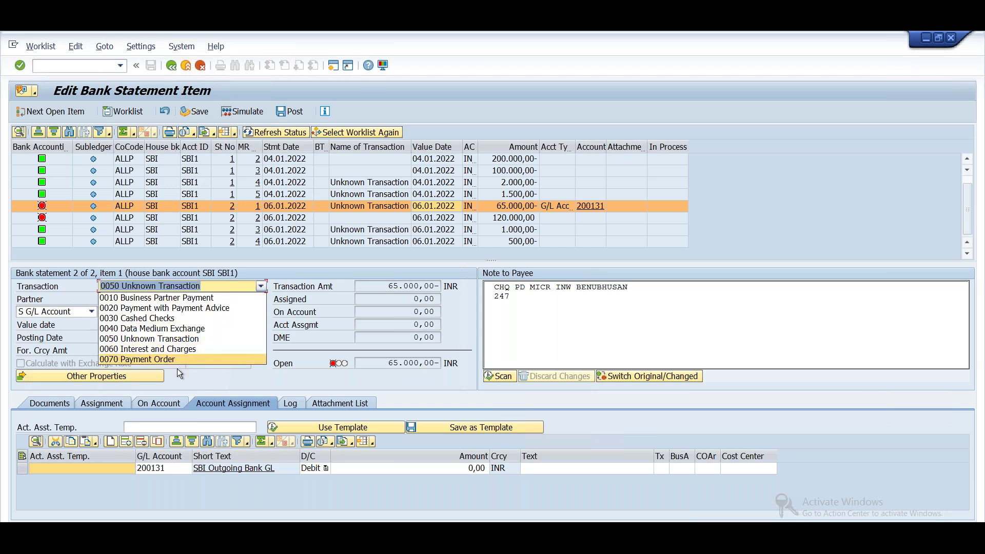
pyautogui.click(226, 337)
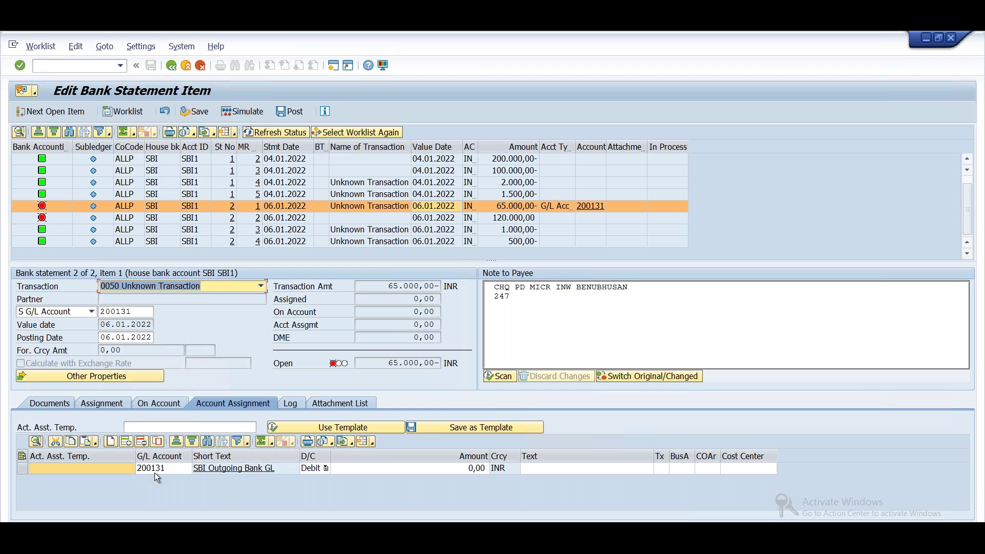
pyautogui.click(94, 469)
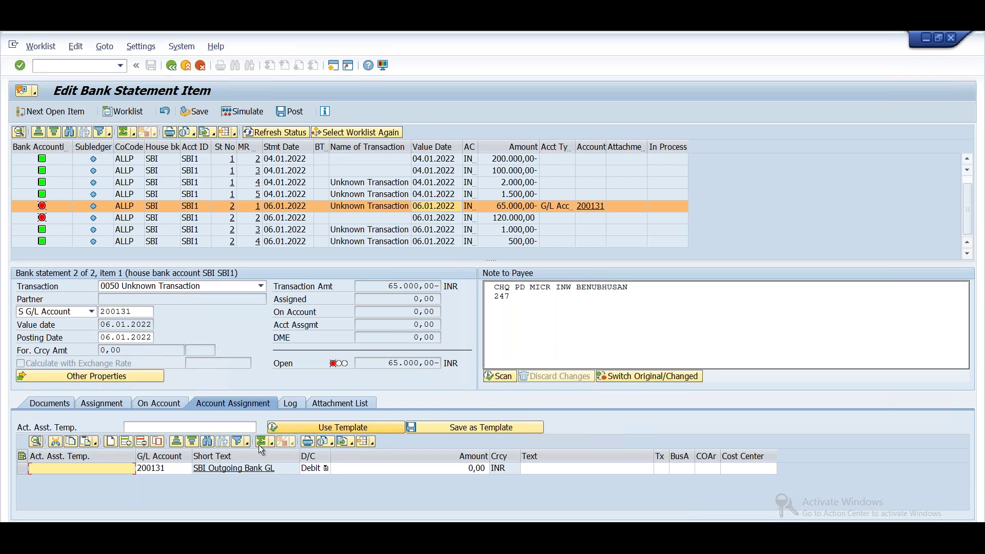
# Set the criterion for reading more items on the 65.000,00- item's assignment to ZUONR Assignment.
pyautogui.click(93, 408)
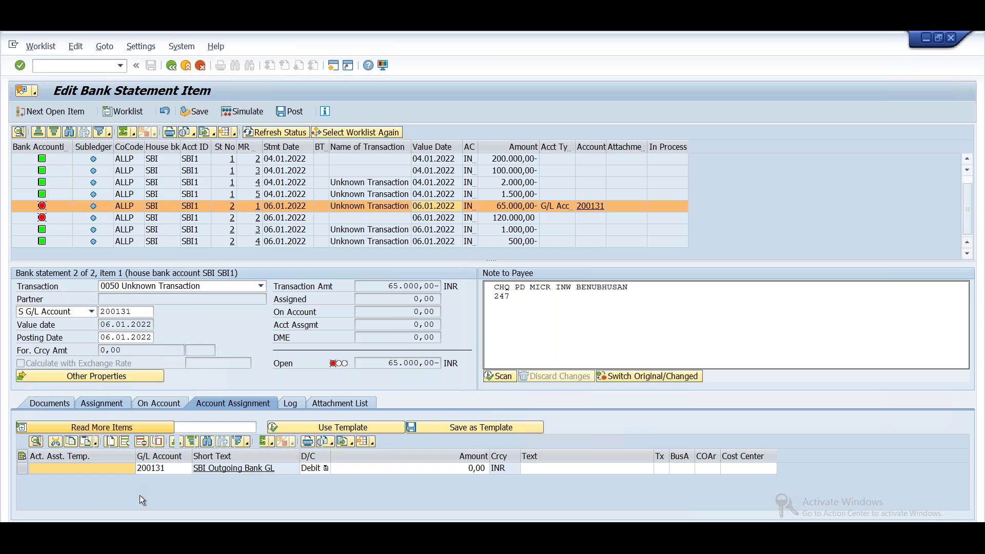
pyautogui.click(118, 429)
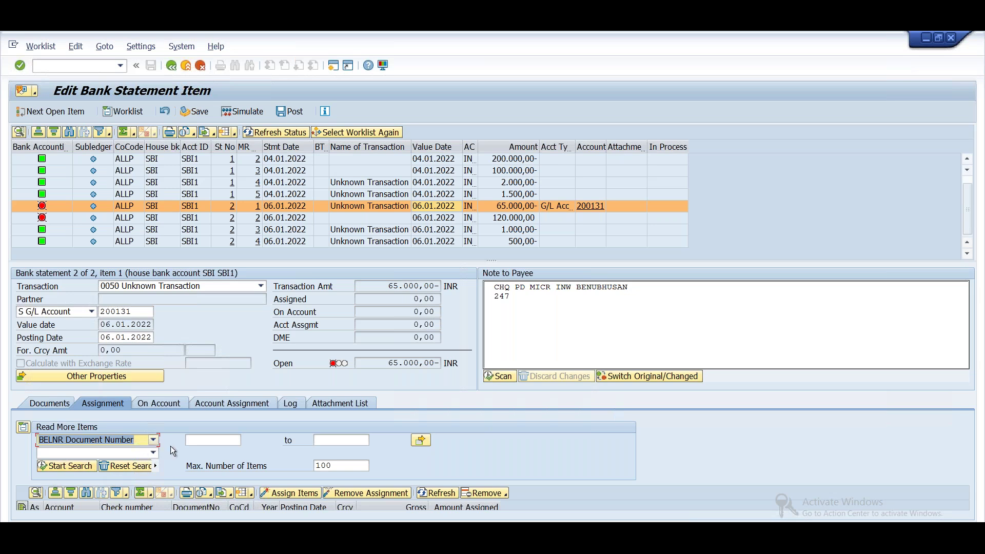
pyautogui.click(153, 440)
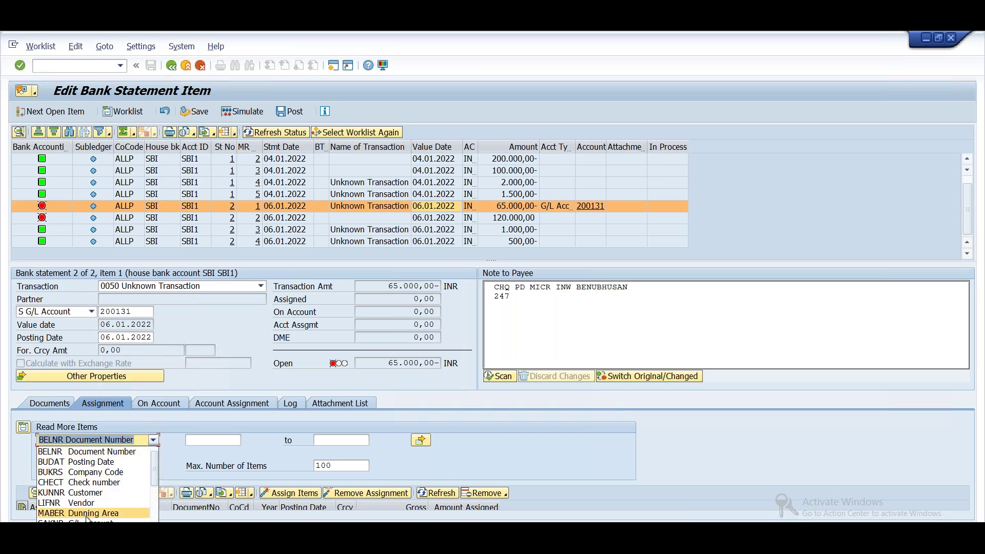
pyautogui.scroll(-6, 93, 497)
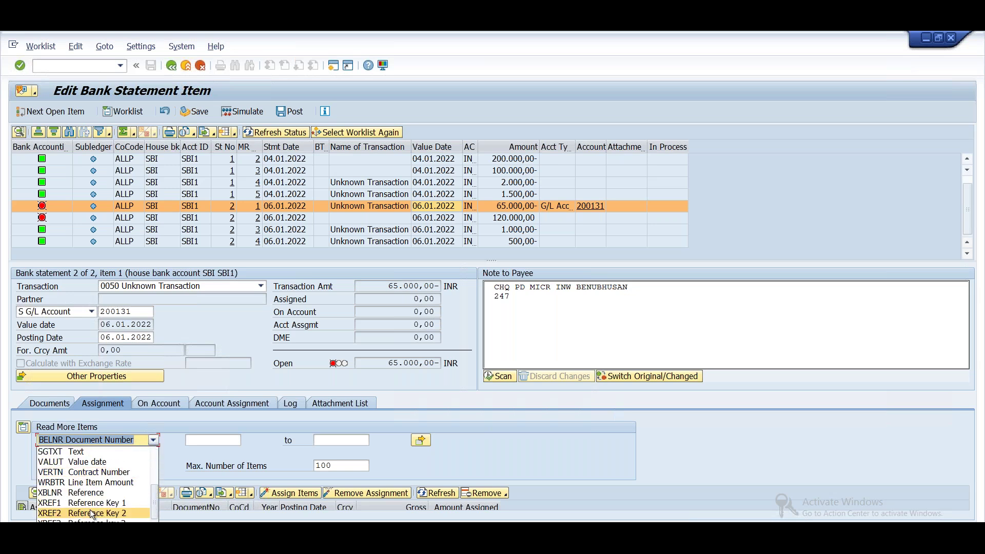
pyautogui.scroll(-1, 102, 508)
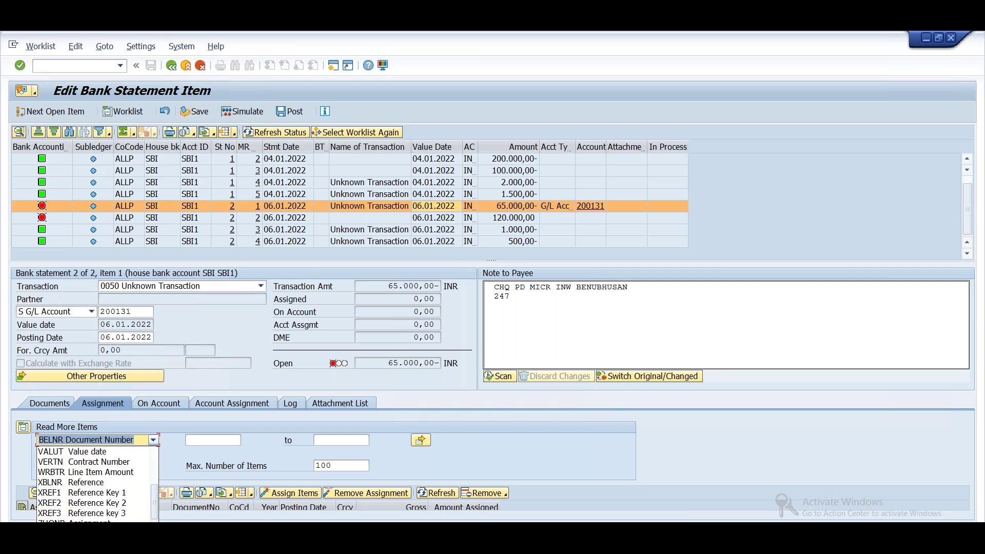
pyautogui.click(92, 521)
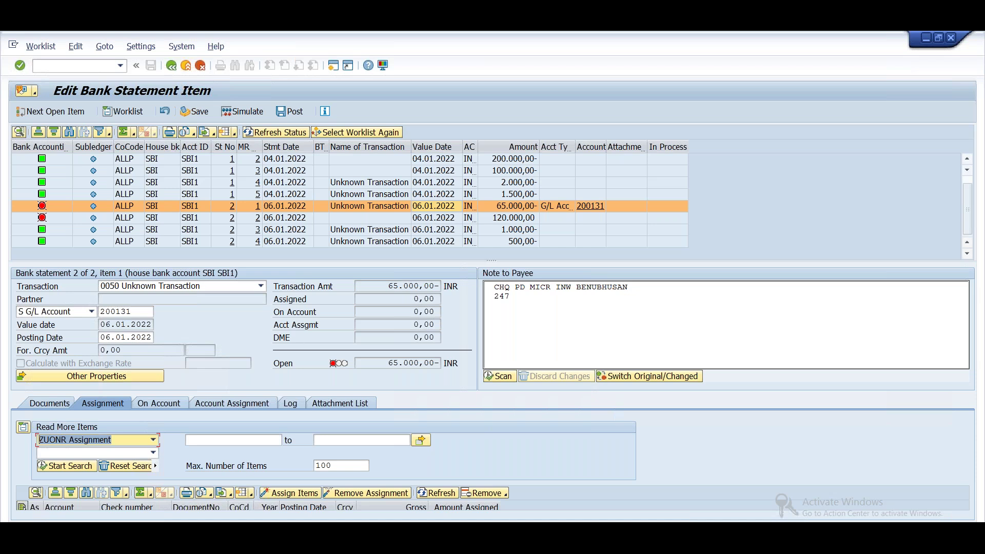
# Search by assignment value 3456, copied from the 65000,00 line of the MT940_ALLP file, and select the matching document.
pyautogui.hotkey('alt', 'Tab')
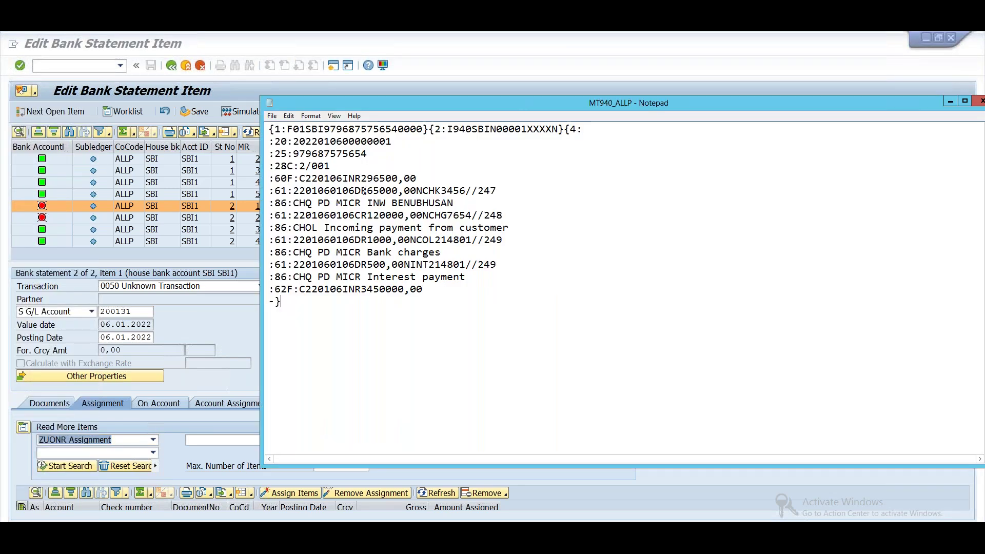
pyautogui.moveTo(465, 190); pyautogui.dragTo(440, 192)
pyautogui.hotkey('ctrl', 'c')
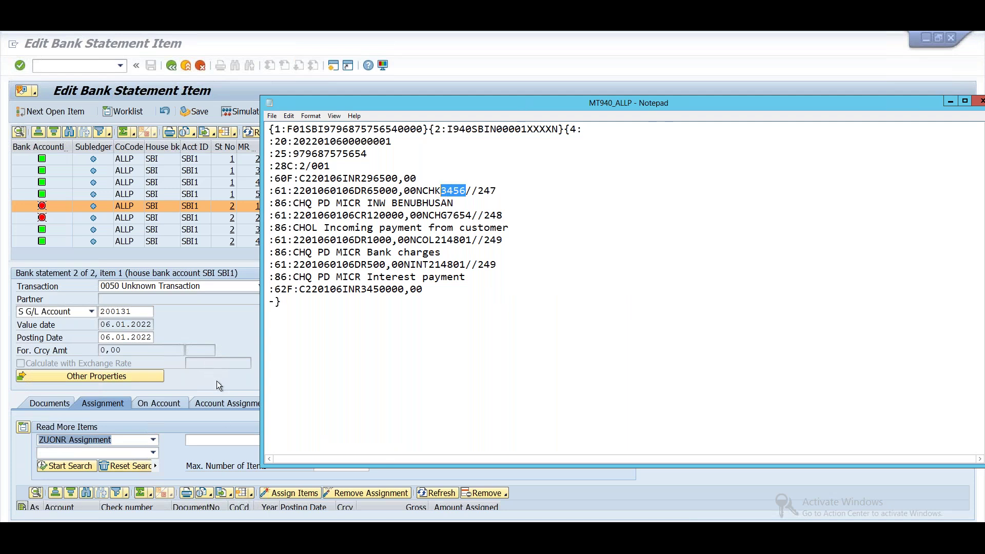
pyautogui.click(226, 442)
pyautogui.hotkey('ctrl', 'v')
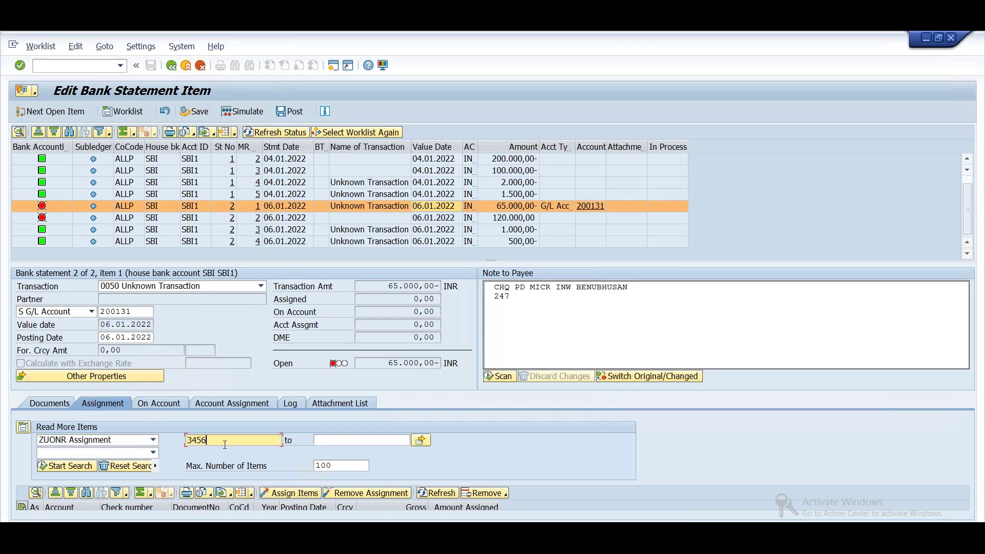
pyautogui.click(67, 466)
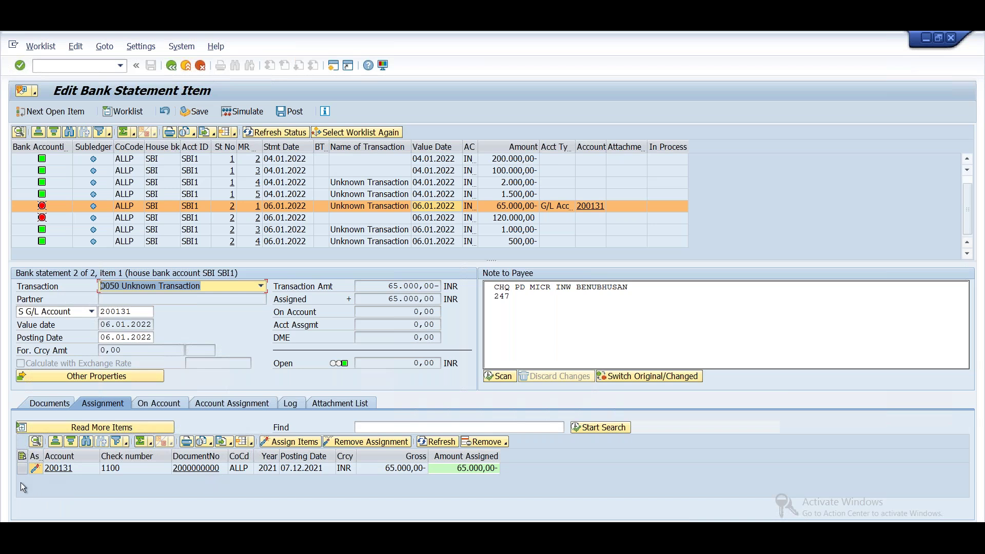
pyautogui.click(309, 470)
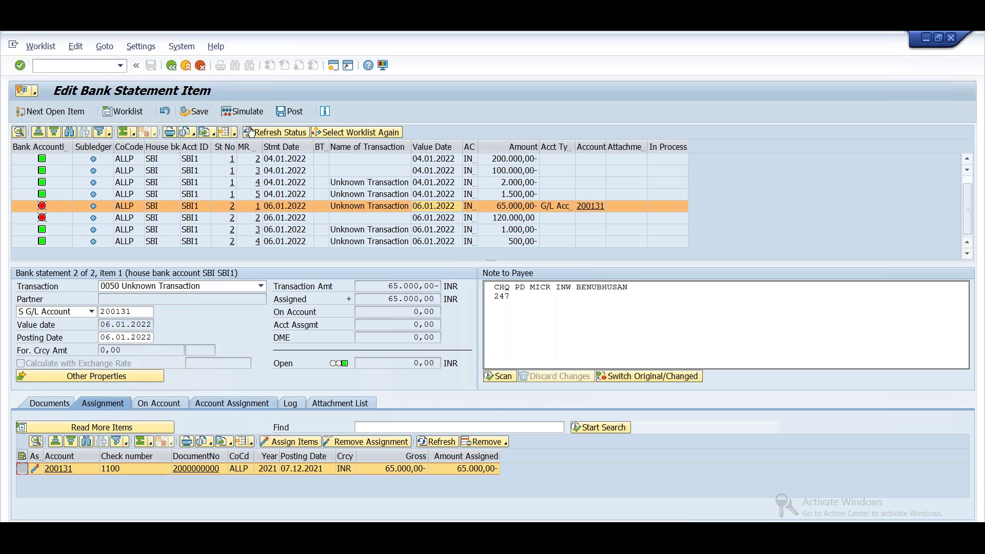
# Simulate the 65.000,00- clearing, fill the text of the 300100 gain account line with the payment note, and post the document.
pyautogui.click(242, 111)
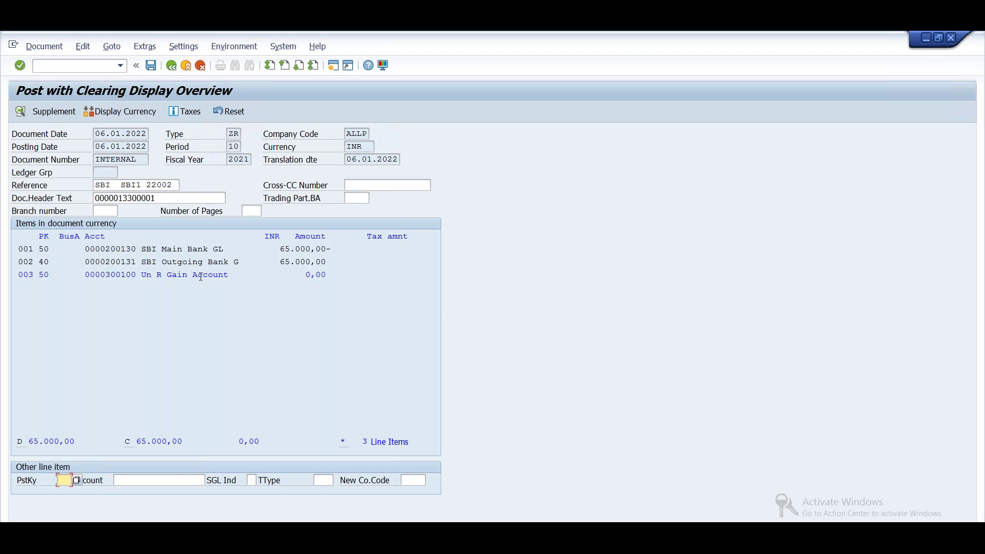
pyautogui.click(122, 275)
pyautogui.doubleClick(166, 276)
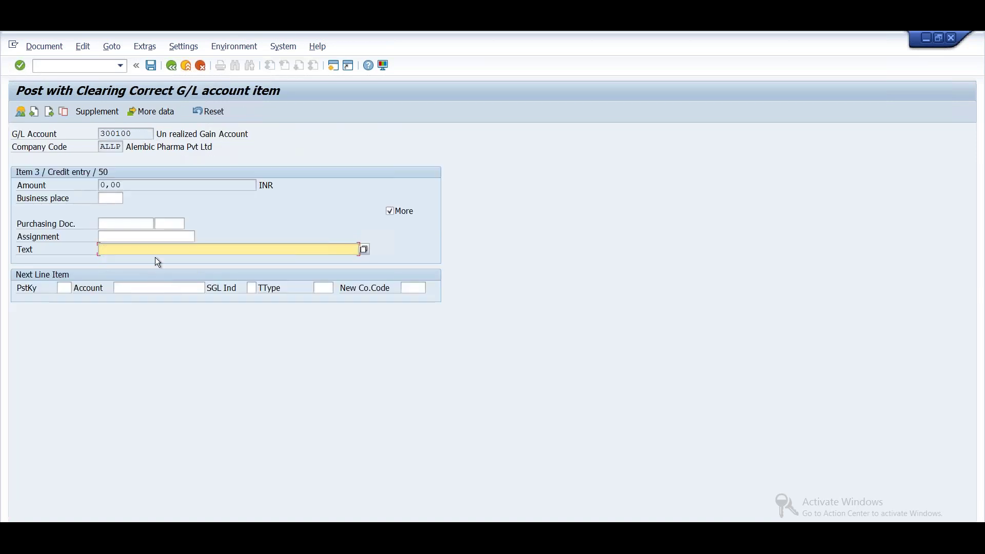
pyautogui.write('a')
pyautogui.press('Return')
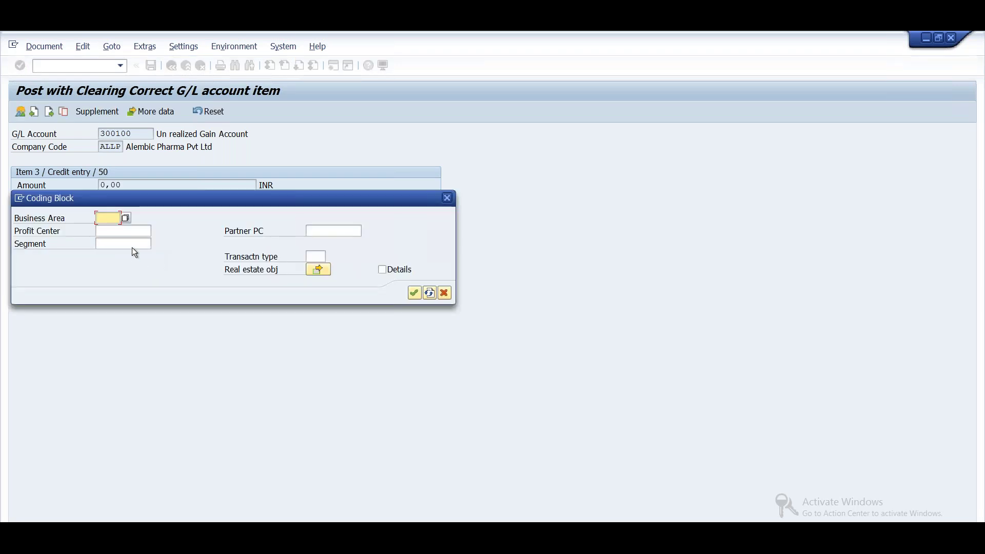
pyautogui.click(416, 293)
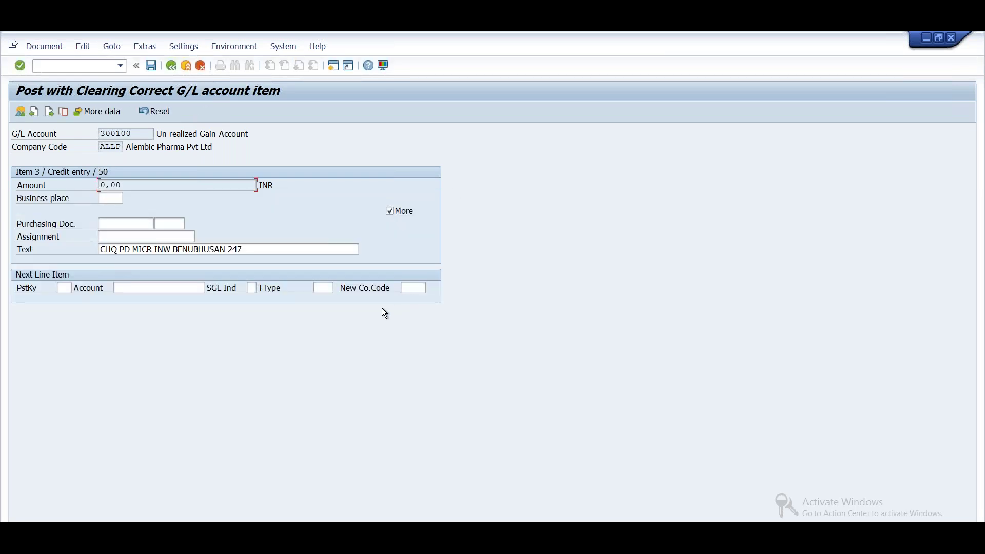
pyautogui.click(20, 112)
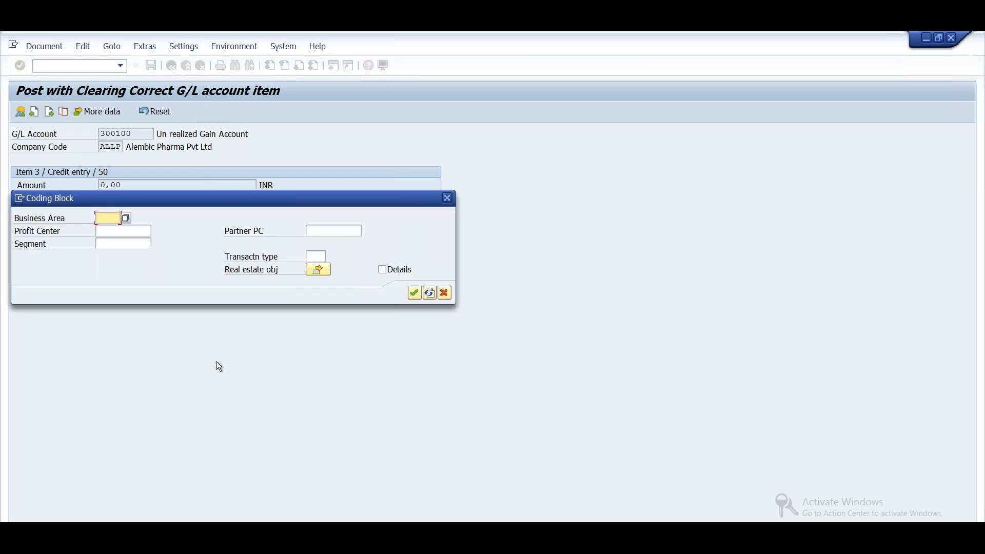
pyautogui.click(414, 294)
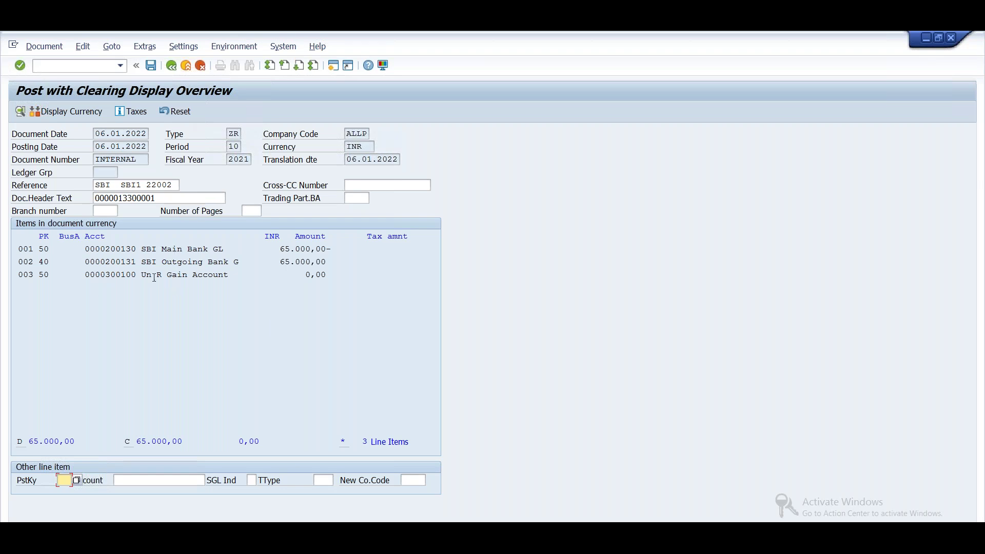
pyautogui.click(153, 66)
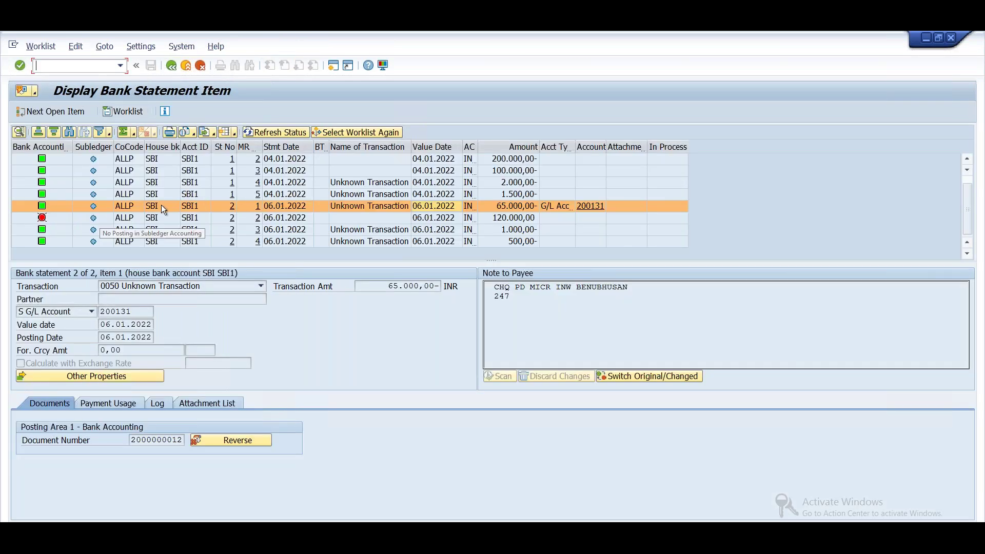
# Open the 120.000,00 item of statement 2 and assign the document matching ZUONR Assignment 7654 from the MT940_ALLP file.
pyautogui.click(290, 218)
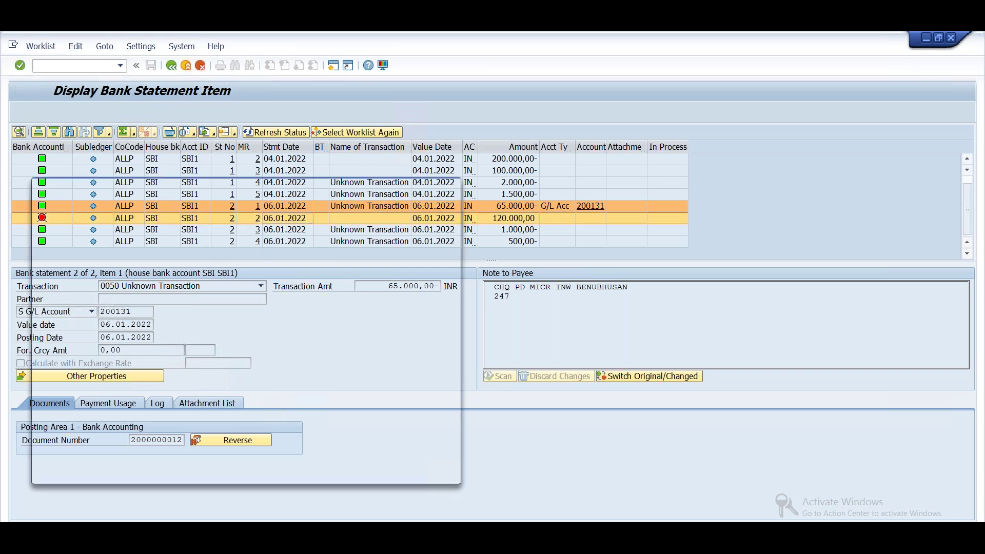
pyautogui.click(435, 472)
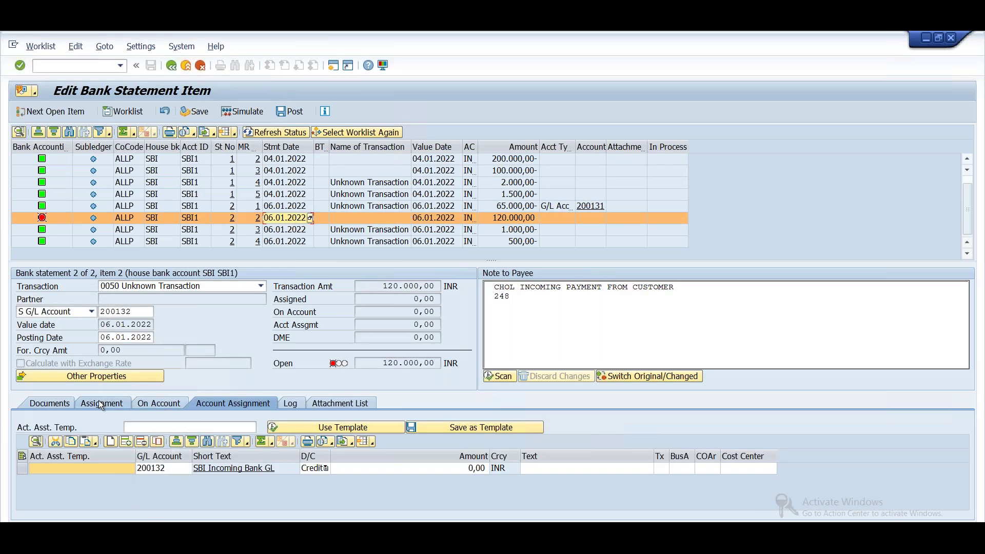
pyautogui.click(101, 403)
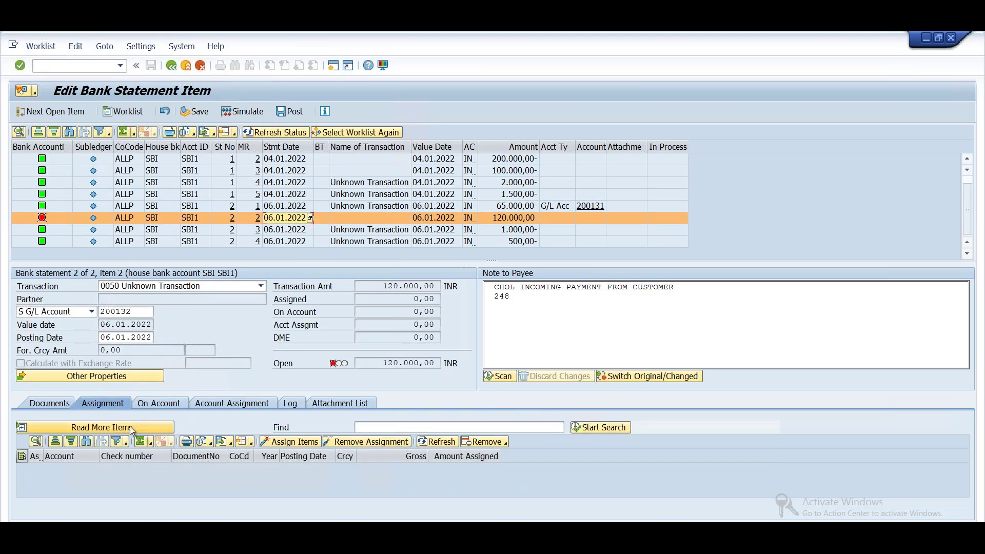
pyautogui.click(222, 443)
pyautogui.hotkey('alt', 'Tab')
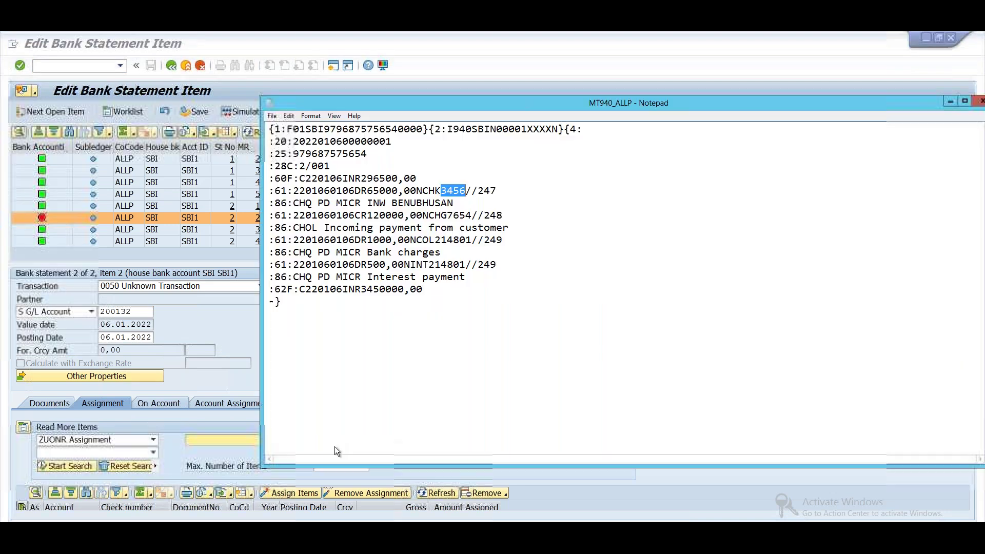
pyautogui.moveTo(472, 215); pyautogui.dragTo(449, 215)
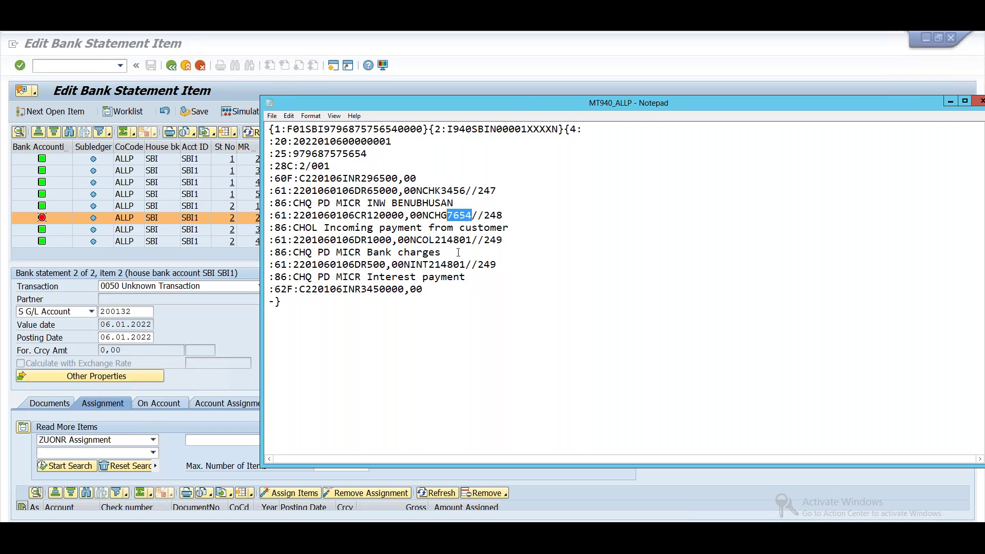
pyautogui.click(210, 439)
pyautogui.write('7654')
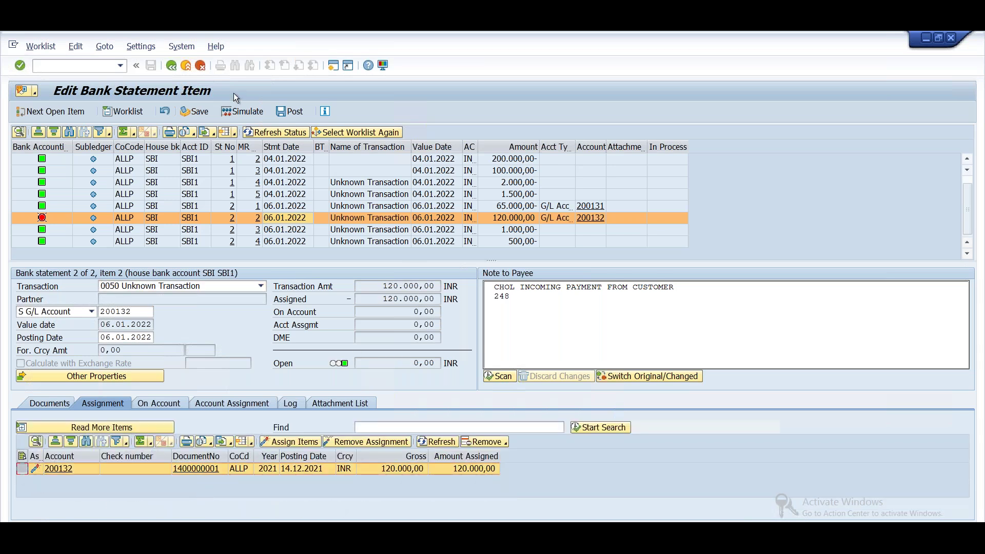
# Simulate the 120.000,00 clearing, fill the text of the 400301 loss account line with the payment note, and post the document.
pyautogui.click(252, 113)
pyautogui.doubleClick(187, 274)
pyautogui.write('+')
pyautogui.press('Return')
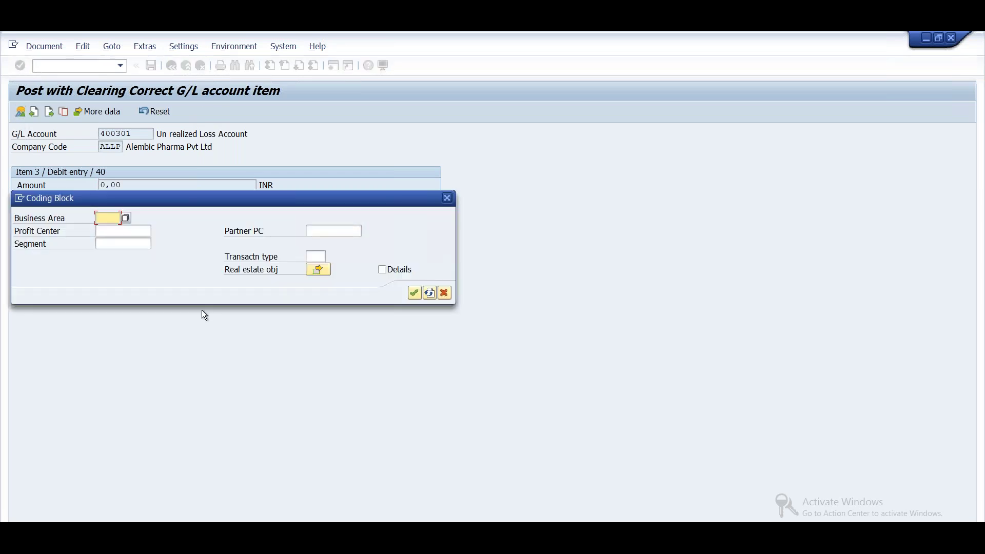
pyautogui.click(414, 294)
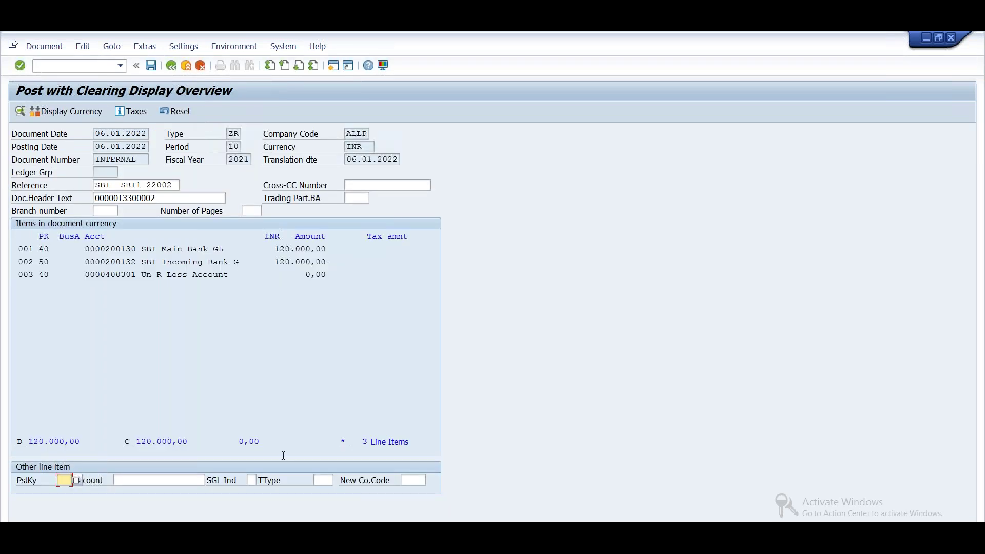
pyautogui.click(151, 65)
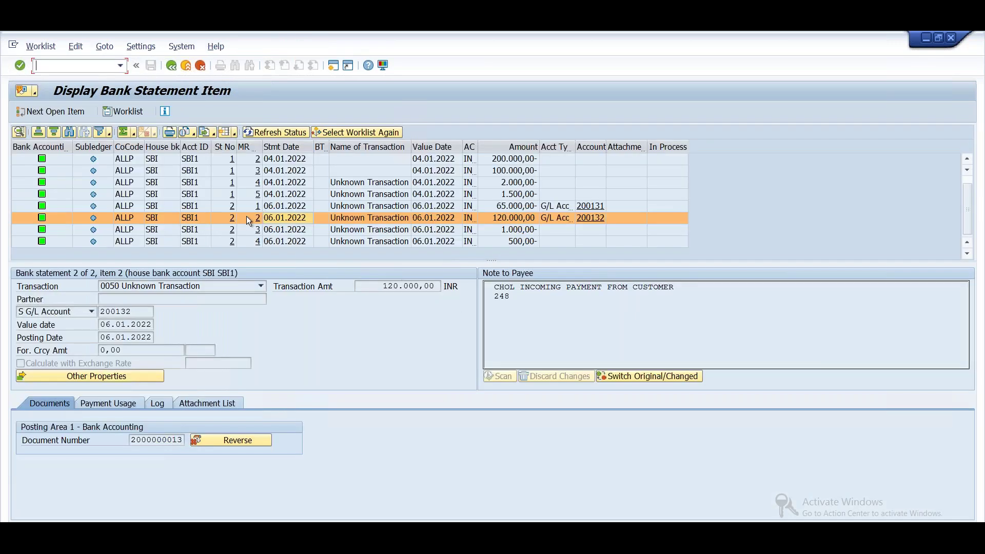
pyautogui.moveTo(494, 261); pyautogui.dragTo(493, 447)
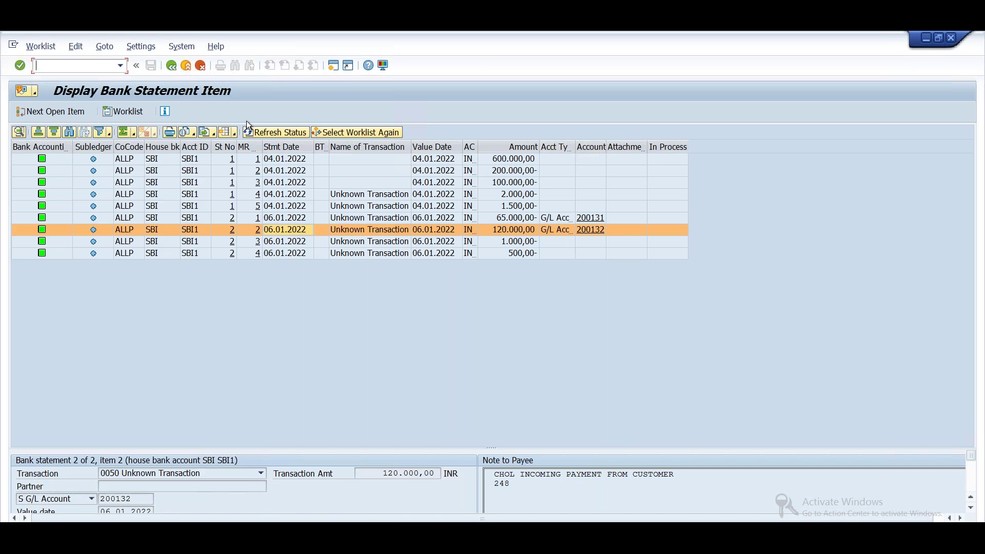
# Open the 500,00- item of statement 2 and enlarge the item detail area to show its posting document and payment note.
pyautogui.click(288, 253)
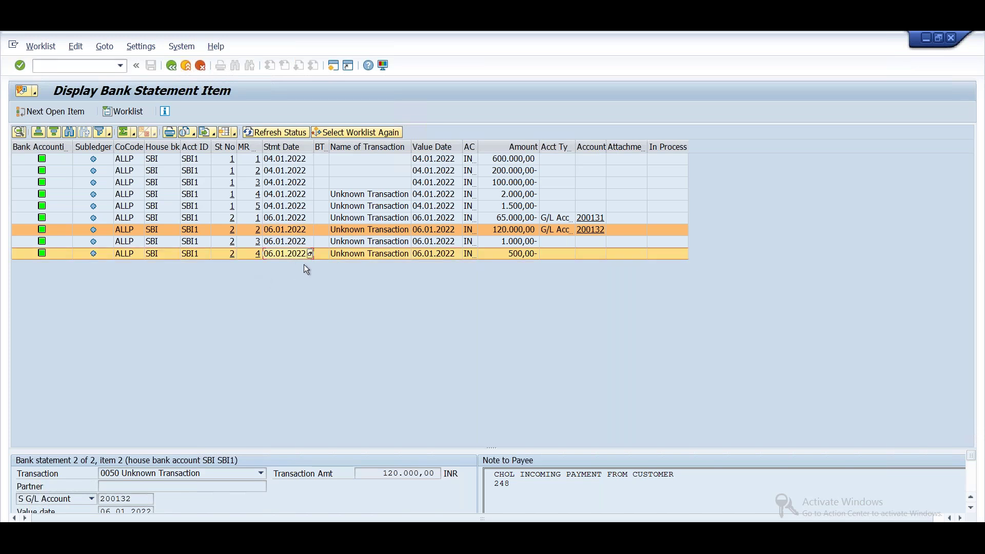
pyautogui.click(16, 228)
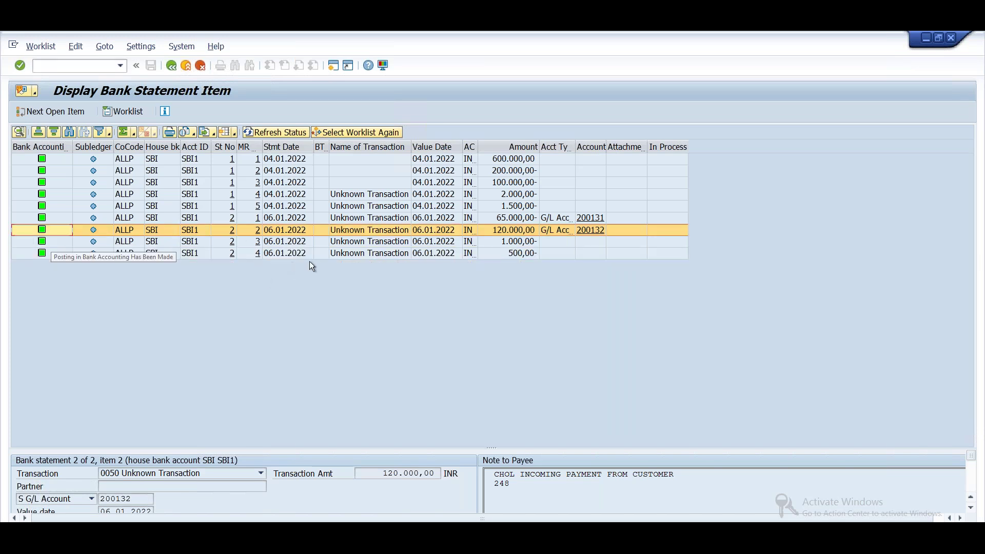
pyautogui.click(361, 253)
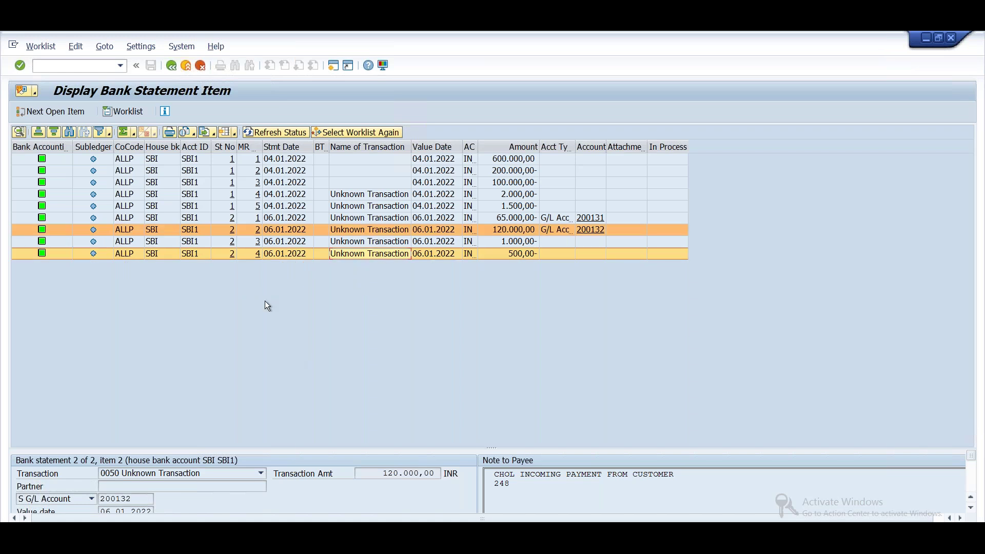
pyautogui.click(167, 254)
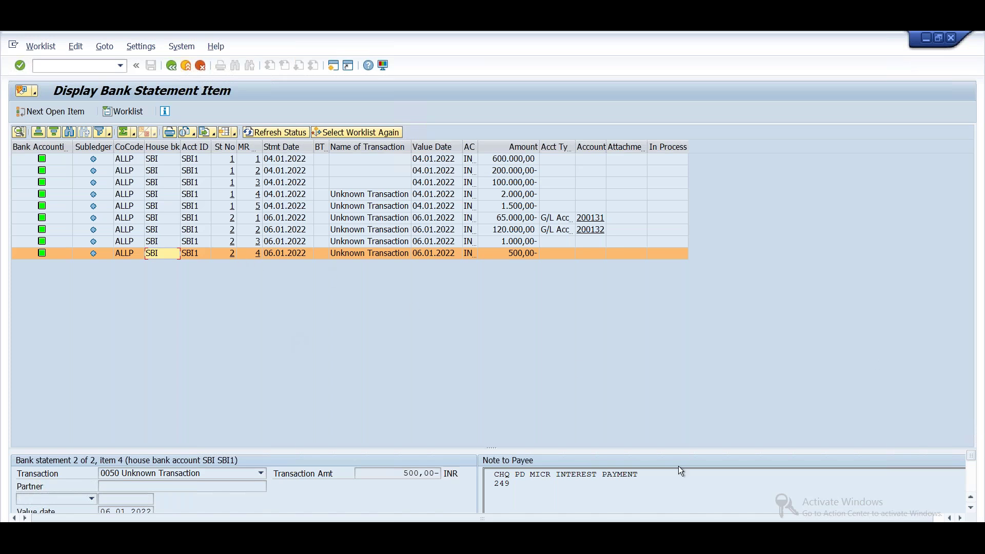
pyautogui.moveTo(494, 447); pyautogui.dragTo(508, 281)
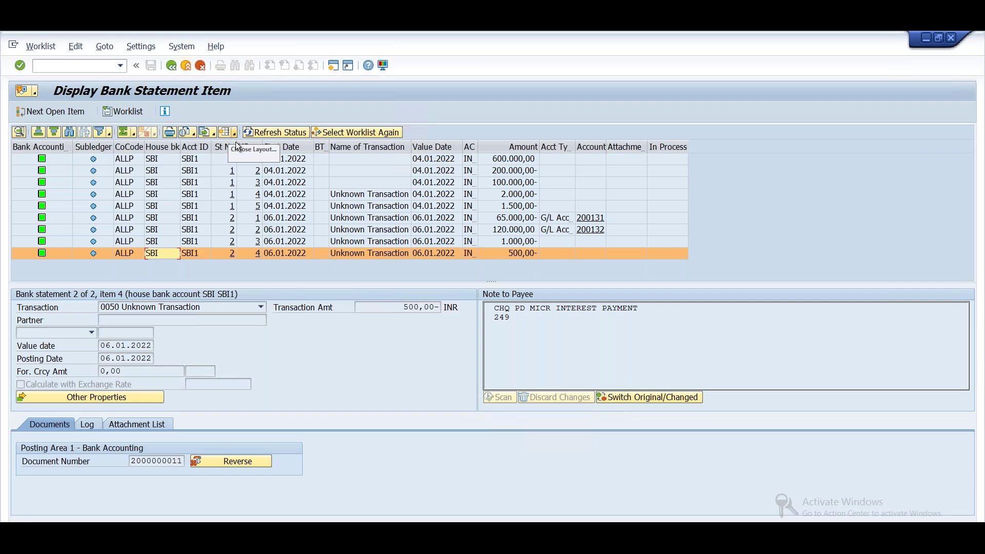
pyautogui.rightClick(627, 147)
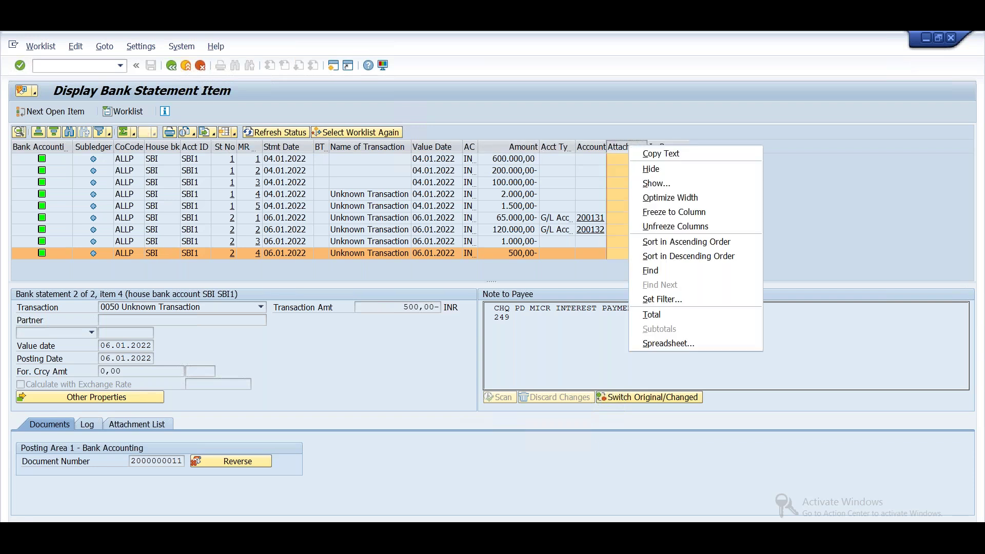
pyautogui.click(651, 184)
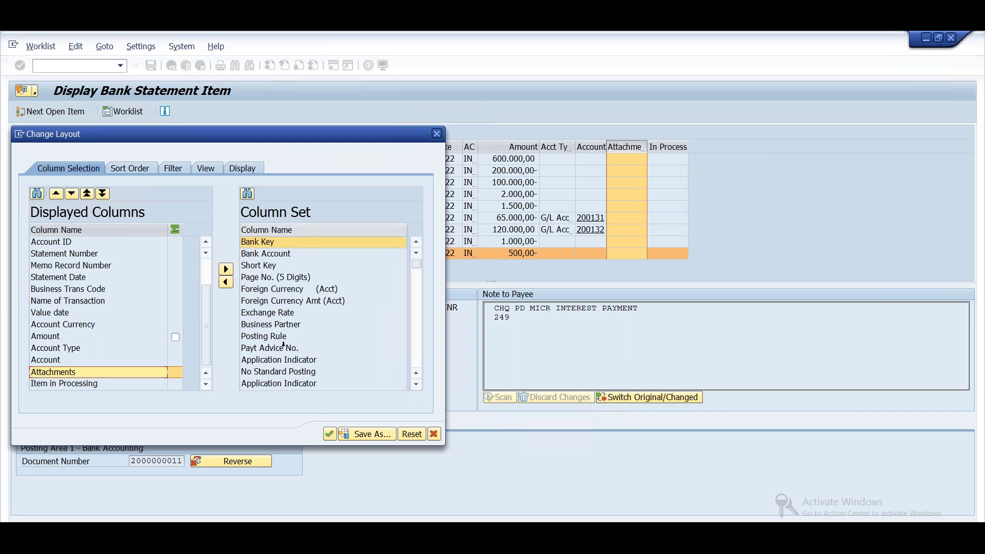
pyautogui.moveTo(372, 134); pyautogui.dragTo(763, 183)
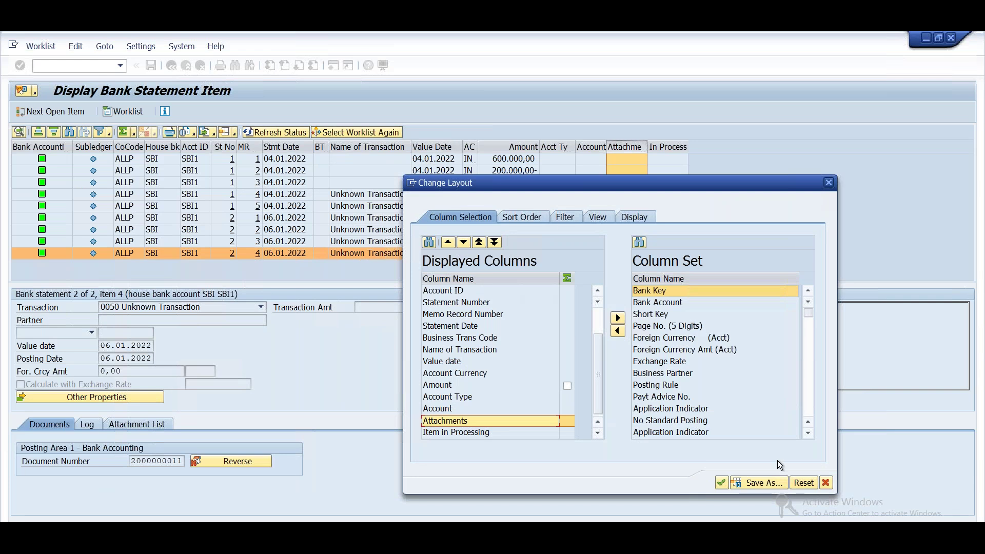
pyautogui.click(826, 483)
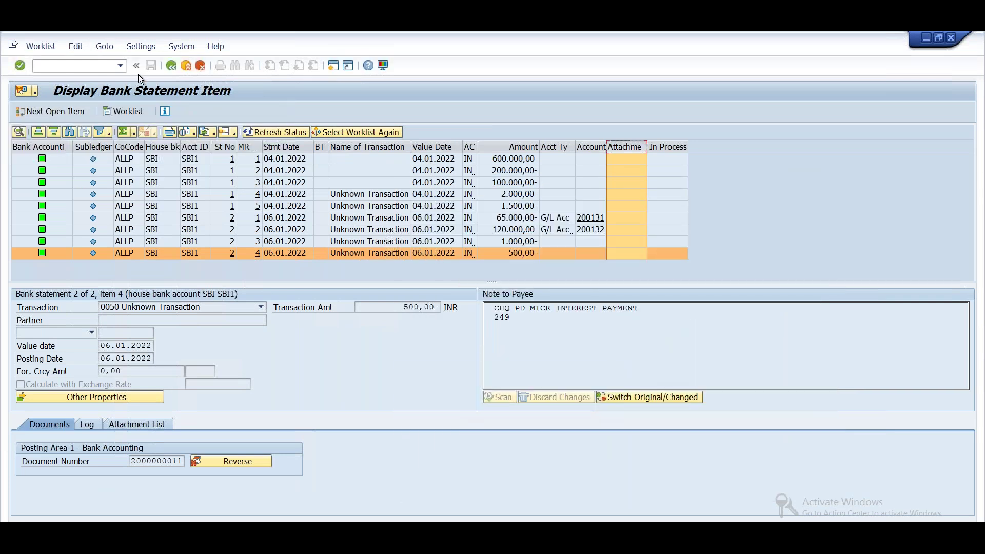
# Widen the Account and Account Type columns of the bank statement item list.
pyautogui.click(70, 65)
pyautogui.moveTo(631, 147); pyautogui.dragTo(664, 141)
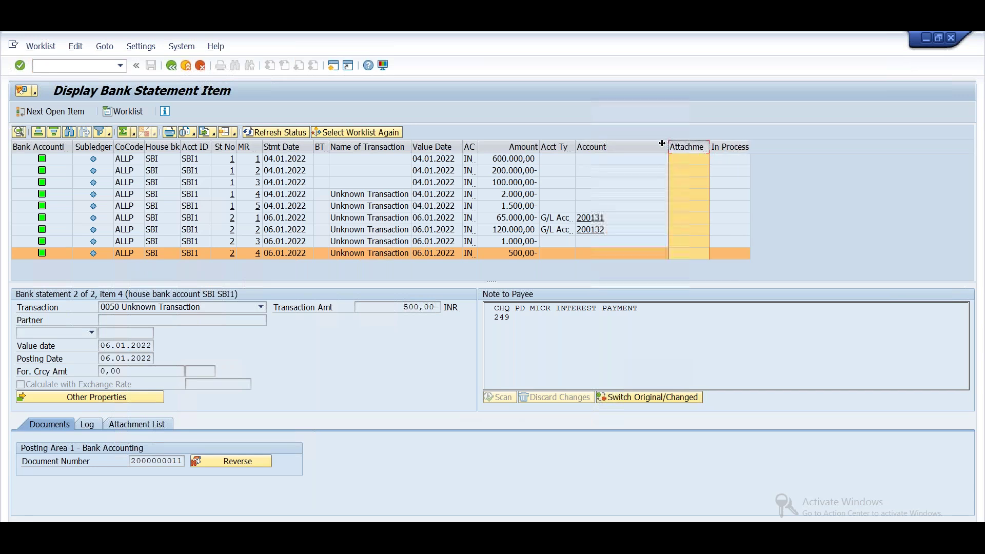
pyautogui.moveTo(575, 145); pyautogui.dragTo(595, 137)
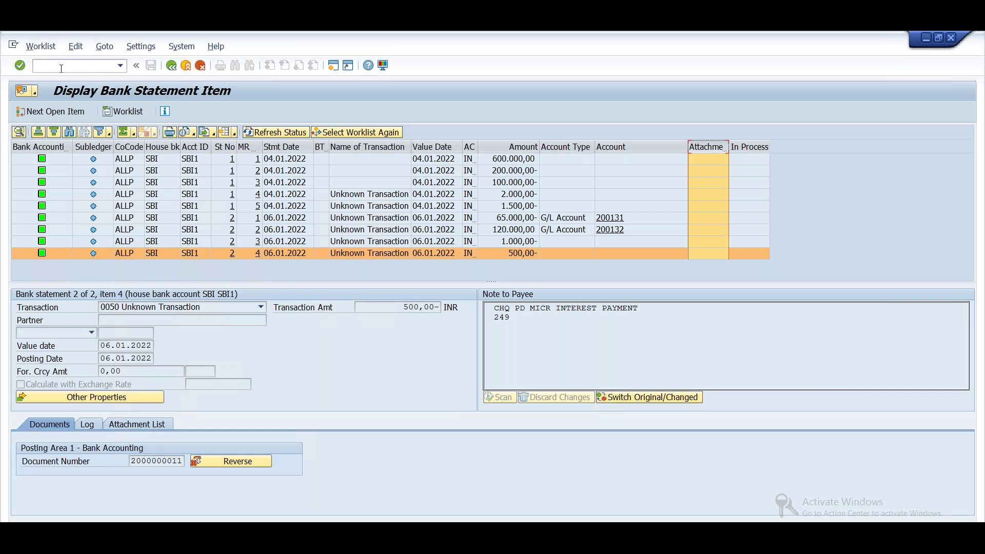
# Go to transaction SE38 and execute program RFEBKA96.
pyautogui.write('/nse38')
pyautogui.press('Return')
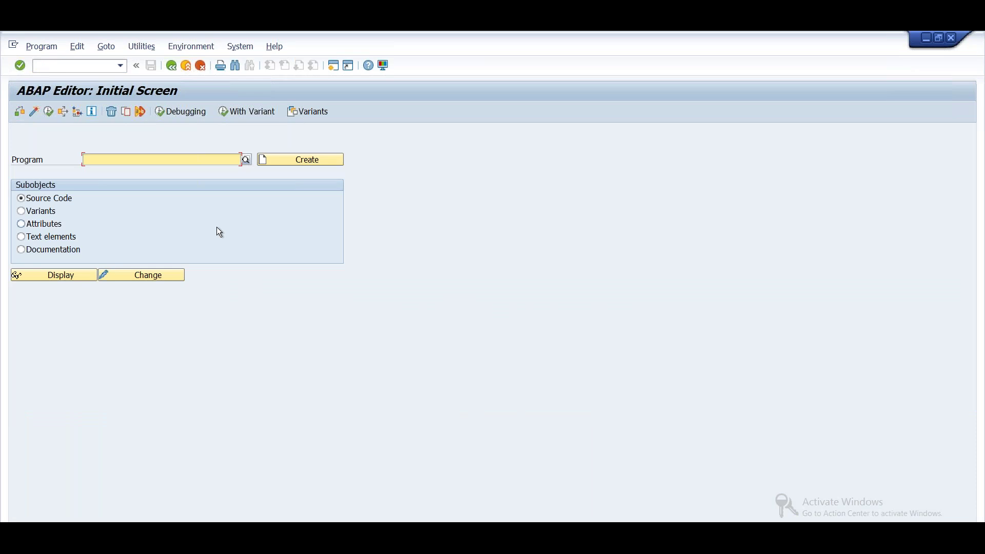
pyautogui.write('REF')
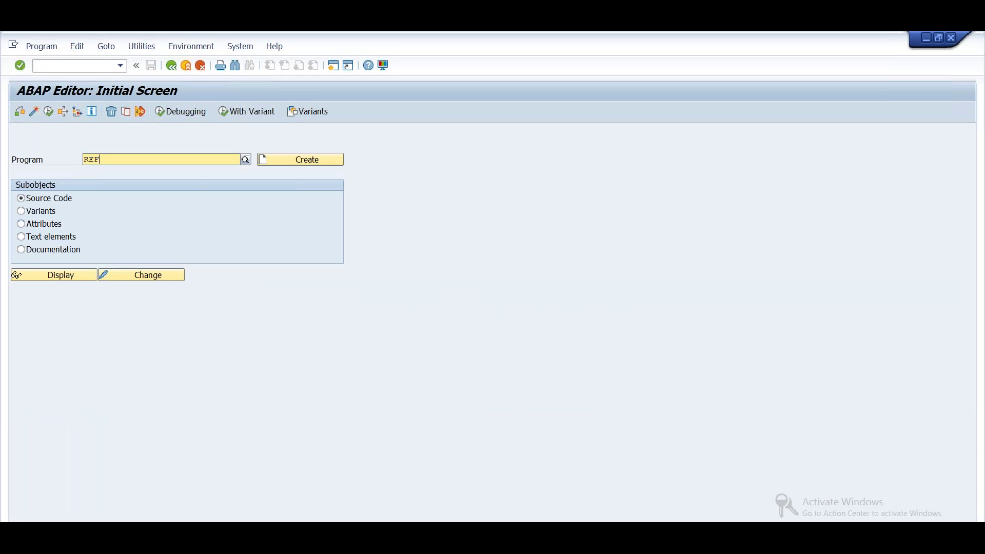
pyautogui.press('BackSpace')
pyautogui.press('BackSpace')
pyautogui.write('FEB')
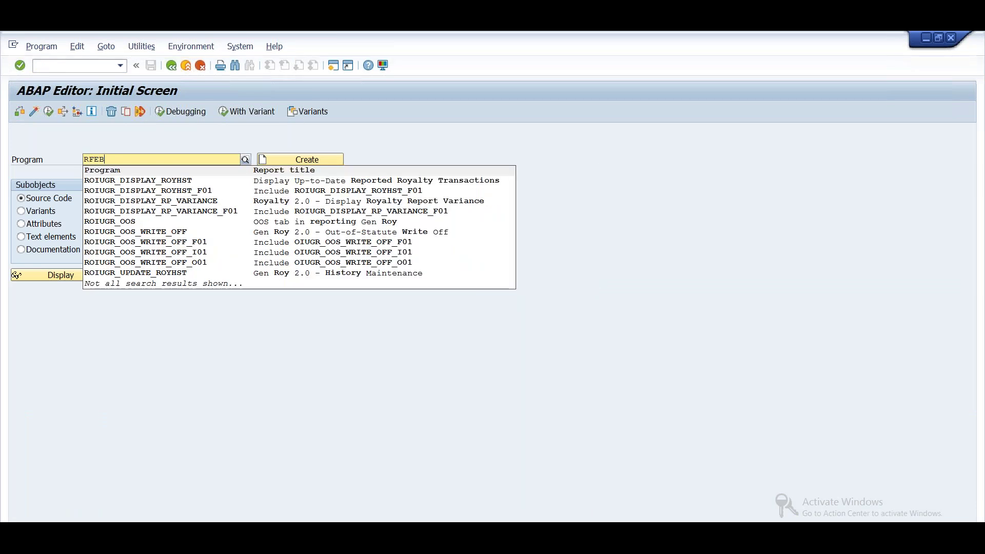
pyautogui.write('KA96')
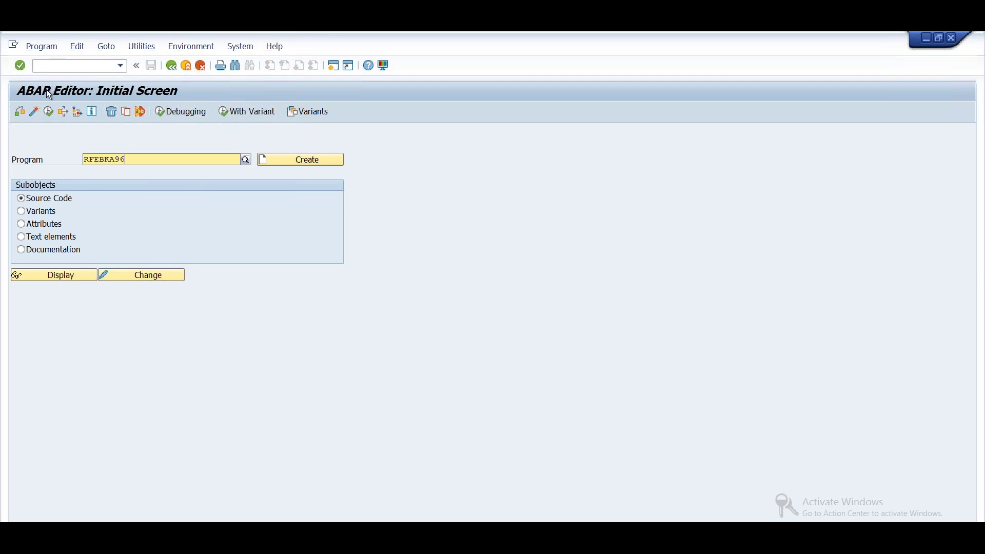
pyautogui.click(49, 112)
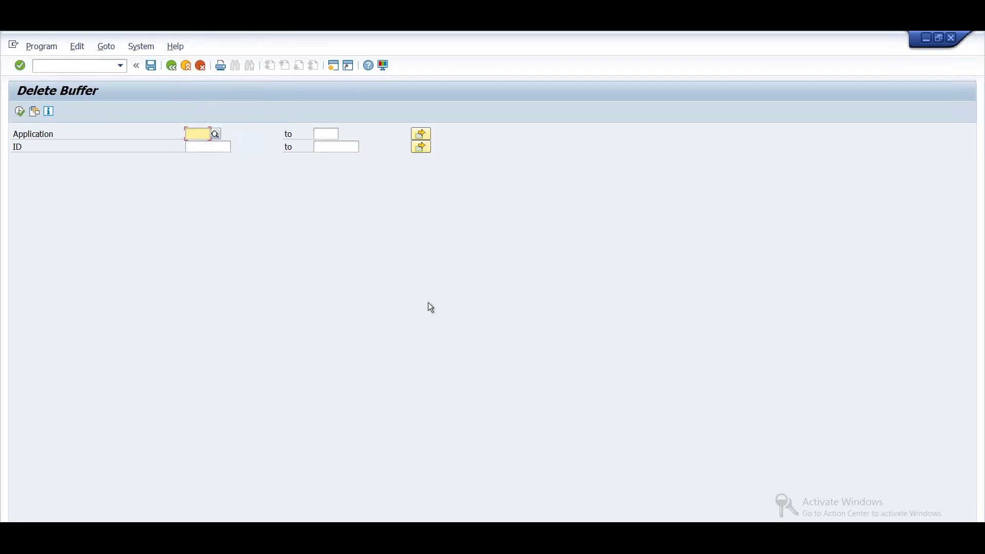
# List the buffered statements for application 0001, electronic and manual bank statement.
pyautogui.click(216, 134)
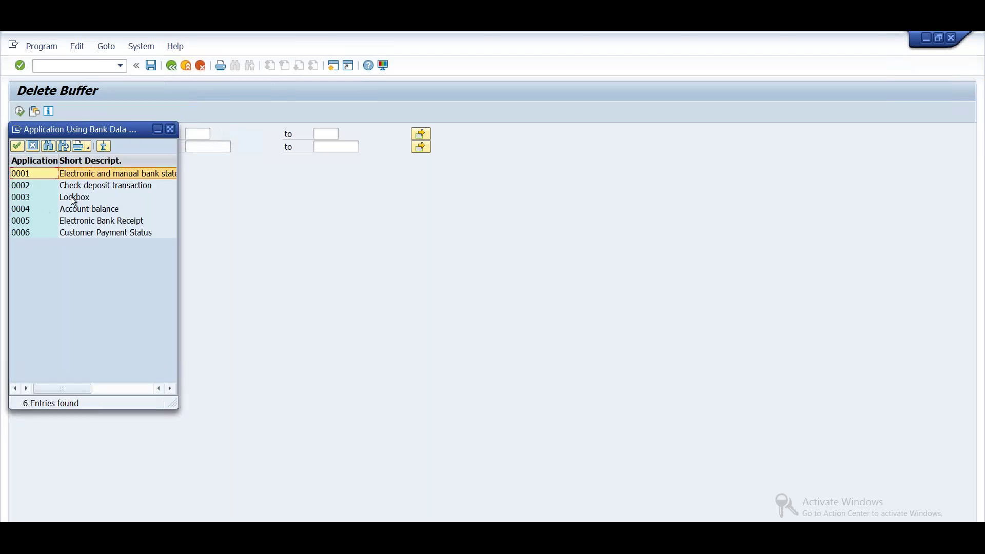
pyautogui.click(116, 174)
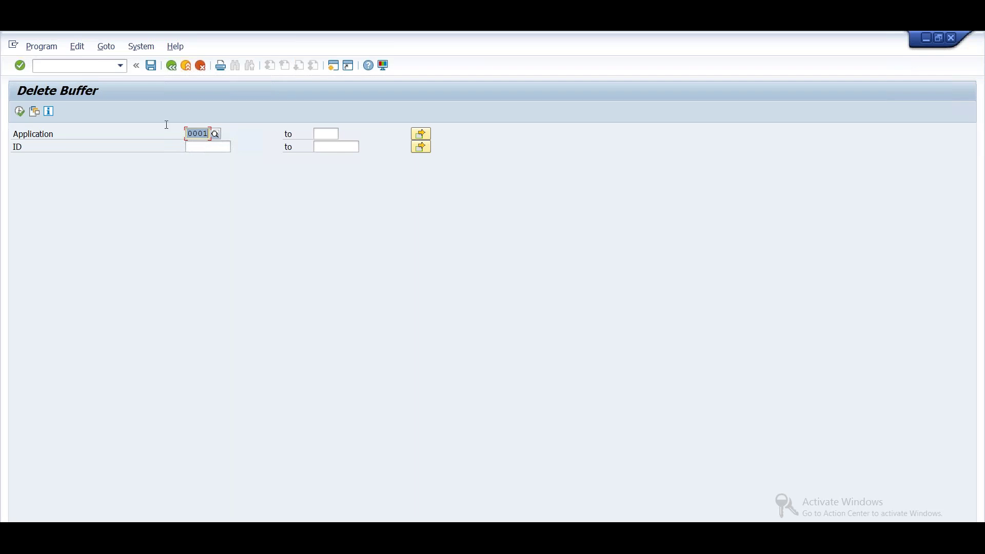
pyautogui.click(19, 113)
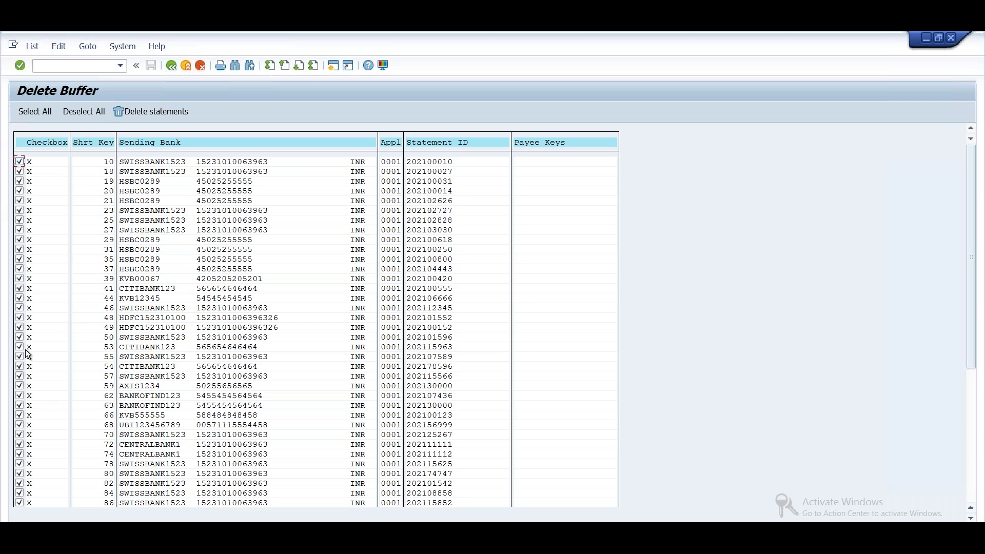
# Deselect all buffered statements and mark only the SBIN00001 statement with ID 202200002 for deletion.
pyautogui.click(87, 112)
pyautogui.scroll(-5, 422, 448)
pyautogui.scroll(-3, 422, 448)
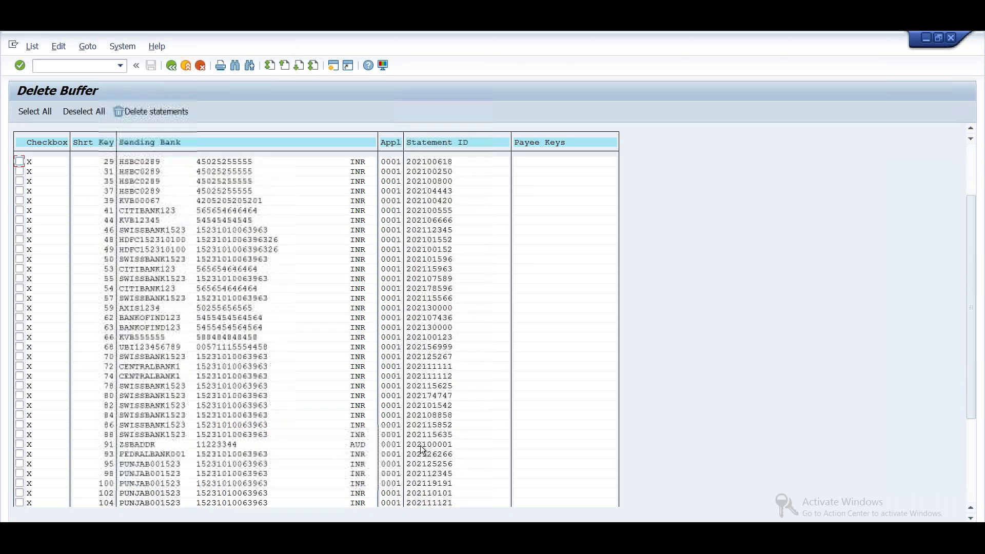
pyautogui.scroll(-4, 738, 382)
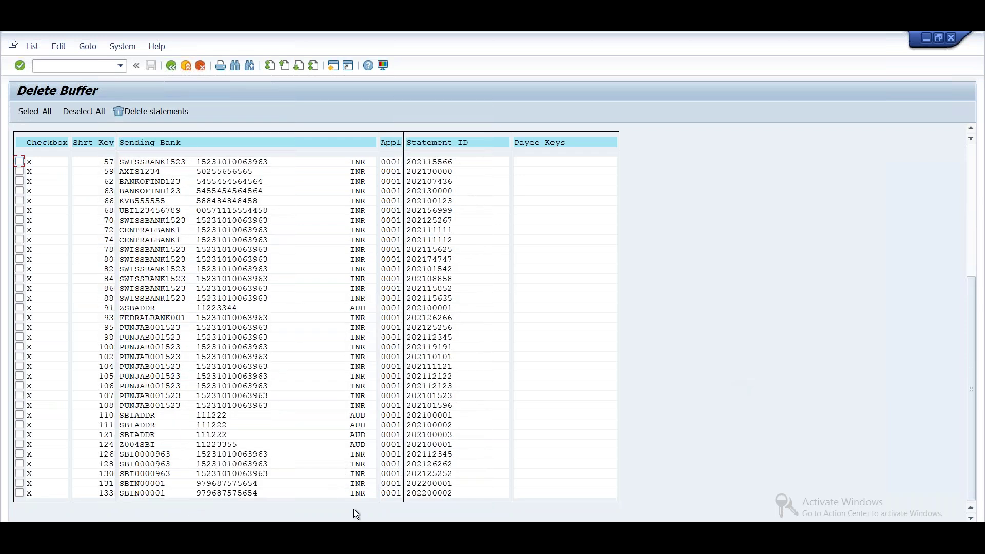
pyautogui.click(141, 484)
pyautogui.click(145, 494)
pyautogui.click(18, 495)
pyautogui.click(161, 109)
# Switch to the Manual Bank Statement Overview and check statement 2's item posting statuses and its opening and closing balances.
pyautogui.click(283, 544)
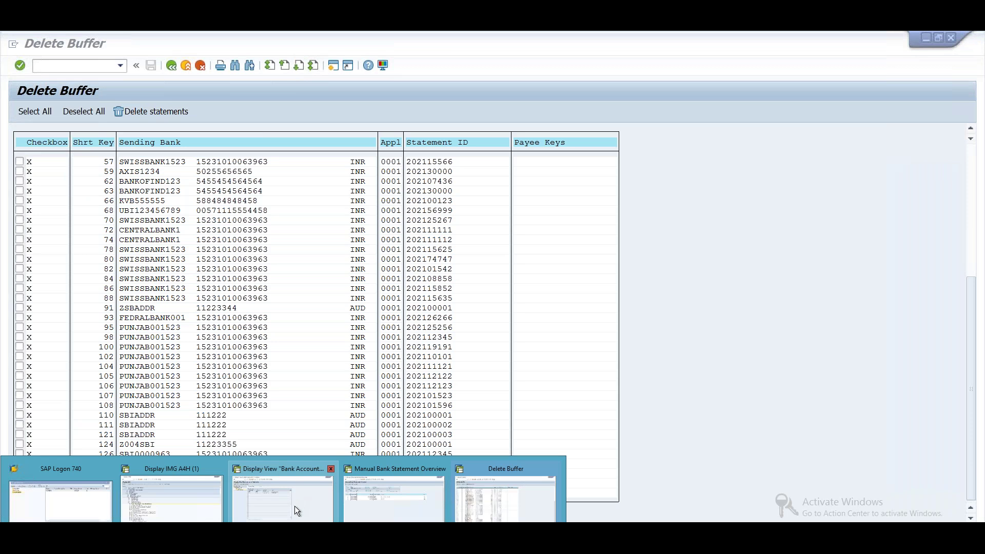
pyautogui.click(346, 513)
pyautogui.click(170, 66)
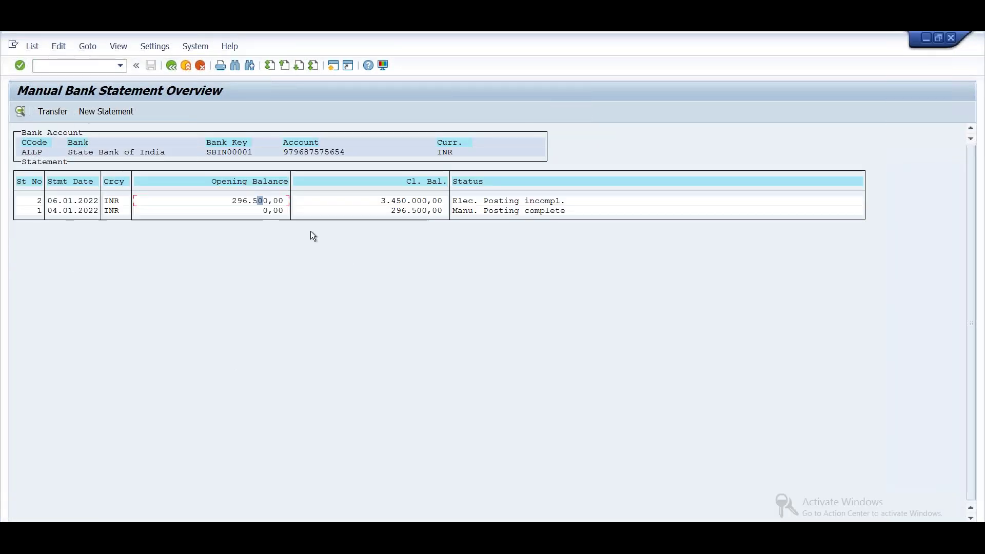
pyautogui.doubleClick(257, 200)
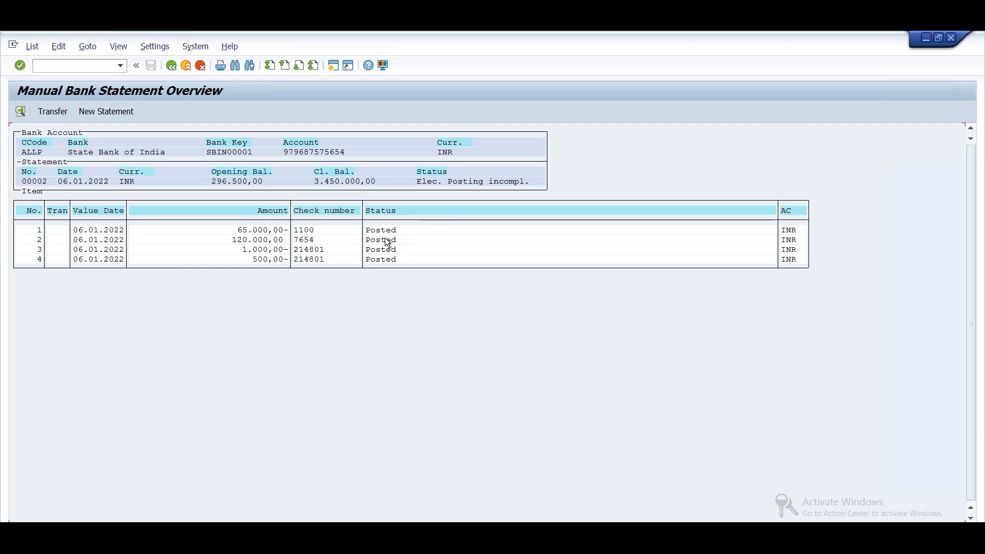
pyautogui.click(172, 66)
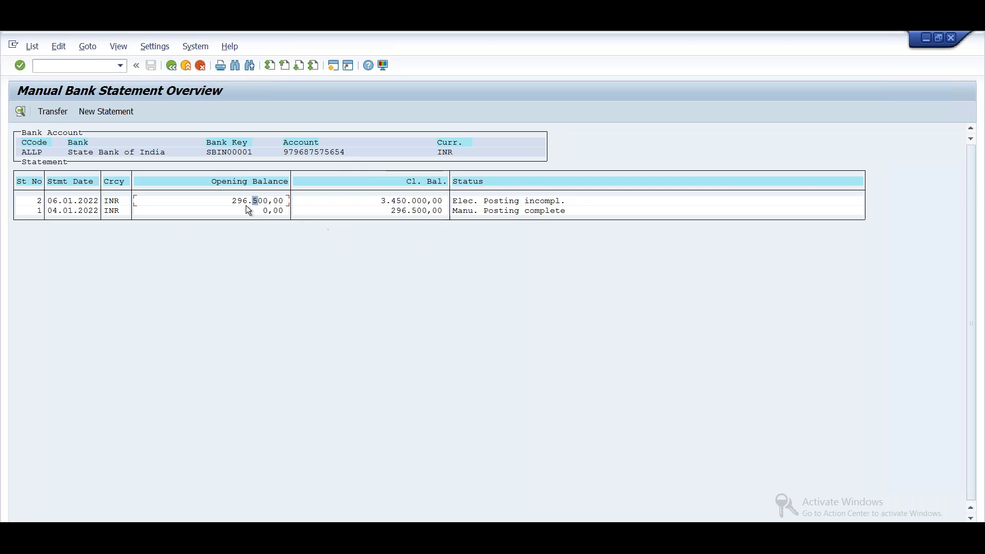
pyautogui.click(398, 203)
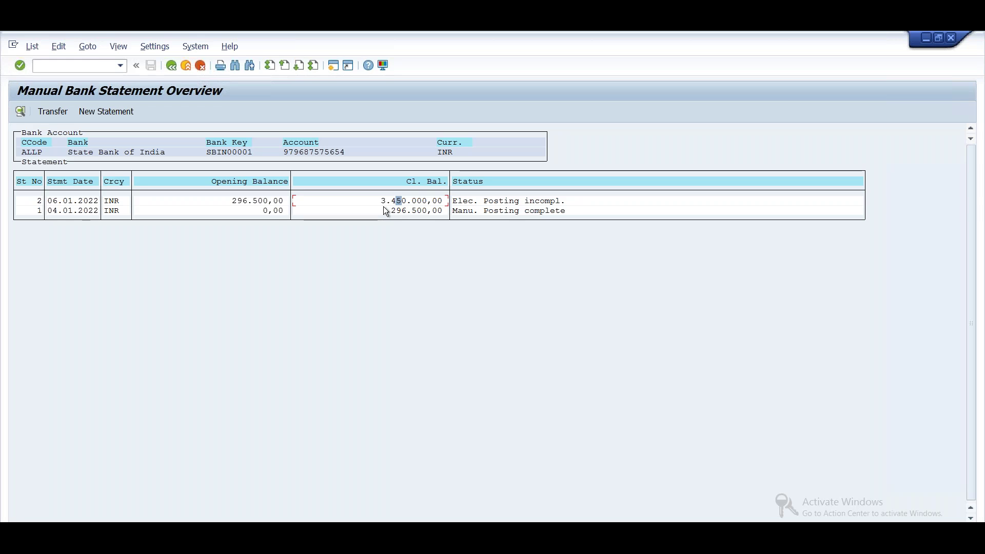
pyautogui.doubleClick(414, 201)
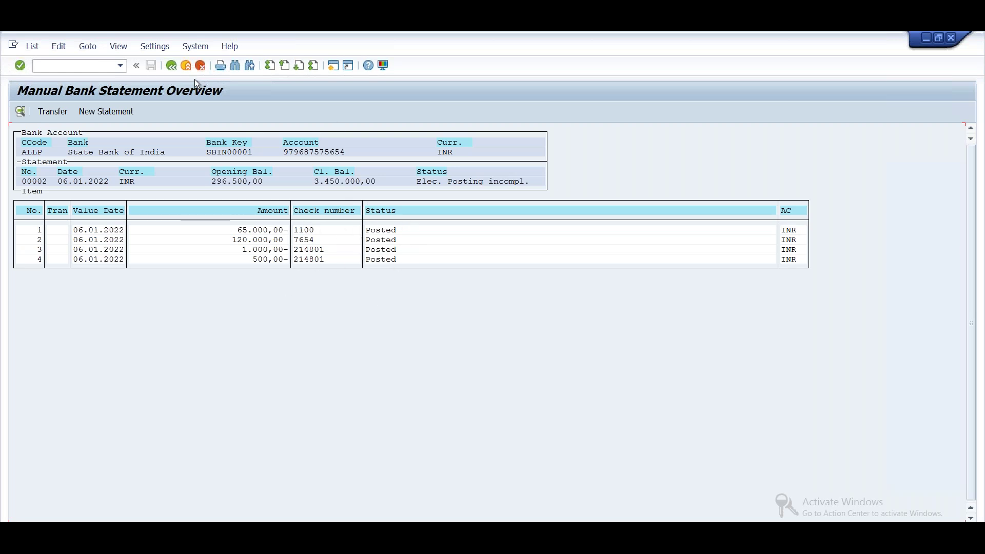
pyautogui.click(171, 66)
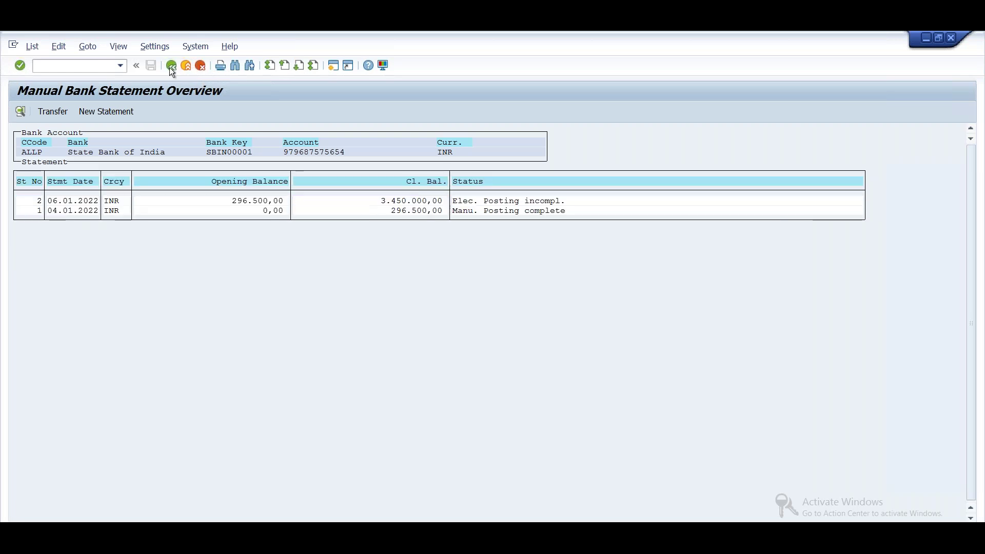
# Return to the bank account list and reopen company code ALLP's statements to check the refreshed status of statement 2.
pyautogui.click(170, 65)
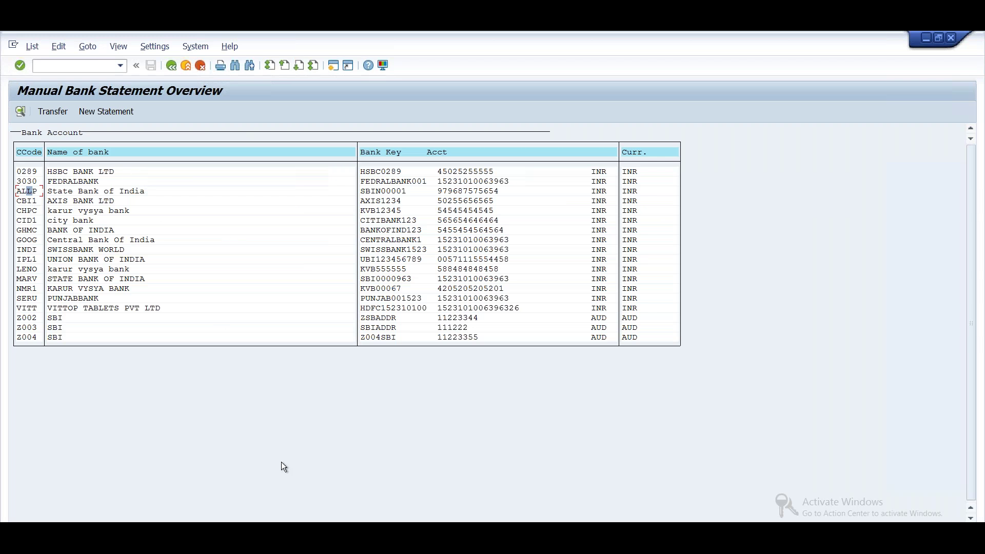
pyautogui.click(231, 533)
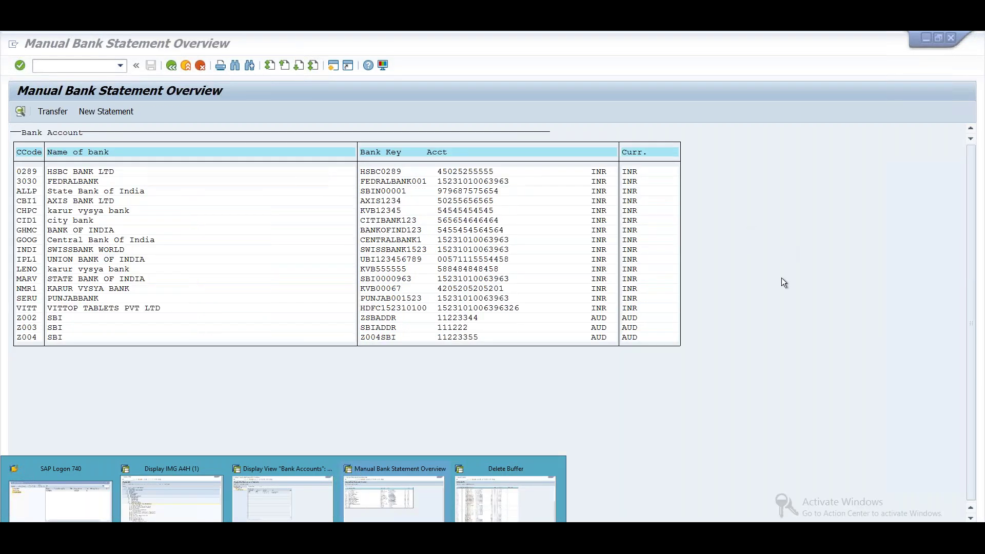
pyautogui.click(33, 197)
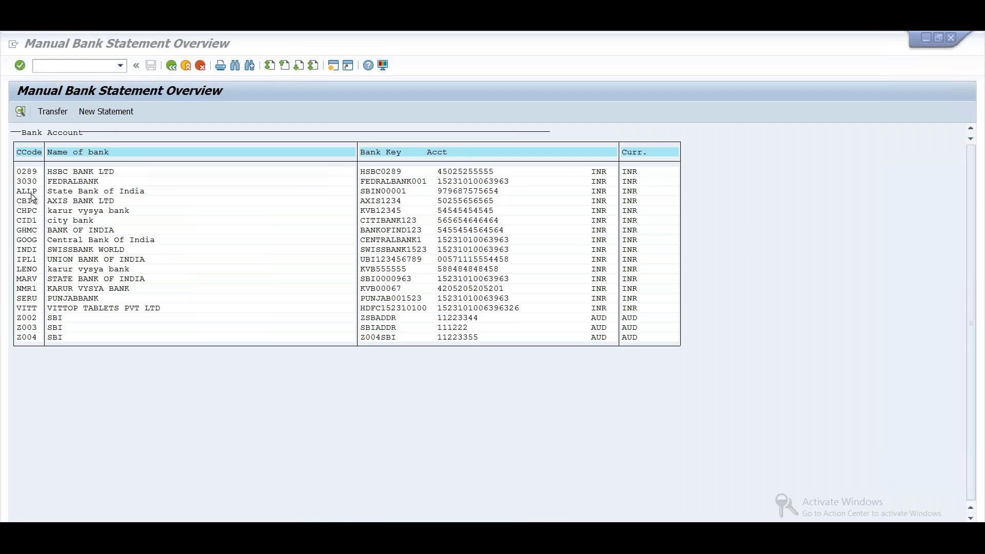
pyautogui.doubleClick(32, 194)
pyautogui.click(82, 202)
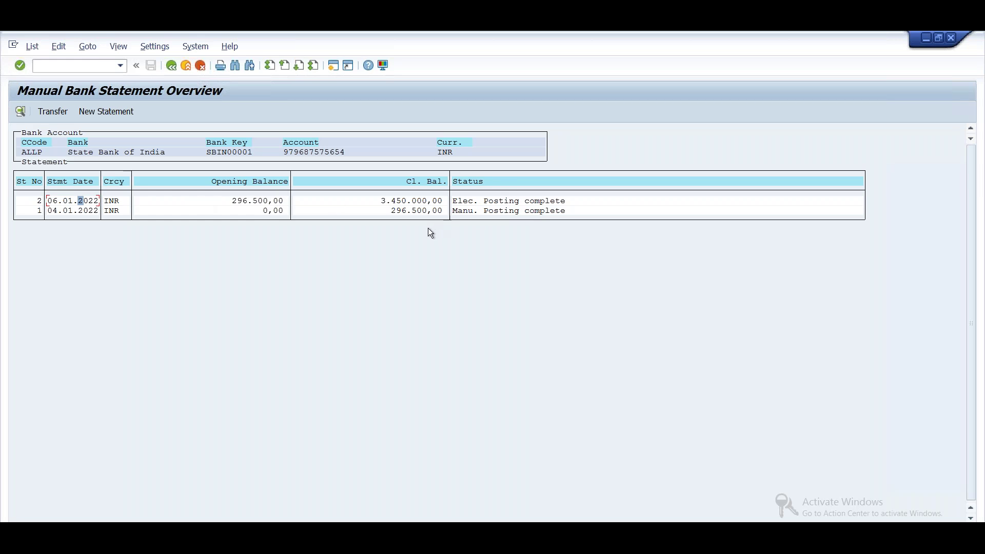
# Switch to the Bank Accounts session, start transaction FEBA and list company code ALLP's statement items with subledger accounting status All line items.
pyautogui.moveTo(319, 485)
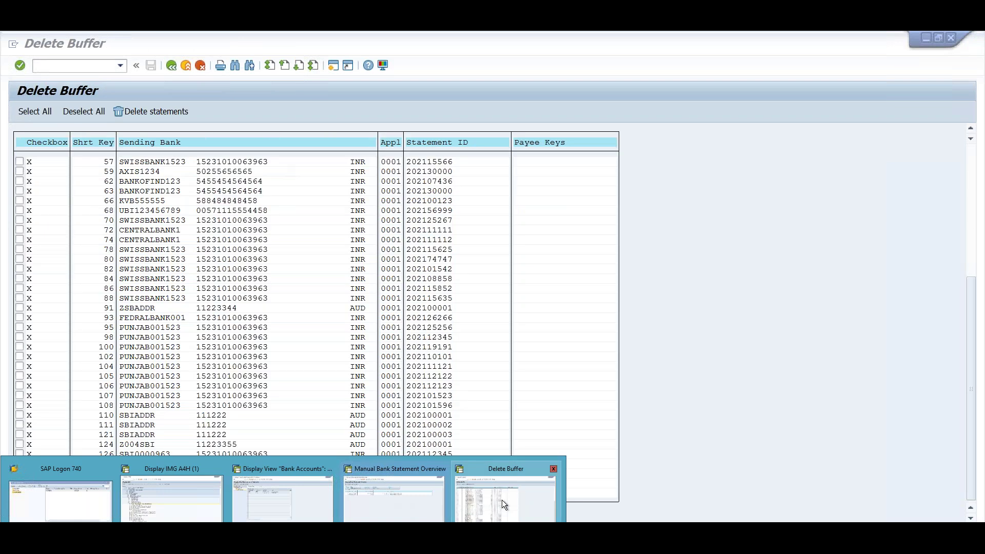
pyautogui.click(502, 499)
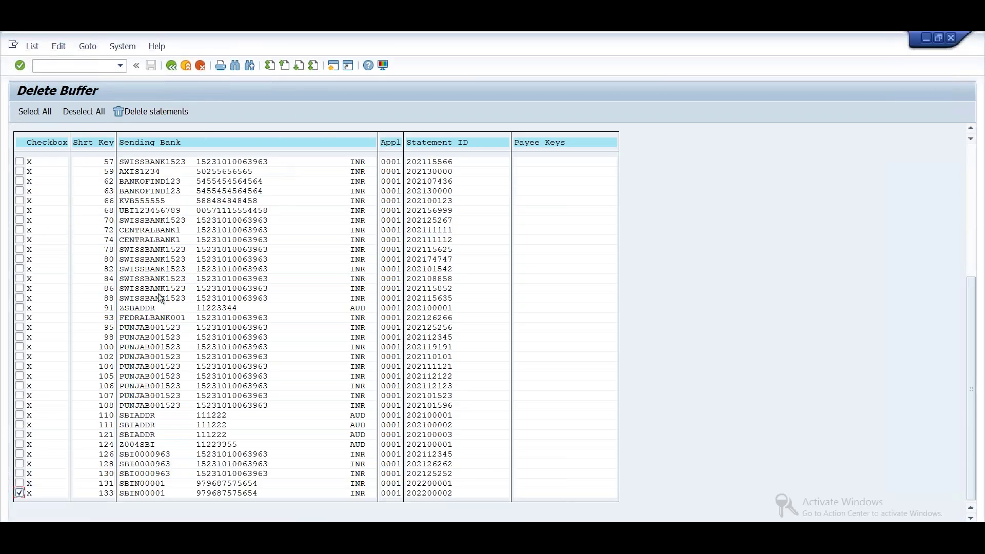
pyautogui.moveTo(208, 500)
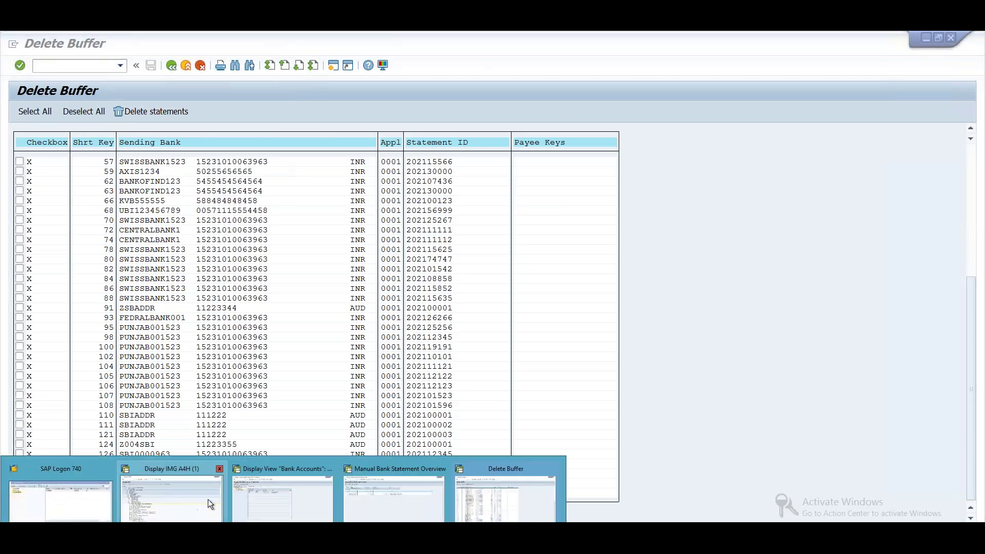
pyautogui.click(278, 503)
pyautogui.write('/nfeba')
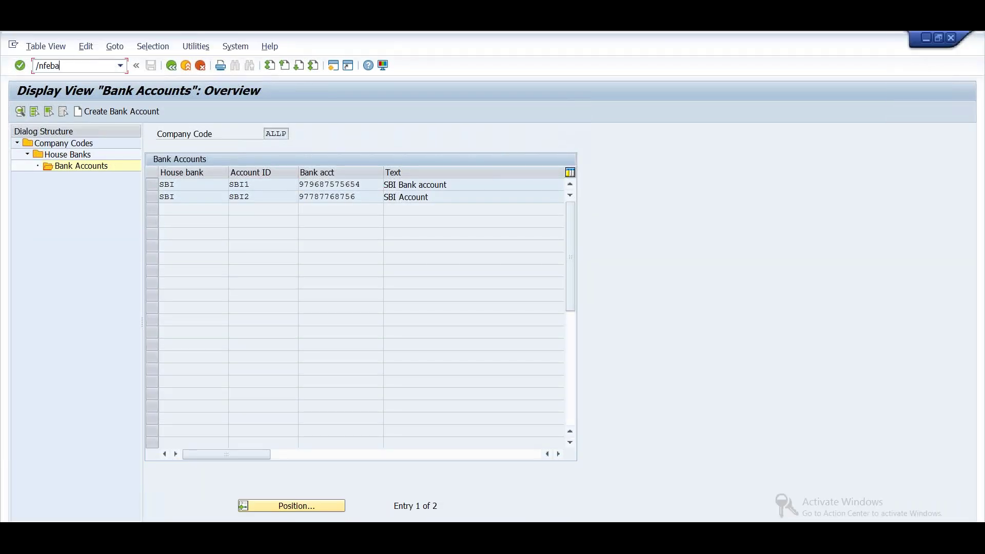
pyautogui.press('Return')
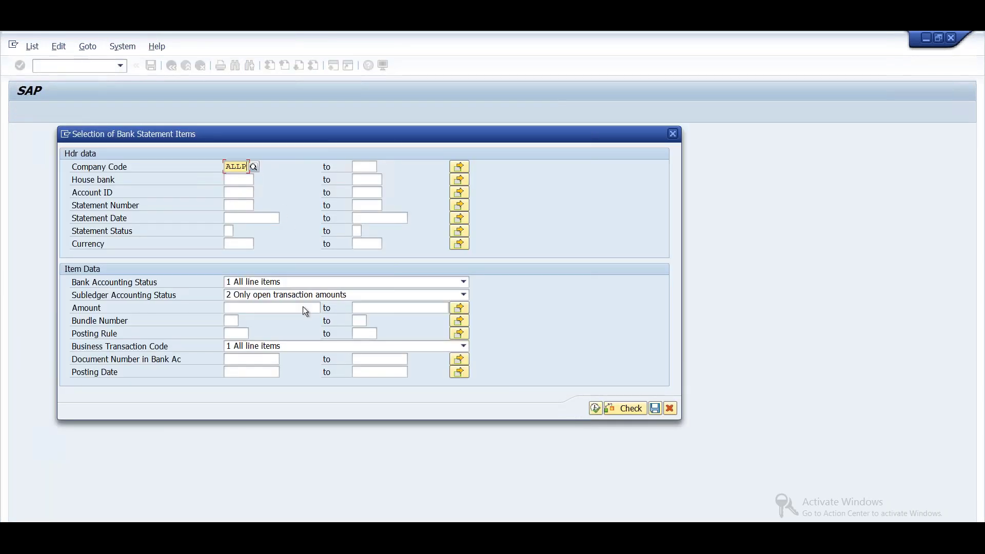
pyautogui.click(464, 295)
pyautogui.click(264, 307)
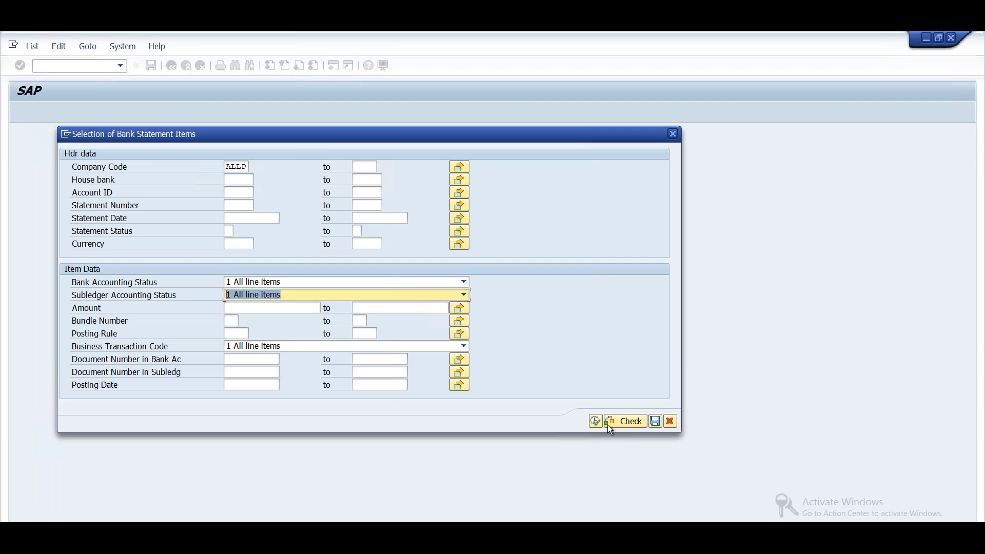
pyautogui.click(597, 422)
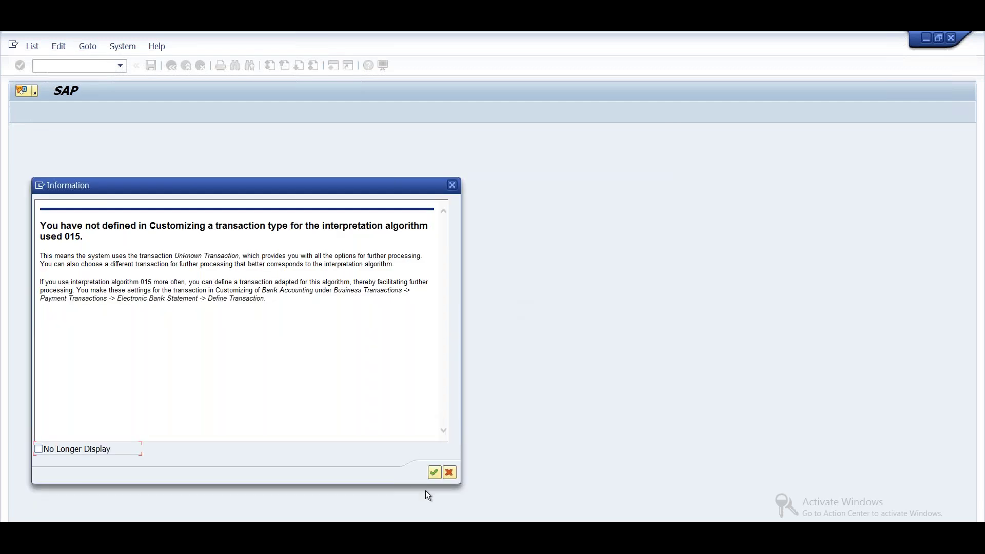
pyautogui.click(435, 473)
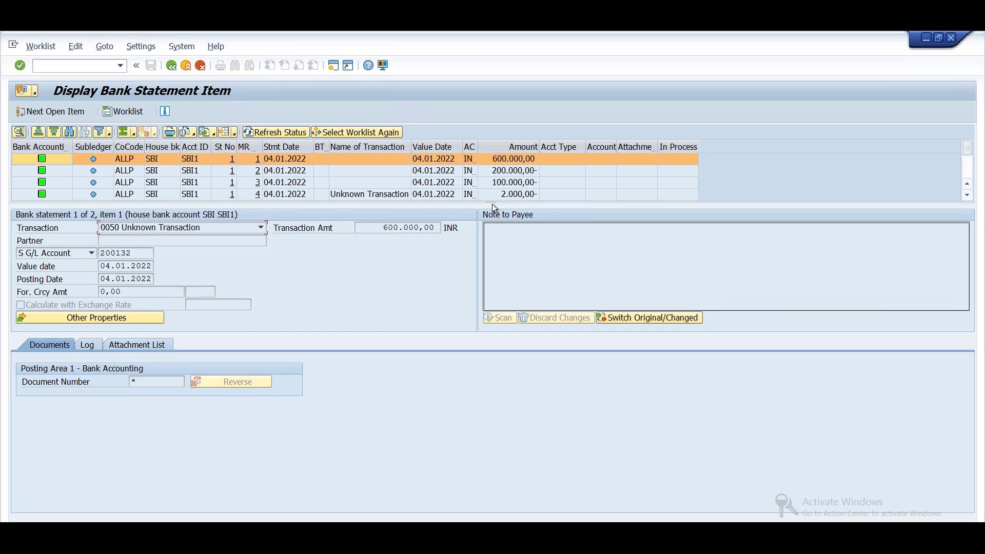
# Enlarge the item worklist and reverse the posting of statement 2's item 4 with reversal reason 01.
pyautogui.moveTo(493, 202); pyautogui.dragTo(510, 306)
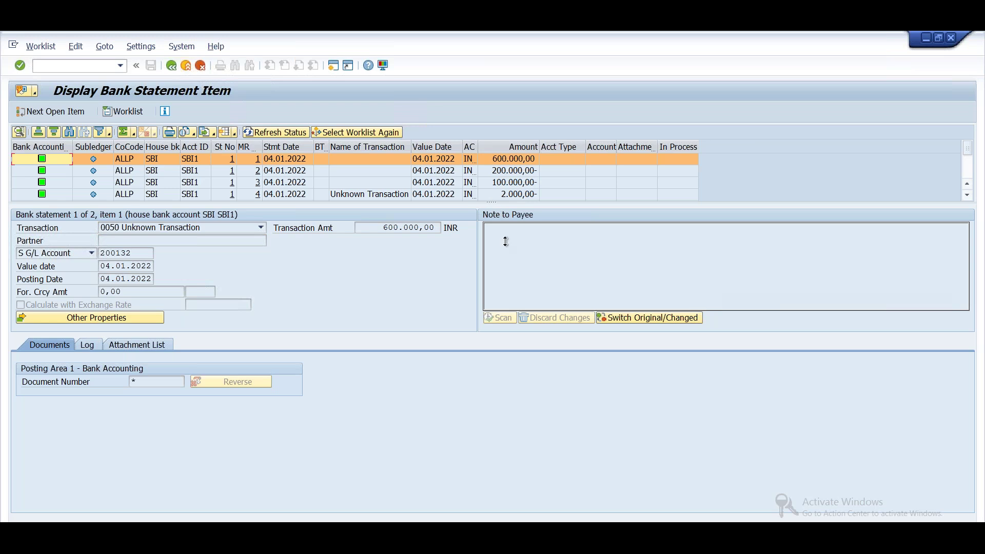
pyautogui.click(228, 254)
pyautogui.click(171, 65)
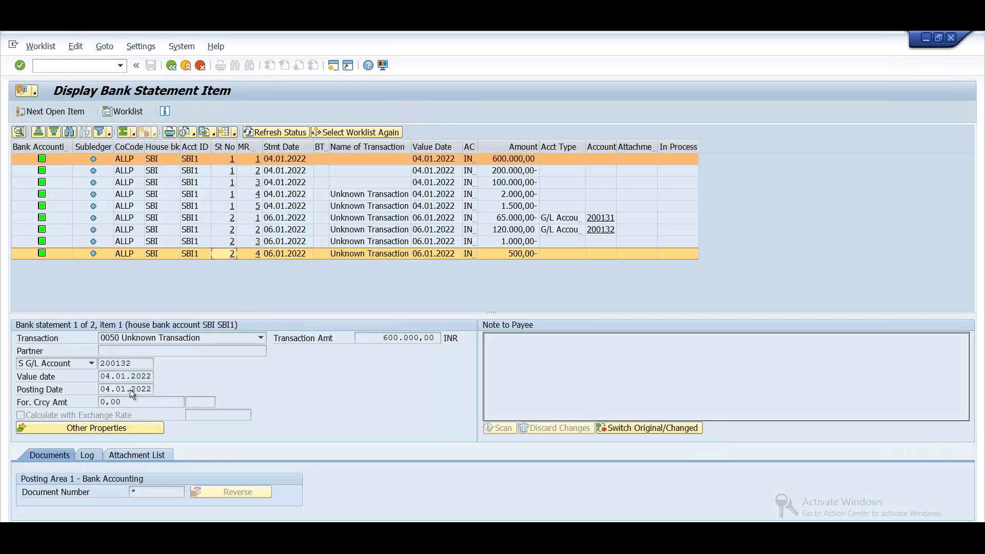
pyautogui.click(159, 252)
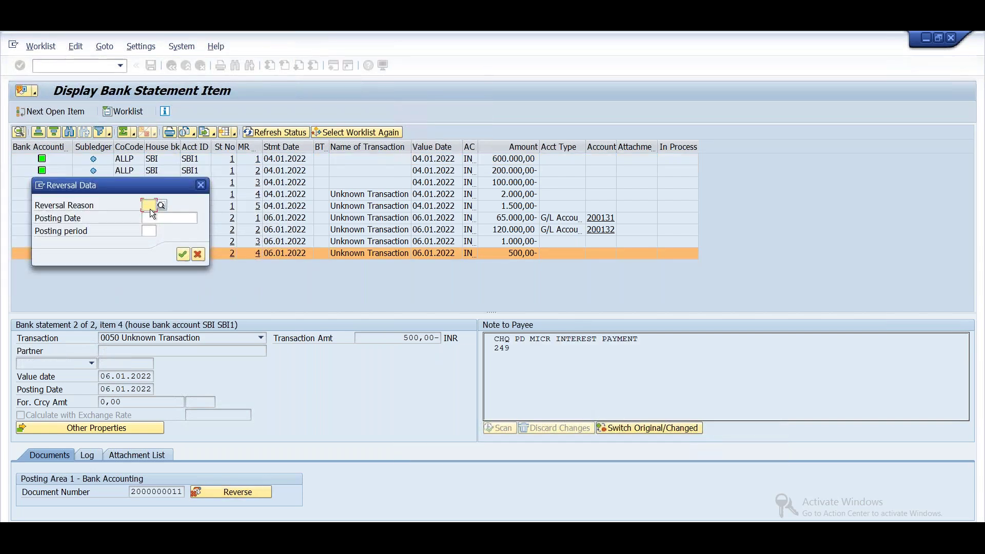
pyautogui.write('01')
pyautogui.press('Return')
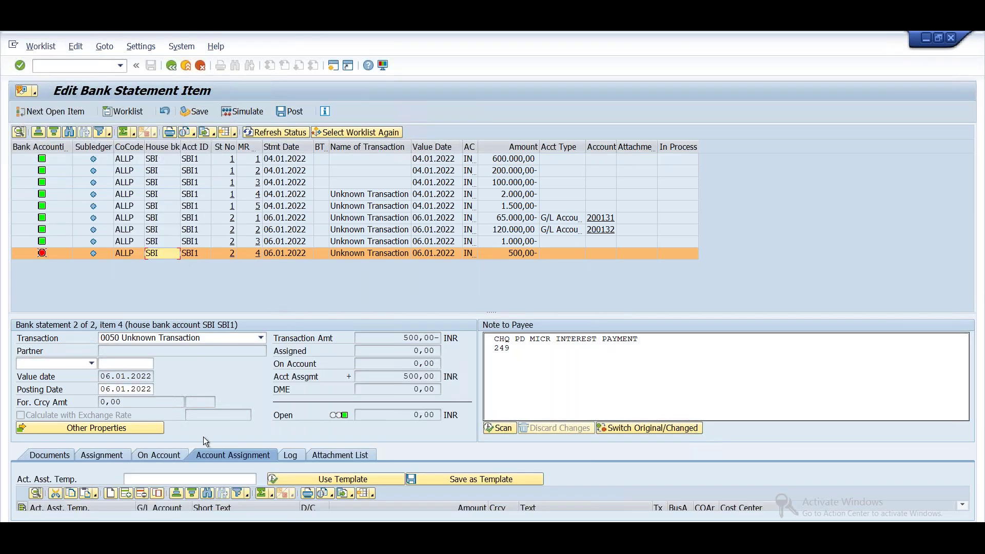
# Reverse the postings of statement 2's items 3, 2 and 1 with reversal reason 01.
pyautogui.click(192, 246)
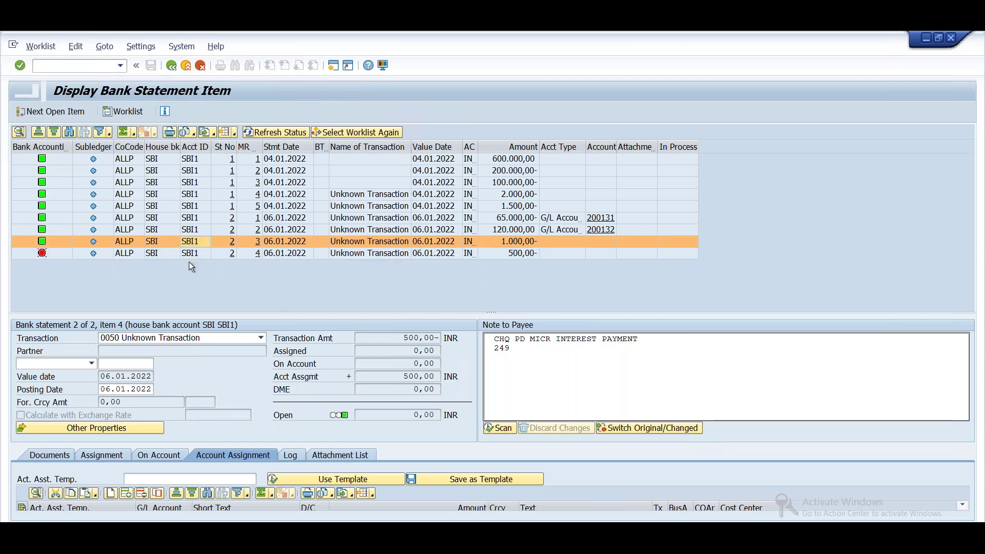
pyautogui.click(227, 491)
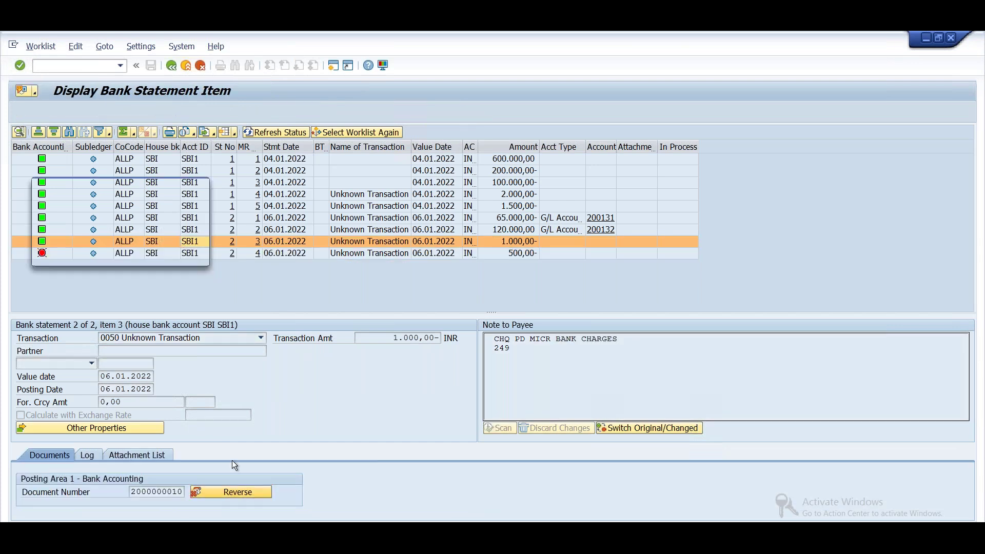
pyautogui.click(183, 254)
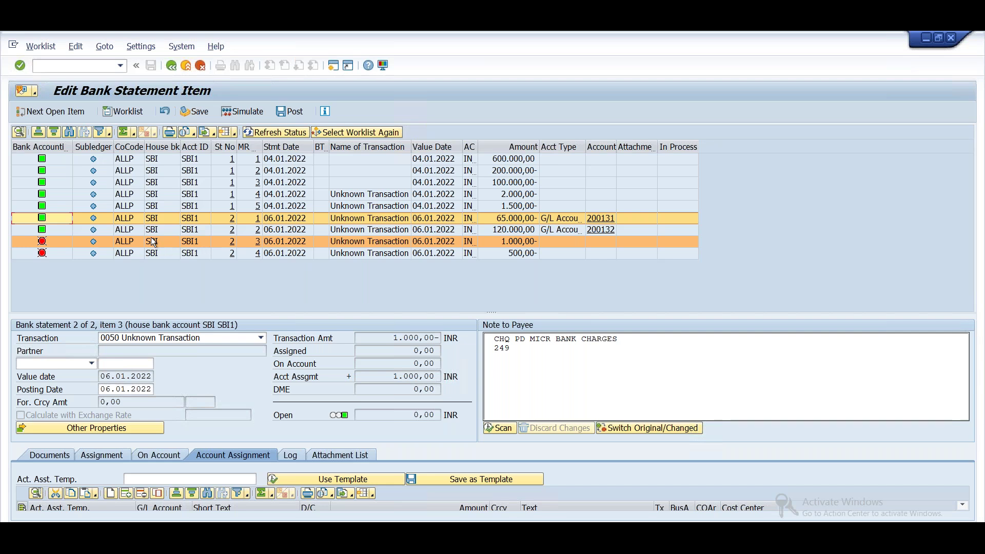
pyautogui.click(63, 230)
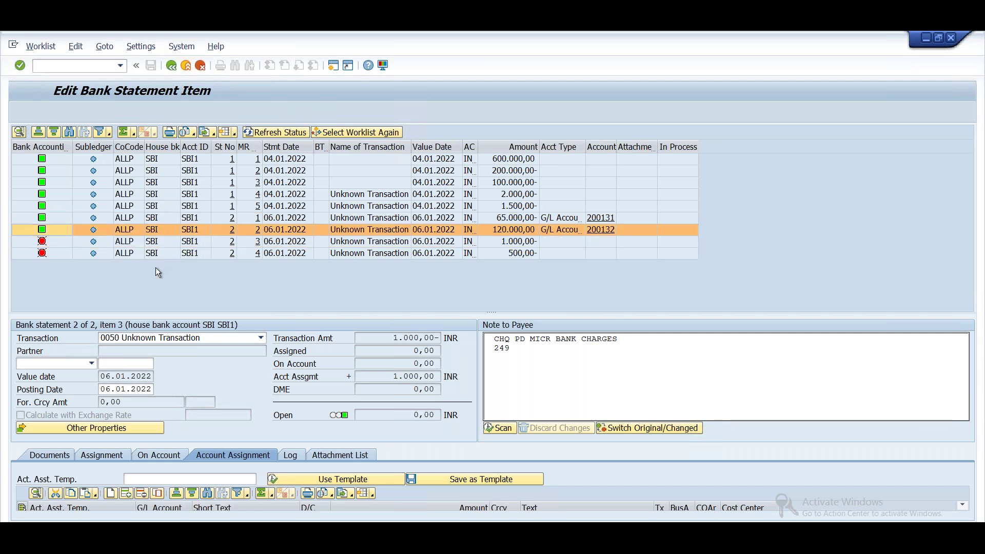
pyautogui.click(235, 495)
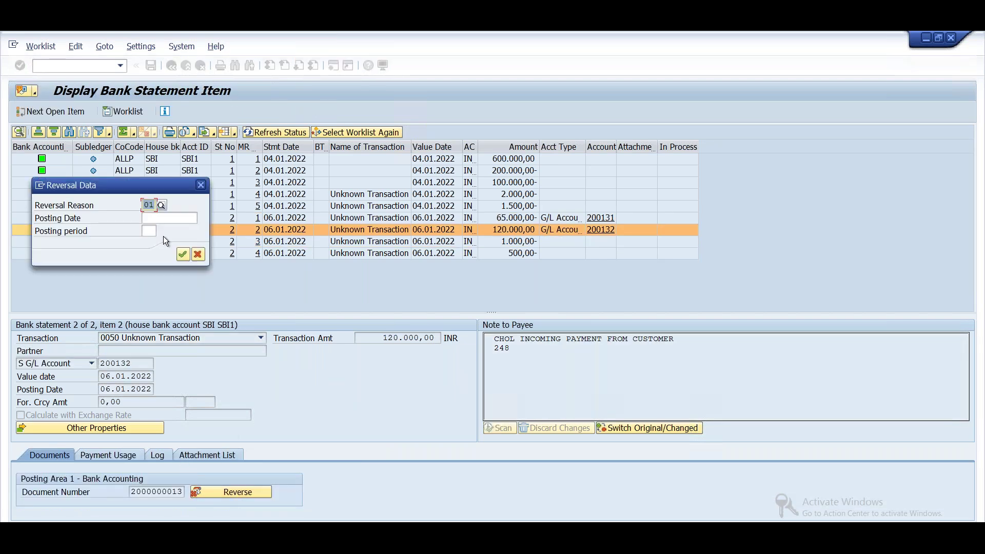
pyautogui.click(186, 256)
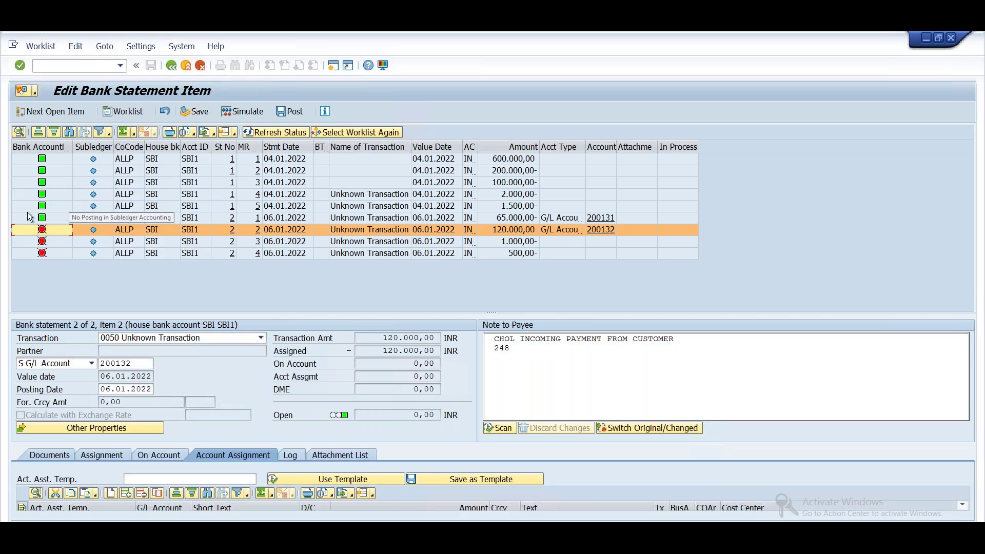
pyautogui.doubleClick(51, 218)
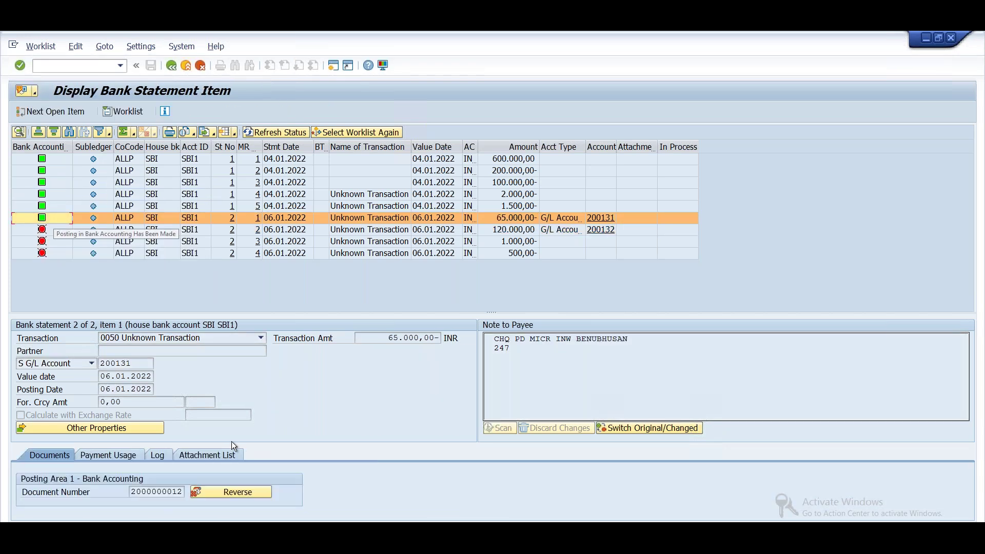
pyautogui.click(250, 493)
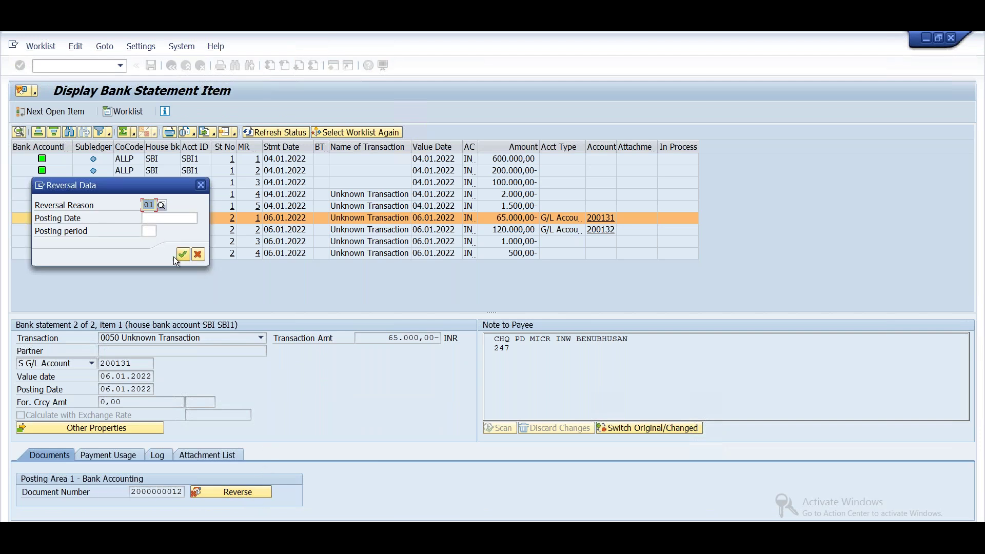
pyautogui.click(182, 255)
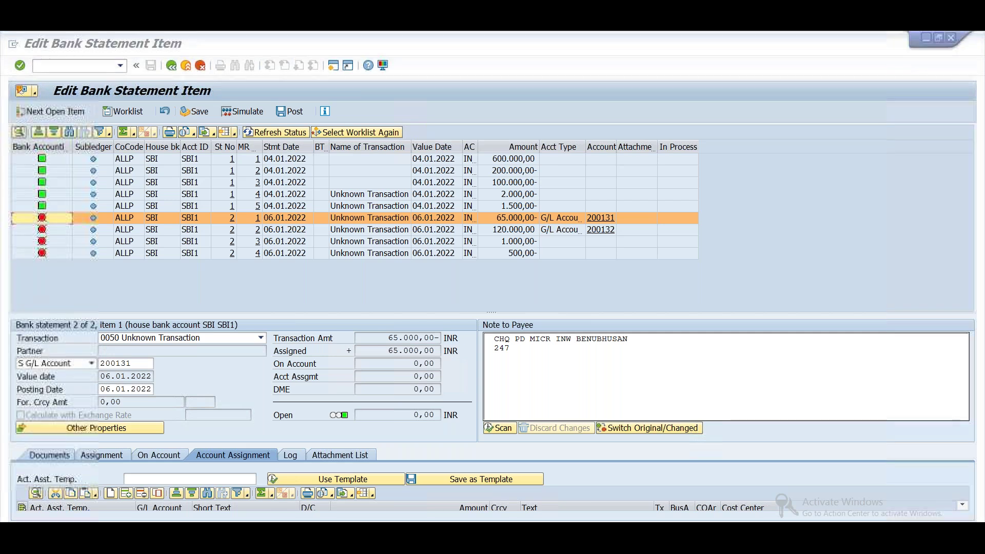
# Switch to the Delete Buffer session, delete the marked statement 202200002 with confirmation, and return from the deletion log.
pyautogui.click(487, 507)
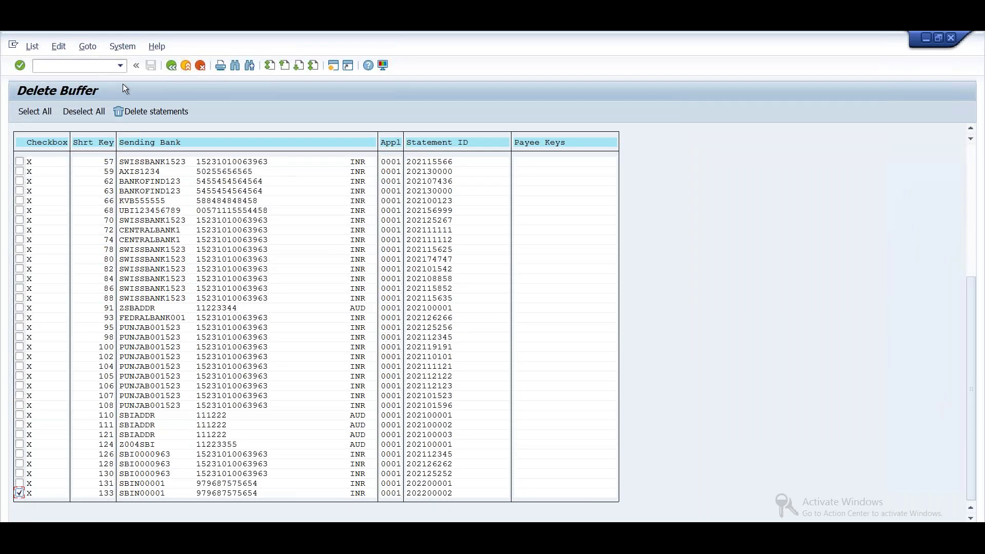
pyautogui.click(162, 110)
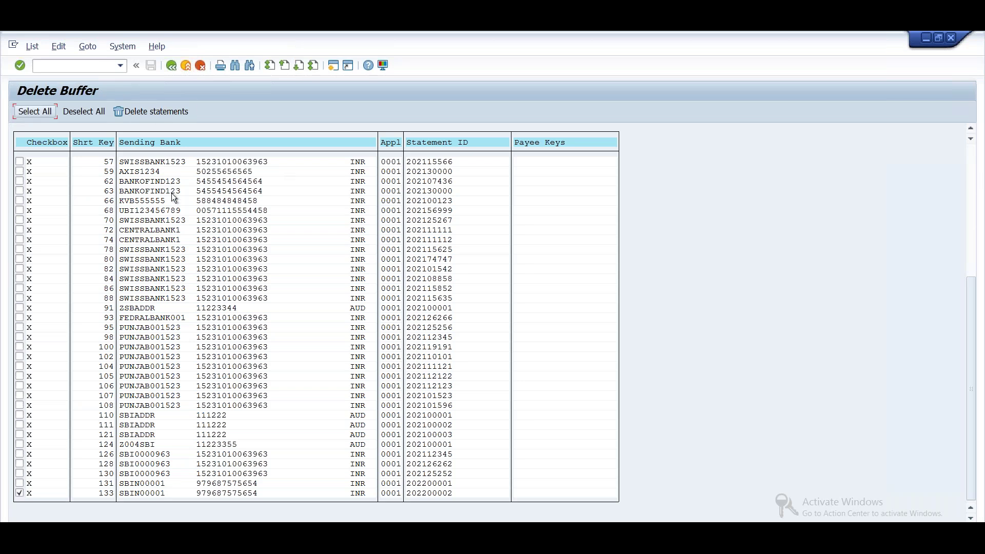
pyautogui.click(158, 111)
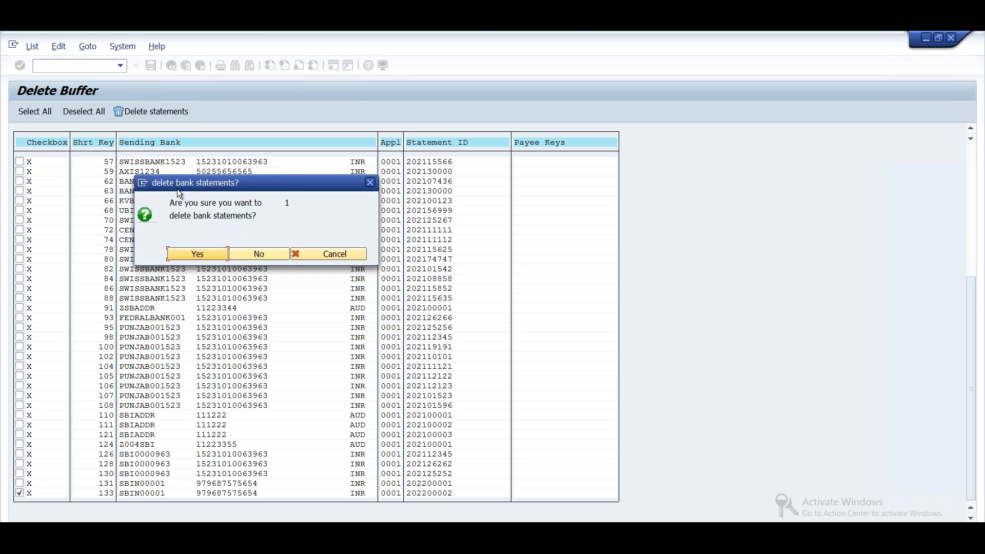
pyautogui.click(202, 254)
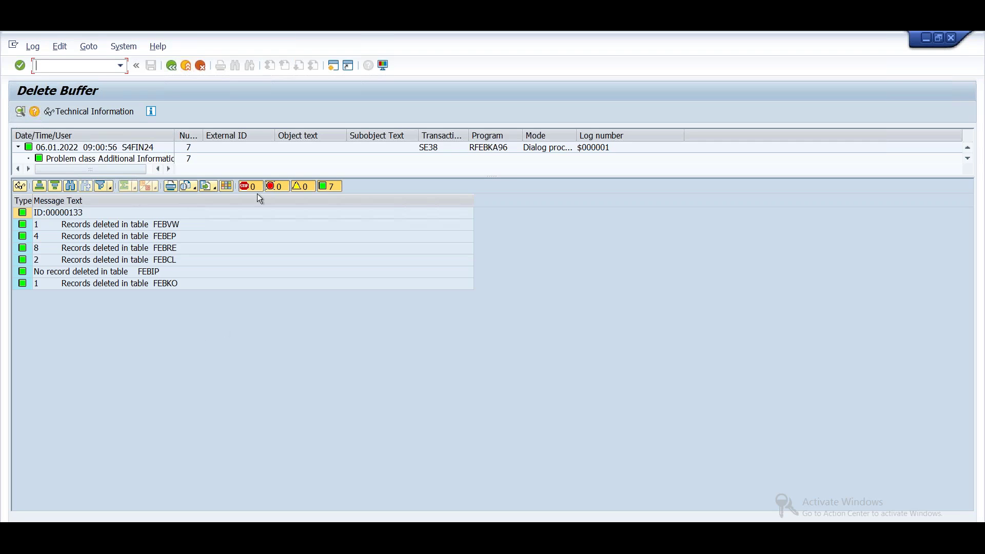
pyautogui.click(172, 65)
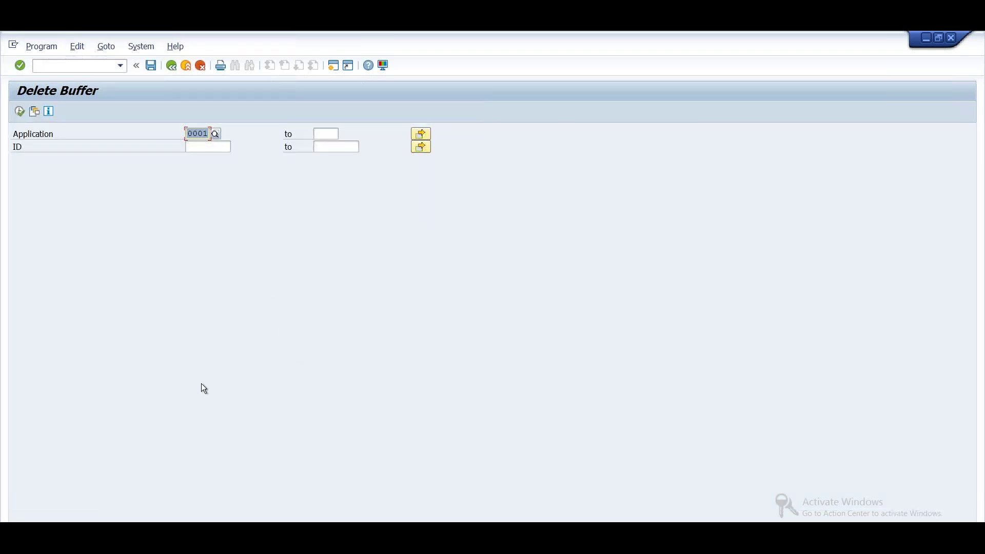
# Switch to the Manual Bank Statement Overview and reopen company code ALLP's statement list to check whether statement 2 is gone.
pyautogui.click(185, 532)
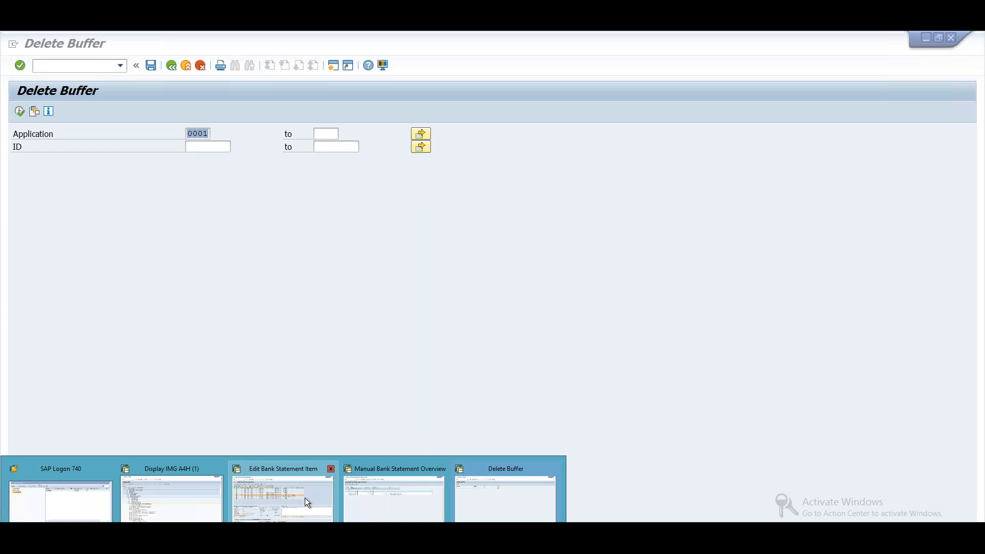
pyautogui.click(396, 497)
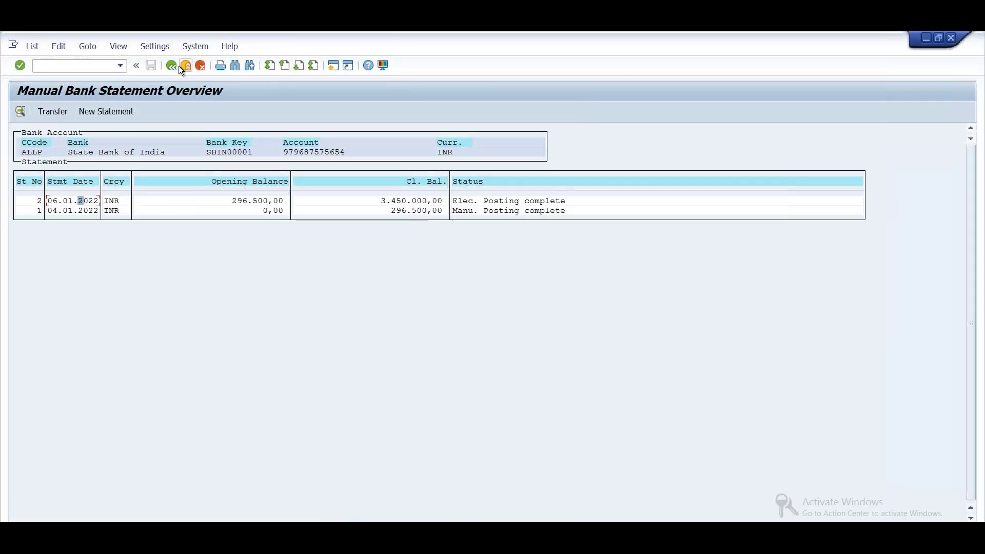
pyautogui.doubleClick(151, 143)
pyautogui.click(25, 193)
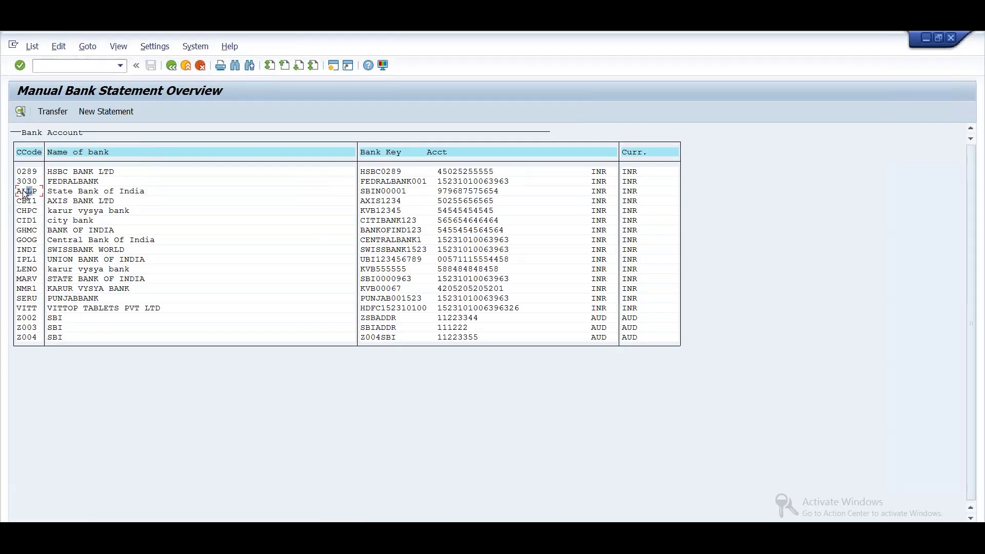
pyautogui.doubleClick(24, 193)
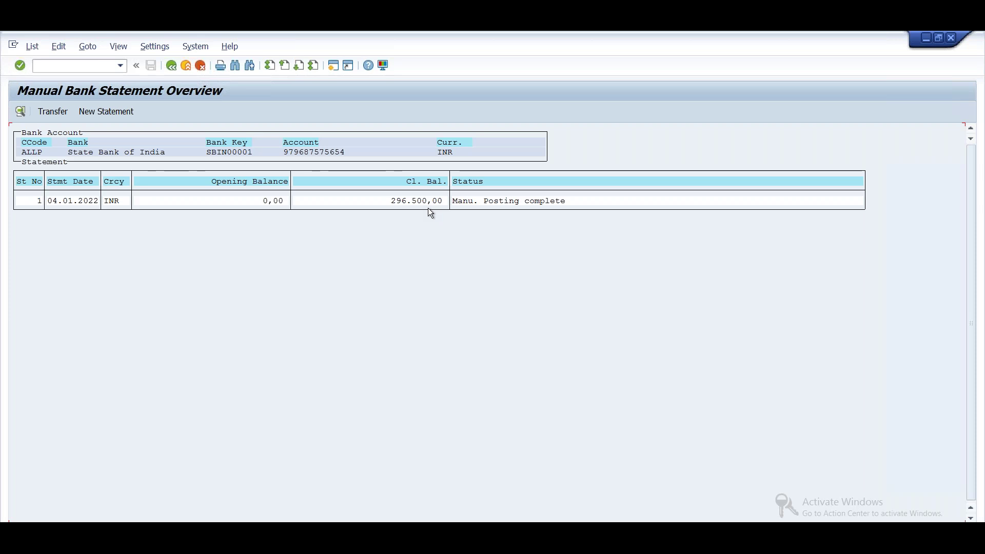
pyautogui.click(173, 67)
# Switch to the Edit Bank Statement Item session, leave the old worklist, and restart transaction FEBAN.
pyautogui.moveTo(277, 521)
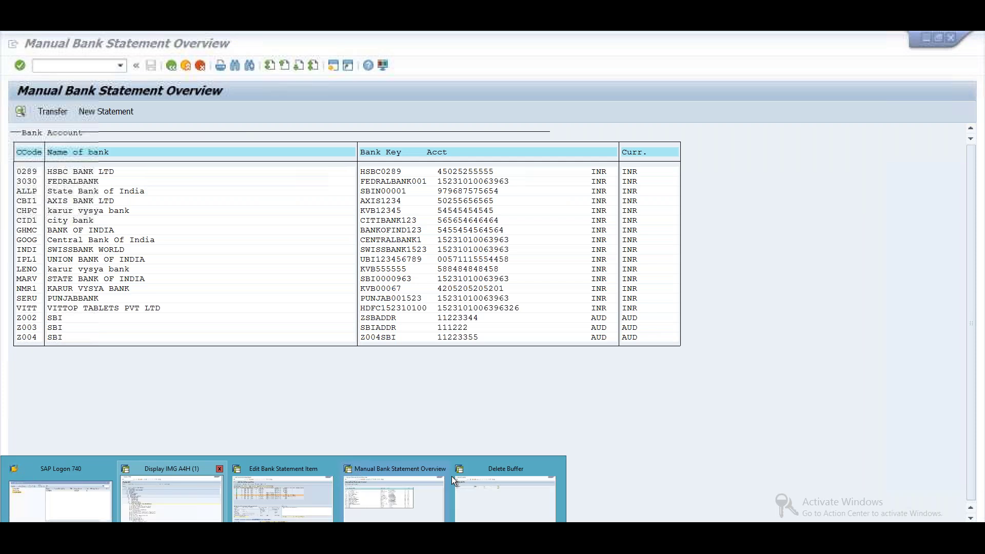
pyautogui.click(281, 487)
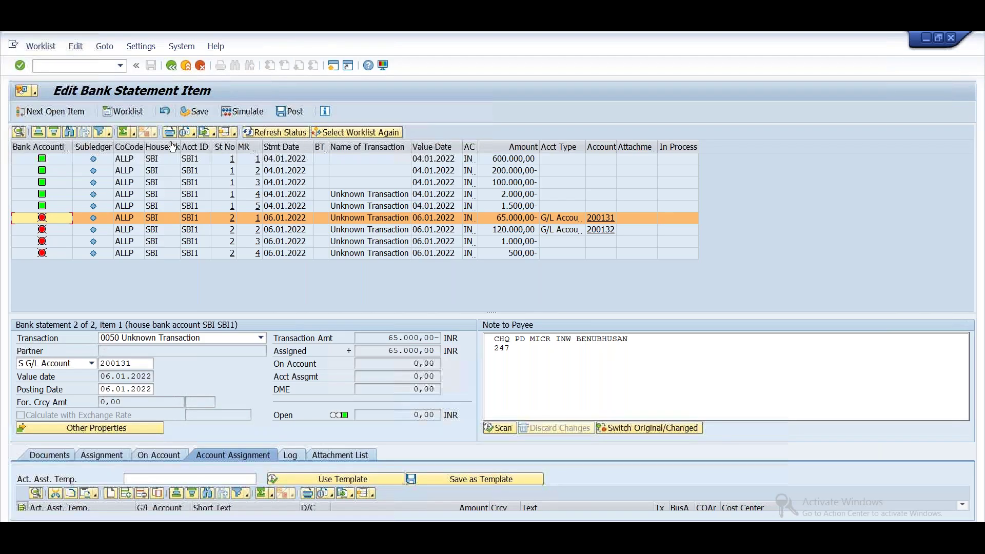
pyautogui.click(173, 66)
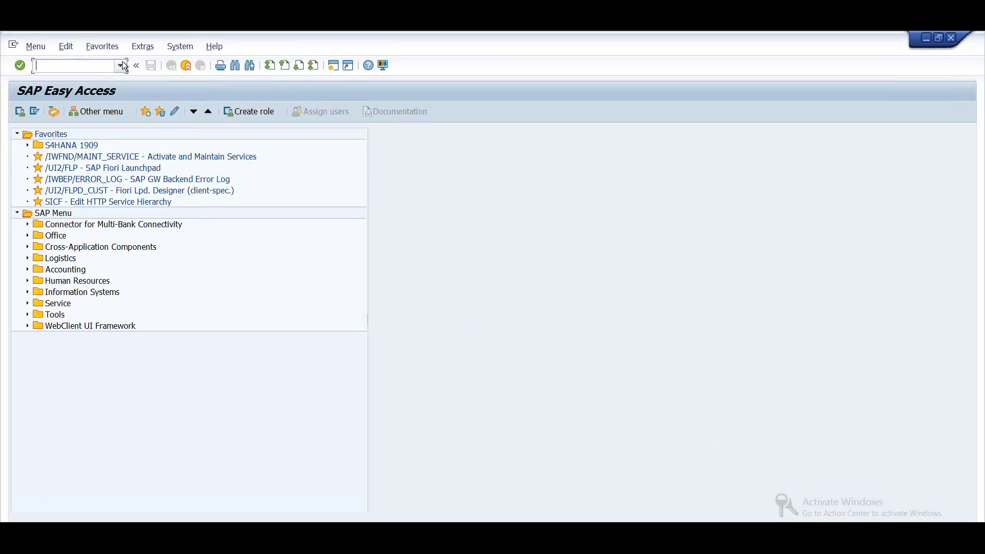
pyautogui.click(119, 65)
pyautogui.click(76, 78)
pyautogui.press('Return')
# List all of company code ALLP's items with subledger status All line items, enlarge the worklist to check for statement 2, and exit.
pyautogui.click(231, 166)
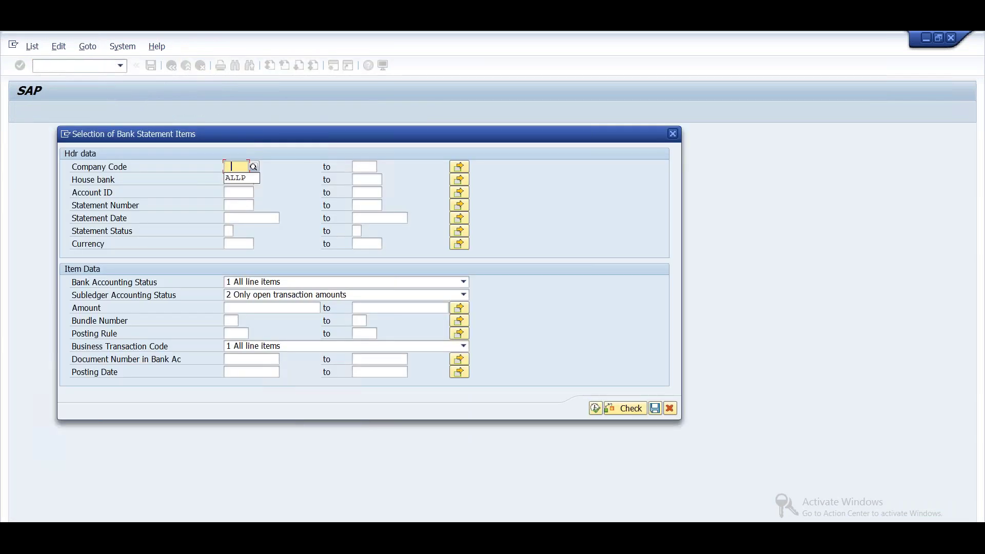
pyautogui.click(241, 178)
pyautogui.click(307, 295)
pyautogui.click(252, 307)
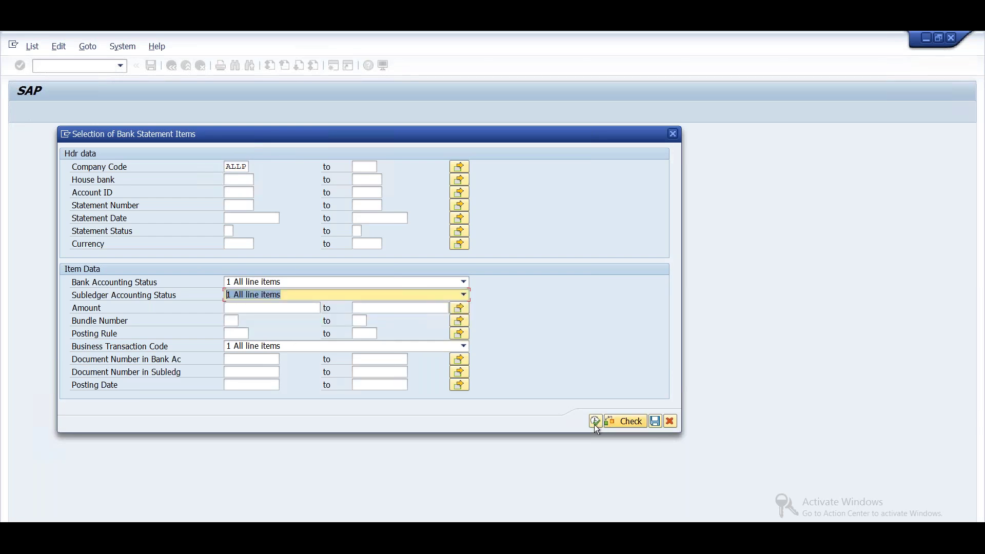
pyautogui.click(595, 420)
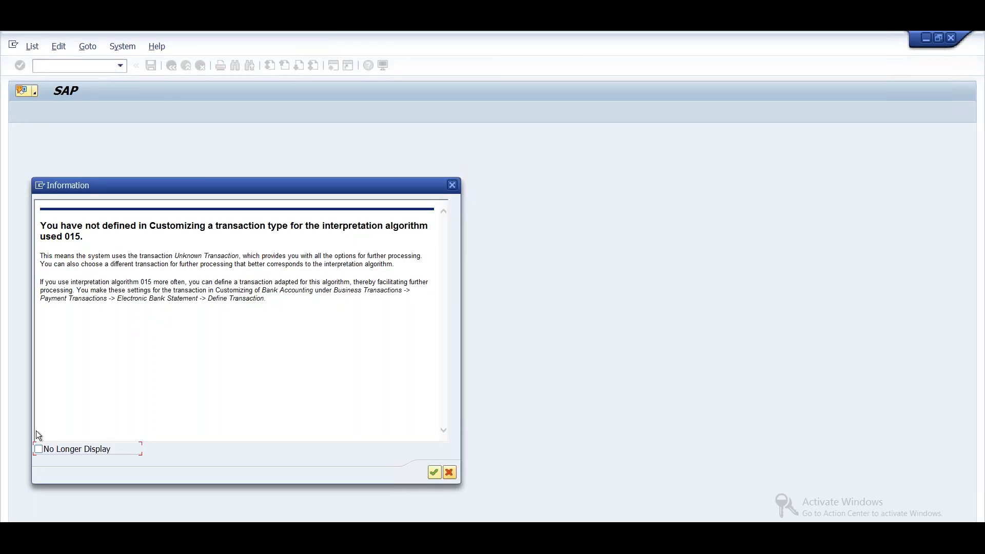
pyautogui.click(434, 472)
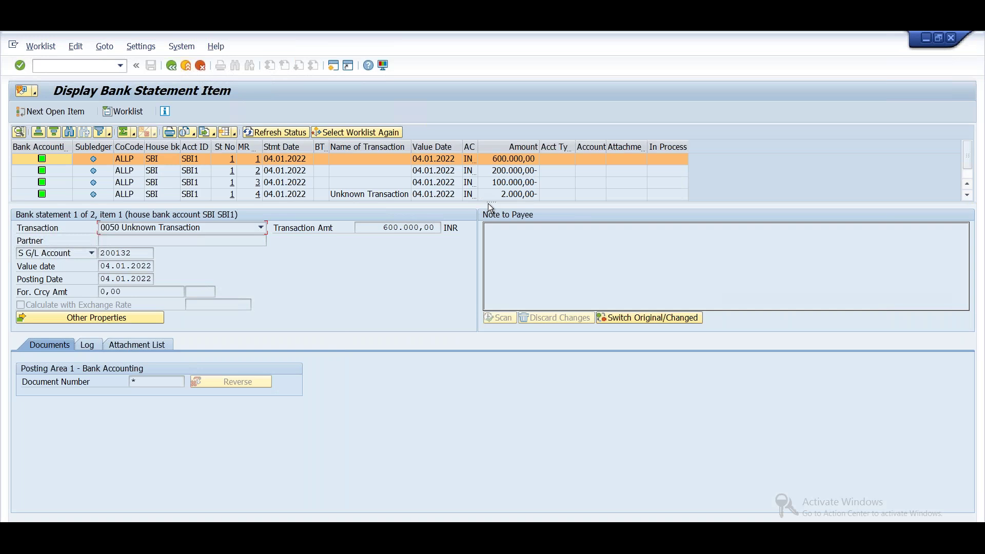
pyautogui.moveTo(490, 246); pyautogui.dragTo(489, 322)
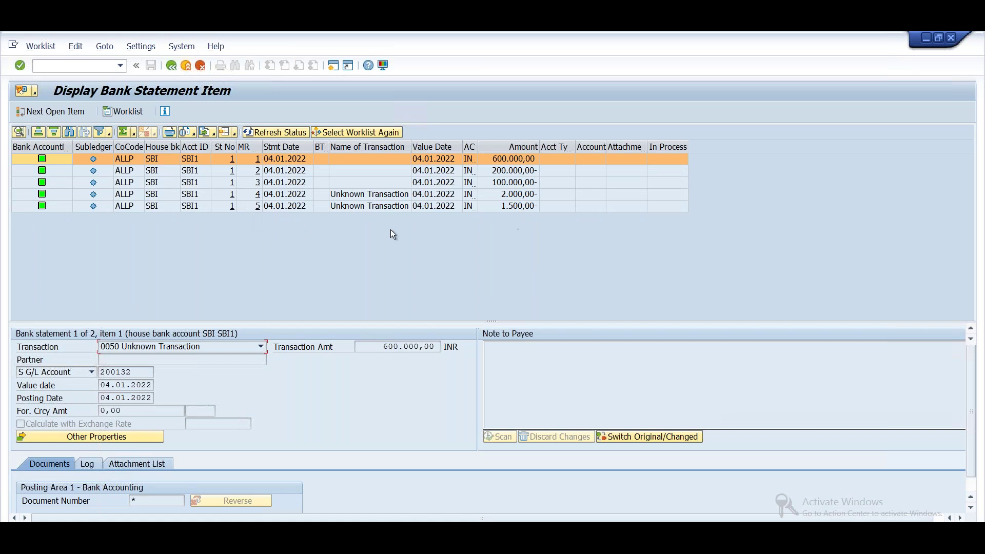
pyautogui.click(172, 68)
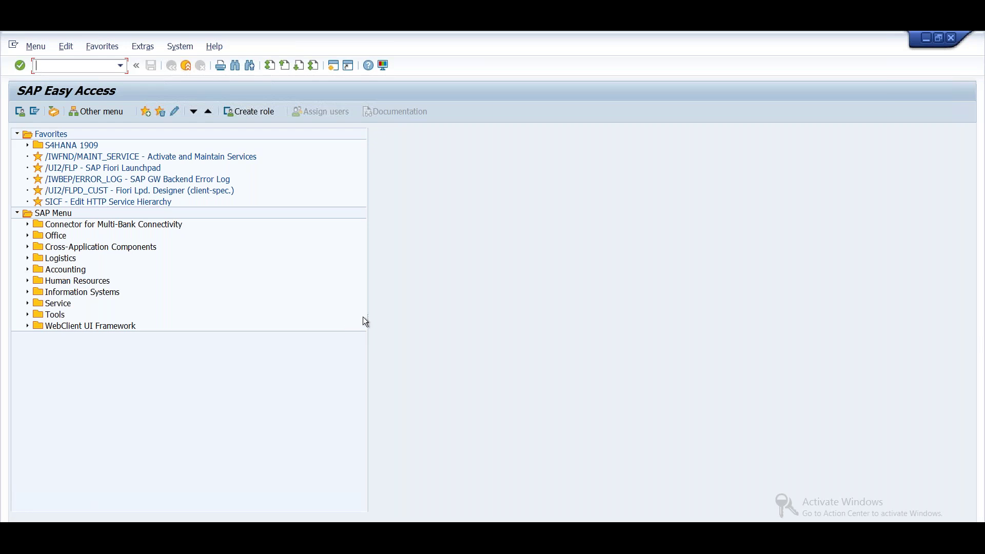
# Switch to the Delete Buffer session, open transaction FF_5 to view the electronic bank statement import options, and leave it.
pyautogui.moveTo(368, 318); pyautogui.dragTo(323, 313)
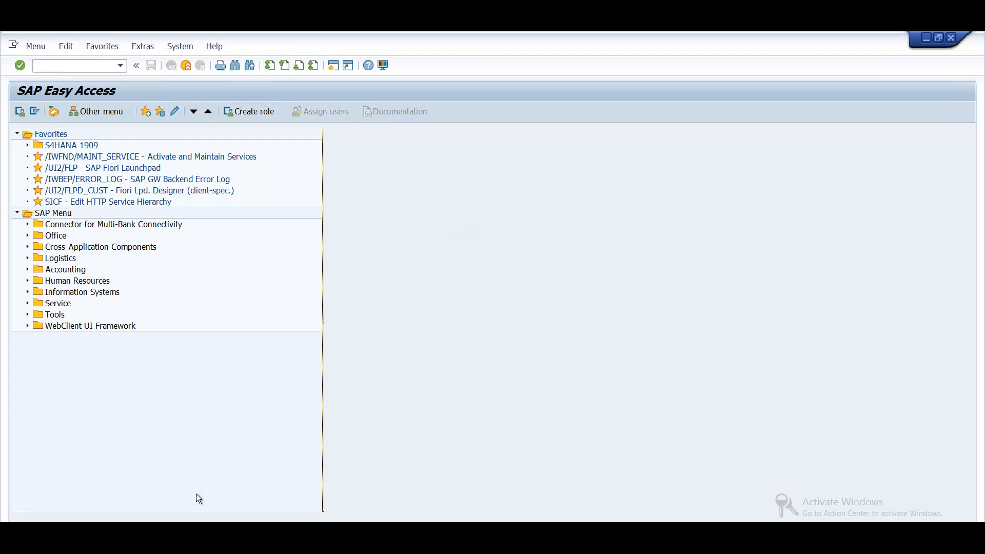
pyautogui.click(198, 533)
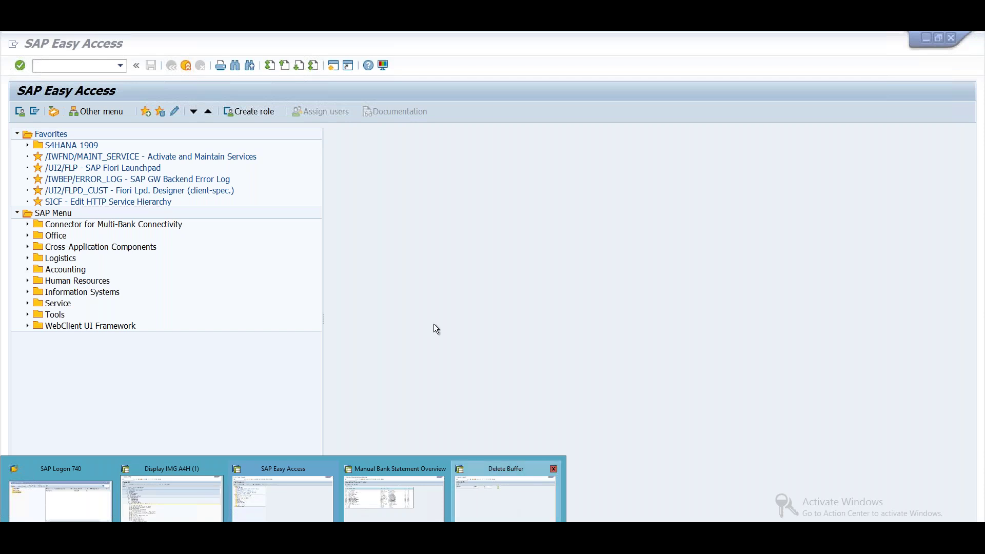
pyautogui.click(505, 495)
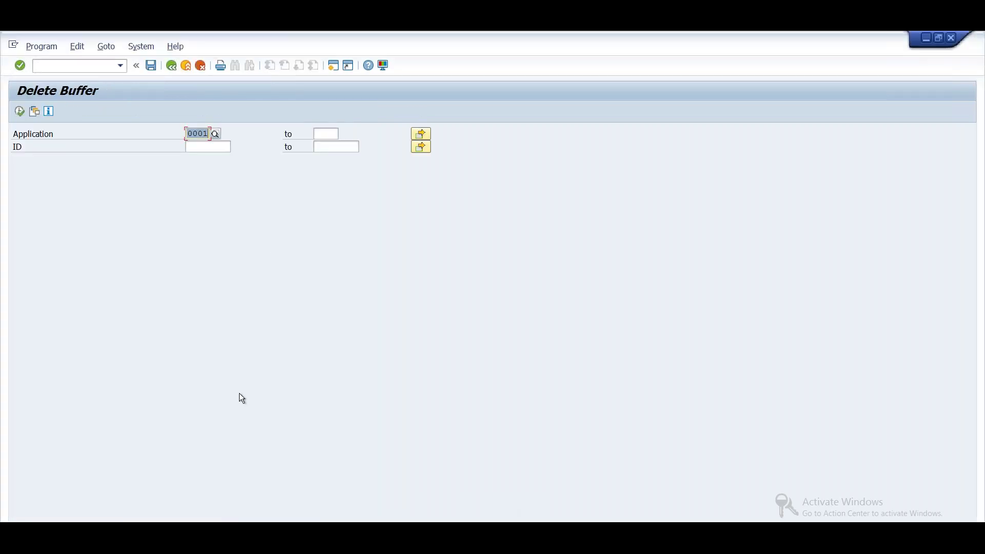
pyautogui.click(198, 533)
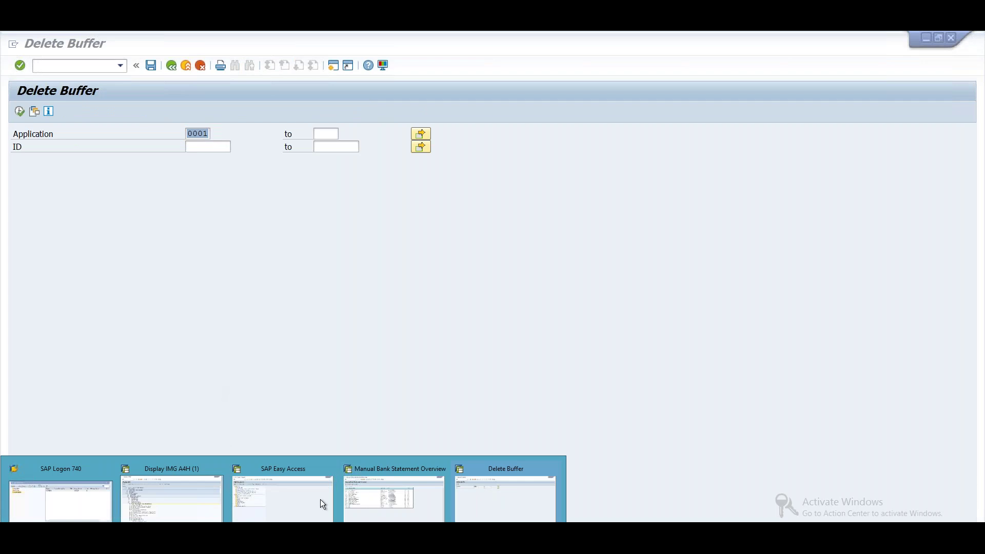
pyautogui.click(535, 500)
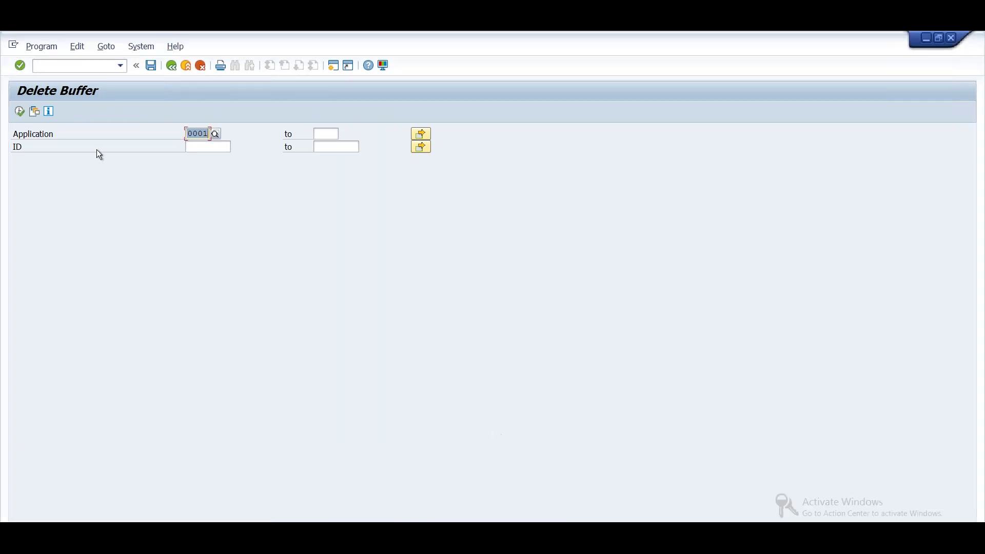
pyautogui.click(121, 66)
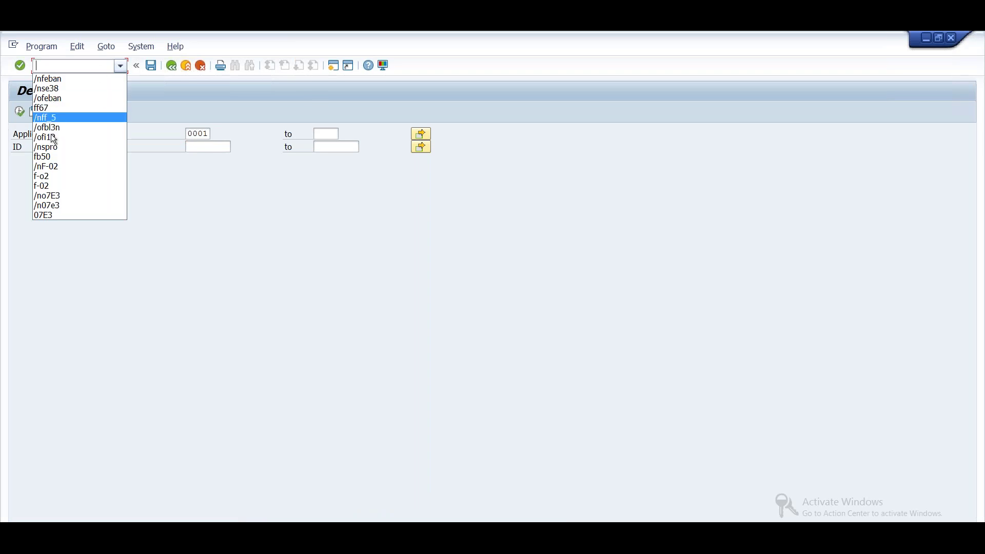
pyautogui.click(71, 118)
pyautogui.press('Return')
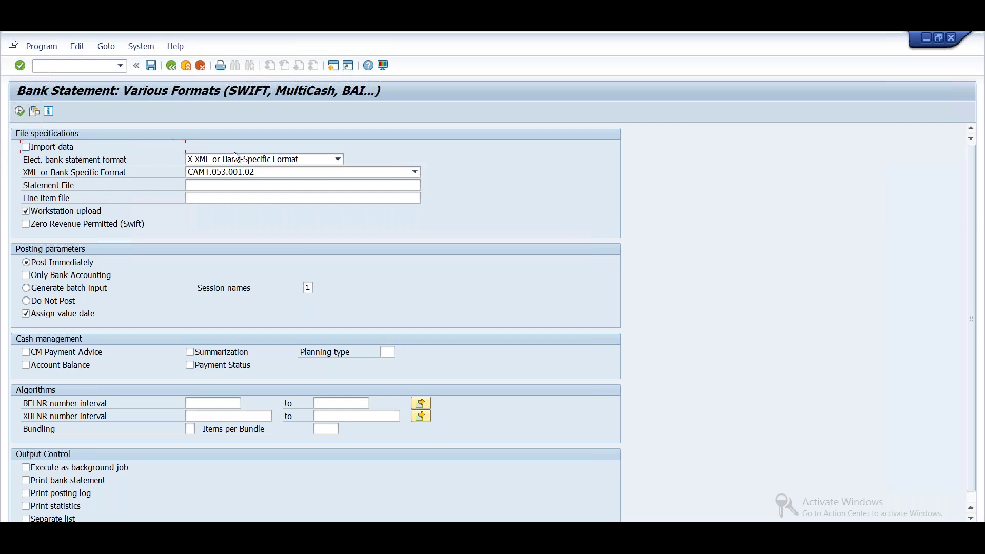
pyautogui.click(171, 66)
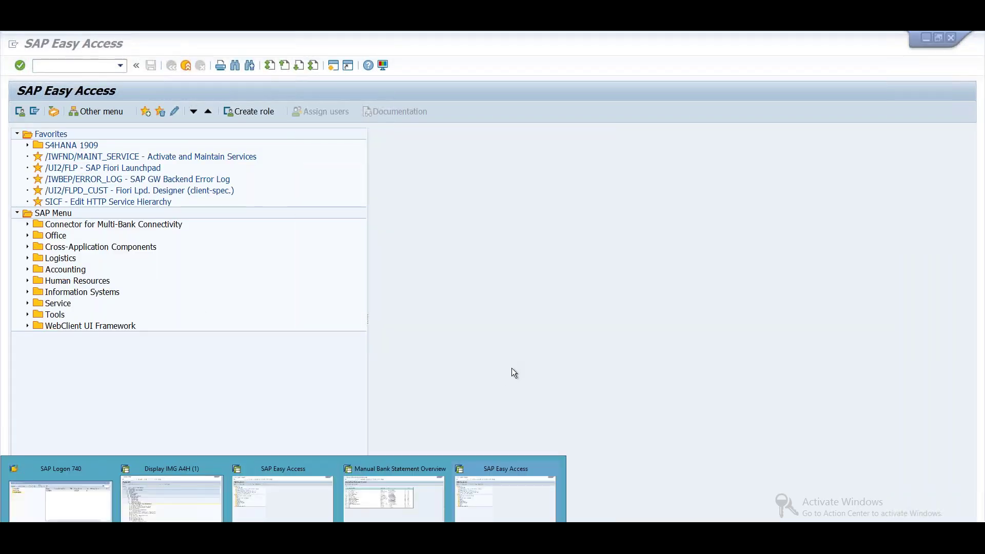
# Switch to the Display IMG session and expand Settings for the Data Import under Electronic Bank Statement.
pyautogui.click(195, 517)
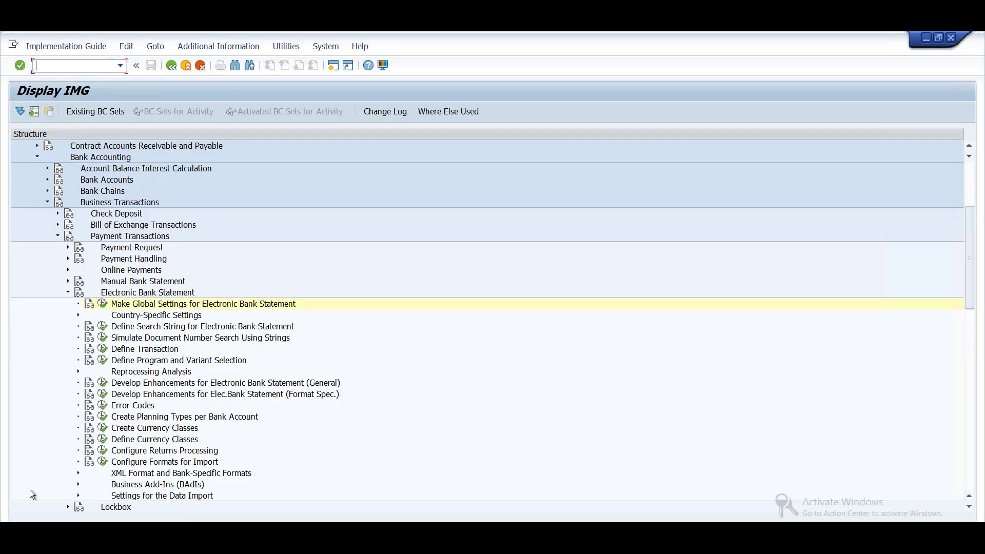
pyautogui.click(78, 496)
pyautogui.scroll(-3, 442, 303)
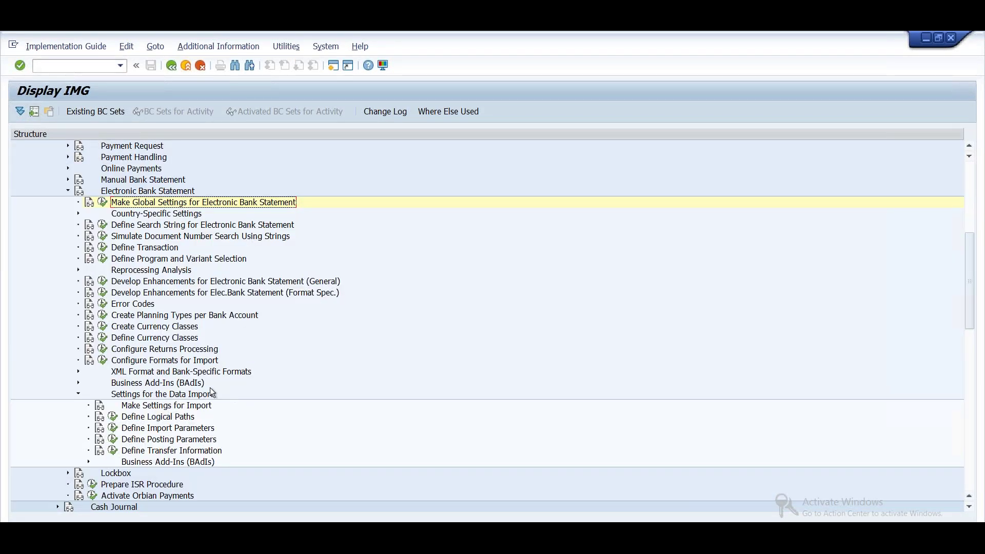
pyautogui.scroll(-2, 270, 423)
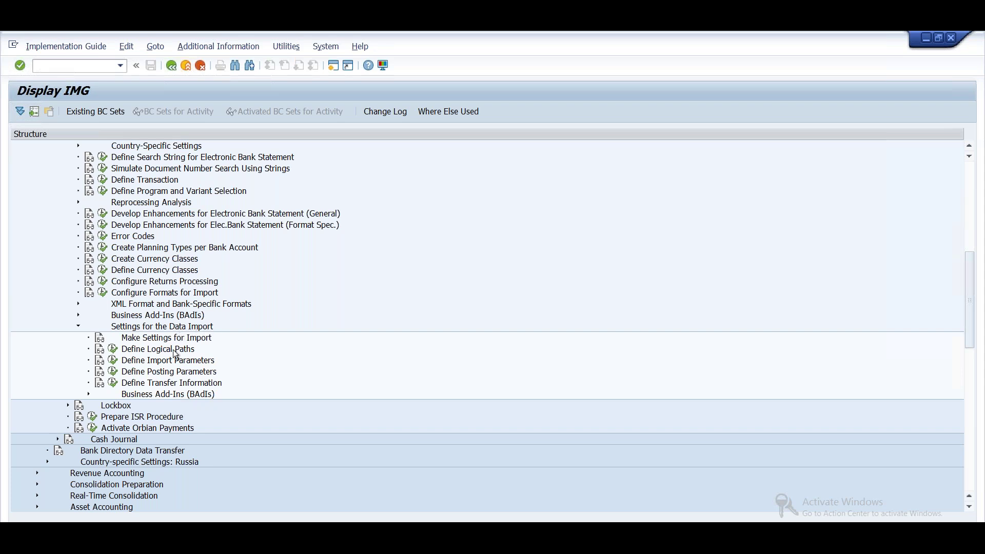
# View the Define Logical Paths and Define Import Parameters activities, returning to the IMG structure after each.
pyautogui.click(142, 354)
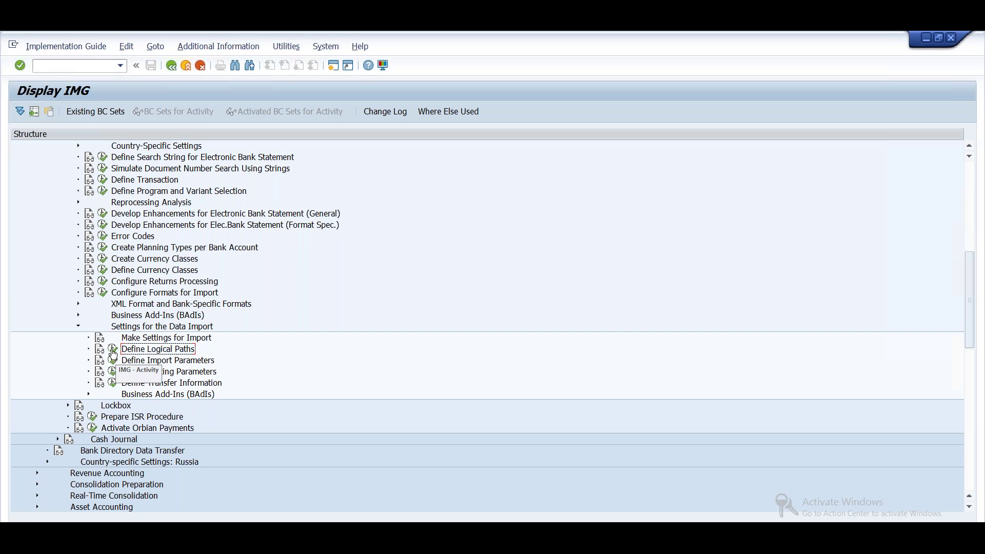
pyautogui.click(114, 355)
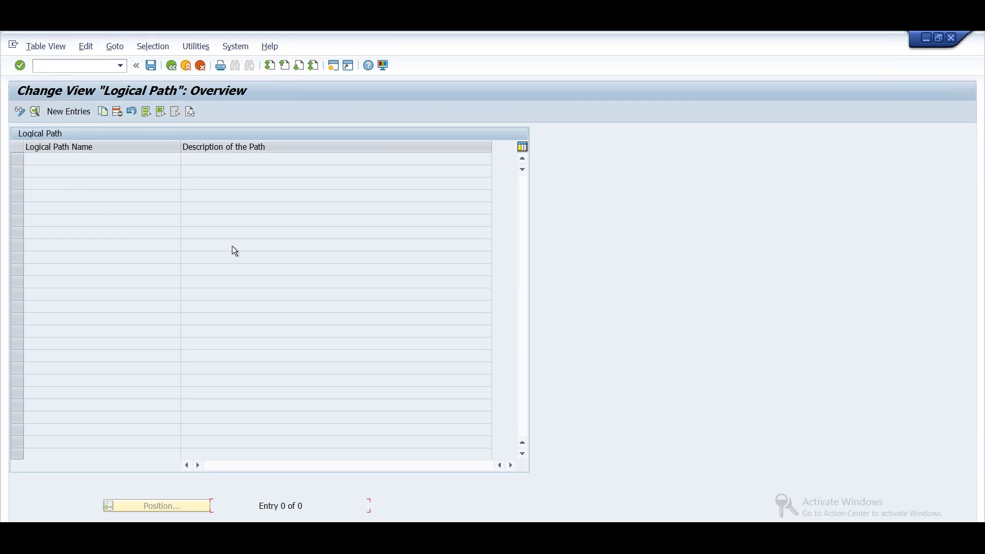
pyautogui.click(171, 65)
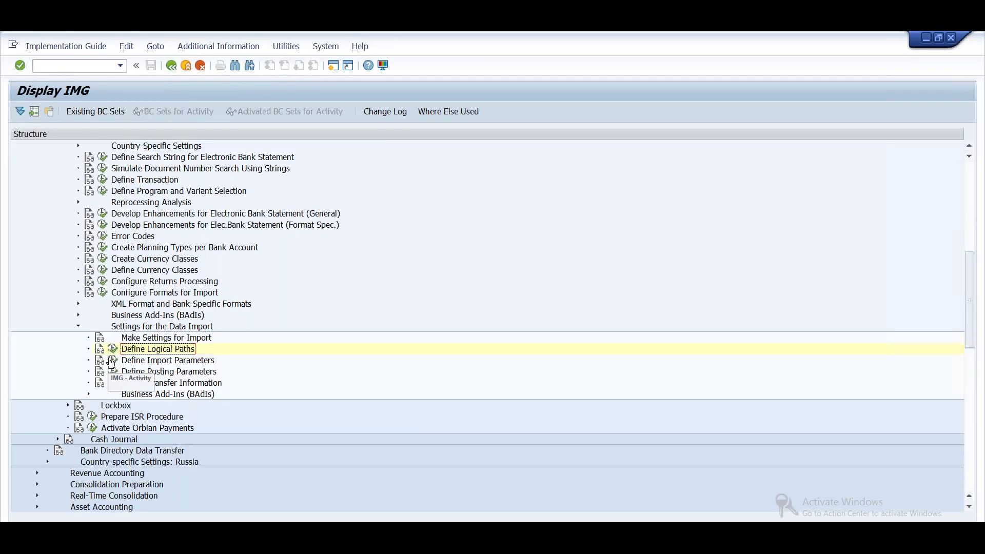
pyautogui.click(113, 360)
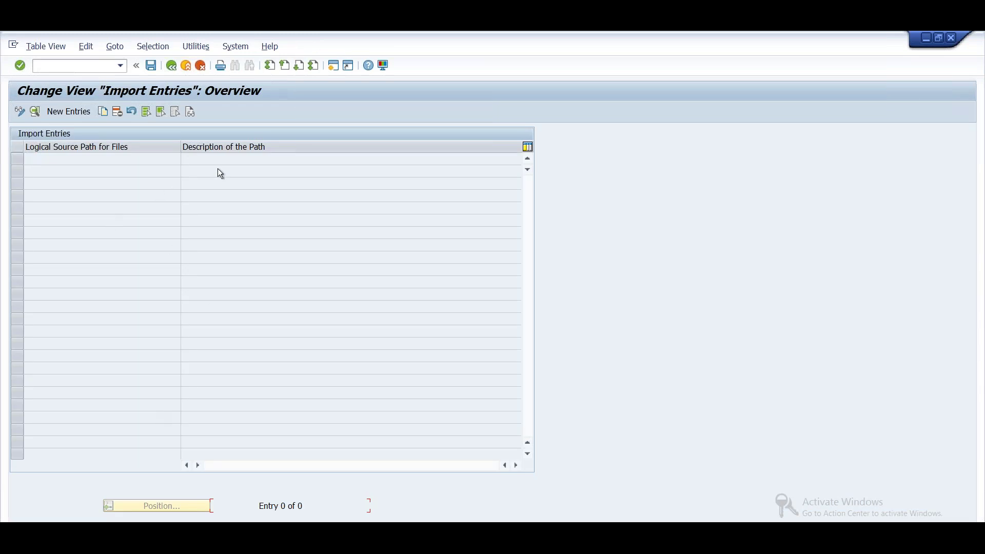
pyautogui.click(173, 66)
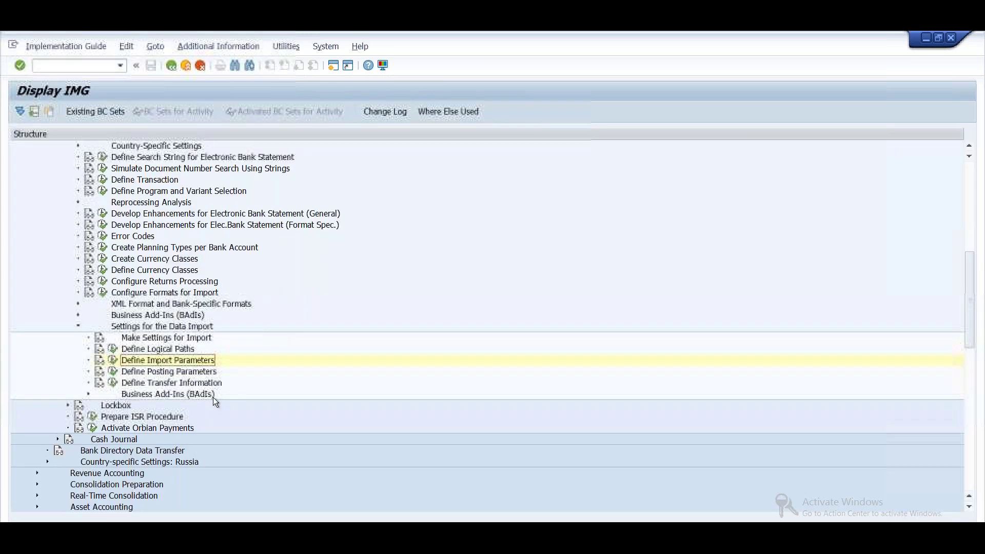
# Open Define Posting Parameters, examine company code 1810's details and number ranges, and return to the IMG structure.
pyautogui.click(113, 372)
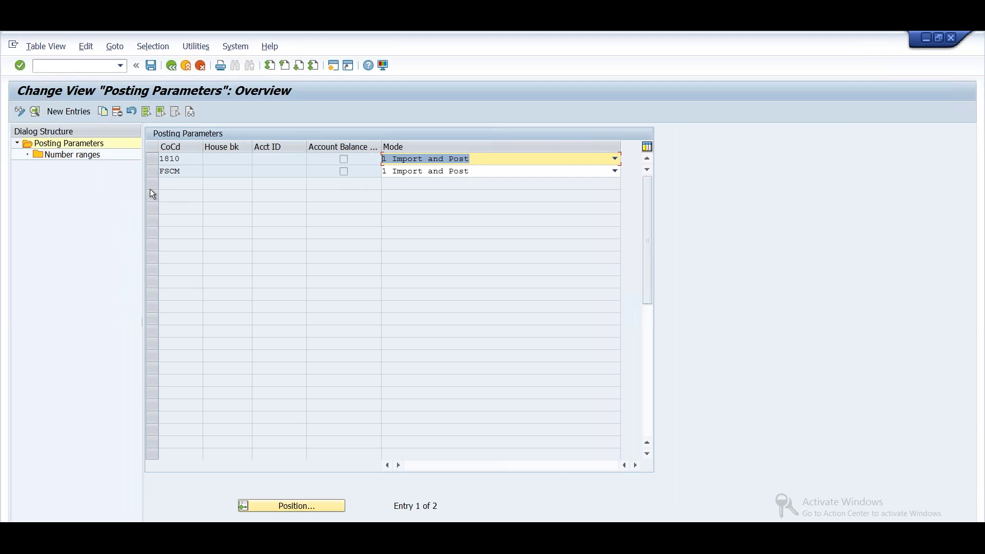
pyautogui.click(153, 159)
pyautogui.click(35, 112)
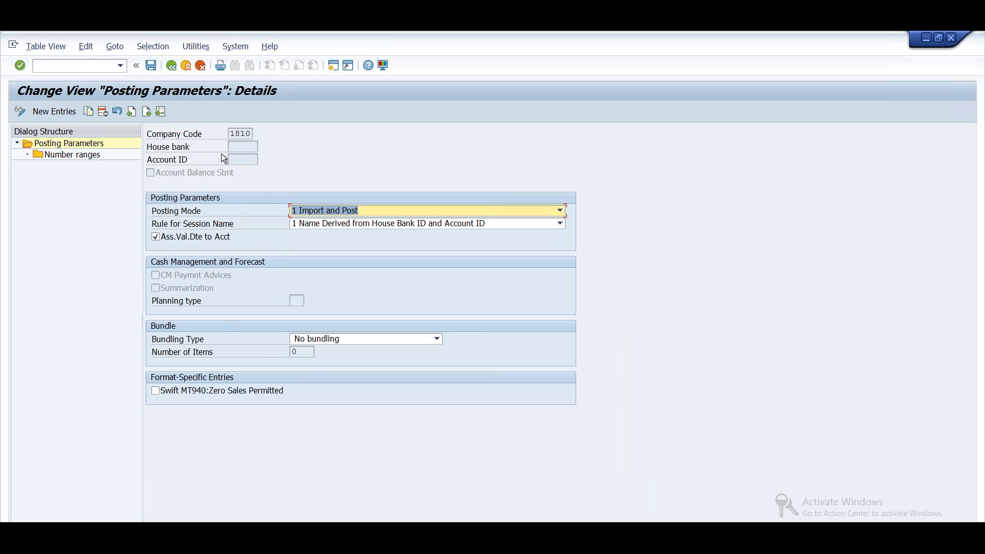
pyautogui.doubleClick(72, 154)
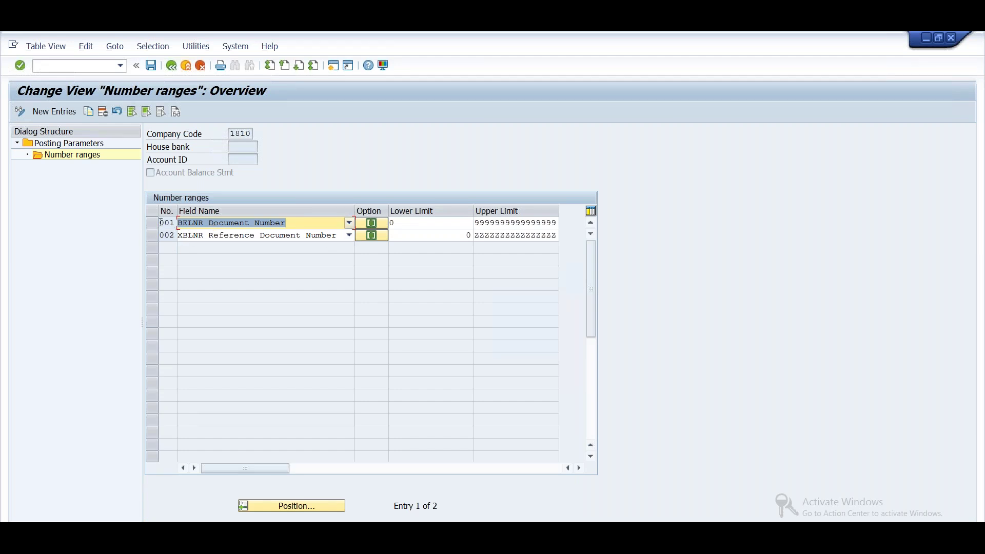
pyautogui.click(170, 66)
pyautogui.click(171, 66)
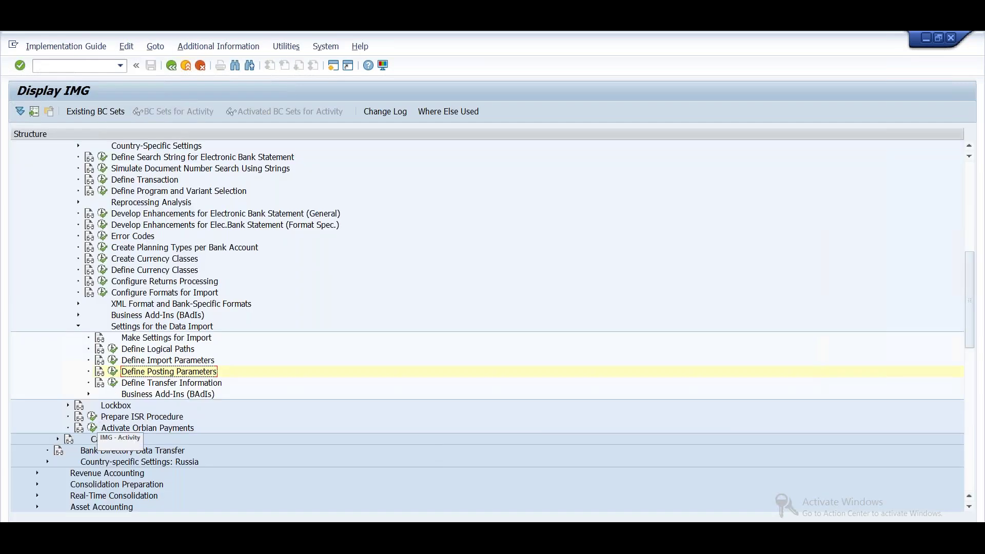
# View the Define Transfer Information activity, then exit the IMG back to SAP Easy Access.
pyautogui.click(113, 383)
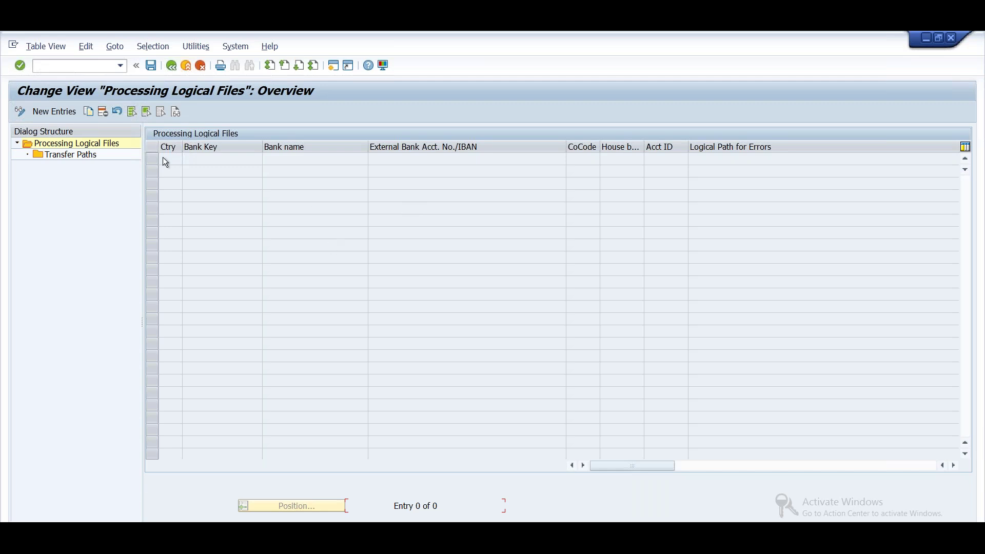
pyautogui.click(171, 65)
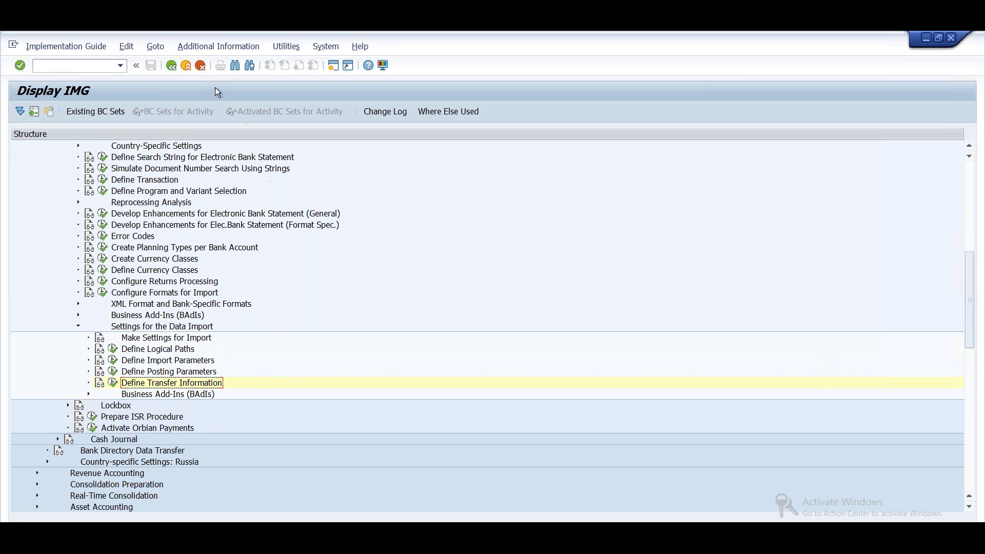
pyautogui.click(171, 66)
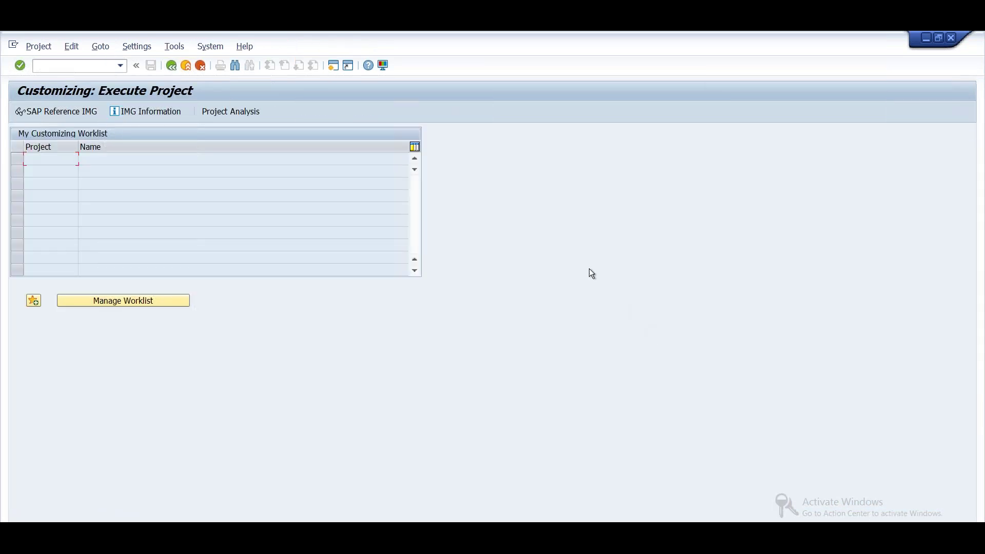
pyautogui.click(172, 65)
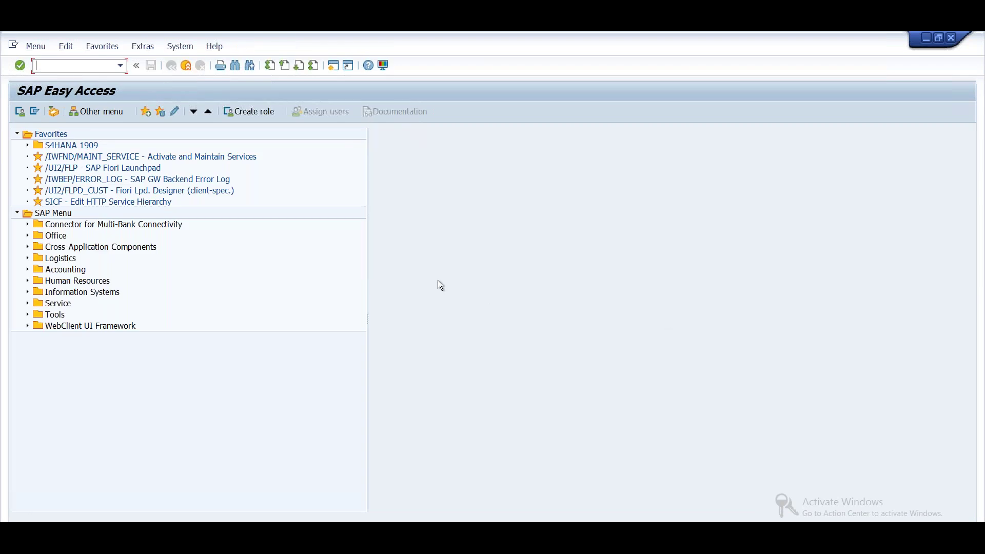